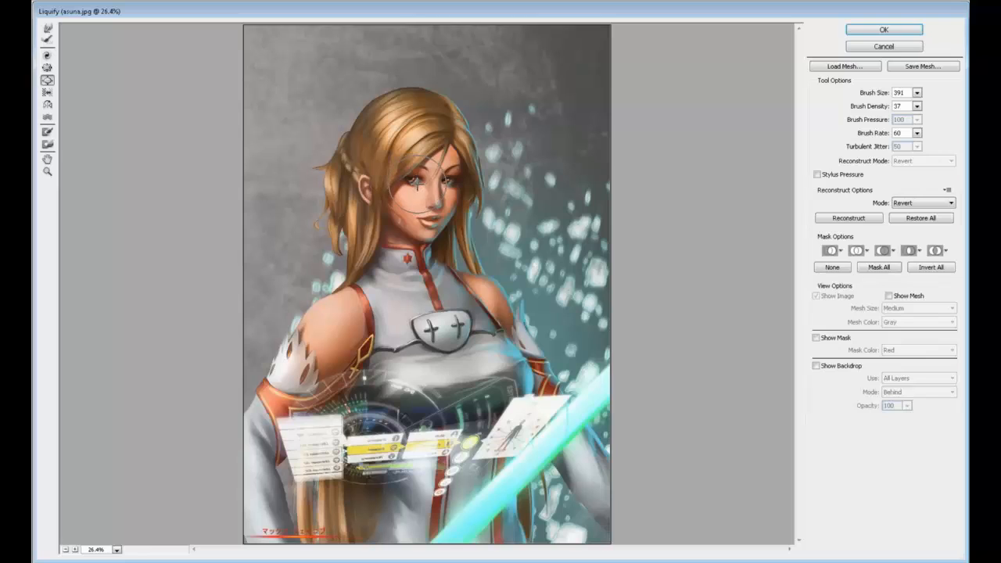
# Nudge the face around the near eye with Forward Warp, and switch to Pucker with a smaller brush
pyautogui.click(48, 28)
pyautogui.moveTo(401, 177); pyautogui.dragTo(415, 199)
pyautogui.click(47, 68)
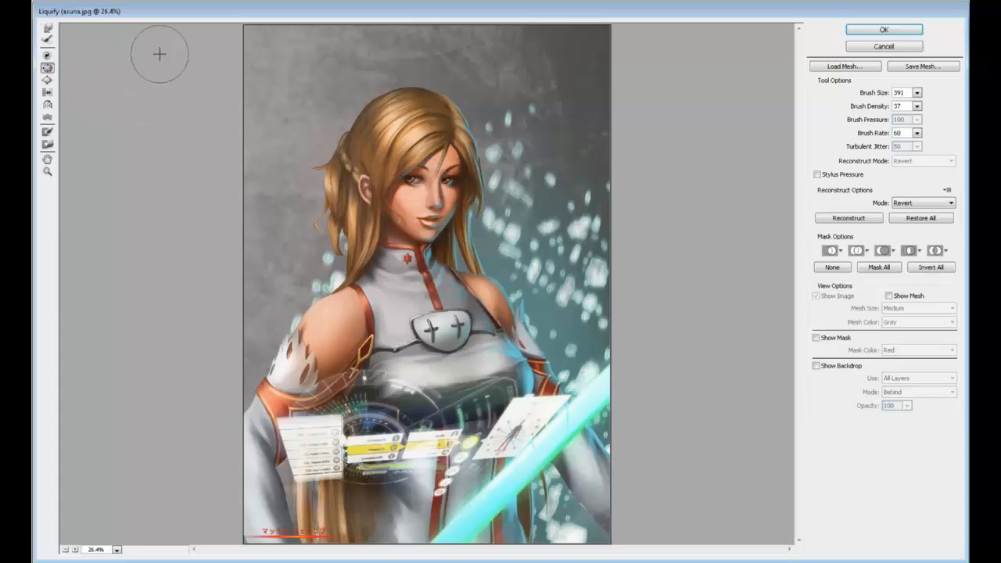
pyautogui.press('[')
# Warp the forehead and hairline above the eyes with Forward Warp at brush size 166
pyautogui.click(47, 28)
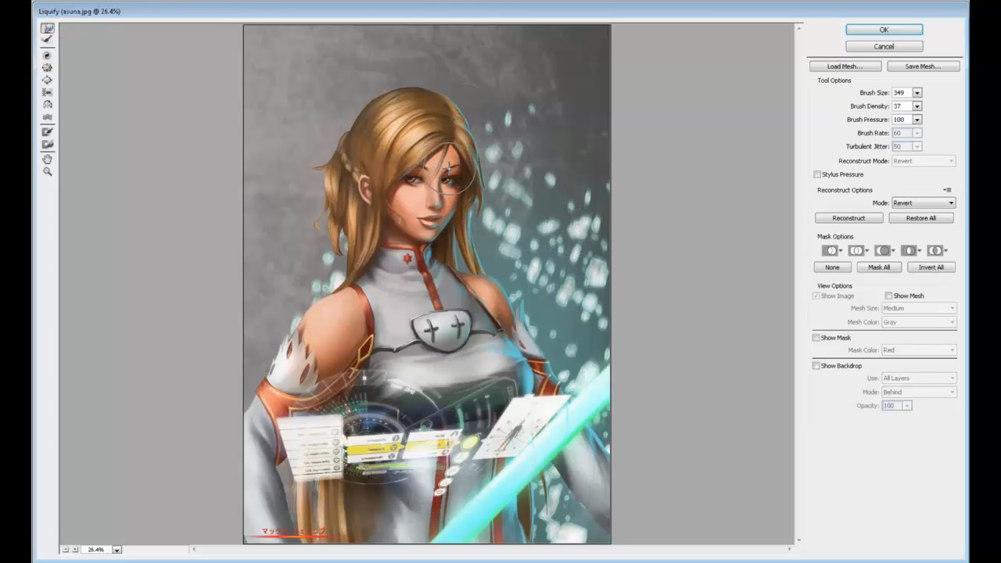
pyautogui.hotkey('ctrl', '=')
pyautogui.hotkey('ctrl', '=')
pyautogui.scroll(1, 539, 165)
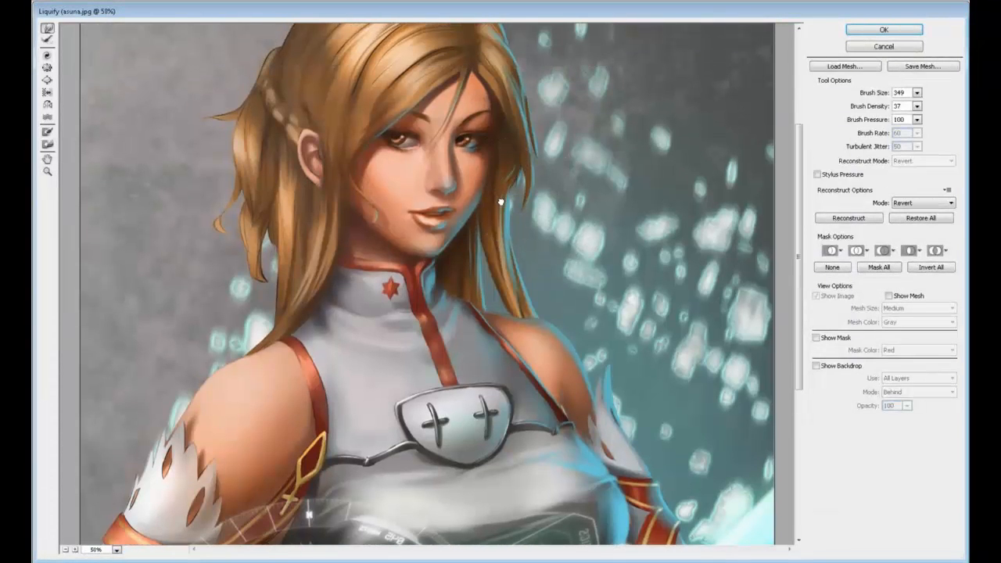
pyautogui.click(917, 93)
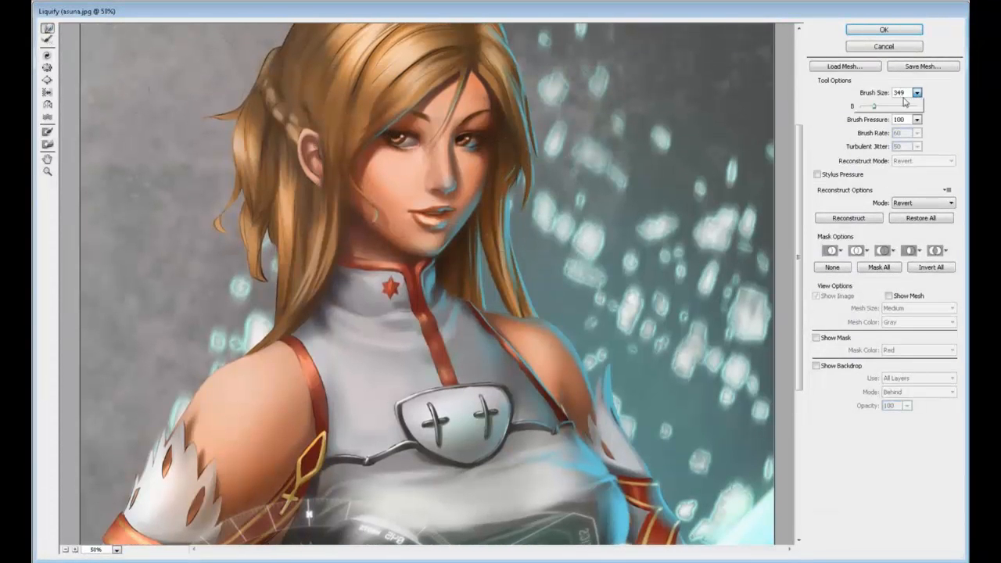
pyautogui.moveTo(907, 105); pyautogui.dragTo(867, 106)
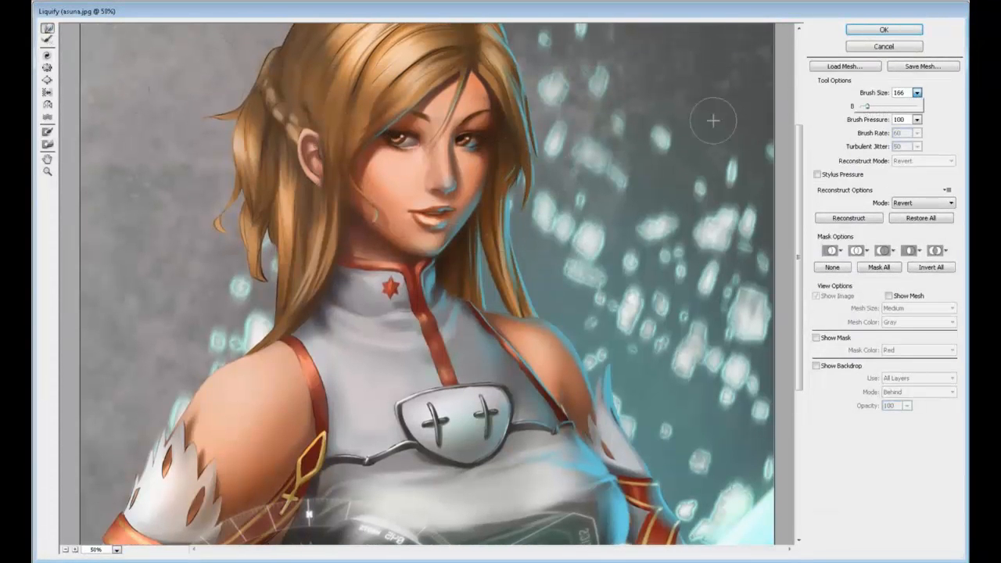
pyautogui.click(458, 116)
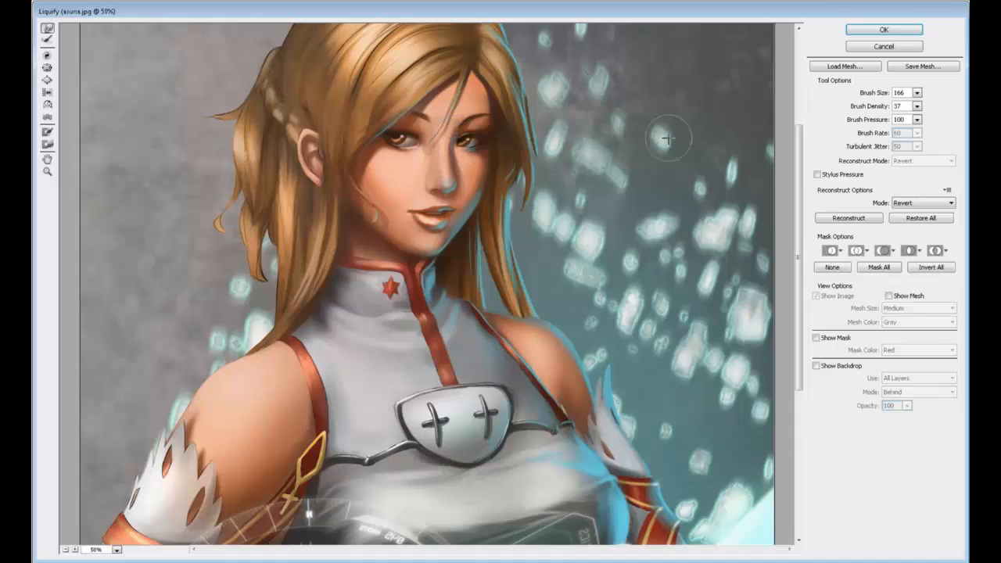
# Reshape the nose bridge and the far eye with Forward Warp at brush size 91, and decrease the brush size
pyautogui.click(917, 92)
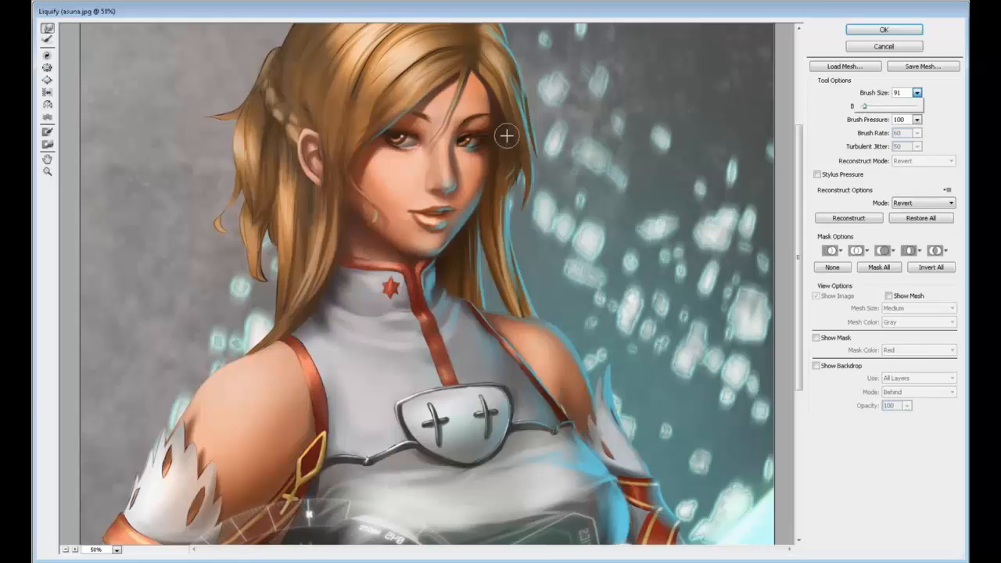
pyautogui.click(445, 142)
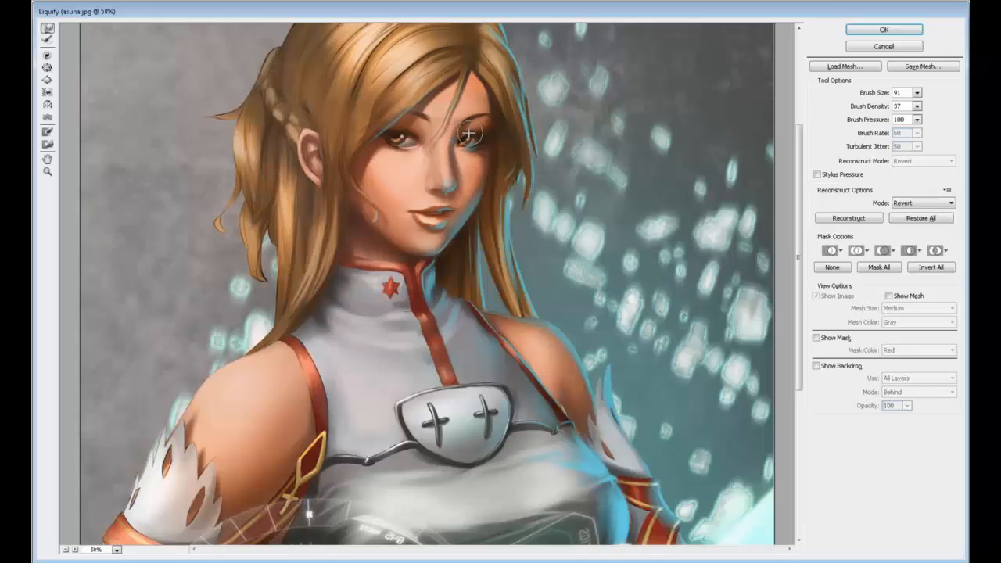
pyautogui.press('[')
pyautogui.press('[')
pyautogui.press('[')
pyautogui.press('[')
# Reshape the nose, mouth and jaw with Forward Warp at brush sizes 136 and 196, and apply the Liquify changes
pyautogui.click(917, 93)
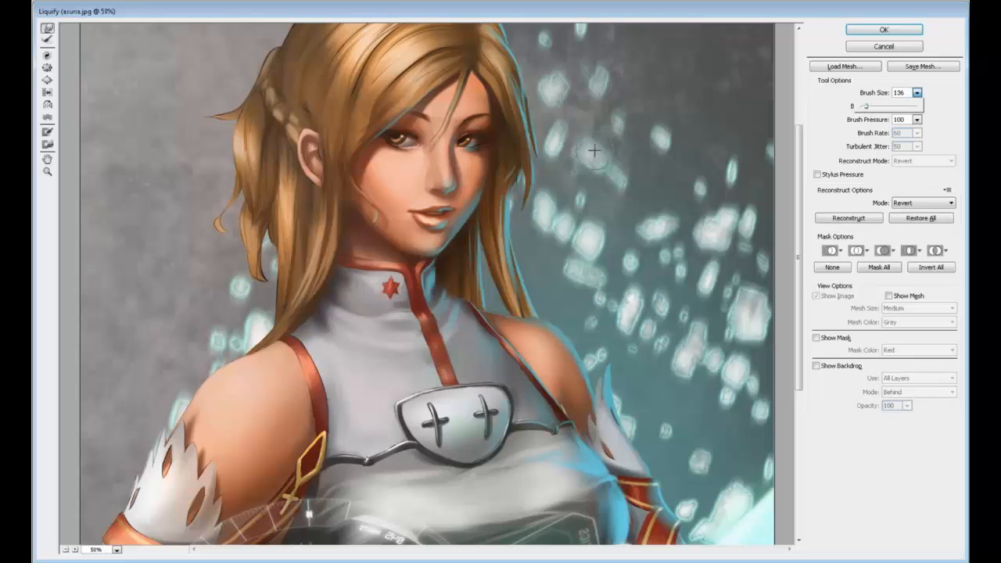
pyautogui.click(415, 191)
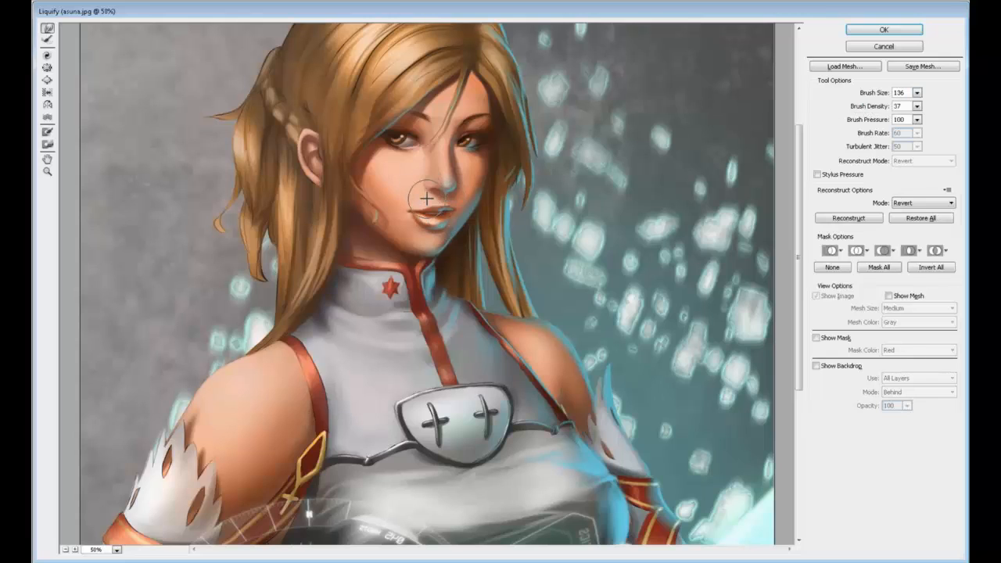
pyautogui.click(916, 93)
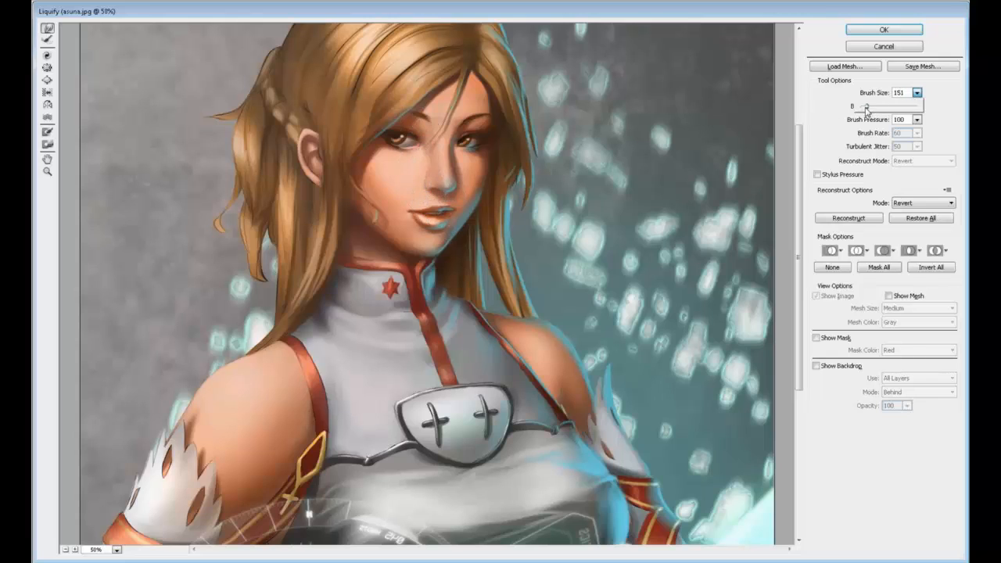
pyautogui.moveTo(866, 108); pyautogui.dragTo(870, 108)
pyautogui.click(426, 190)
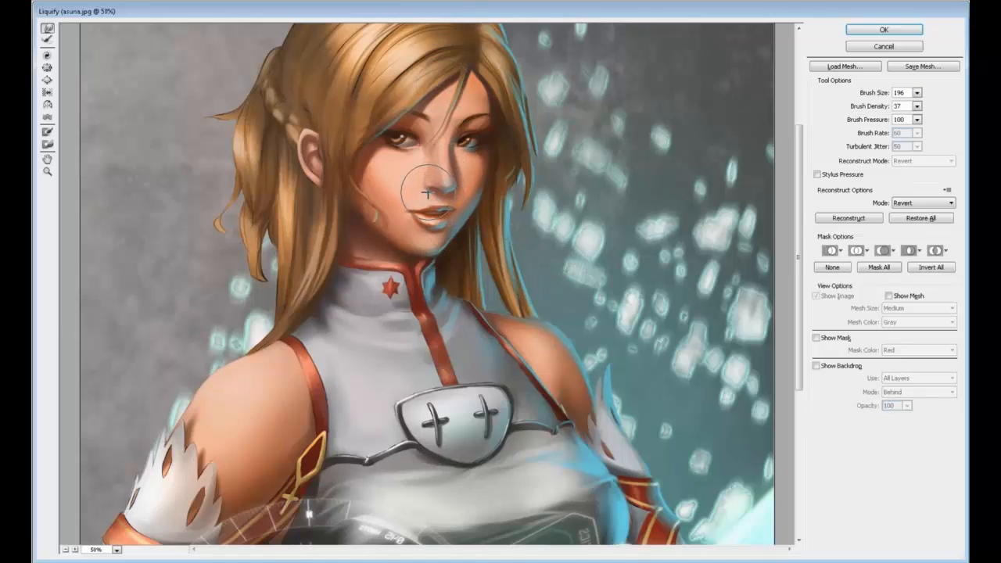
pyautogui.moveTo(427, 192)
pyautogui.mouseDown()
pyautogui.moveTo(407, 190)
pyautogui.moveTo(452, 190)
pyautogui.moveTo(460, 213)
pyautogui.mouseUp()
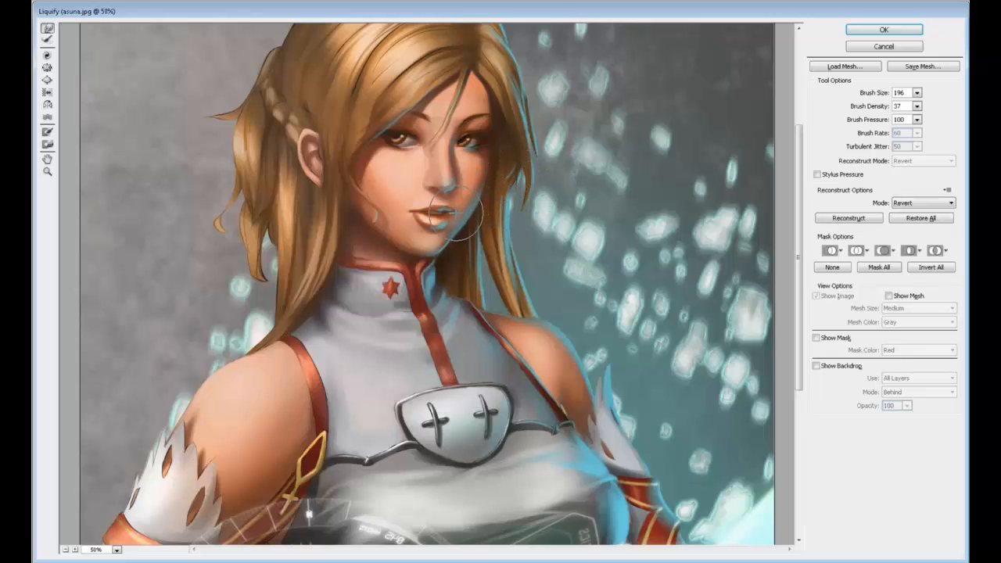
pyautogui.click(858, 35)
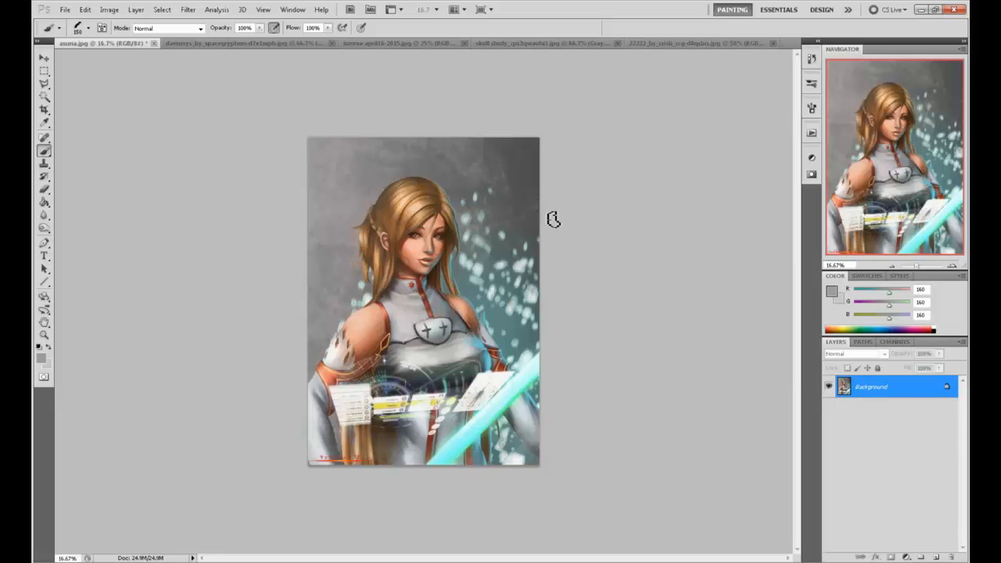
# Reopen the Liquify filter on the reshaped portrait
pyautogui.hotkey('ctrl', '+')
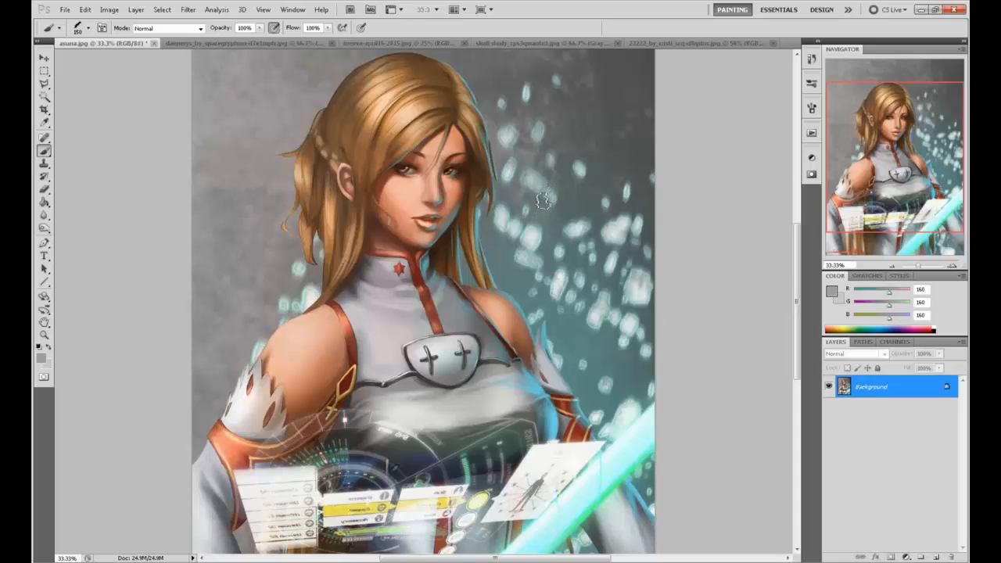
pyautogui.moveTo(554, 303); pyautogui.dragTo(553, 336)
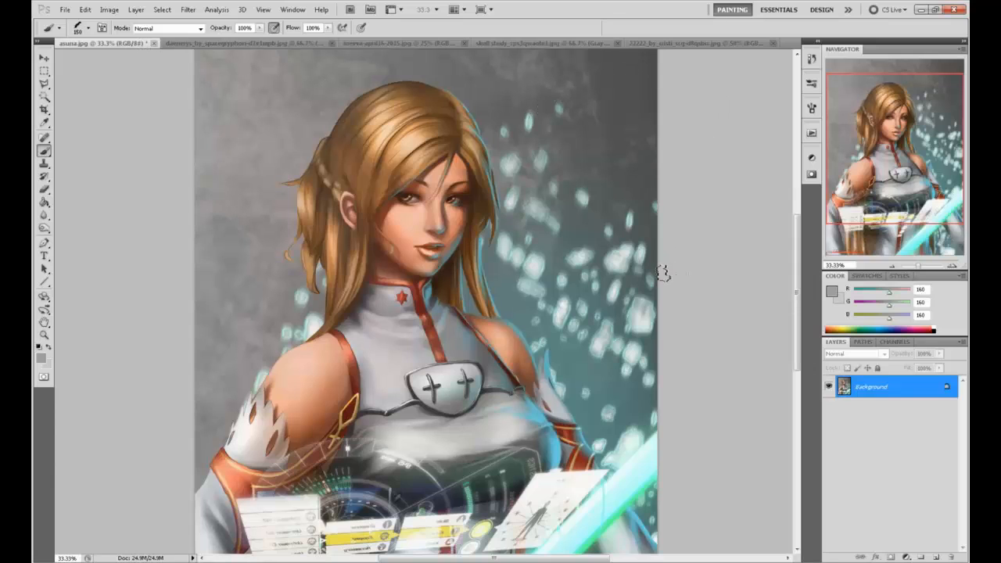
pyautogui.scroll(-1, 638, 262)
pyautogui.scroll(-2, 638, 262)
pyautogui.click(188, 9)
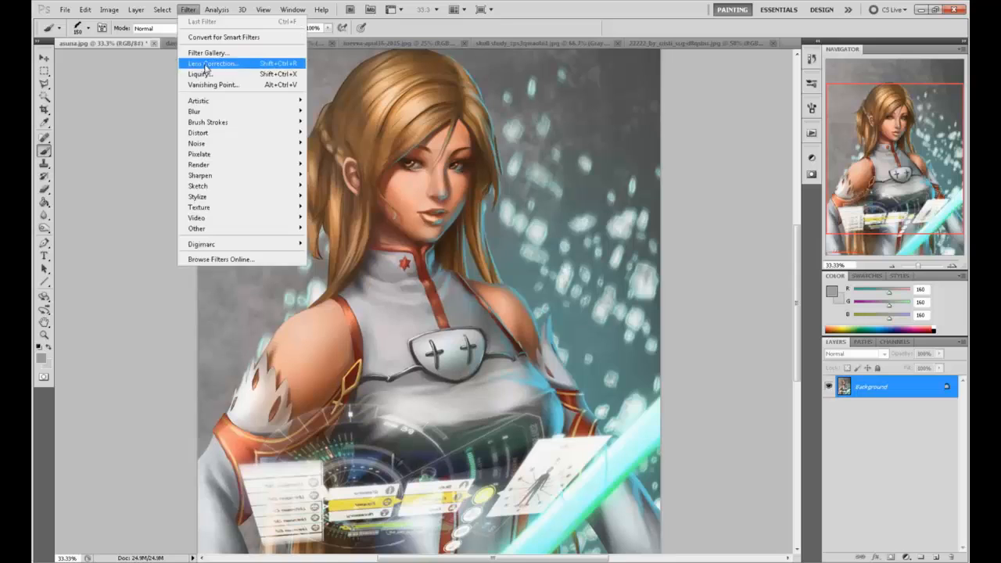
pyautogui.click(211, 76)
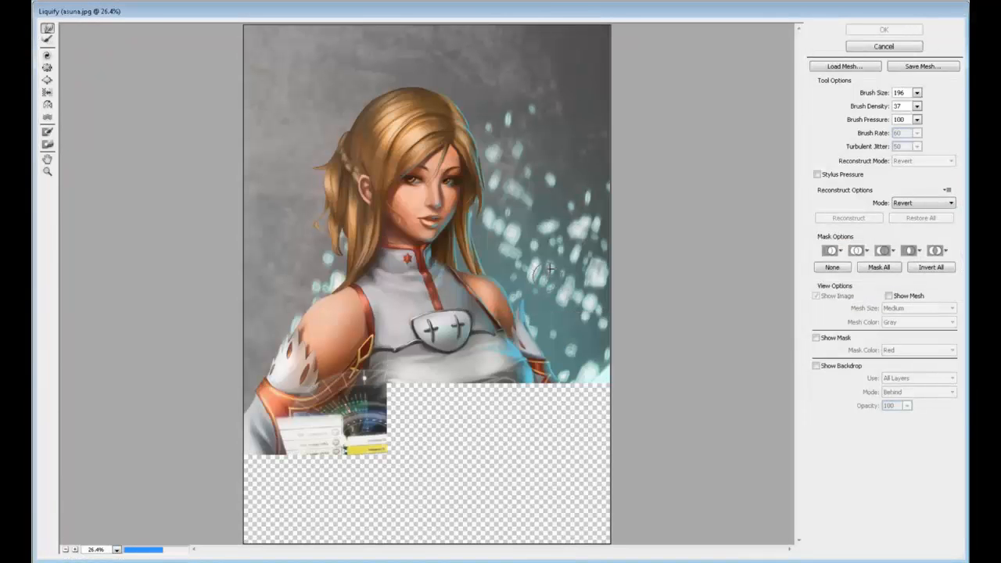
# Push the near shoulder and upper arm inward with Forward Warp at brush size 1140, and refine the shoulder at size 451
pyautogui.click(916, 92)
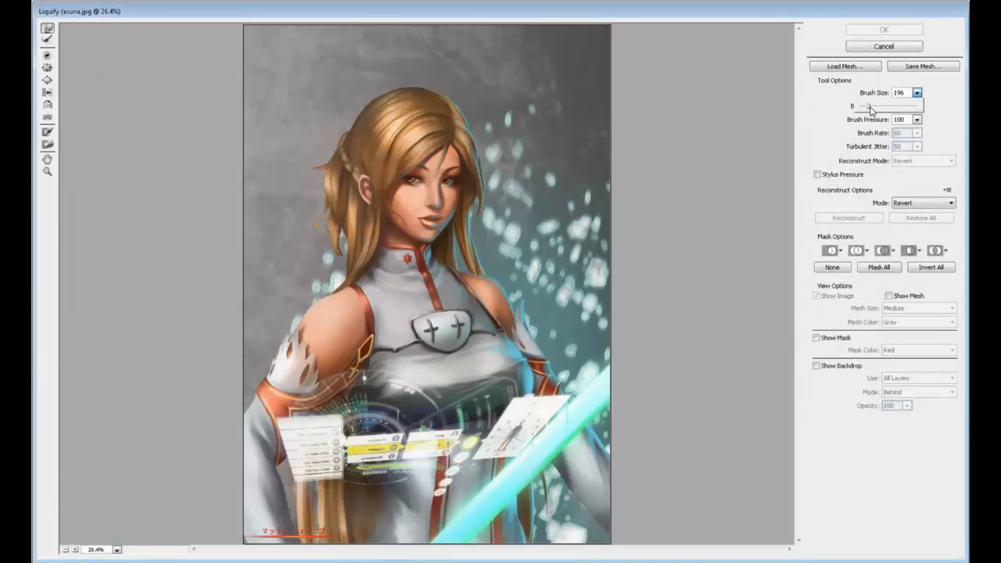
pyautogui.moveTo(871, 107); pyautogui.dragTo(904, 108)
pyautogui.moveTo(290, 327); pyautogui.dragTo(314, 316)
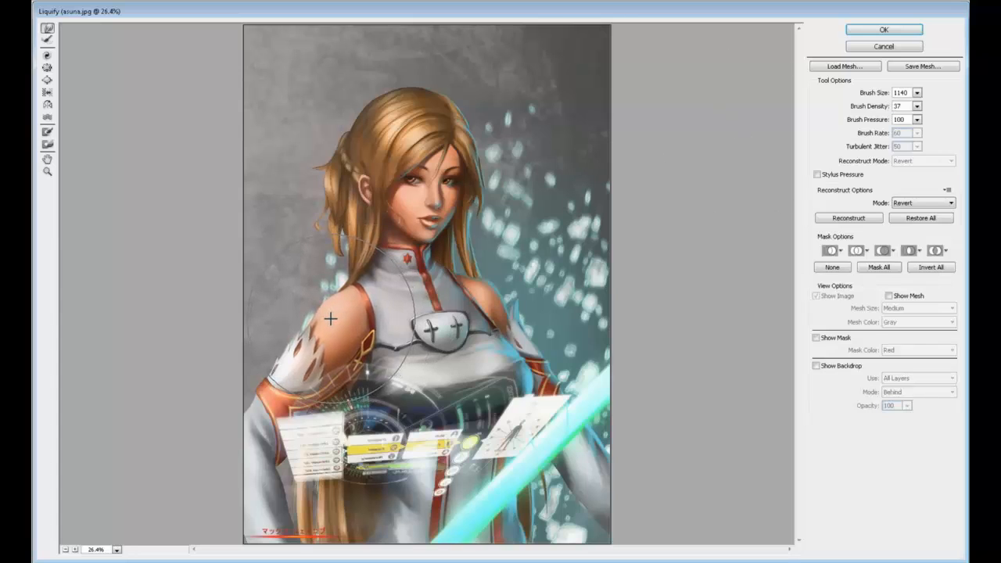
pyautogui.click(917, 92)
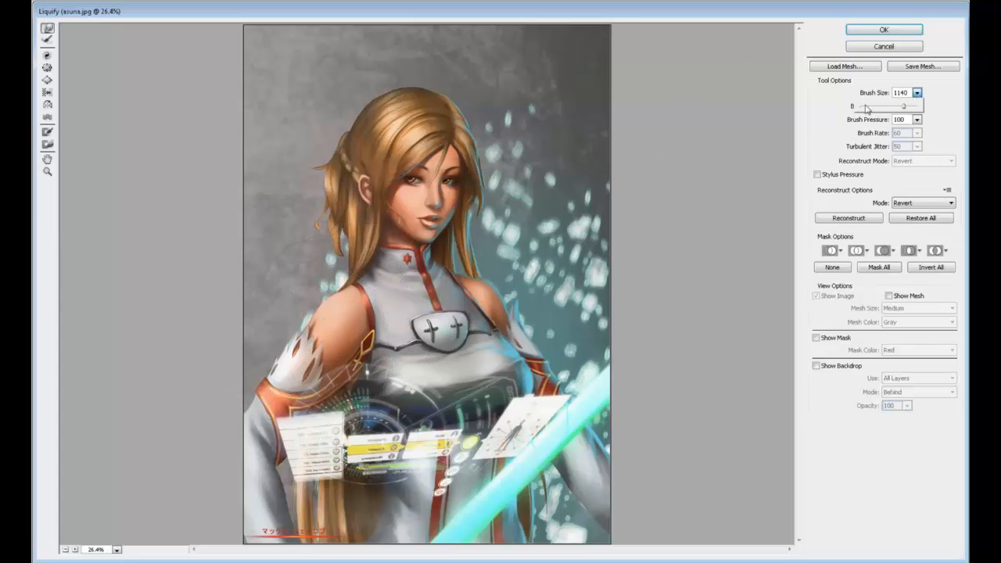
pyautogui.click(315, 288)
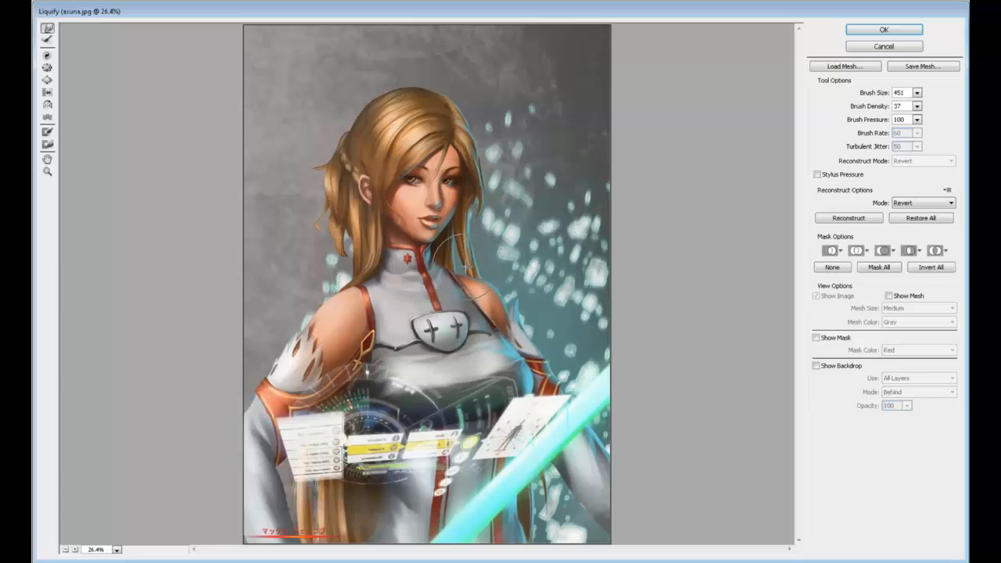
# Refine the side of the neck and the far shoulder with Forward Warp at brush sizes 211, 271 and 391
pyautogui.click(916, 92)
pyautogui.moveTo(869, 106); pyautogui.dragTo(867, 105)
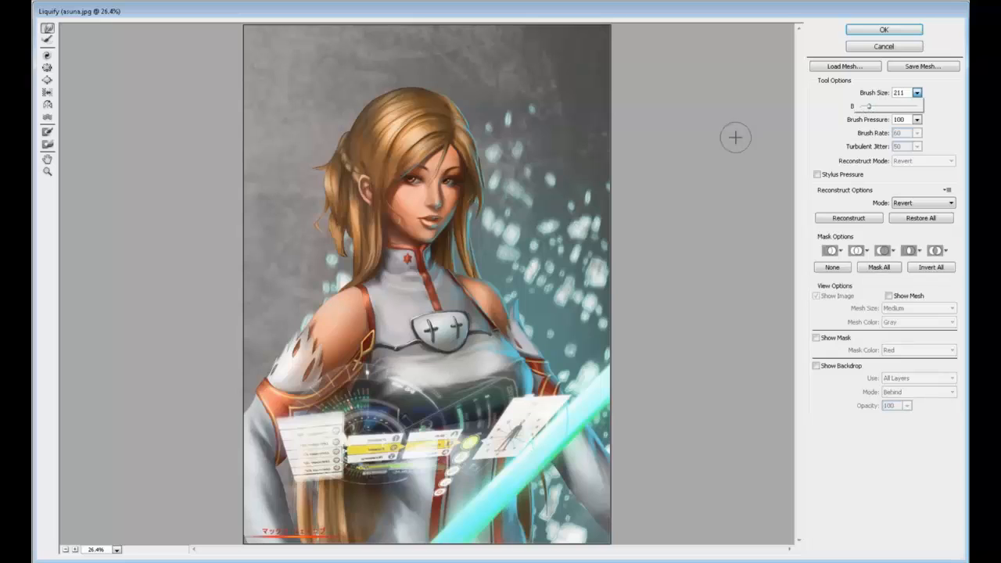
pyautogui.click(462, 271)
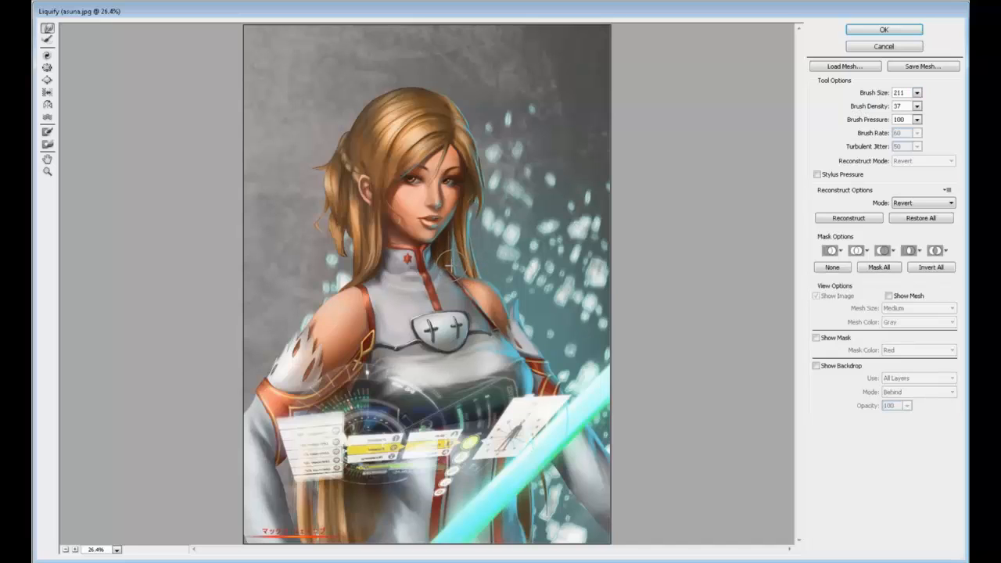
pyautogui.click(916, 92)
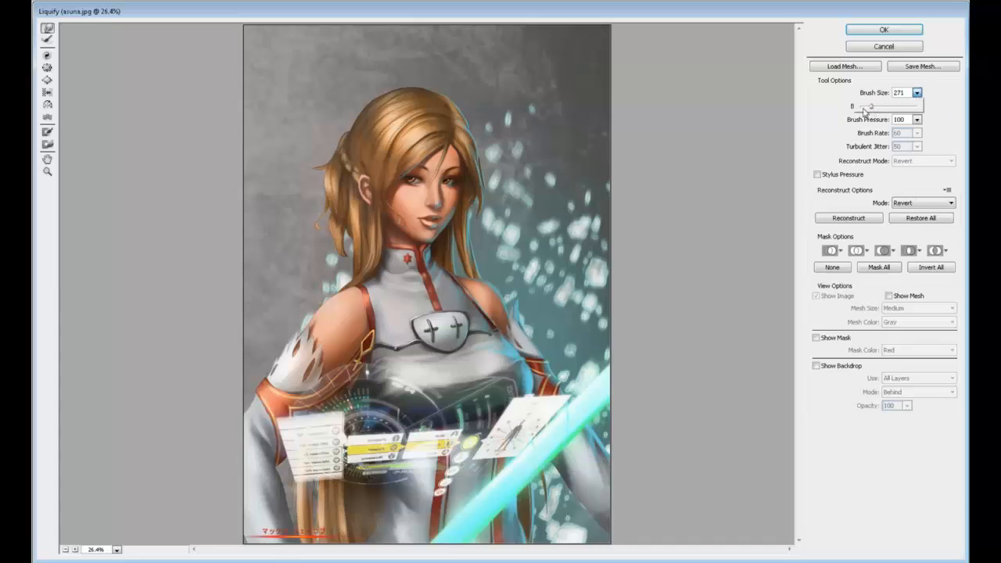
pyautogui.click(448, 272)
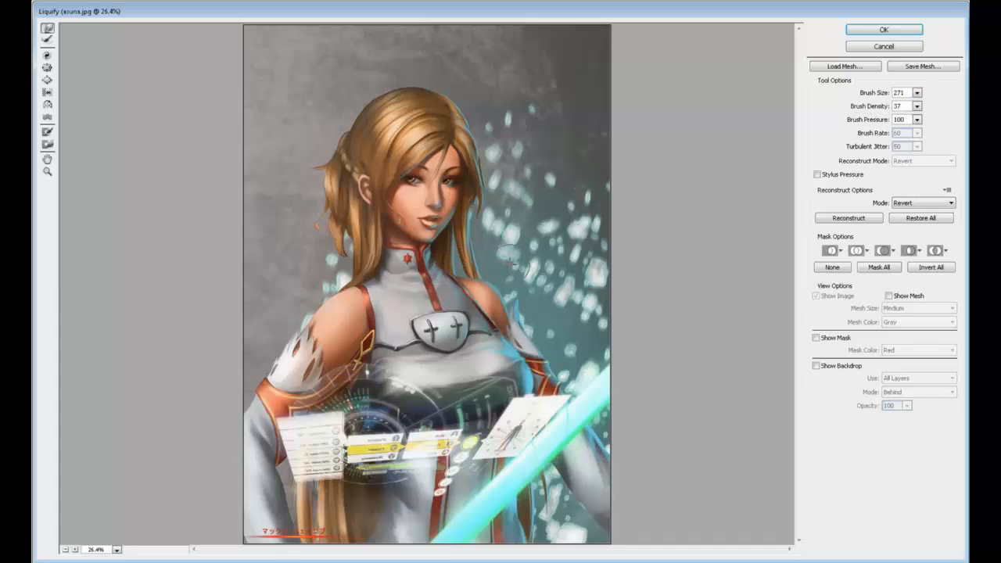
pyautogui.click(918, 93)
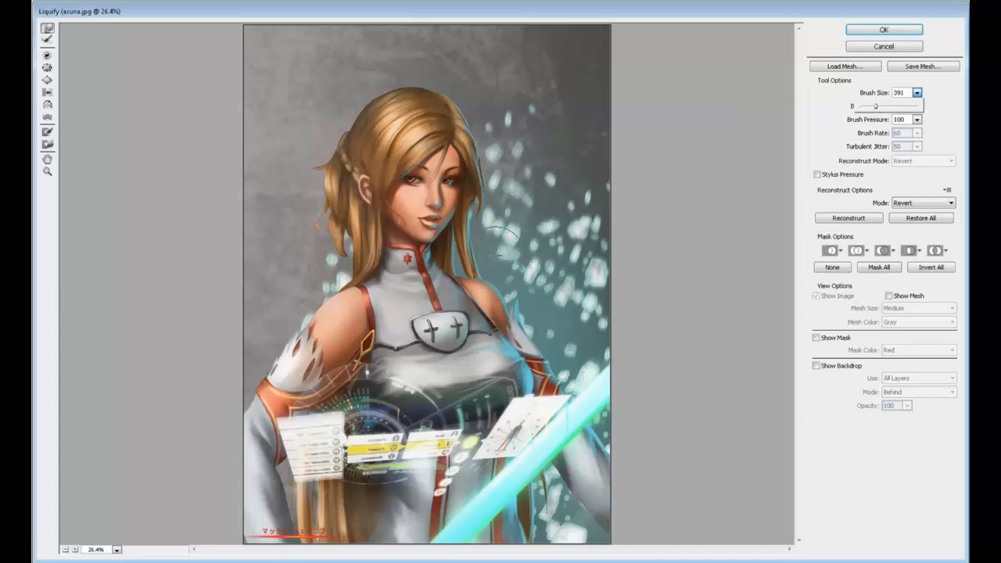
pyautogui.click(494, 269)
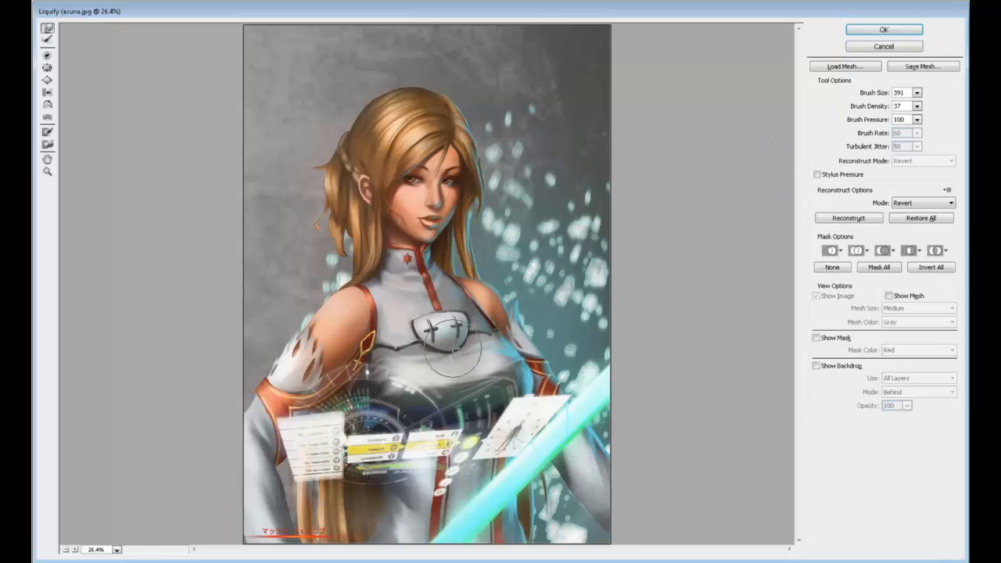
# Shrink the far side of the chest with the Pucker tool at brush size 1020
pyautogui.click(917, 93)
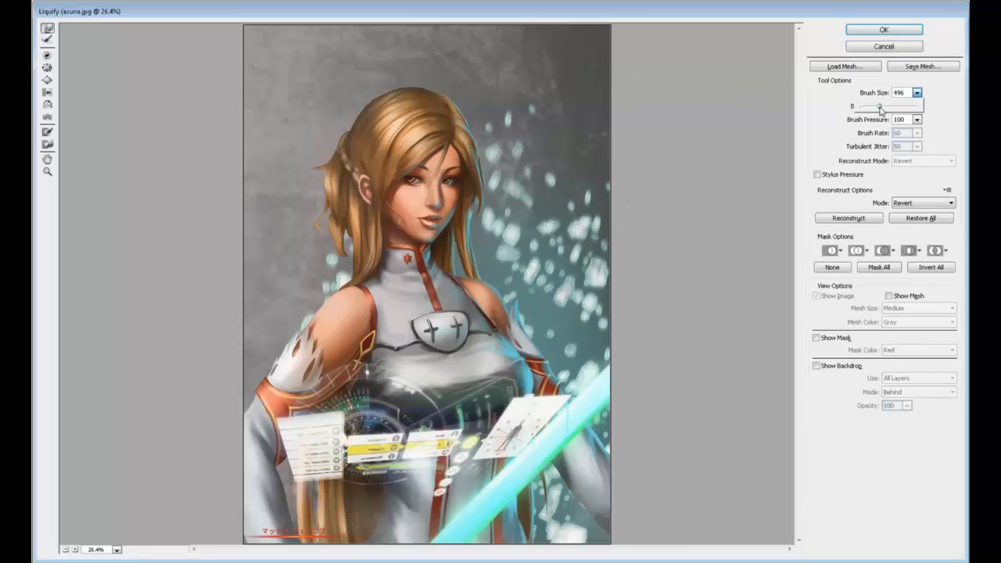
pyautogui.moveTo(880, 107); pyautogui.dragTo(889, 107)
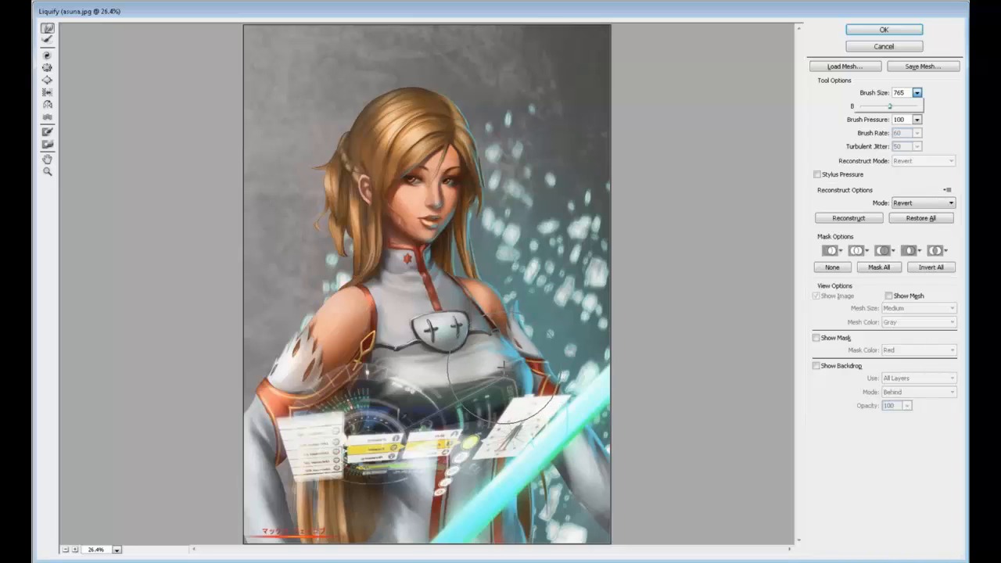
pyautogui.click(47, 68)
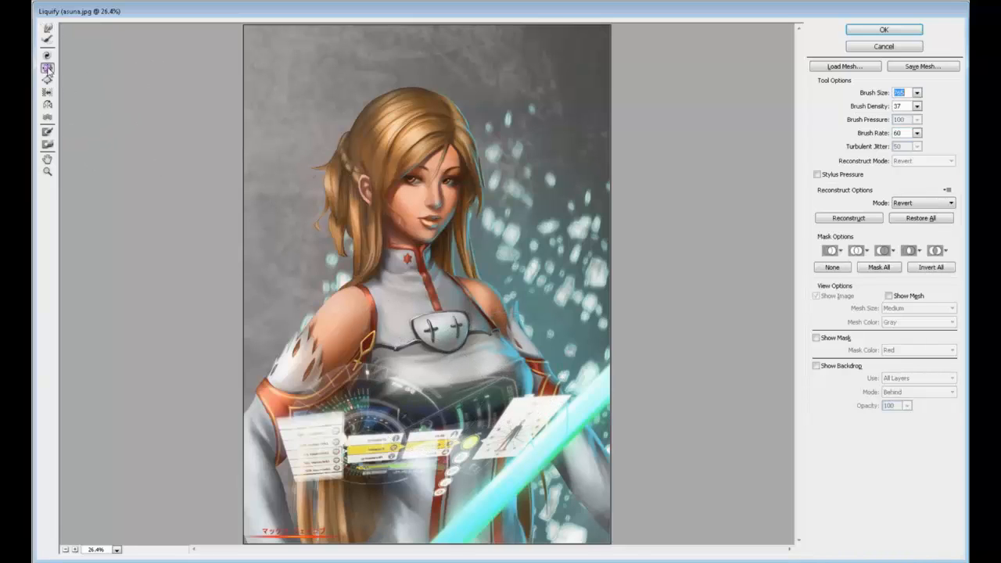
pyautogui.click(918, 93)
pyautogui.moveTo(890, 111); pyautogui.dragTo(899, 111)
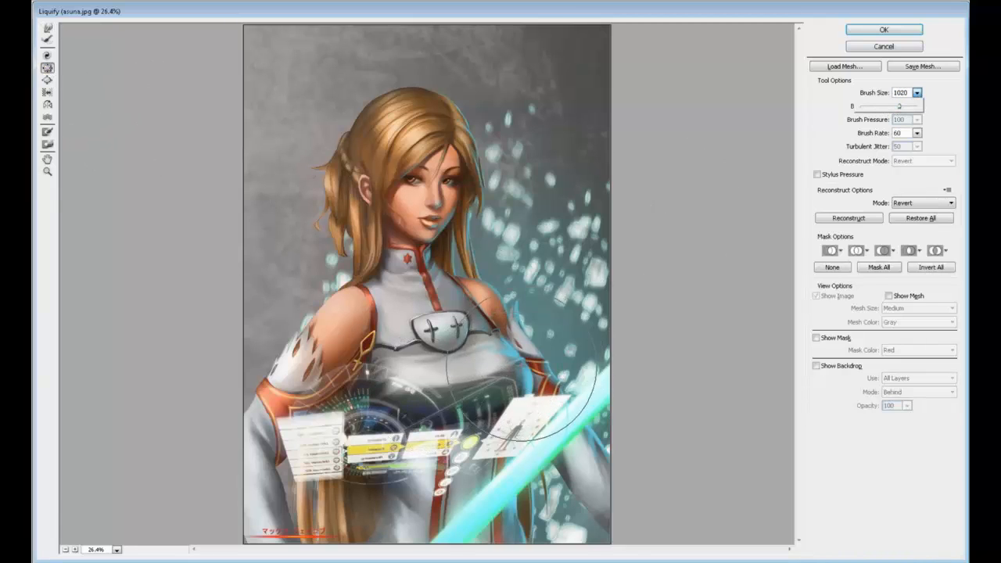
pyautogui.moveTo(495, 382); pyautogui.dragTo(495, 366)
# Push the chest downward with Forward Warp at brush size 1020, and refine the edges beside both armholes at size 451
pyautogui.click(47, 27)
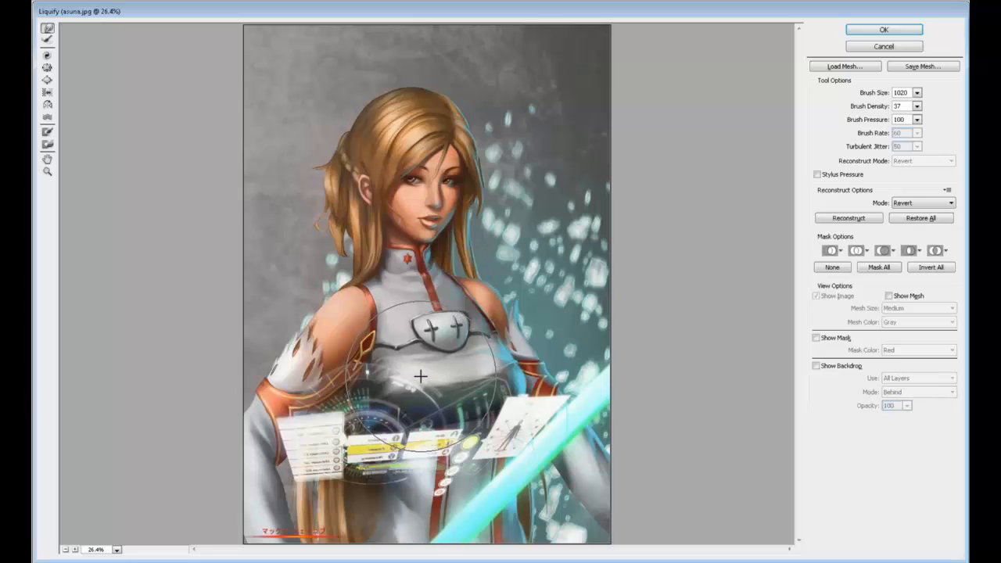
pyautogui.moveTo(420, 374)
pyautogui.mouseDown()
pyautogui.moveTo(428, 400)
pyautogui.moveTo(420, 378)
pyautogui.moveTo(454, 367)
pyautogui.moveTo(415, 378)
pyautogui.moveTo(420, 388)
pyautogui.moveTo(490, 351)
pyautogui.moveTo(485, 305)
pyautogui.moveTo(419, 385)
pyautogui.mouseUp()
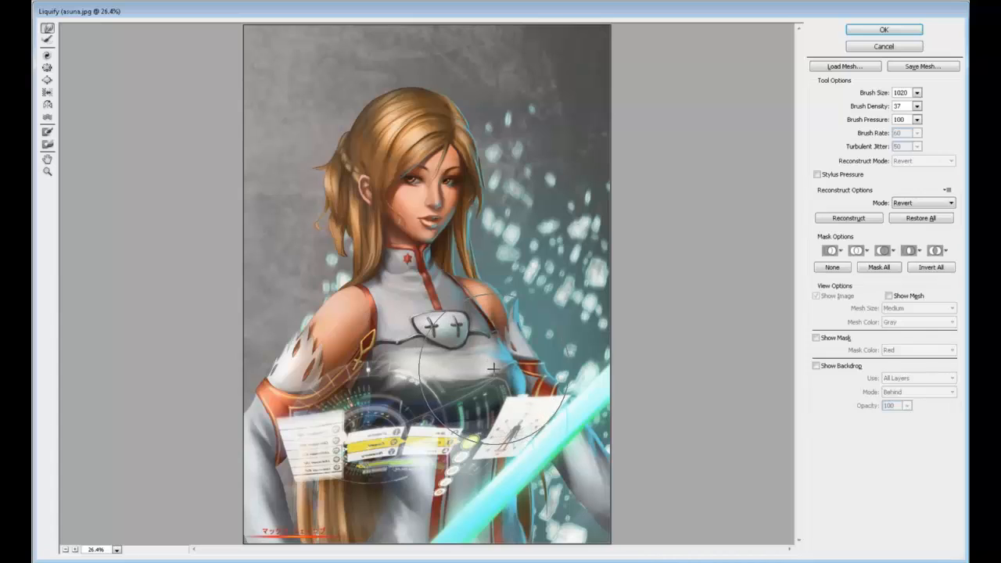
pyautogui.click(917, 93)
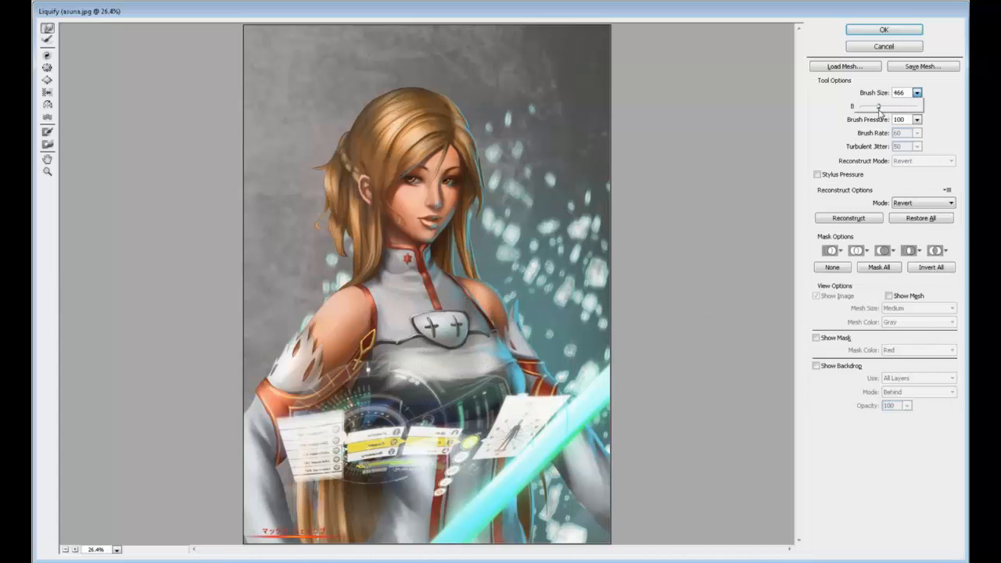
pyautogui.click(489, 320)
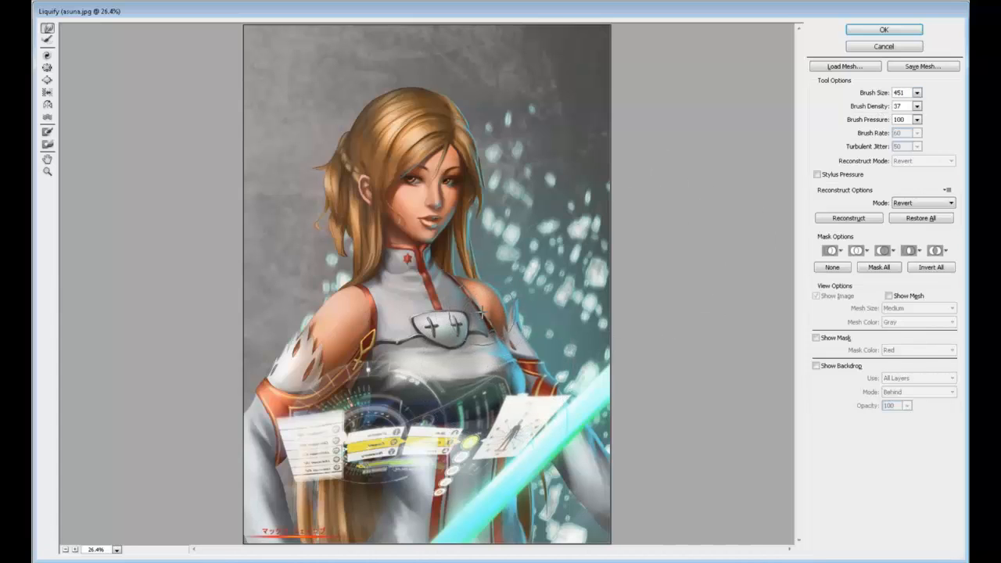
pyautogui.moveTo(365, 323); pyautogui.dragTo(375, 319)
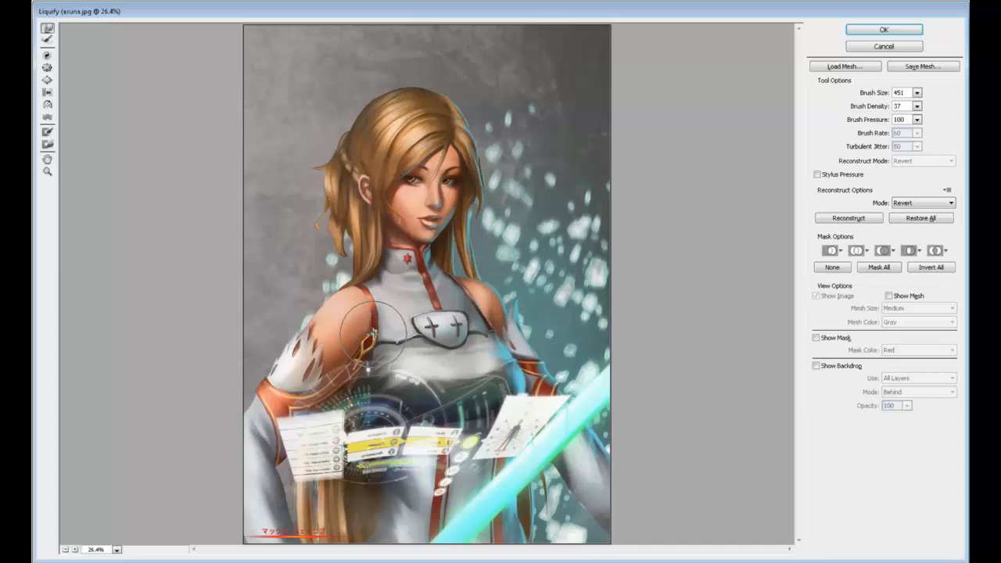
# Reshape the red armhole trim at the near shoulder with Forward Warp at brush size 211
pyautogui.click(917, 92)
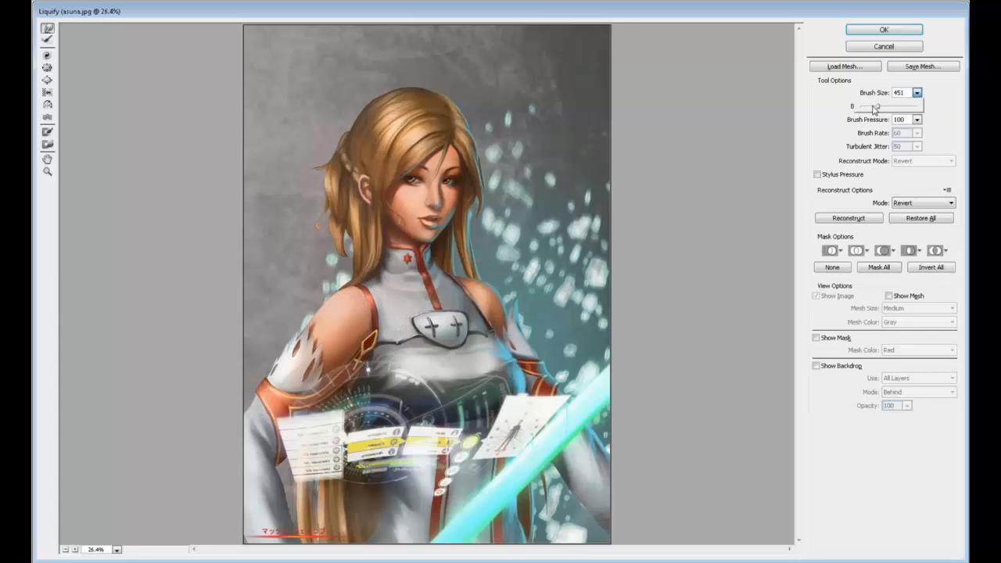
pyautogui.click(364, 294)
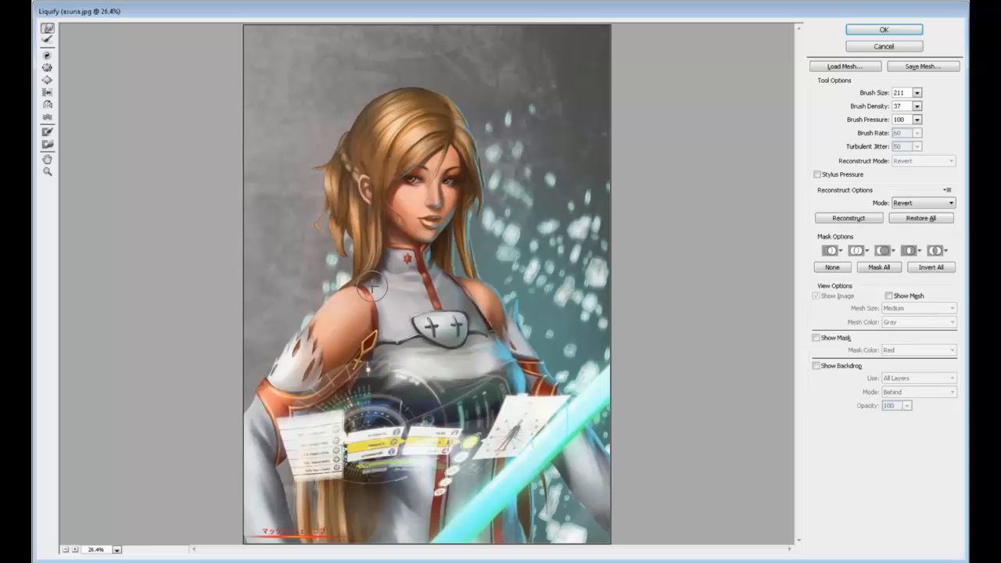
pyautogui.moveTo(369, 289)
pyautogui.mouseDown()
pyautogui.moveTo(382, 304)
pyautogui.moveTo(368, 314)
pyautogui.moveTo(380, 321)
pyautogui.mouseUp()
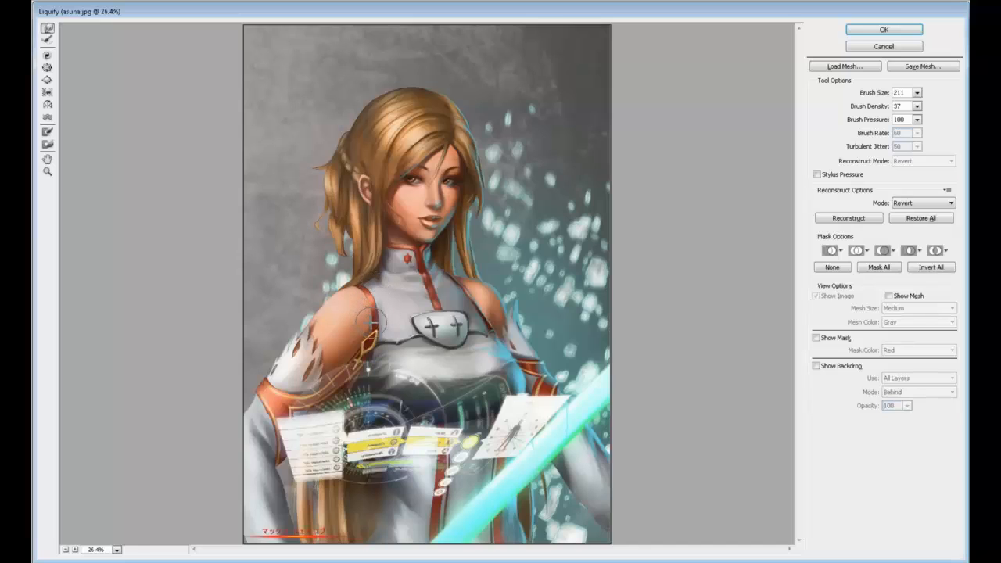
# Push the crown and the back of the head inward with Forward Warp at brush size 676, and adjust the tied-back hair
pyautogui.click(917, 93)
pyautogui.moveTo(871, 105); pyautogui.dragTo(879, 106)
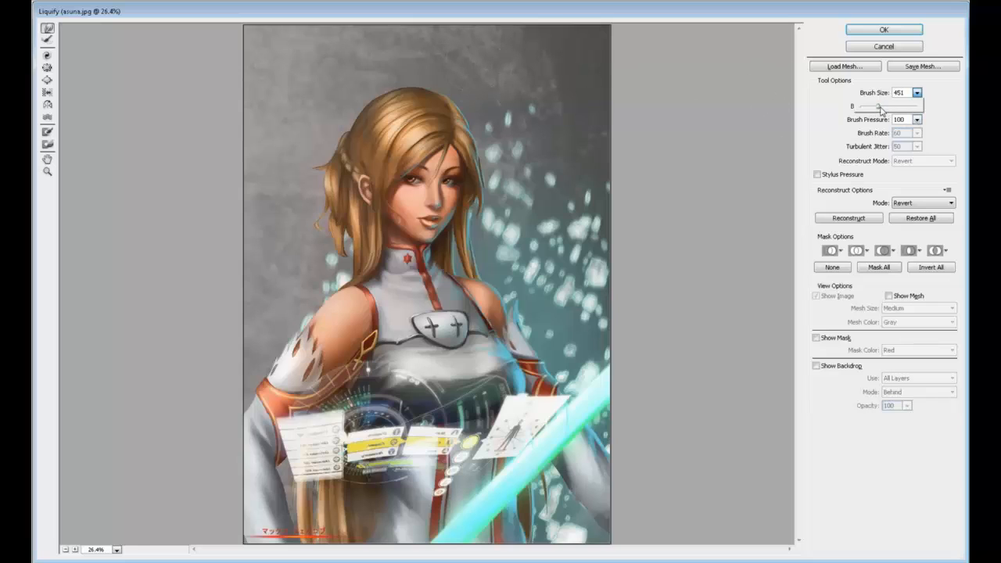
pyautogui.click(449, 108)
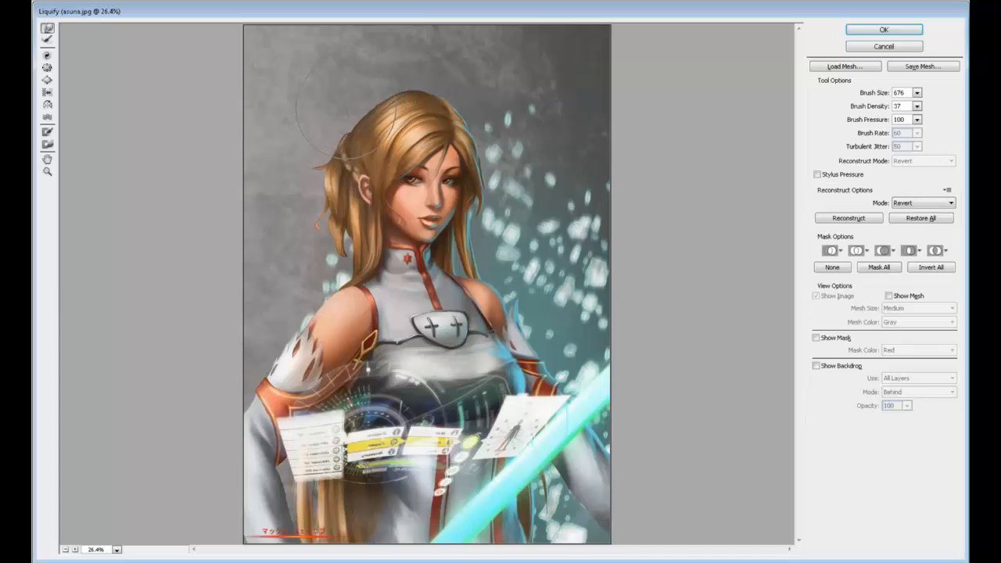
pyautogui.moveTo(340, 119); pyautogui.dragTo(345, 149)
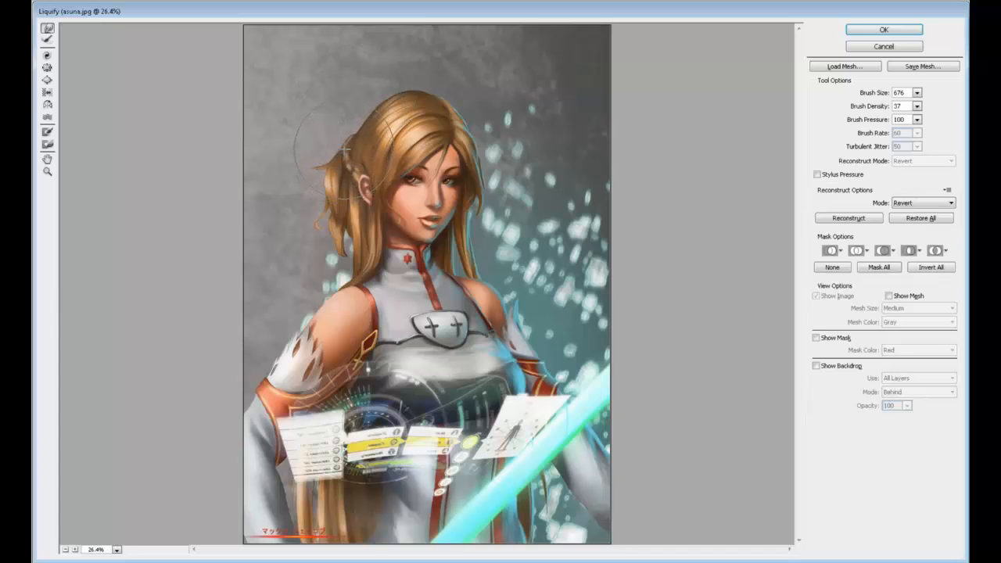
pyautogui.moveTo(416, 68)
pyautogui.mouseDown()
pyautogui.moveTo(449, 84)
pyautogui.moveTo(485, 111)
pyautogui.moveTo(445, 93)
pyautogui.mouseUp()
pyautogui.moveTo(412, 131); pyautogui.dragTo(411, 134)
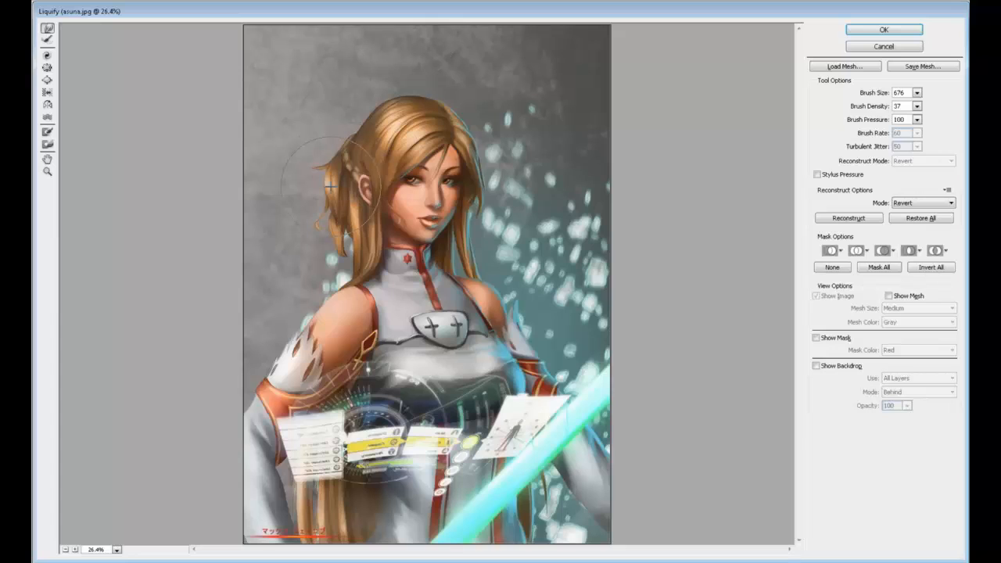
pyautogui.moveTo(330, 185)
pyautogui.mouseDown()
pyautogui.moveTo(346, 252)
pyautogui.moveTo(352, 209)
pyautogui.moveTo(361, 256)
pyautogui.mouseUp()
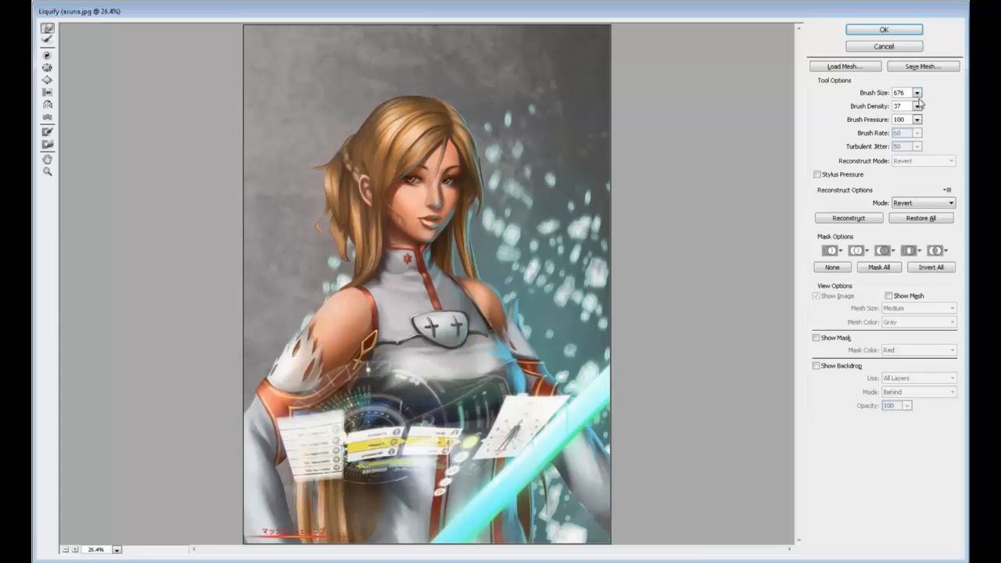
# Refine the far side of the hair with Forward Warp at brush sizes 211 and 316, and lower the top of the head slightly
pyautogui.moveTo(916, 92); pyautogui.dragTo(872, 110)
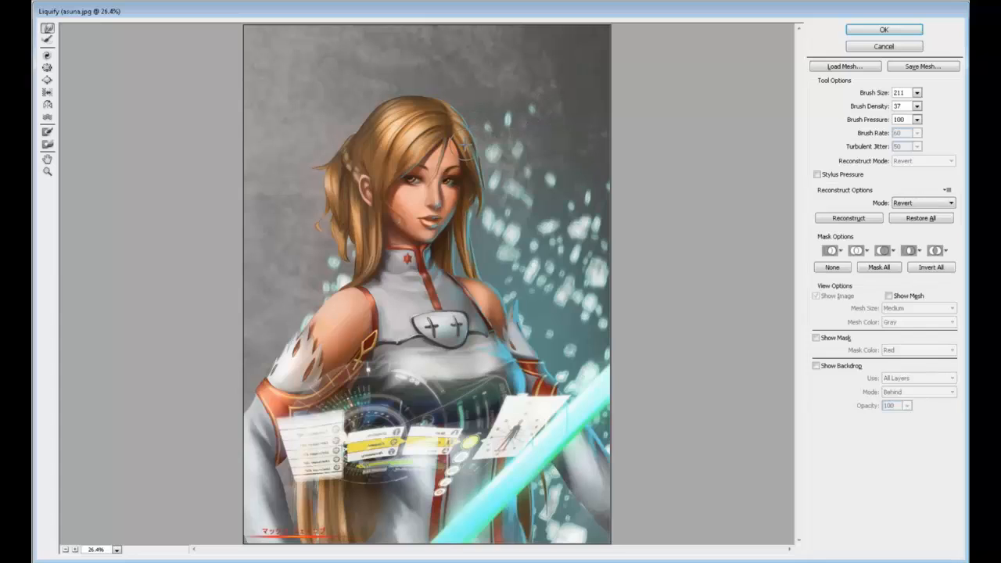
pyautogui.click(917, 92)
pyautogui.moveTo(872, 111); pyautogui.dragTo(874, 110)
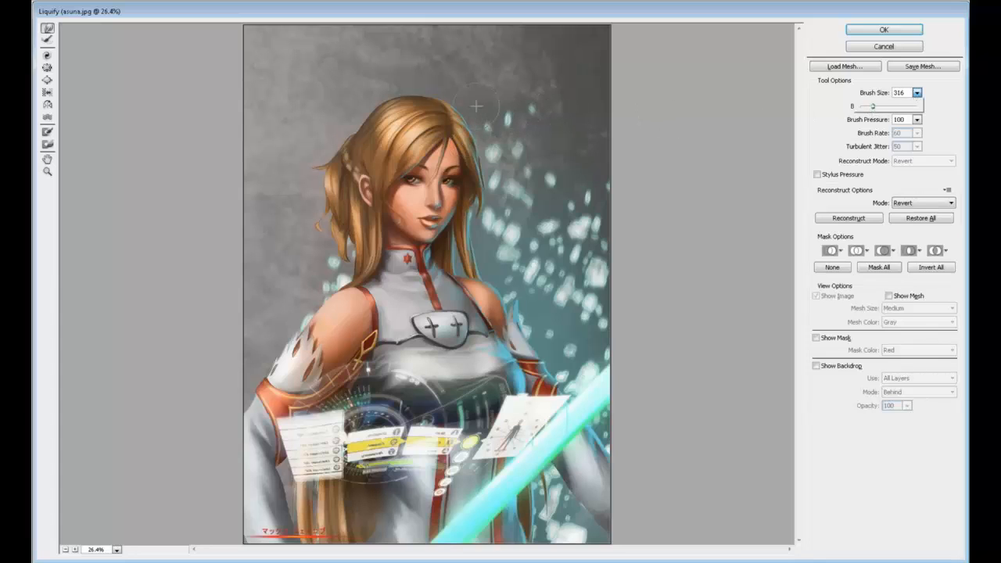
pyautogui.click(466, 106)
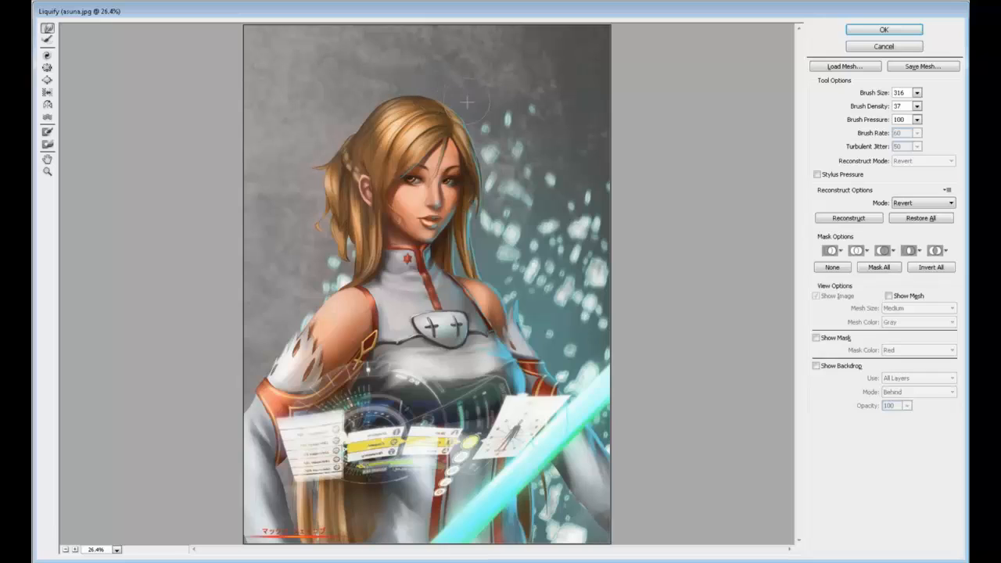
pyautogui.click(917, 92)
pyautogui.moveTo(872, 106); pyautogui.dragTo(875, 106)
pyautogui.click(405, 77)
# Touch up the far shoulder at brush size 601 and the hair over the forehead at size 256, and apply the Liquify filter
pyautogui.click(917, 93)
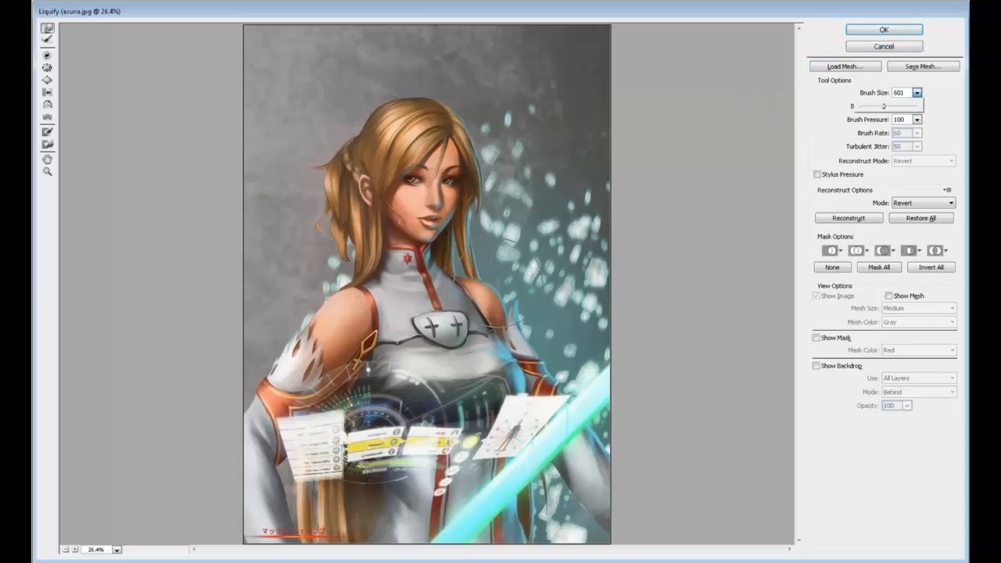
pyautogui.click(497, 284)
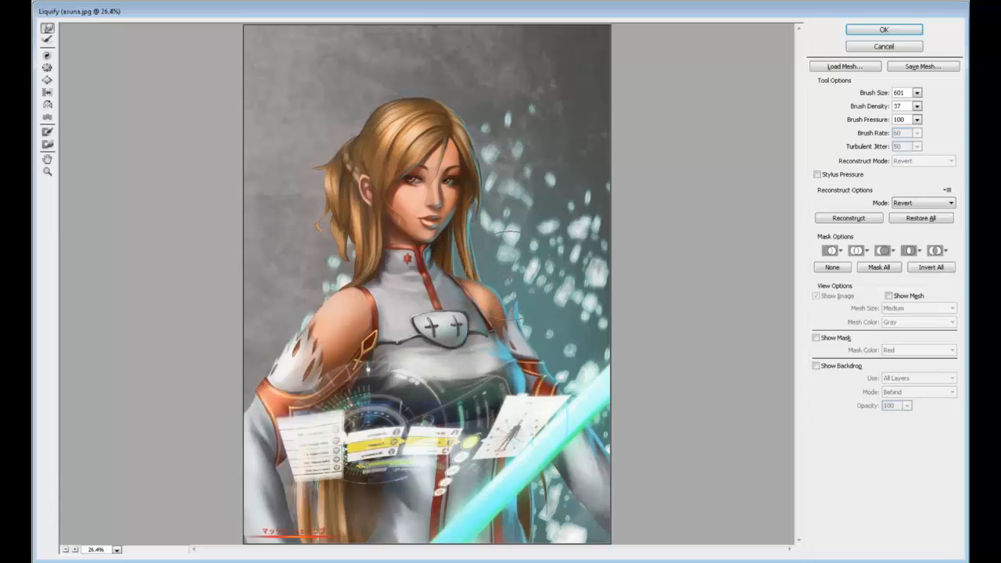
pyautogui.click(917, 92)
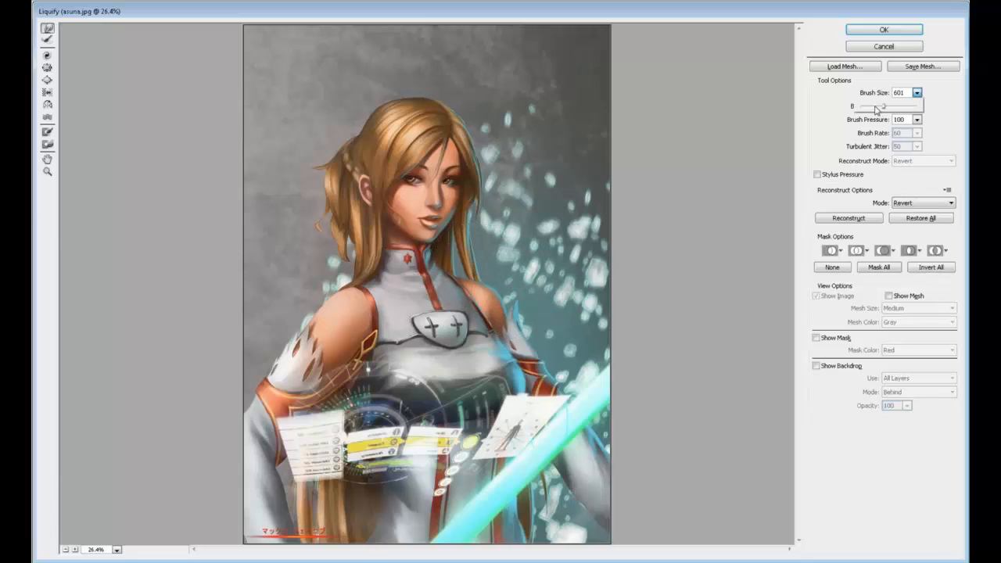
pyautogui.click(429, 166)
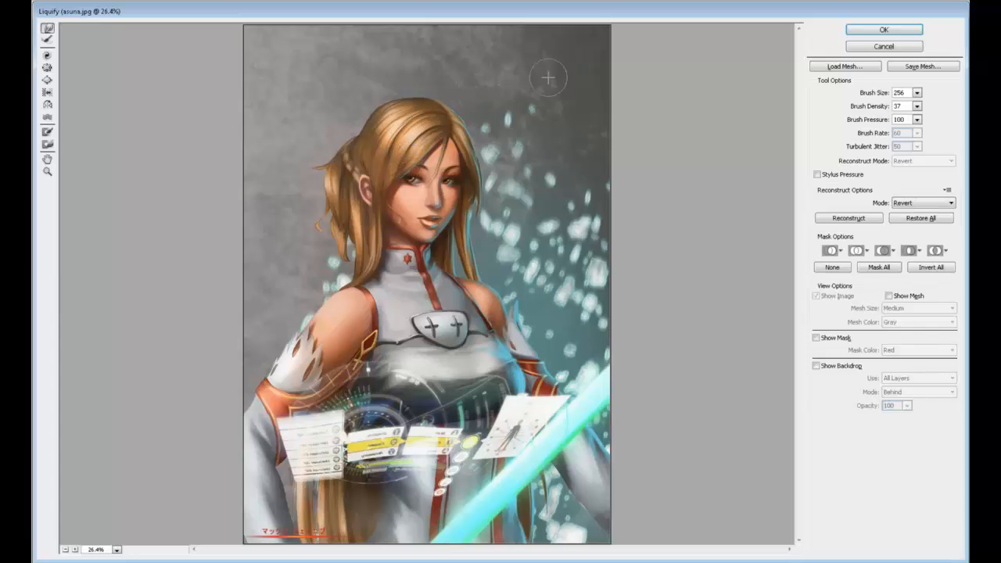
pyautogui.click(891, 32)
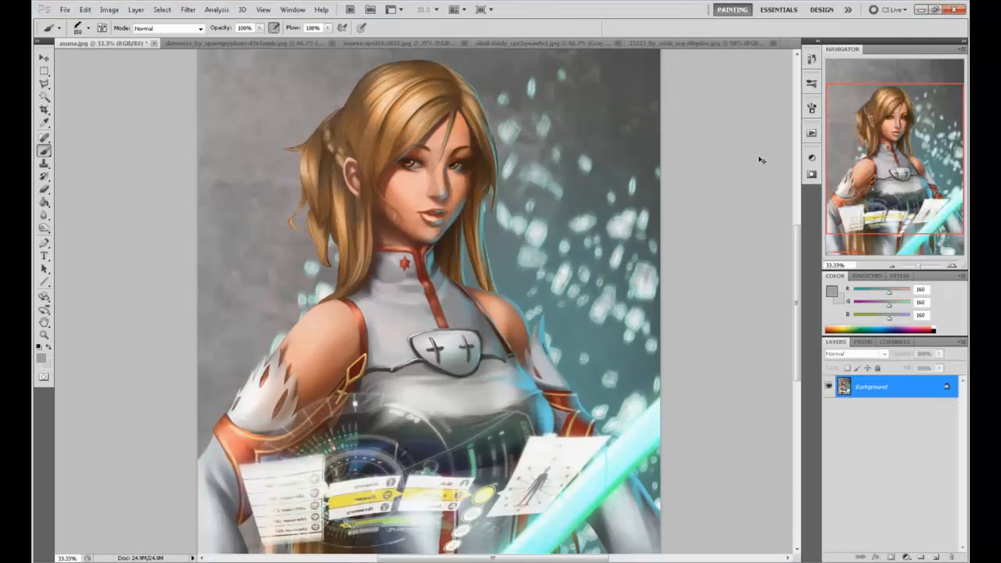
# Copy the whole reshaped image, revert to the original asuna.jpg snapshot, and paste the copy in place as a new layer
pyautogui.hotkey('ctrl', '-')
pyautogui.click(812, 59)
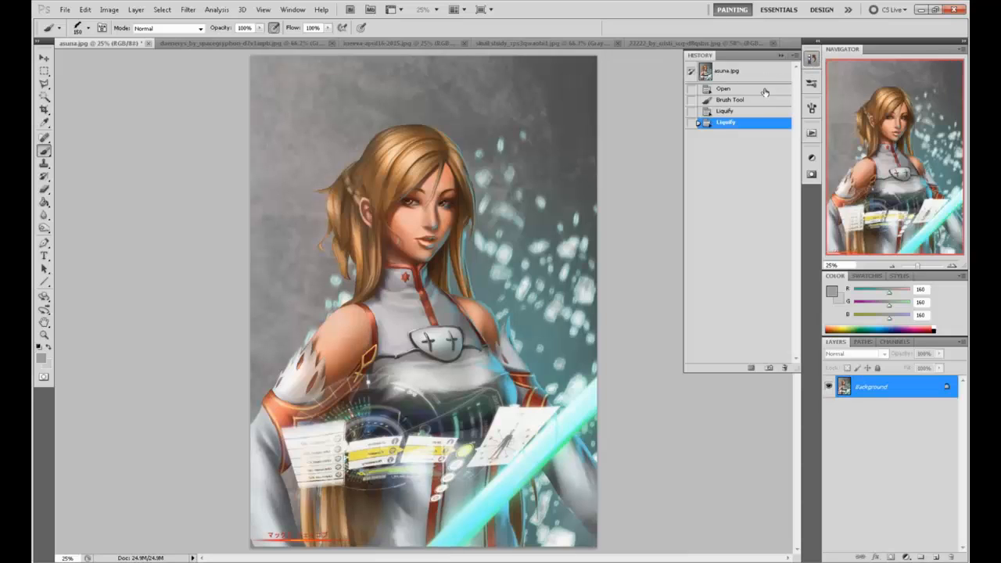
pyautogui.hotkey('ctrl', 'a')
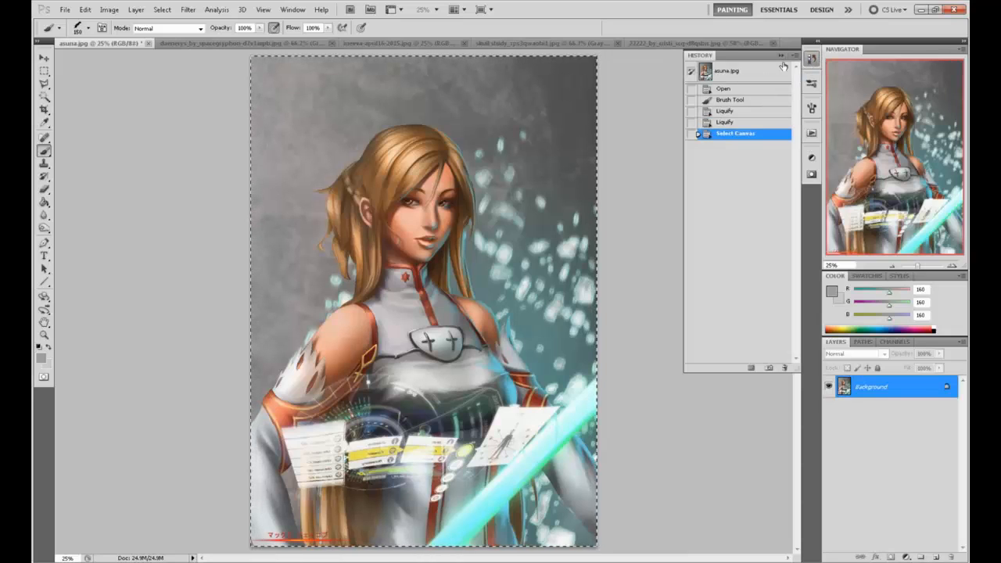
pyautogui.click(735, 71)
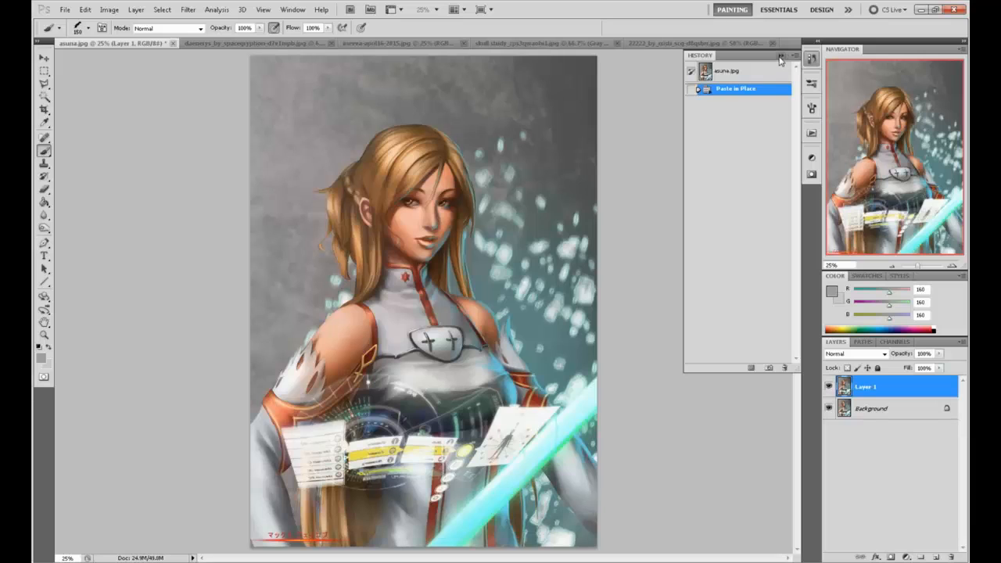
pyautogui.click(781, 56)
# Compare the original painting with the liquified version by repeatedly hiding and showing the pasted layer
pyautogui.click(829, 387)
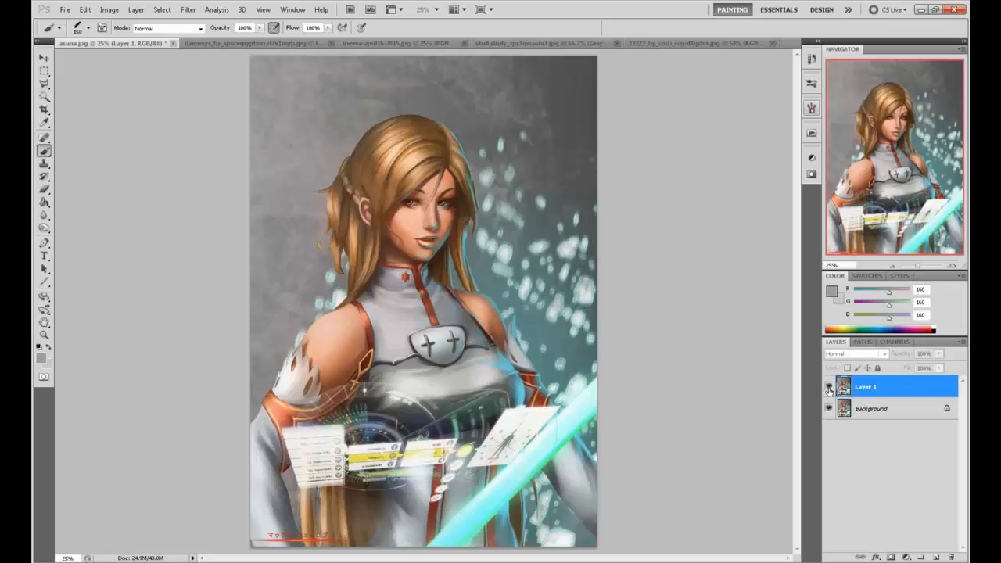
pyautogui.click(829, 389)
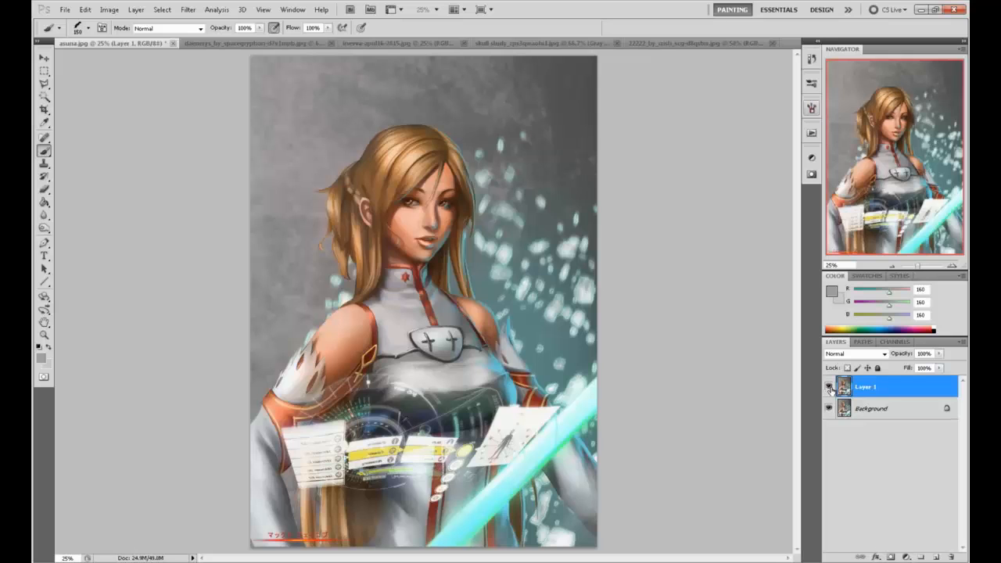
pyautogui.click(829, 389)
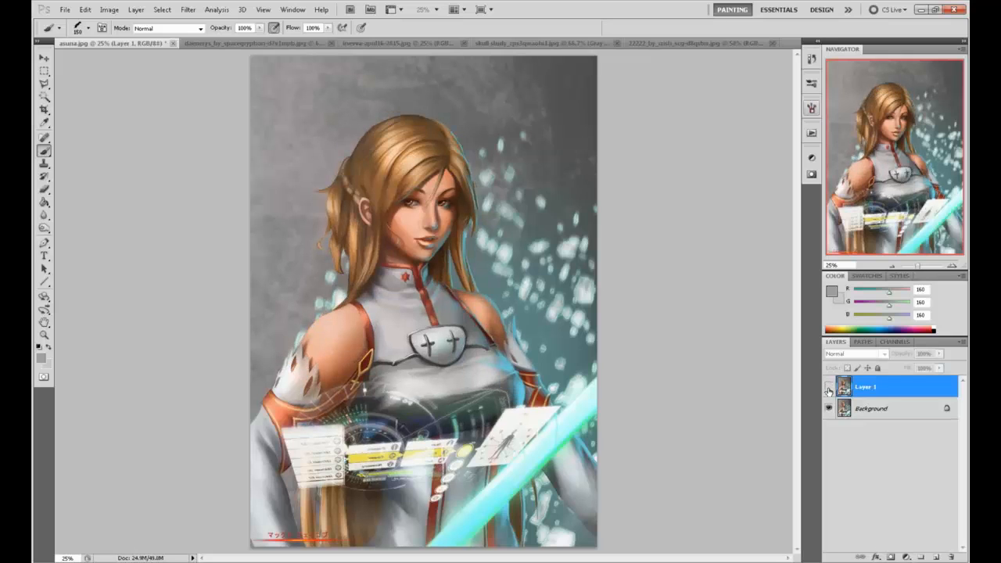
pyautogui.click(829, 389)
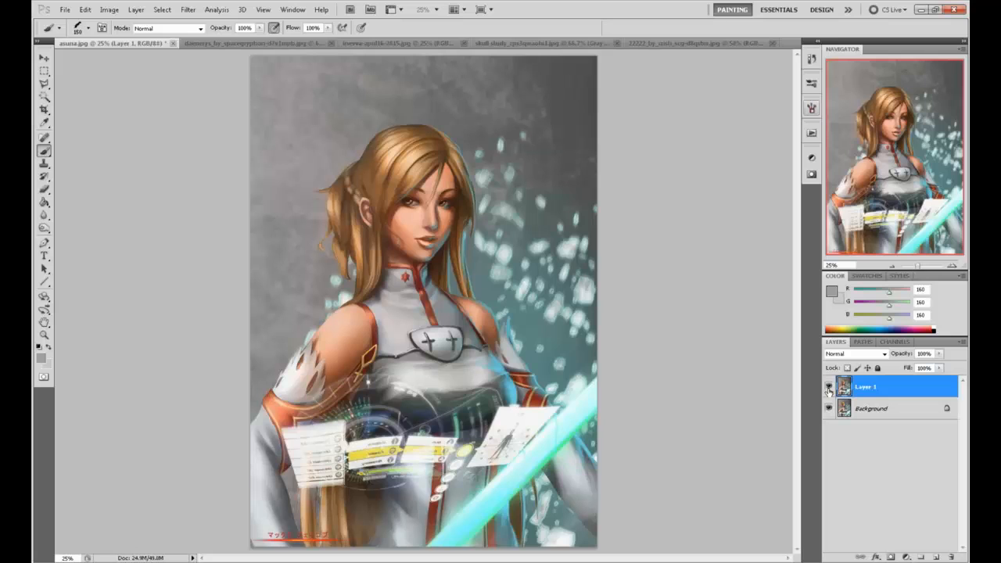
pyautogui.click(829, 389)
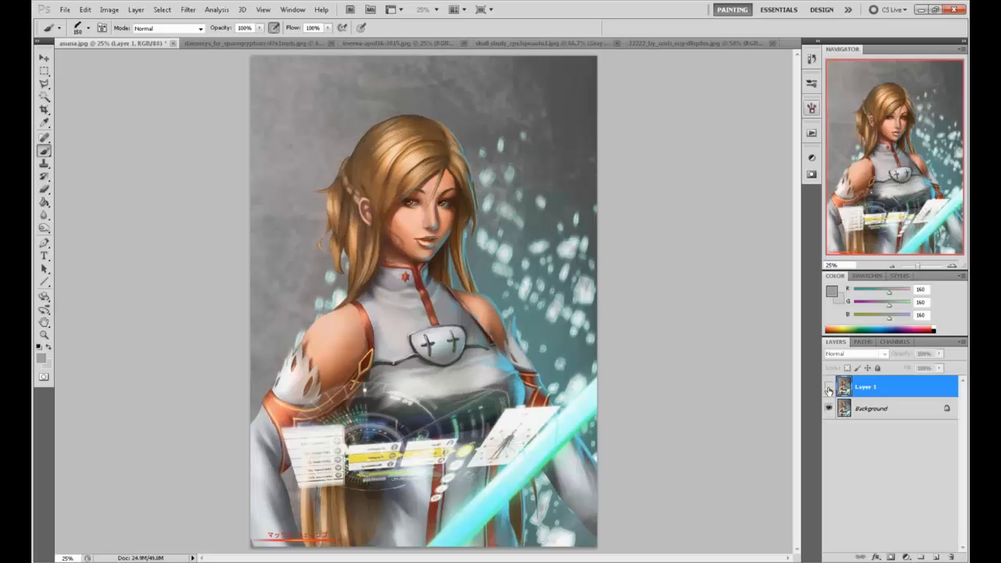
pyautogui.click(829, 389)
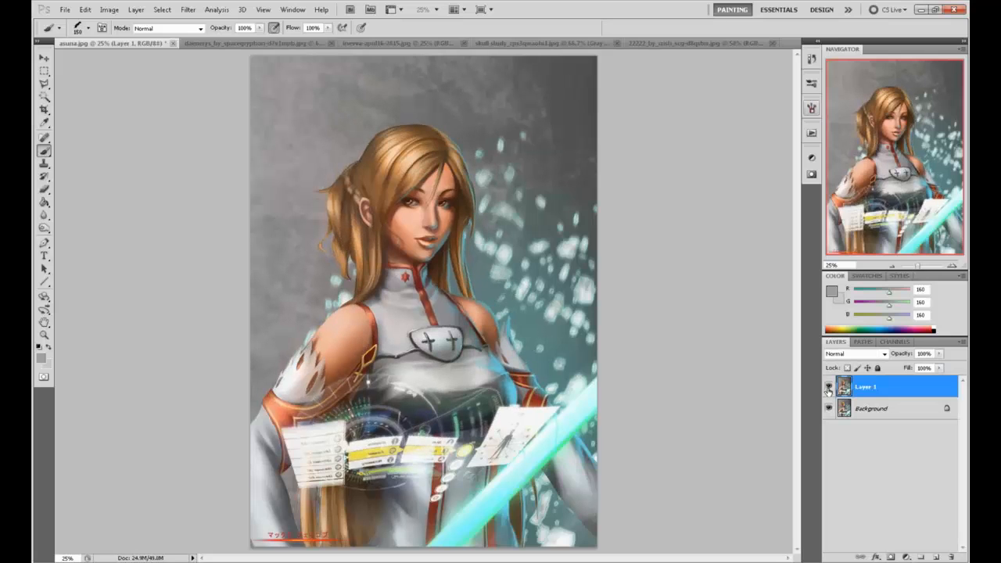
pyautogui.click(829, 388)
pyautogui.click(828, 389)
pyautogui.click(829, 389)
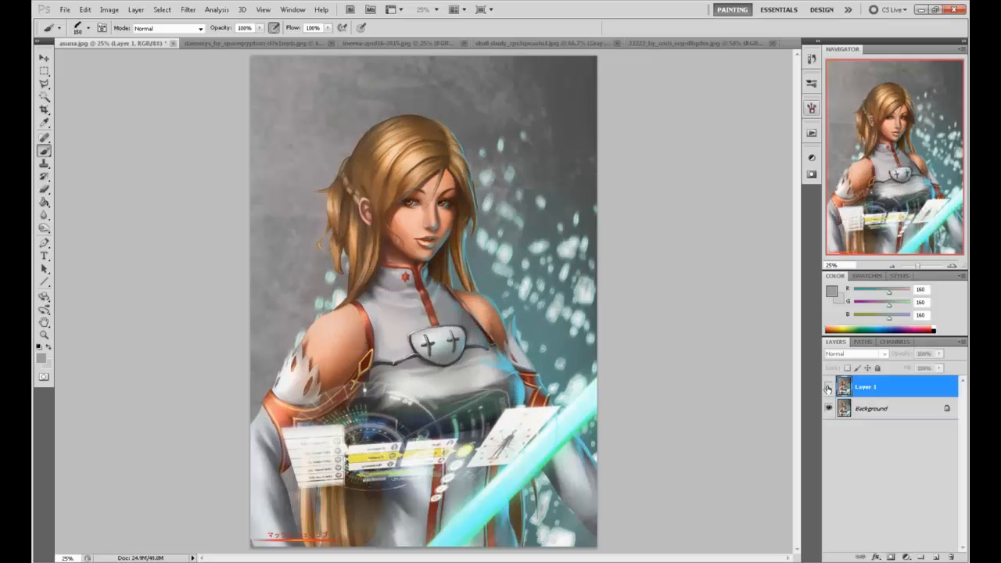
pyautogui.click(828, 388)
pyautogui.click(828, 389)
pyautogui.click(828, 390)
pyautogui.click(828, 389)
pyautogui.click(829, 389)
pyautogui.click(828, 389)
pyautogui.click(828, 389)
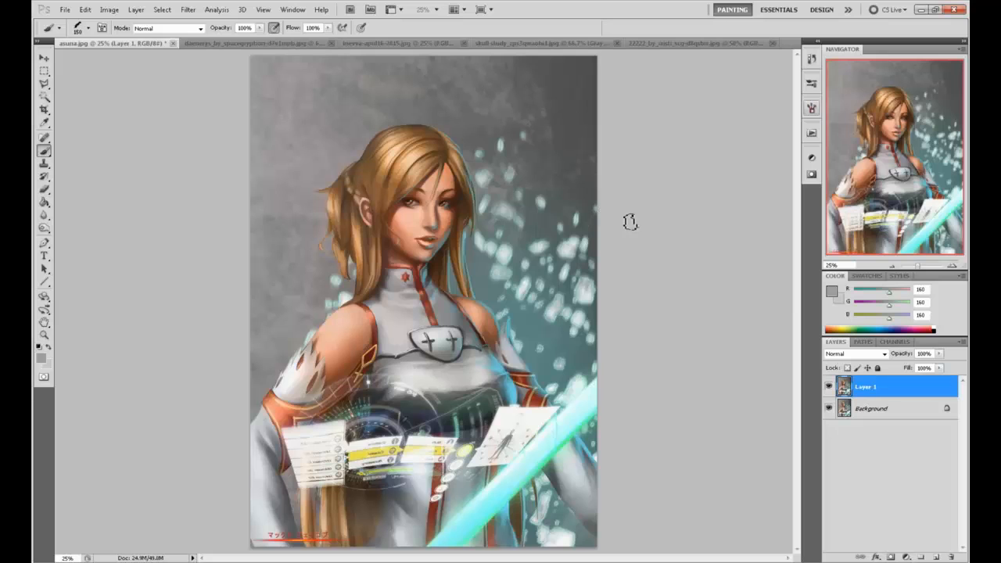
# Try broad brush strokes across the upper background in a pale yellow sampled from the floating display panels
pyautogui.keyDown('alt'); pyautogui.click(423, 448); pyautogui.keyUp('alt')
pyautogui.moveTo(598, 362)
pyautogui.mouseDown()
pyautogui.moveTo(464, 369)
pyautogui.moveTo(483, 554)
pyautogui.moveTo(546, 380)
pyautogui.mouseUp()
pyautogui.hotkey('ctrl', 'z')
pyautogui.moveTo(631, 78)
pyautogui.mouseDown()
pyautogui.moveTo(268, 96)
pyautogui.moveTo(276, 53)
pyautogui.moveTo(623, 37)
pyautogui.moveTo(651, 74)
pyautogui.moveTo(530, 102)
pyautogui.moveTo(398, 82)
pyautogui.mouseUp()
pyautogui.hotkey('ctrl', 'z')
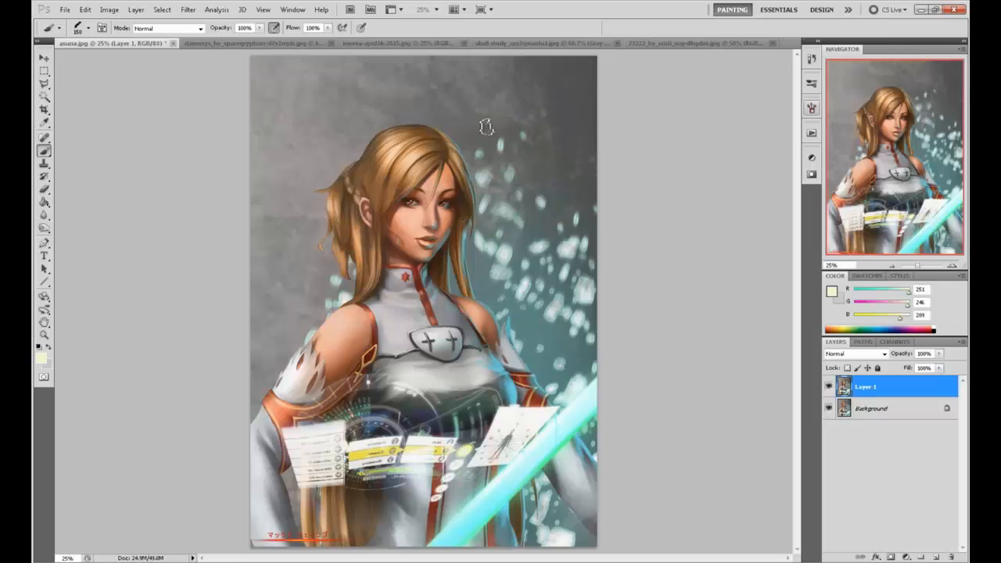
pyautogui.moveTo(603, 75)
pyautogui.mouseDown()
pyautogui.moveTo(278, 79)
pyautogui.moveTo(559, 91)
pyautogui.moveTo(324, 108)
pyautogui.moveTo(515, 102)
pyautogui.moveTo(383, 74)
pyautogui.mouseUp()
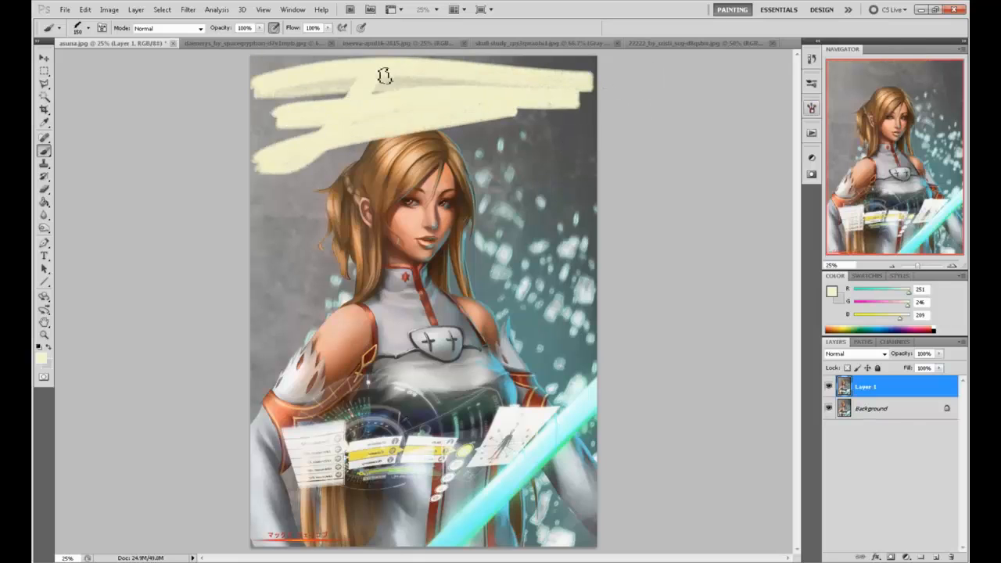
pyautogui.hotkey('ctrl', 'z')
pyautogui.moveTo(566, 67)
pyautogui.mouseDown()
pyautogui.moveTo(255, 62)
pyautogui.moveTo(270, 134)
pyautogui.moveTo(580, 123)
pyautogui.moveTo(574, 48)
pyautogui.moveTo(296, 57)
pyautogui.moveTo(264, 138)
pyautogui.moveTo(528, 113)
pyautogui.moveTo(574, 60)
pyautogui.moveTo(402, 50)
pyautogui.mouseUp()
pyautogui.hotkey('ctrl', 'z')
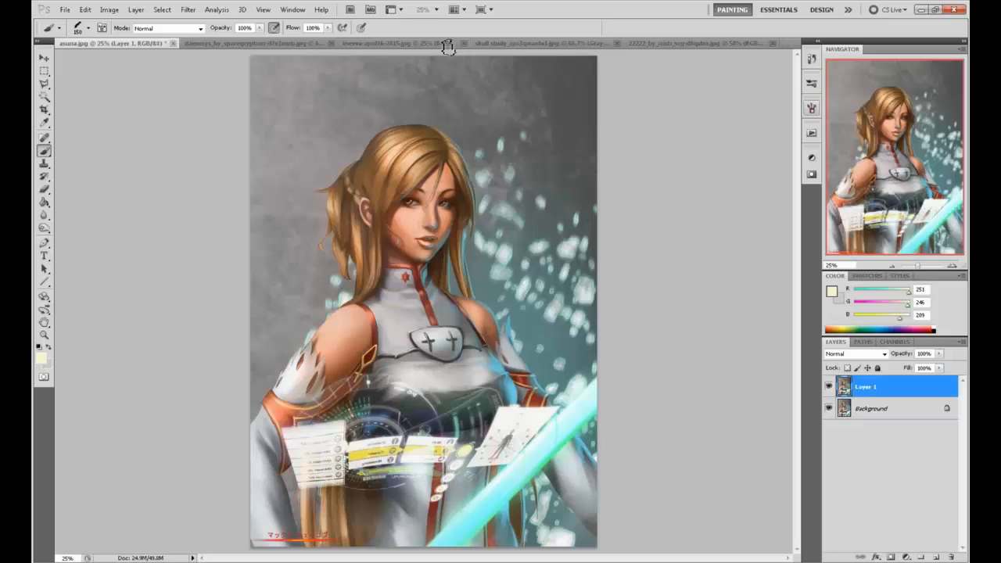
# Try more pale-yellow strokes above the character's head with the 150 px brush and undo them all
pyautogui.moveTo(577, 79)
pyautogui.mouseDown()
pyautogui.moveTo(284, 84)
pyautogui.moveTo(334, 118)
pyautogui.moveTo(558, 100)
pyautogui.moveTo(478, 69)
pyautogui.moveTo(465, 112)
pyautogui.mouseUp()
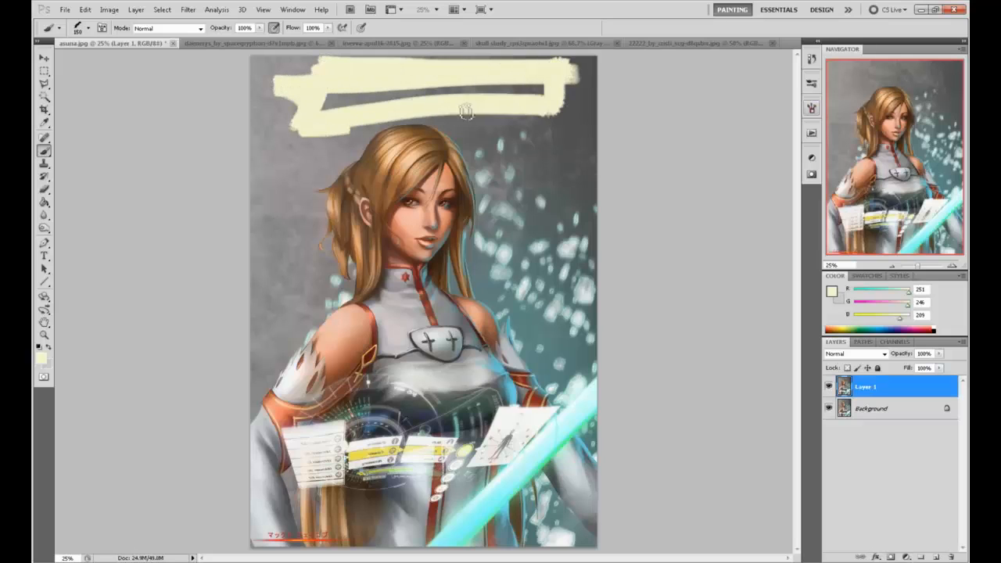
pyautogui.hotkey('ctrl', 'z')
pyautogui.moveTo(573, 67)
pyautogui.mouseDown()
pyautogui.moveTo(576, 104)
pyautogui.moveTo(435, 63)
pyautogui.moveTo(301, 109)
pyautogui.mouseUp()
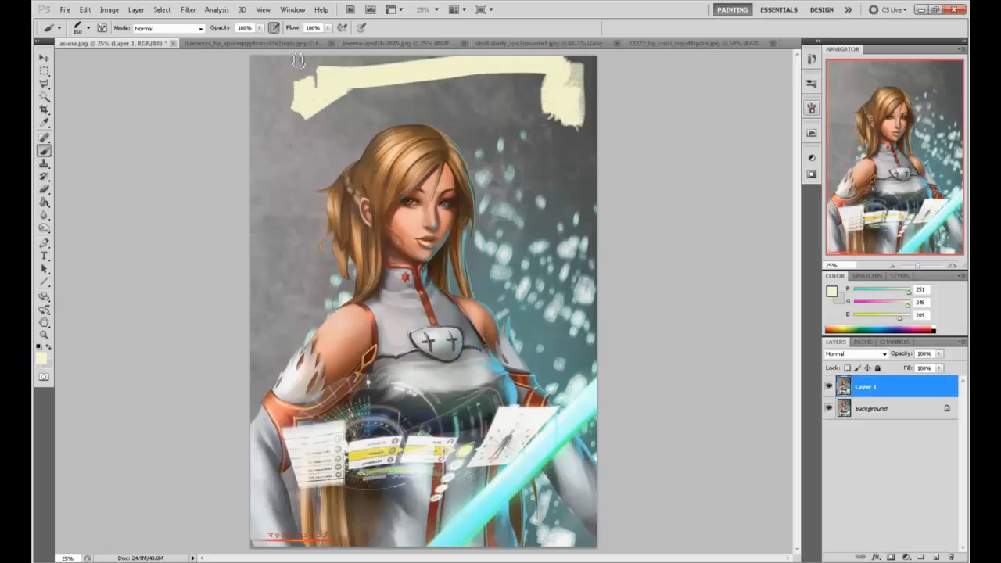
pyautogui.moveTo(298, 61)
pyautogui.mouseDown()
pyautogui.moveTo(578, 94)
pyautogui.moveTo(384, 82)
pyautogui.mouseUp()
pyautogui.moveTo(693, 122)
pyautogui.mouseDown()
pyautogui.moveTo(415, 111)
pyautogui.moveTo(414, 76)
pyautogui.mouseUp()
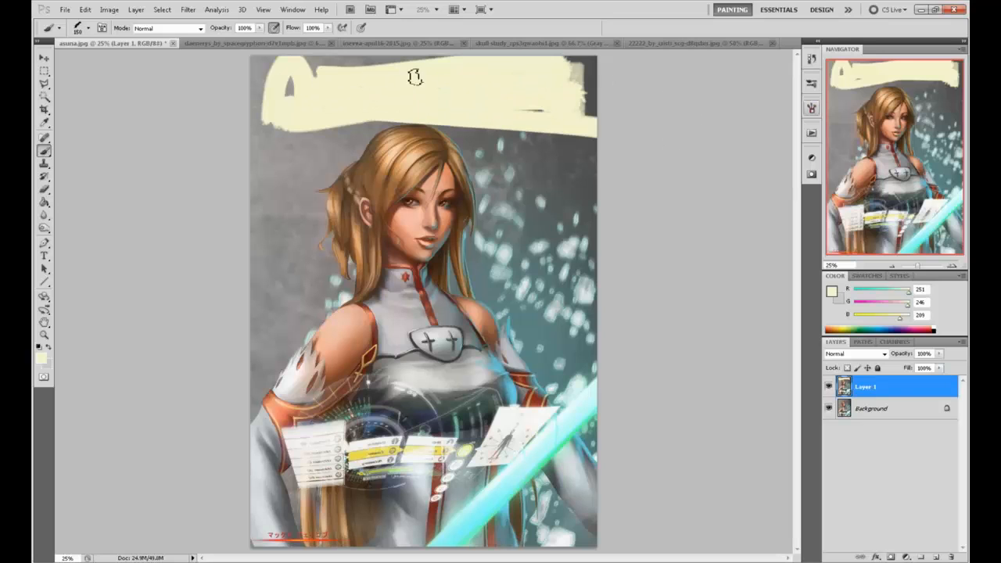
pyautogui.hotkey('ctrl', 'alt', 'z')
pyautogui.hotkey('ctrl', 'alt', 'z')
pyautogui.hotkey('ctrl', 'alt', 'z')
pyautogui.hotkey('ctrl', 'alt', 'z')
# Choose the 70 px soft round brush preset, enlarge it to 1500 px, and add a new layer above Layer 1
pyautogui.rightClick(535, 180)
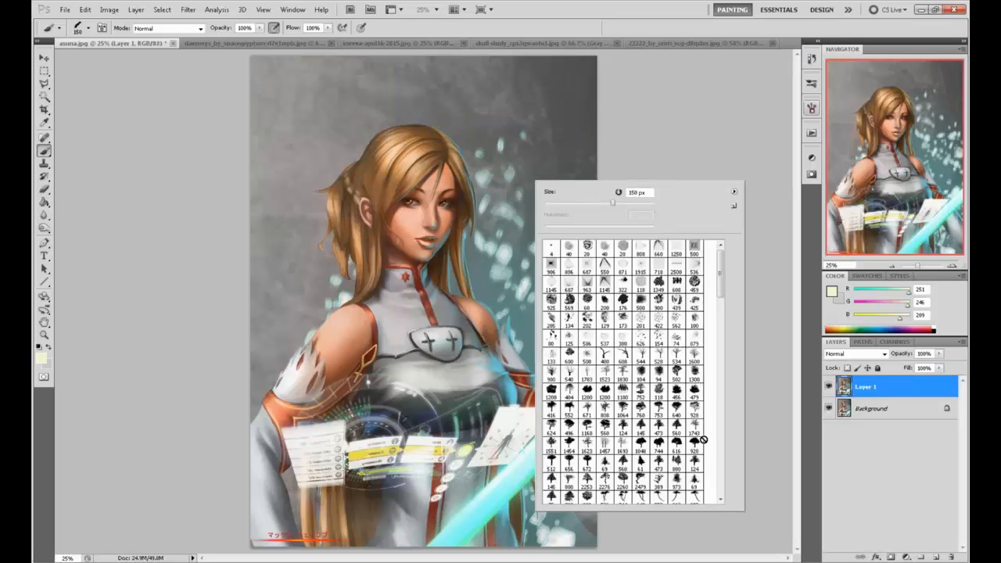
pyautogui.moveTo(721, 249); pyautogui.dragTo(722, 469)
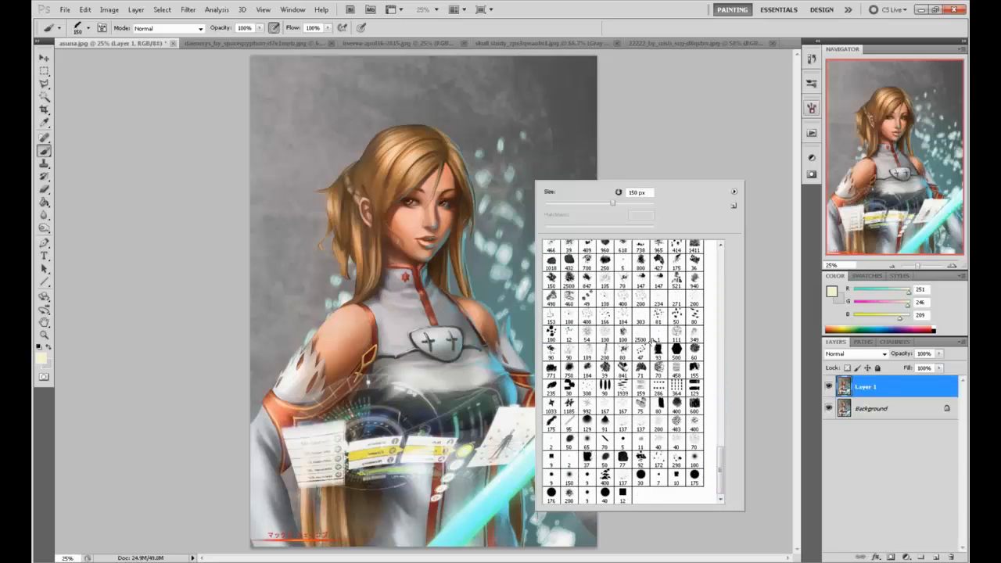
pyautogui.doubleClick(591, 441)
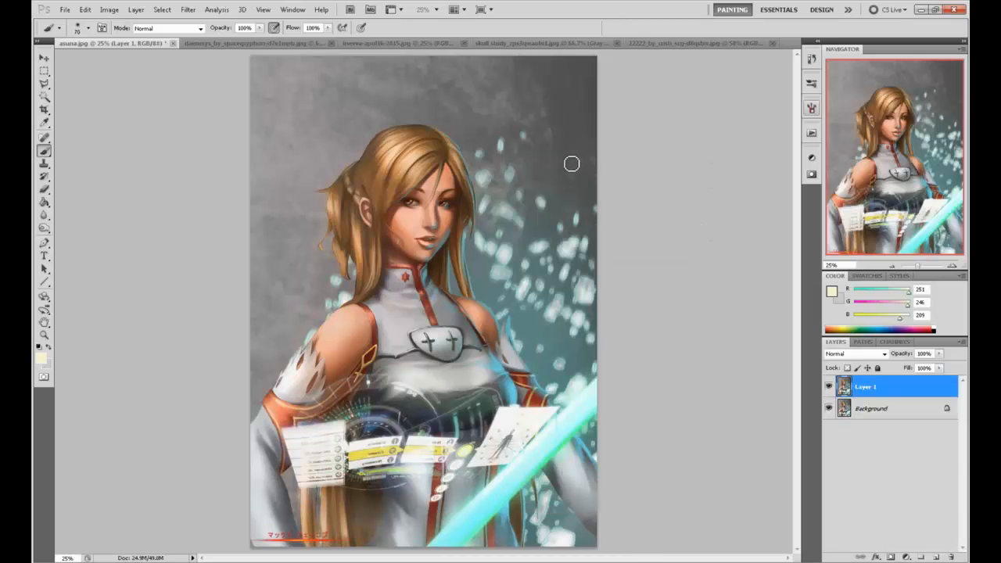
pyautogui.press('.')
pyautogui.click(936, 557)
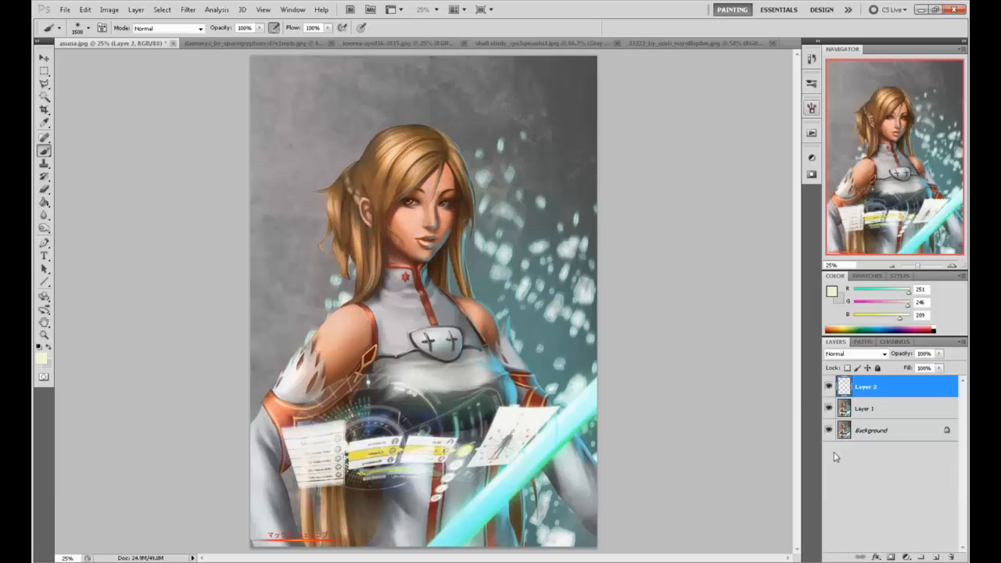
# Sample the dark grey background and shift the foreground colour to the dark blue 1b2934 for the brush
pyautogui.keyDown('alt'); pyautogui.click(585, 117); pyautogui.keyUp('alt')
pyautogui.click(832, 292)
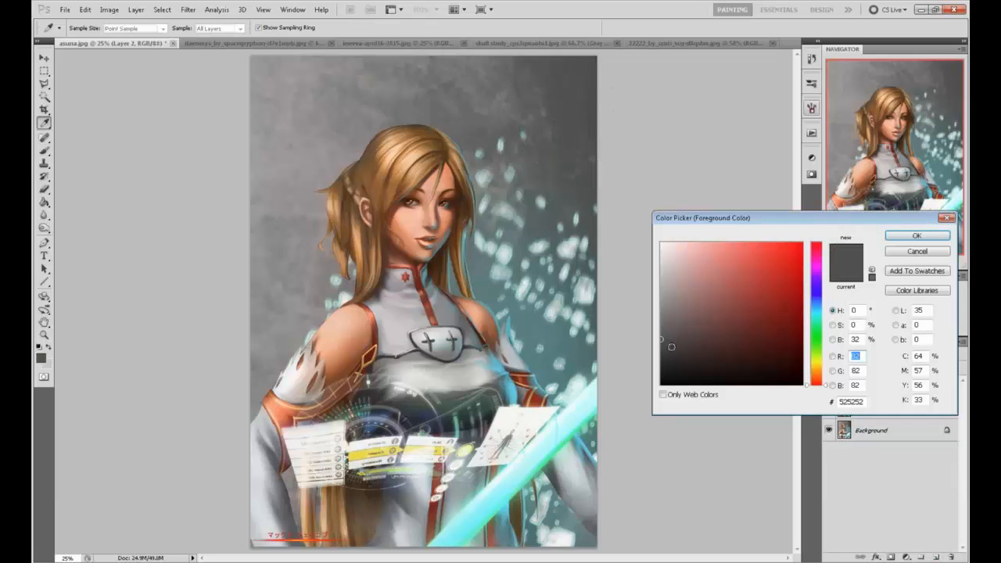
pyautogui.moveTo(828, 386); pyautogui.dragTo(829, 305)
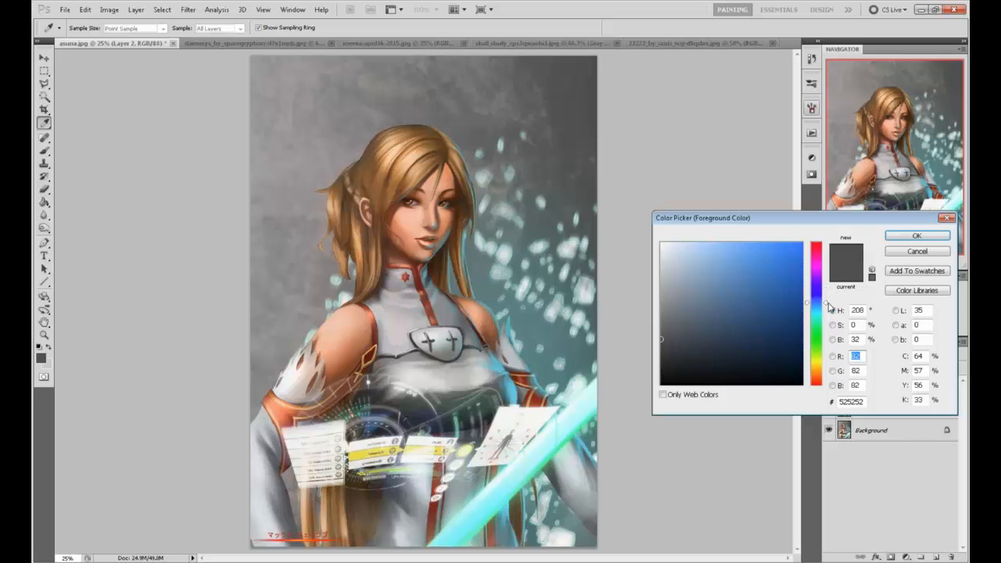
pyautogui.click(719, 370)
pyautogui.click(742, 339)
pyautogui.click(730, 351)
pyautogui.click(727, 356)
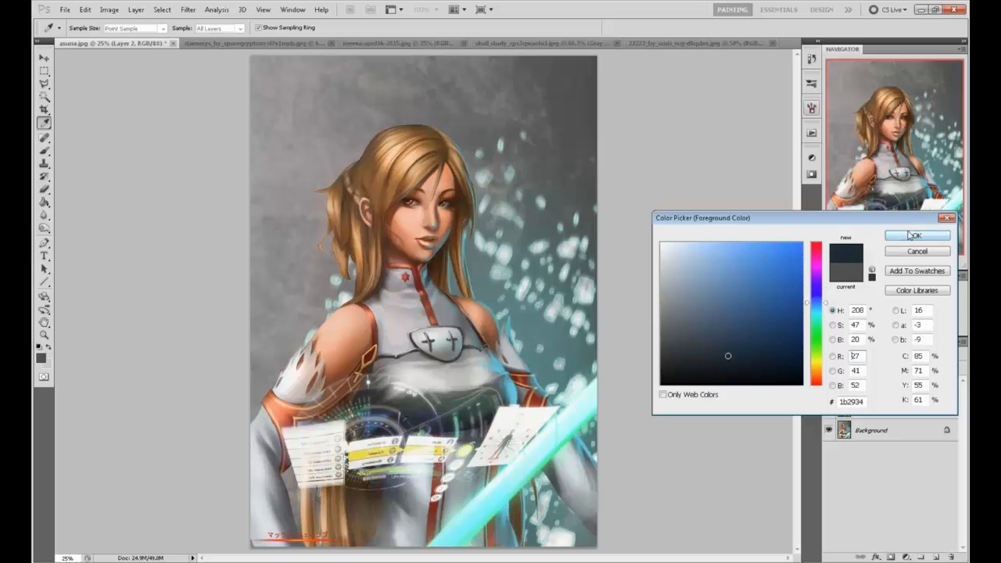
pyautogui.click(917, 235)
pyautogui.press('b')
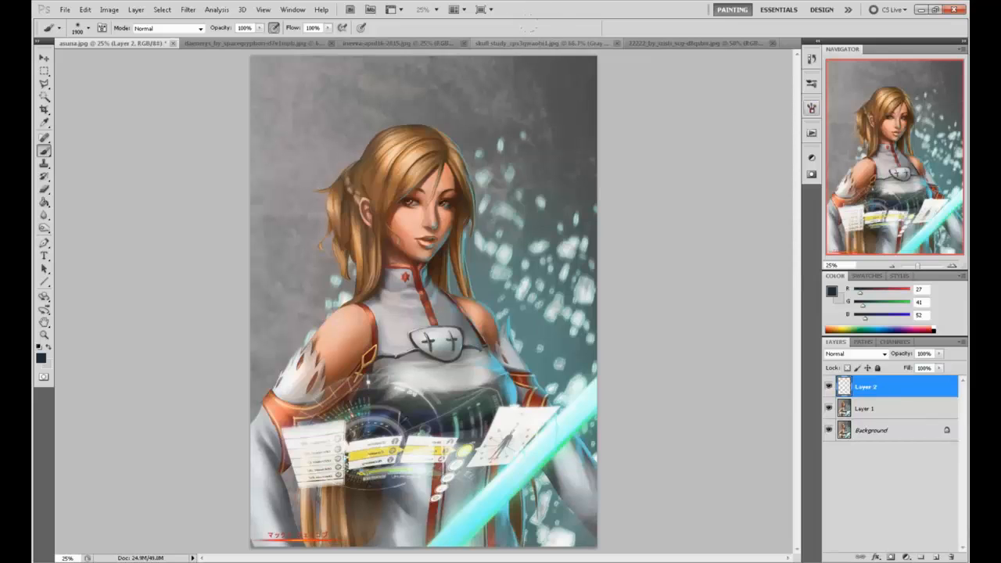
# Try a full-opacity dark blue stroke across the top of the painting and undo it
pyautogui.hotkey('ctrl', '-')
pyautogui.moveTo(594, 117); pyautogui.dragTo(437, 110)
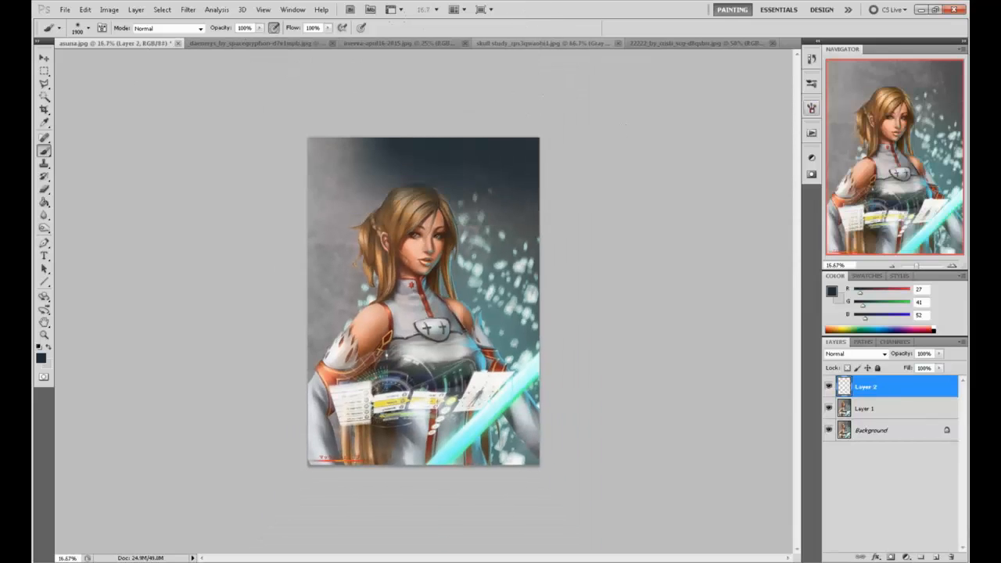
pyautogui.hotkey('ctrl', 'z')
# Lower the brush opacity to 43% and set Layer 2's blend mode to Multiply
pyautogui.click(259, 27)
pyautogui.moveTo(252, 39); pyautogui.dragTo(227, 39)
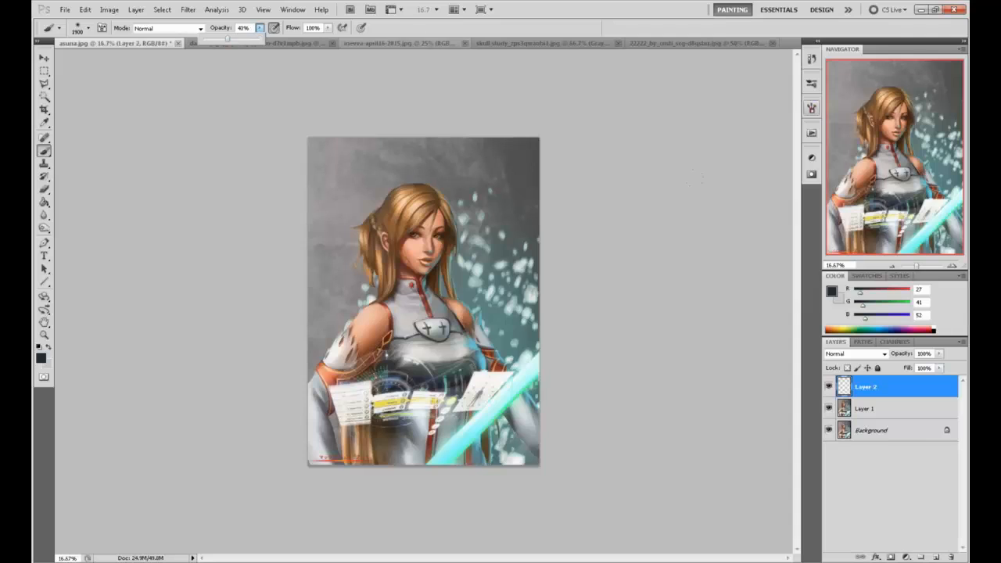
pyautogui.click(856, 353)
pyautogui.click(856, 94)
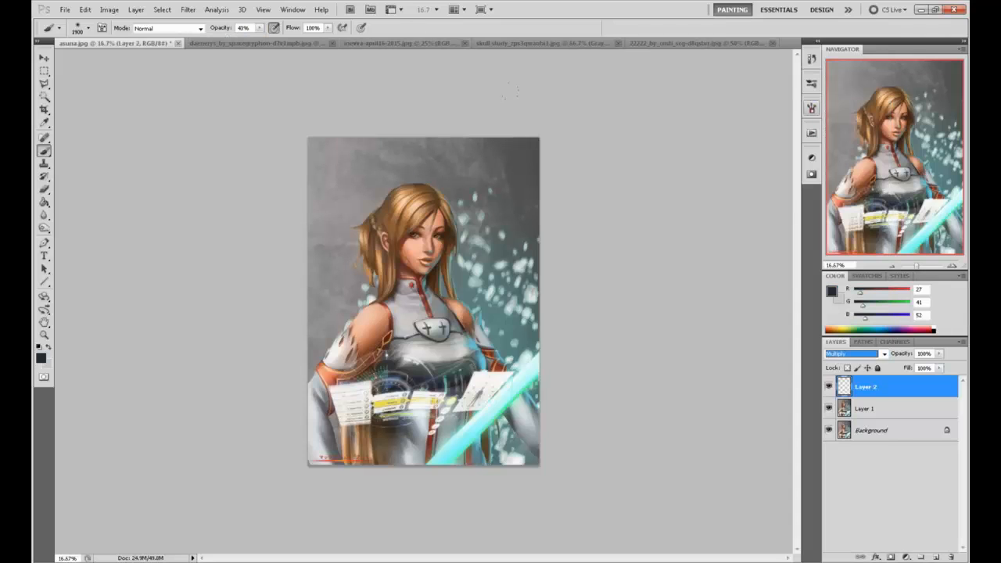
# Darken the painting's top and side edges and the area around the head with broad, soft dark blue strokes on Layer 2
pyautogui.moveTo(594, 86); pyautogui.dragTo(359, 78)
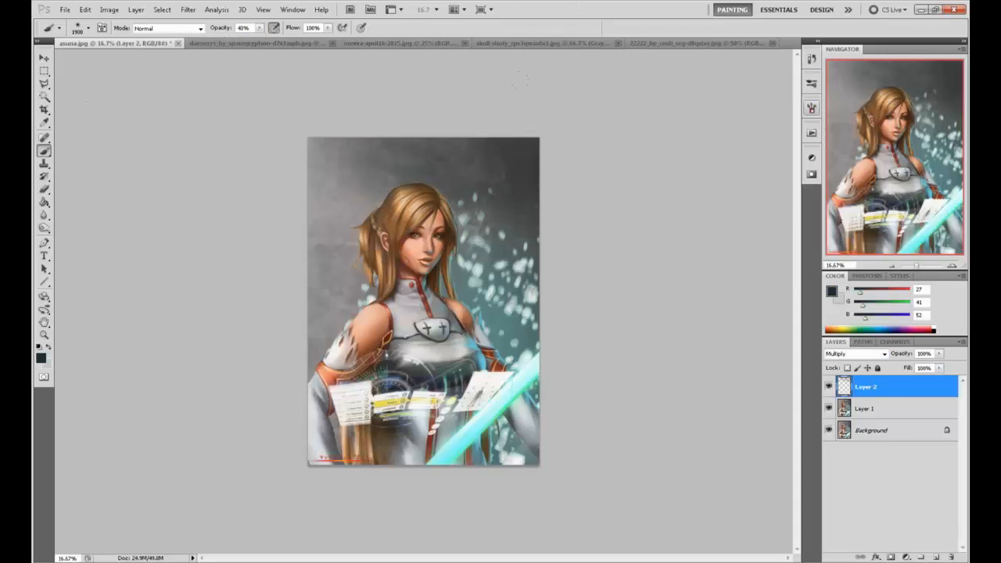
pyautogui.moveTo(563, 78); pyautogui.dragTo(344, 78)
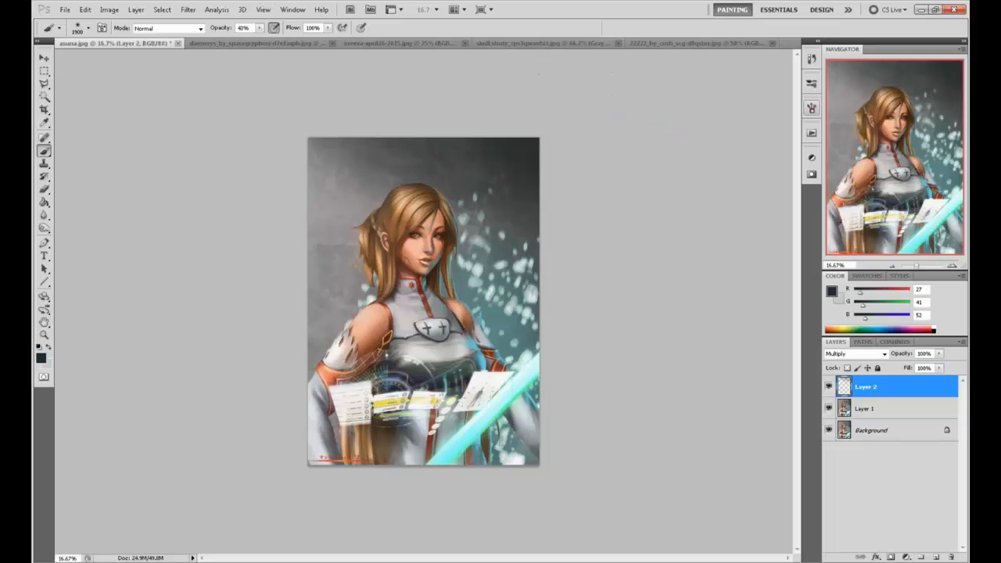
pyautogui.moveTo(563, 470); pyautogui.dragTo(559, 251)
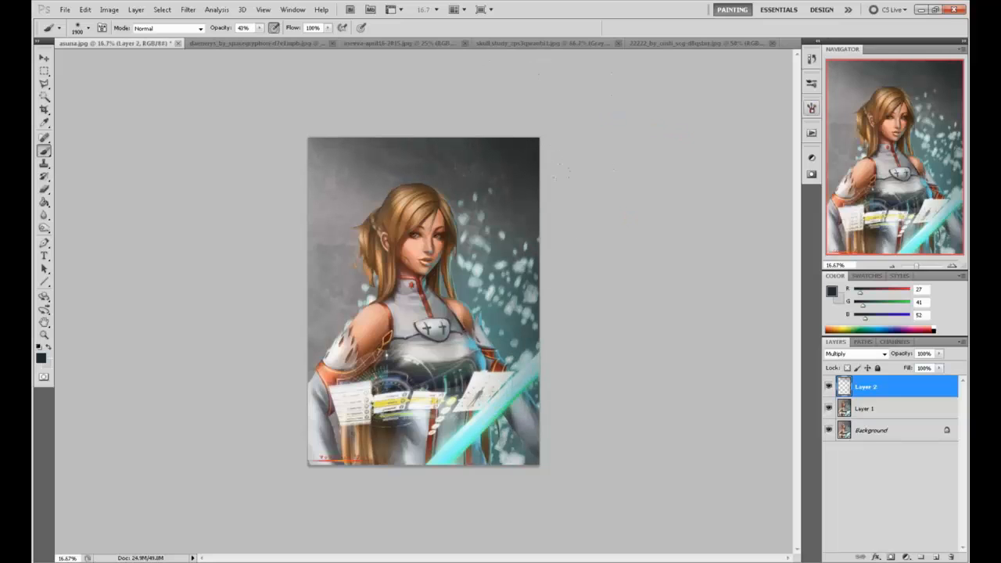
pyautogui.moveTo(562, 438); pyautogui.dragTo(559, 234)
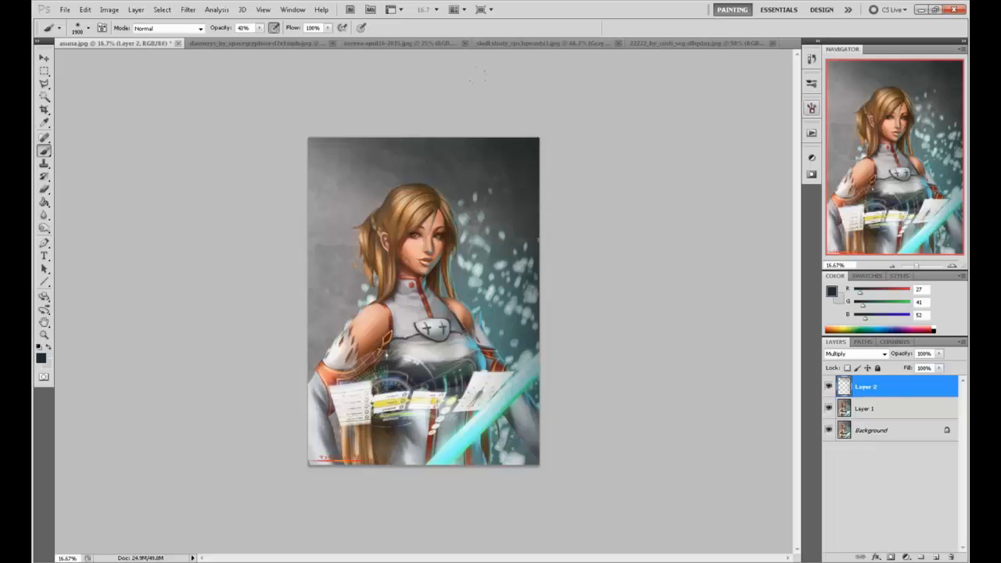
pyautogui.moveTo(163, 250); pyautogui.dragTo(229, 162)
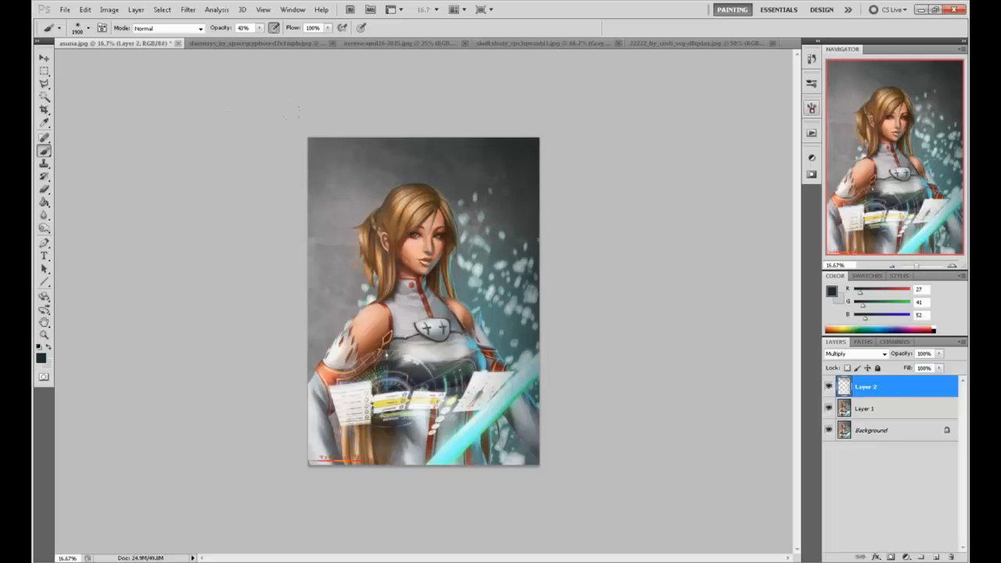
pyautogui.moveTo(205, 235); pyautogui.dragTo(234, 161)
pyautogui.moveTo(401, 173); pyautogui.dragTo(442, 147)
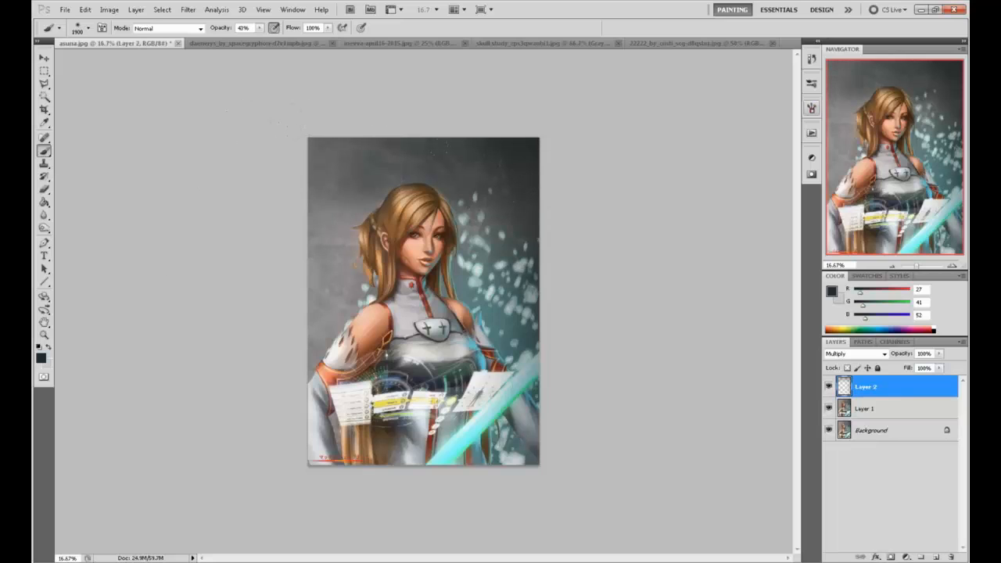
pyautogui.moveTo(398, 200); pyautogui.dragTo(422, 181)
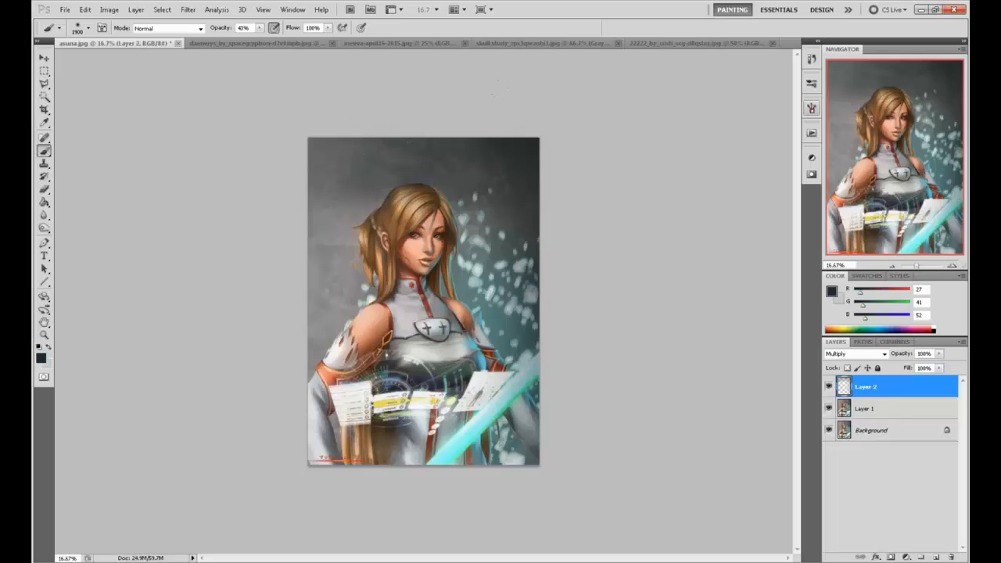
pyautogui.moveTo(469, 153); pyautogui.dragTo(328, 153)
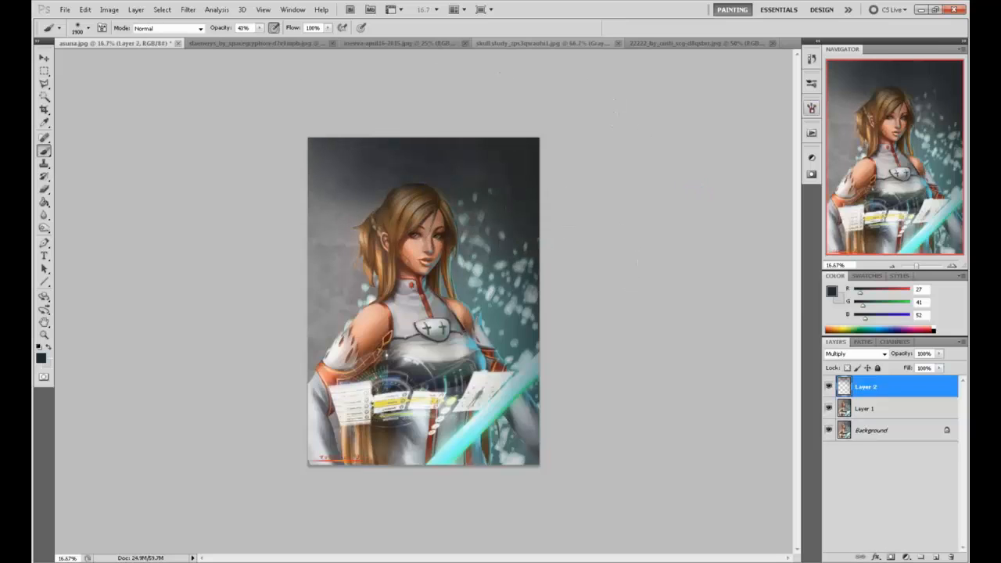
# Erase some of the dark shading in the background's upper-left corner with a soft round eraser enlarged to 1700 px
pyautogui.press('e')
pyautogui.rightClick(452, 222)
pyautogui.doubleClick(513, 482)
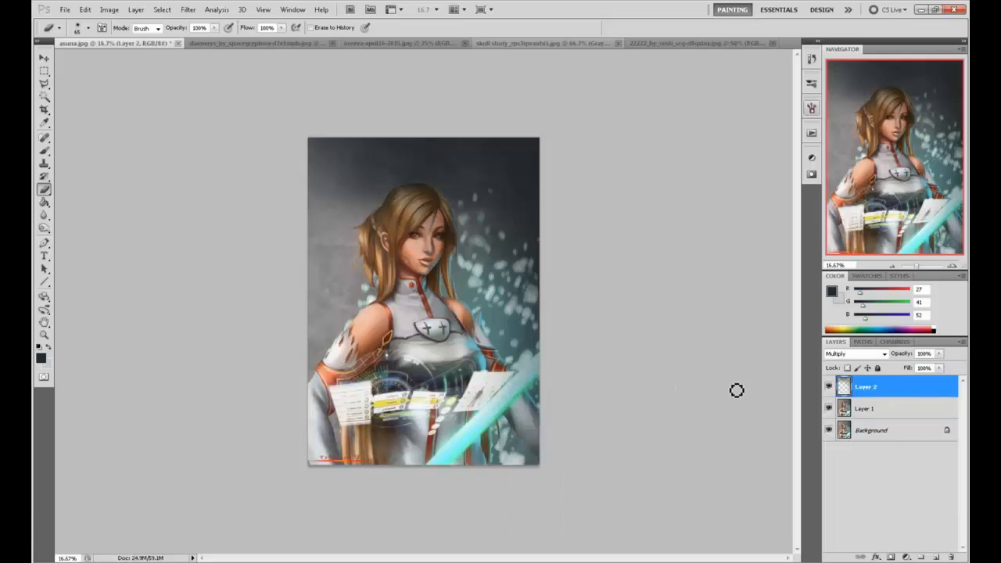
pyautogui.press(']')
pyautogui.press(']')
pyautogui.press(']')
pyautogui.press(']')
pyautogui.press(']')
pyautogui.press(']')
pyautogui.press(']')
pyautogui.press(']')
pyautogui.press(']')
pyautogui.press(']')
pyautogui.press(']')
pyautogui.press(']')
pyautogui.press(']')
pyautogui.click(259, 165)
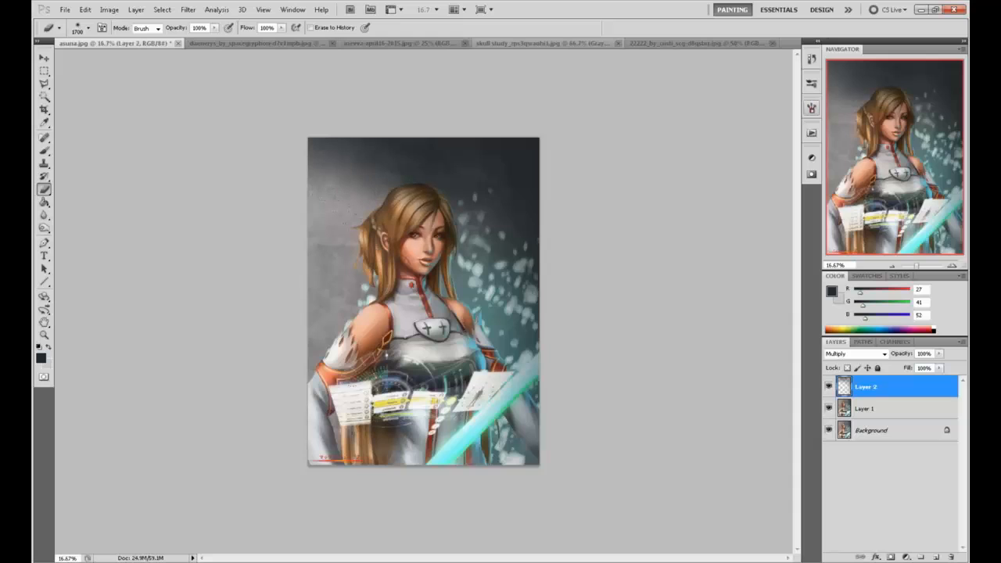
# Lighten the shading over the character's hair and face with the eraser at 2000 px and 51% opacity
pyautogui.press(']')
pyautogui.press(']')
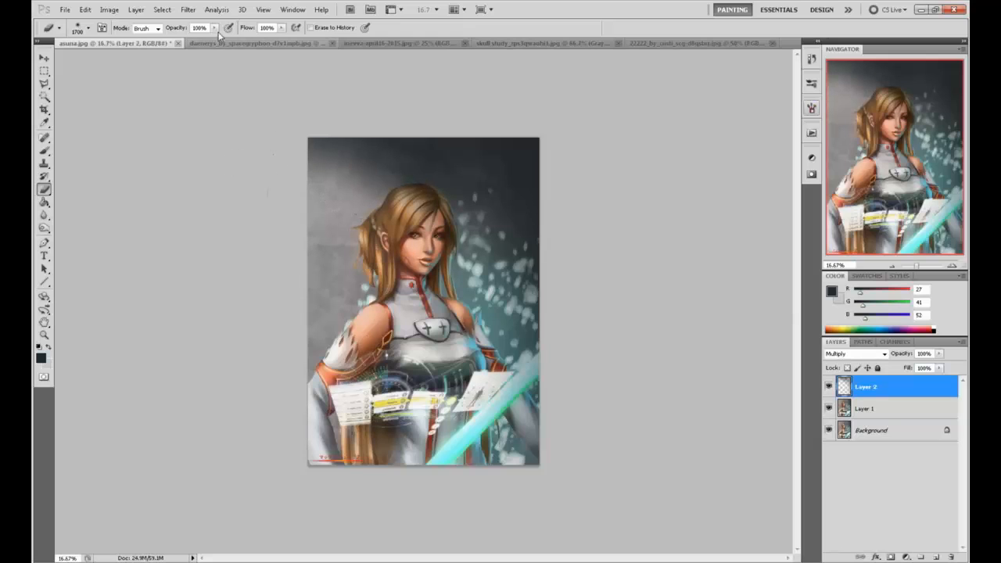
pyautogui.press('5')
pyautogui.press('1')
pyautogui.moveTo(383, 186); pyautogui.dragTo(438, 223)
# Merge the Multiply shading layer down into Layer 1
pyautogui.hotkey('ctrl', '+')
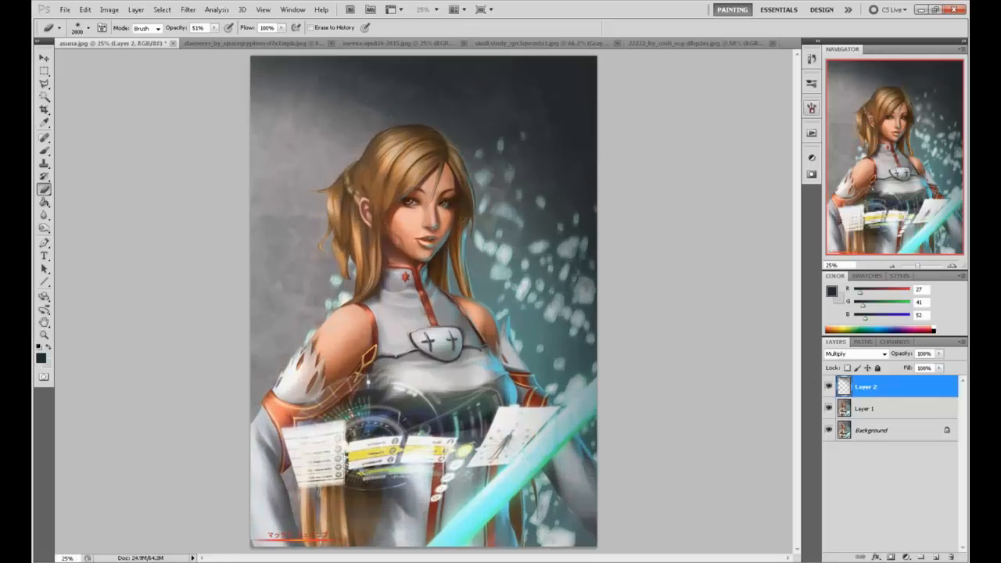
pyautogui.rightClick(874, 389)
pyautogui.click(892, 358)
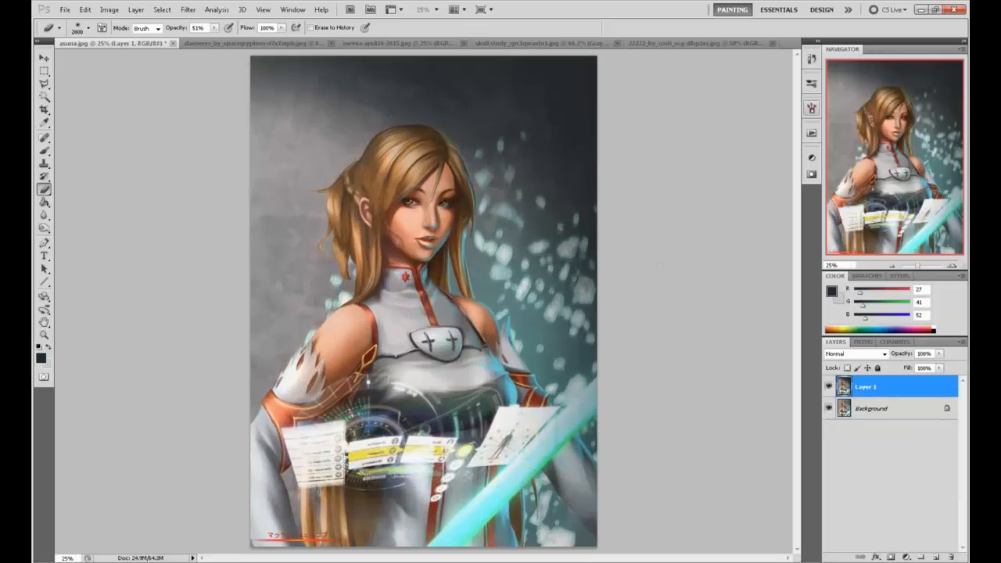
# Add a new layer above Layer 1, sample a light grey-blue near the glowing blade, and set the layer's blend mode to Color Dodge
pyautogui.press('b')
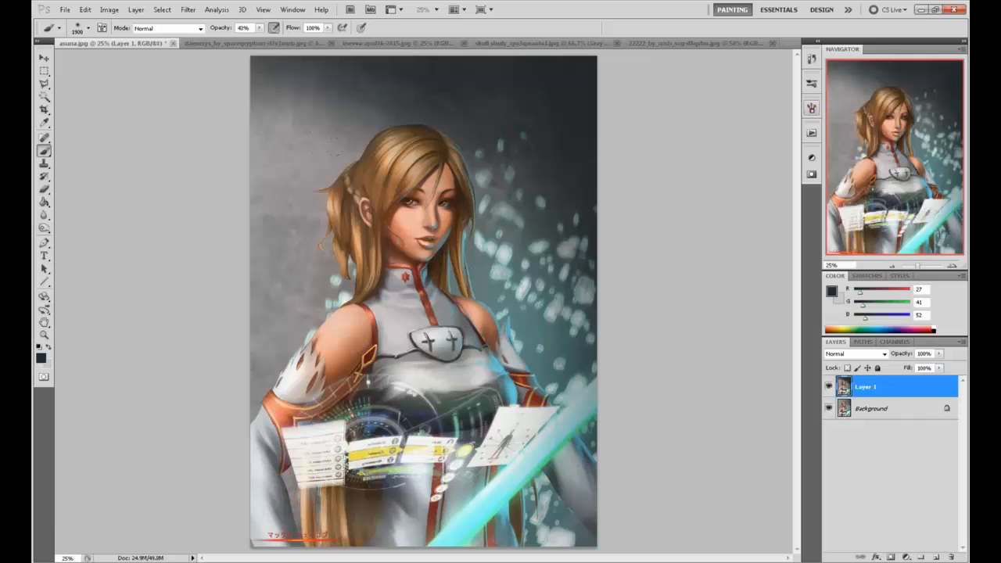
pyautogui.click(936, 557)
pyautogui.click(855, 354)
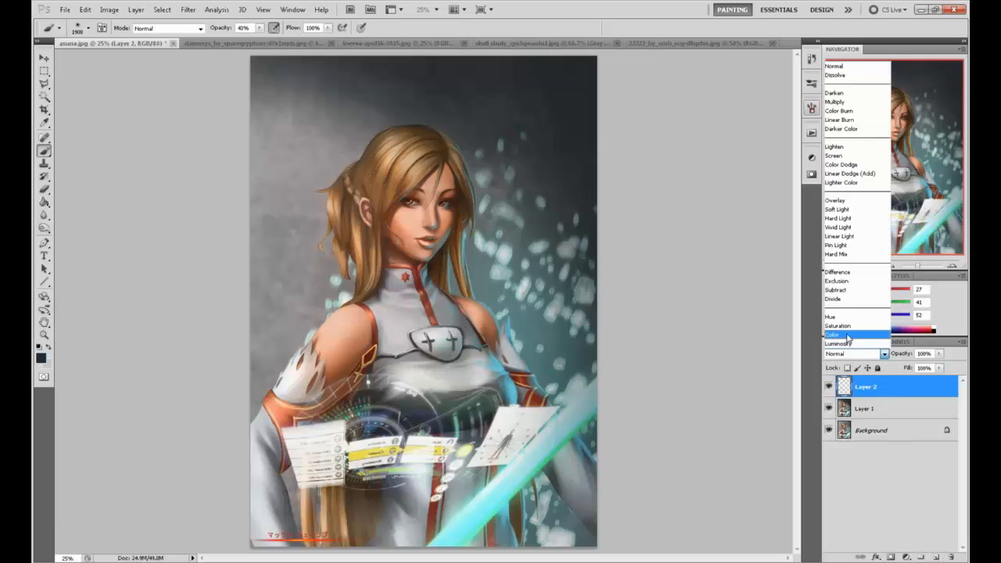
pyautogui.click(853, 344)
pyautogui.keyDown('alt'); pyautogui.click(566, 423); pyautogui.keyUp('alt')
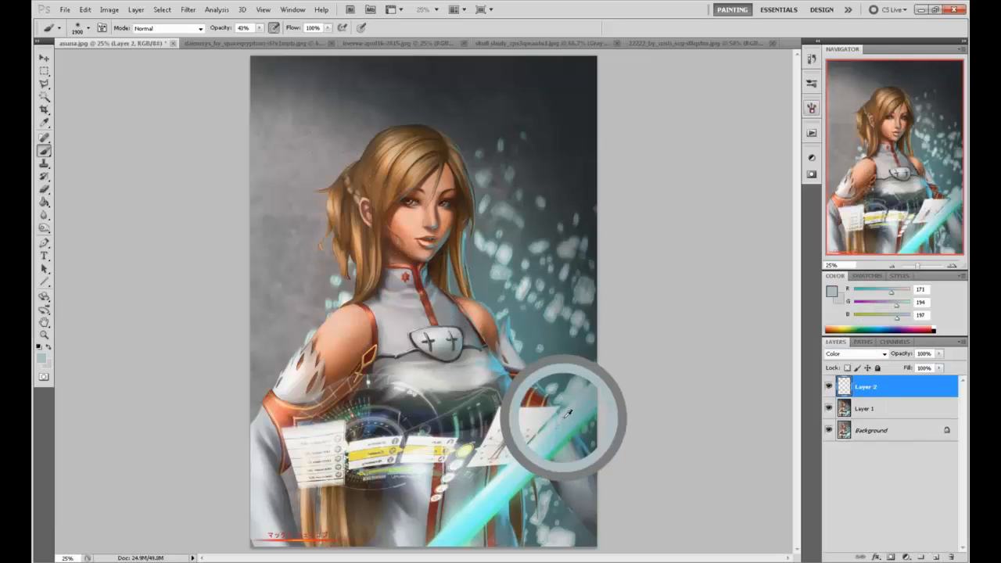
pyautogui.click(833, 356)
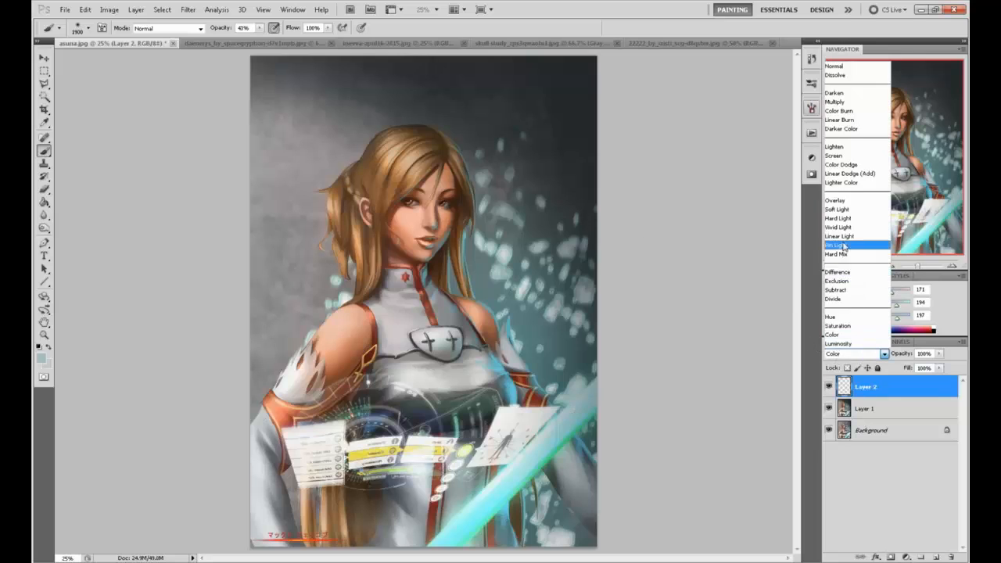
pyautogui.click(847, 165)
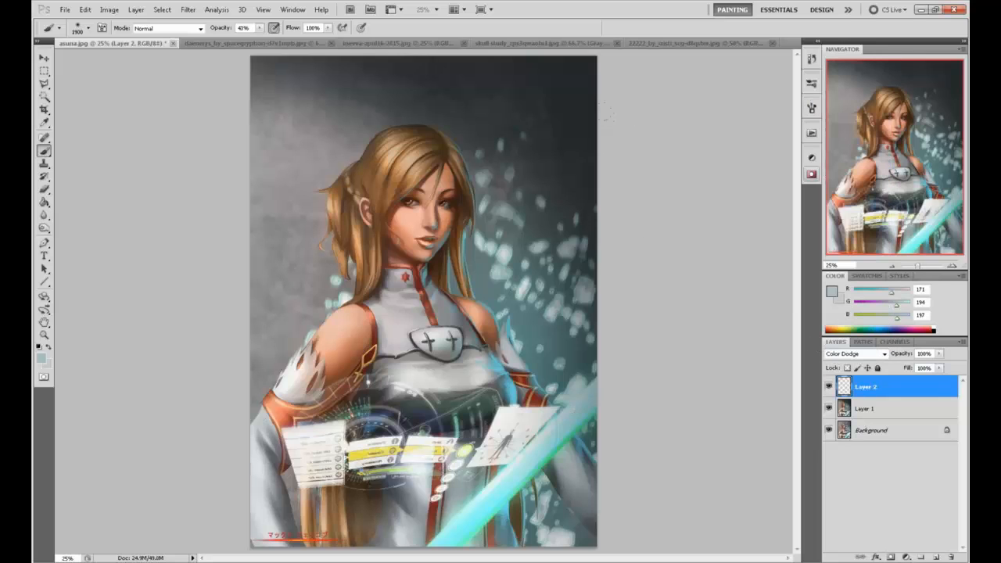
# Set the foreground colour to the bright cyan a3f7f9 sampled from the glowing blade and reduce the brush to 70 px
pyautogui.press('[')
pyautogui.press('[')
pyautogui.press('[')
pyautogui.press('[')
pyautogui.press('[')
pyautogui.press('[')
pyautogui.press('[')
pyautogui.press('[')
pyautogui.press('[')
pyautogui.press('[')
pyautogui.press('[')
pyautogui.press('[')
pyautogui.press('[')
pyautogui.click(831, 292)
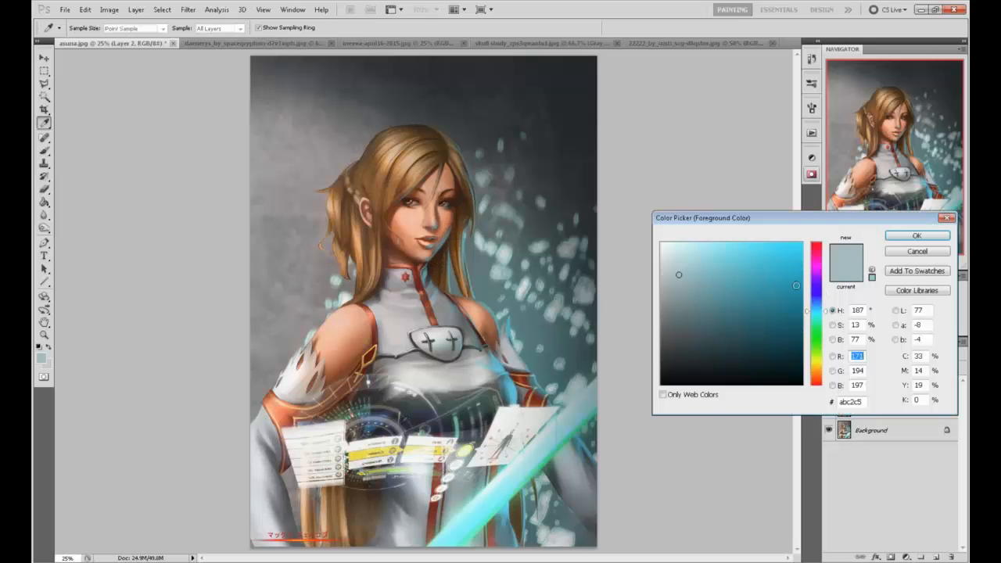
pyautogui.click(503, 477)
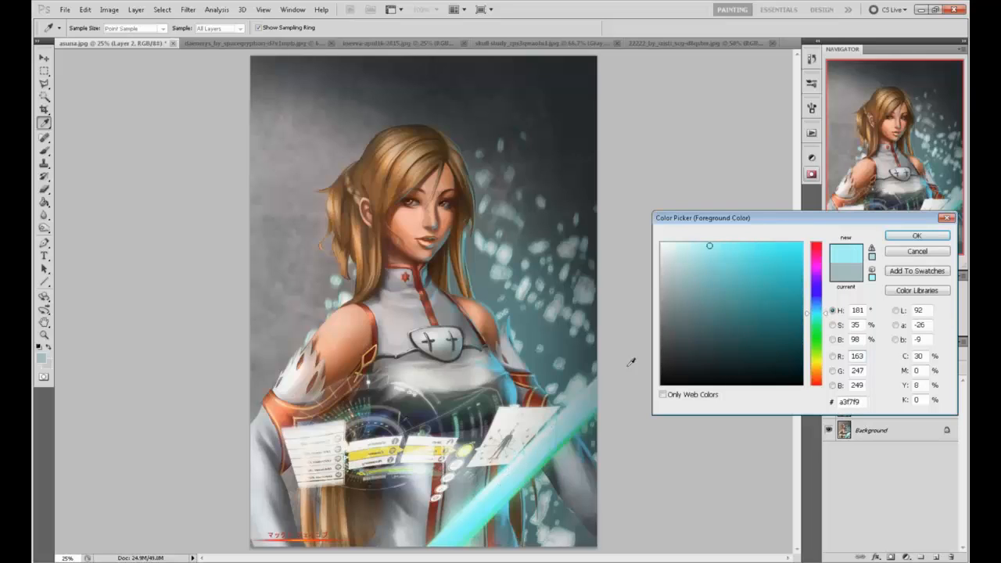
pyautogui.click(917, 235)
pyautogui.press(']')
pyautogui.press(']')
pyautogui.press(']')
pyautogui.press(']')
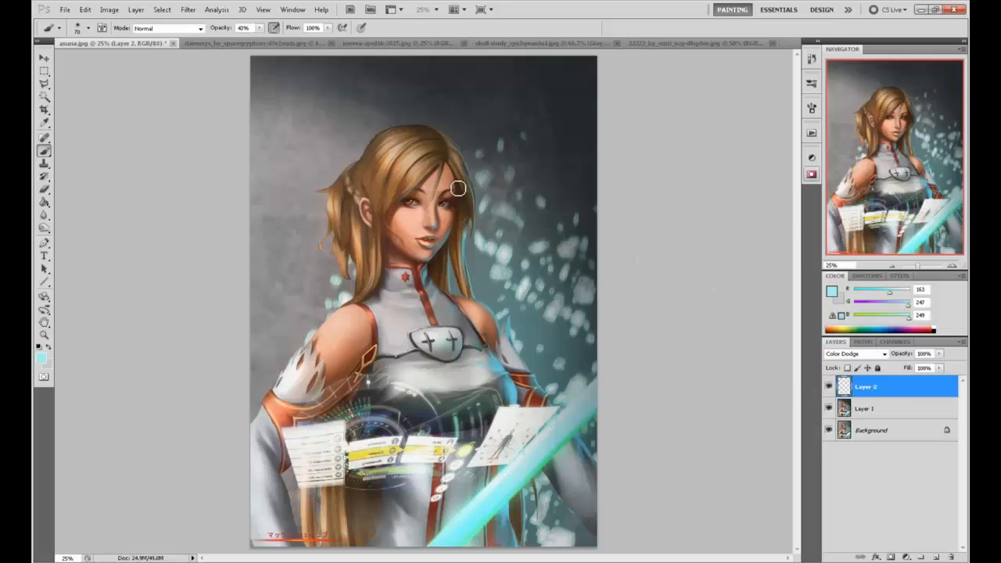
# Paint a soft cyan glow on the Color Dodge layer with a 175 px brush at 16% opacity, and merge it down into Layer 1
pyautogui.click(261, 29)
pyautogui.press('1')
pyautogui.press('6')
pyautogui.press(']')
pyautogui.press(']')
pyautogui.press(']')
pyautogui.rightClick(889, 394)
pyautogui.click(892, 370)
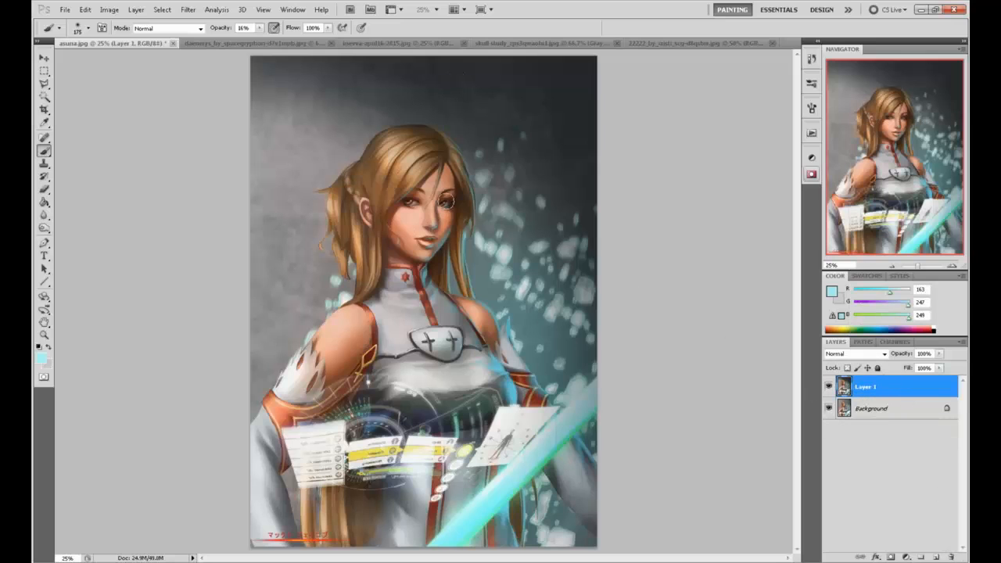
# Brighten the glow-lit side of the face with the Dodge tool, using the Highlights range and 12% exposure
pyautogui.moveTo(44, 228); pyautogui.dragTo(82, 232)
pyautogui.click(82, 228)
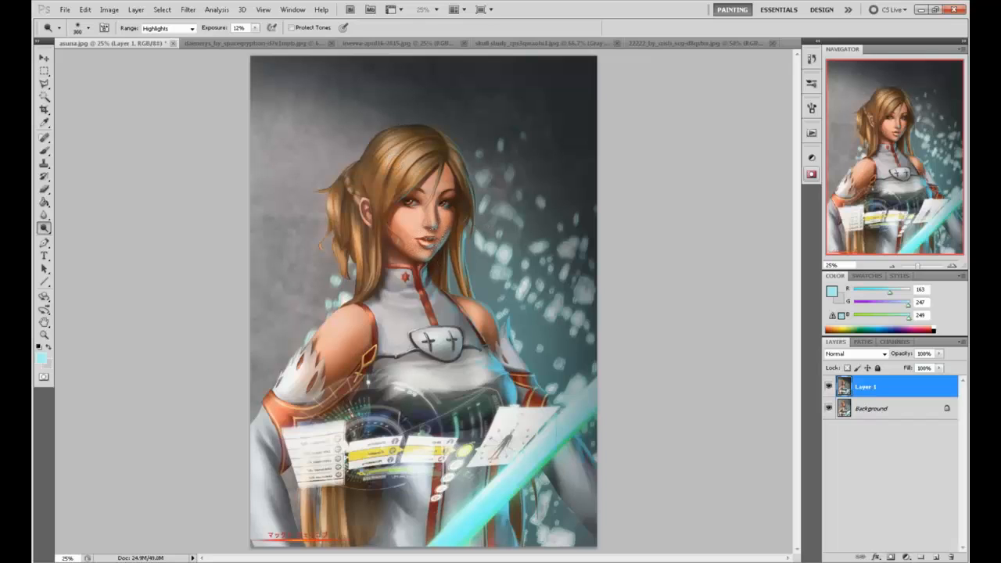
pyautogui.press('[')
pyautogui.press('[')
pyautogui.press('[')
pyautogui.press(']')
pyautogui.press(']')
pyautogui.press(']')
pyautogui.press('[')
pyautogui.press('[')
pyautogui.press('[')
pyautogui.press('[')
pyautogui.press('[')
pyautogui.press('[')
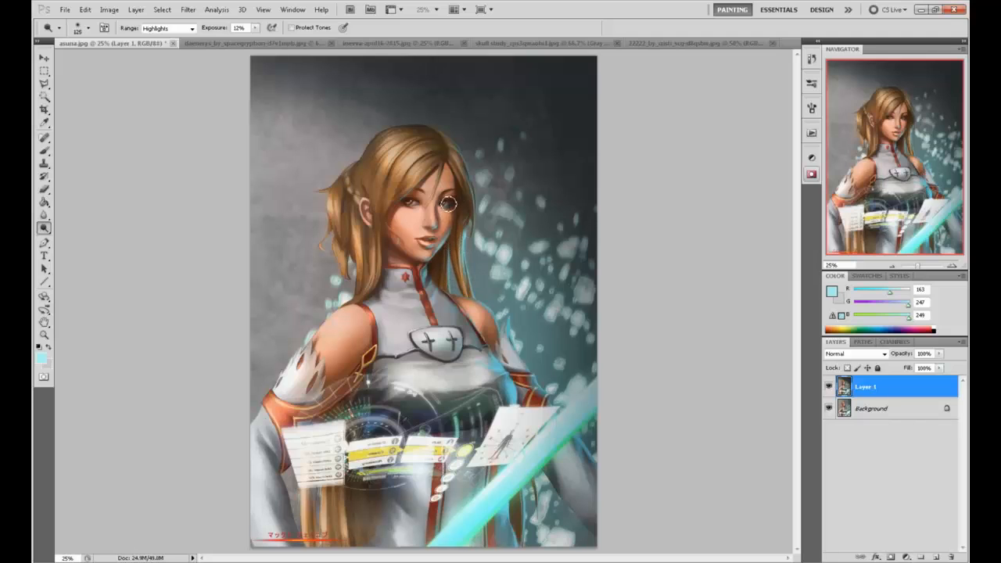
# Dodge the cyan rim light along the side of the chest beside the arm with a 175 px brush
pyautogui.press(']')
pyautogui.press(']')
pyautogui.press(']')
pyautogui.press(']')
pyautogui.moveTo(500, 368); pyautogui.dragTo(510, 391)
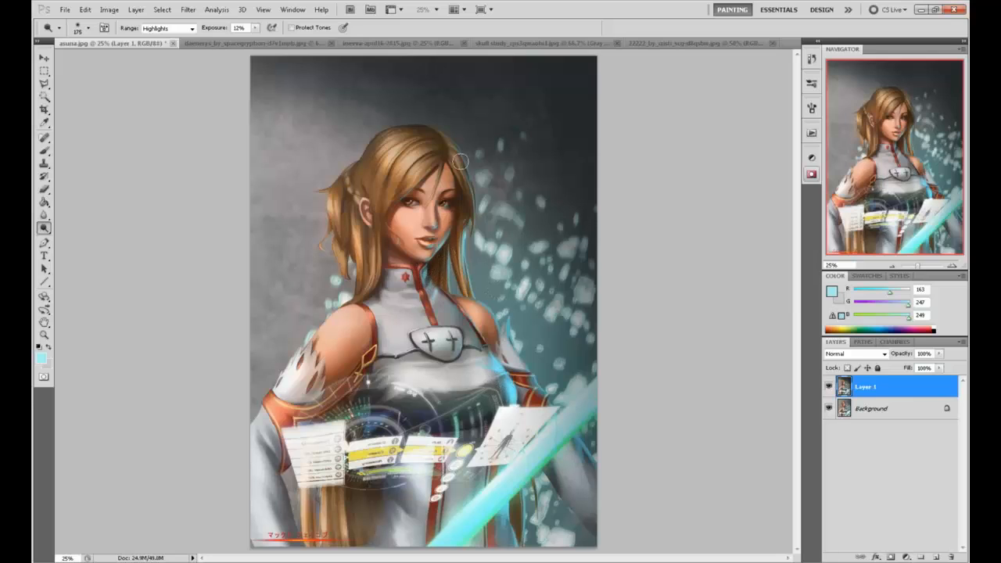
pyautogui.press(']')
pyautogui.press(']')
pyautogui.press(']')
# Add a new layer above Layer 1, sample a muted cyan from the glowing blade, and set the layer's blend mode to Color
pyautogui.click(937, 557)
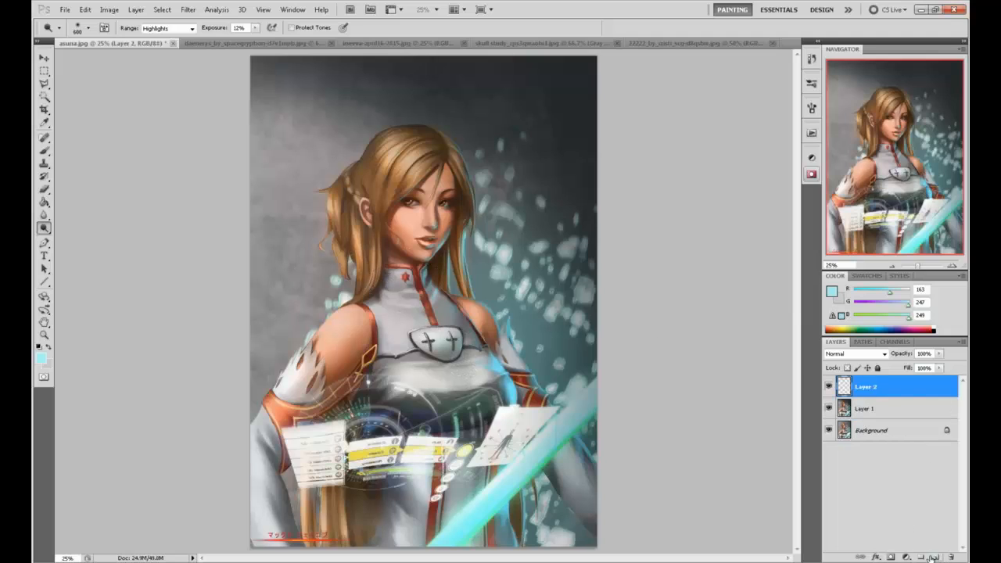
pyautogui.press('b')
pyautogui.keyDown('alt'); pyautogui.click(570, 414); pyautogui.keyUp('alt')
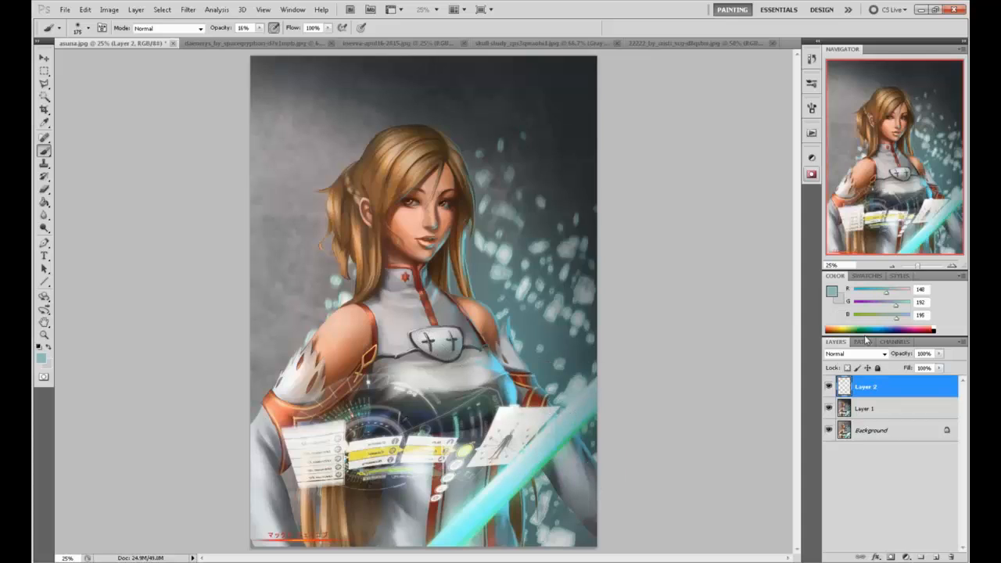
pyautogui.click(856, 354)
pyautogui.click(843, 324)
# Tint the white clothing and the character's right eye with the muted cyan on the Color layer, varying the brush size
pyautogui.press(']')
pyautogui.press('[')
pyautogui.press('[')
pyautogui.press('[')
pyautogui.moveTo(416, 207); pyautogui.dragTo(412, 208)
pyautogui.press('[')
pyautogui.press(']')
pyautogui.press(']')
pyautogui.press(']')
# Adjust the tint around the face with dark brown and light grey sampled near the eyes, and merge the Color layer into Layer 1
pyautogui.keyDown('alt'); pyautogui.click(455, 199); pyautogui.keyUp('alt')
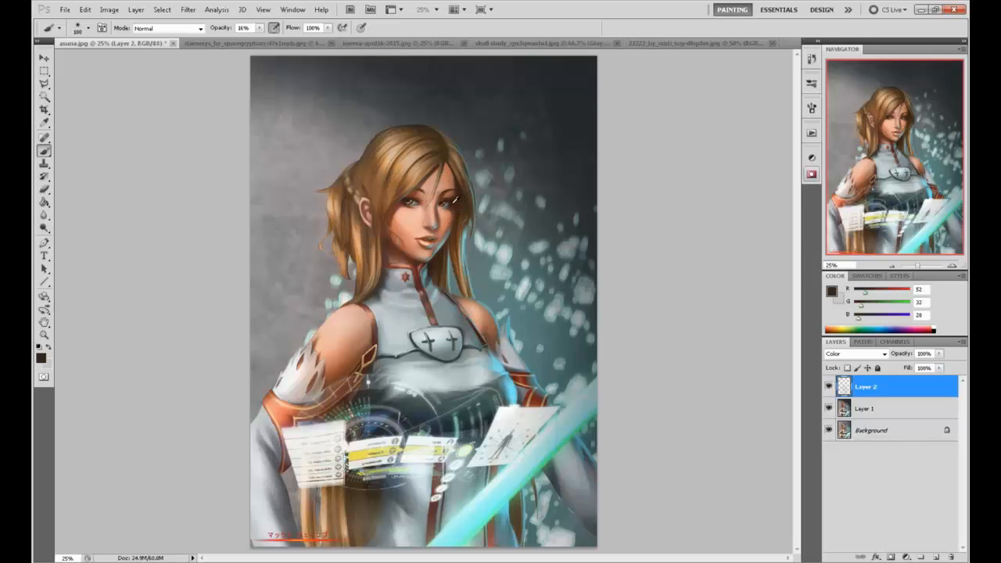
pyautogui.press(']')
pyautogui.press(']')
pyautogui.press(']')
pyautogui.moveTo(442, 159); pyautogui.dragTo(496, 241)
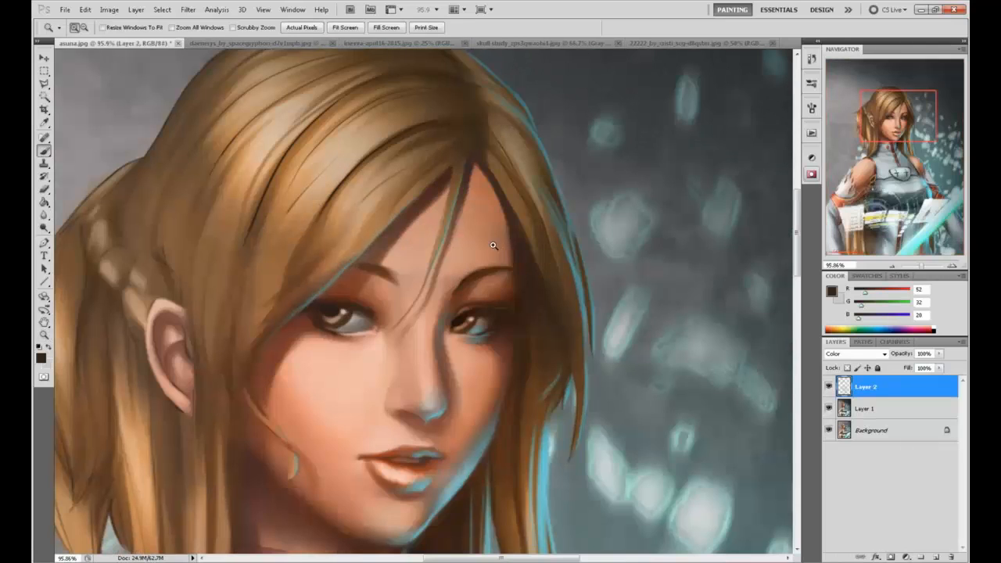
pyautogui.keyDown('alt'); pyautogui.click(359, 314); pyautogui.keyUp('alt')
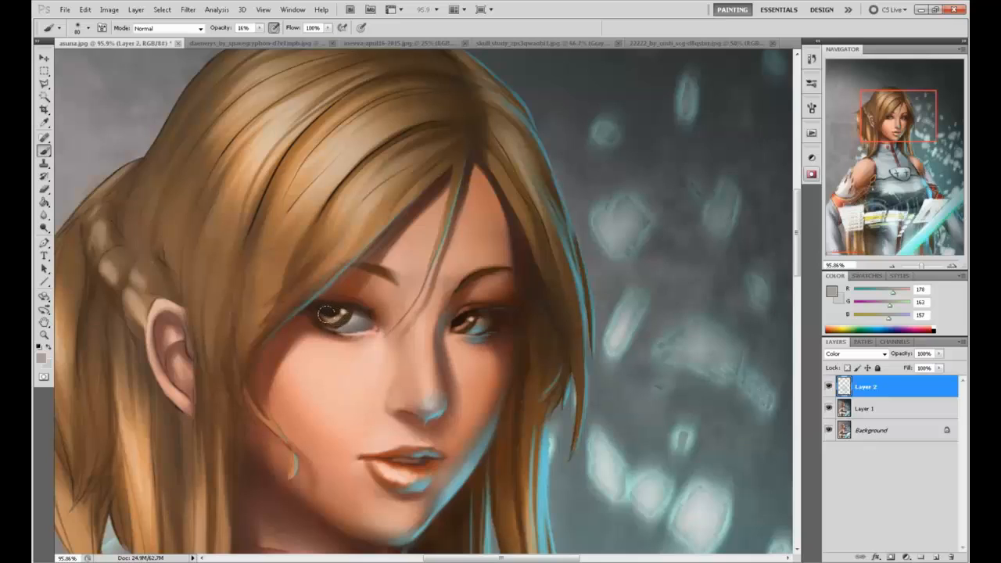
pyautogui.rightClick(881, 398)
pyautogui.click(891, 358)
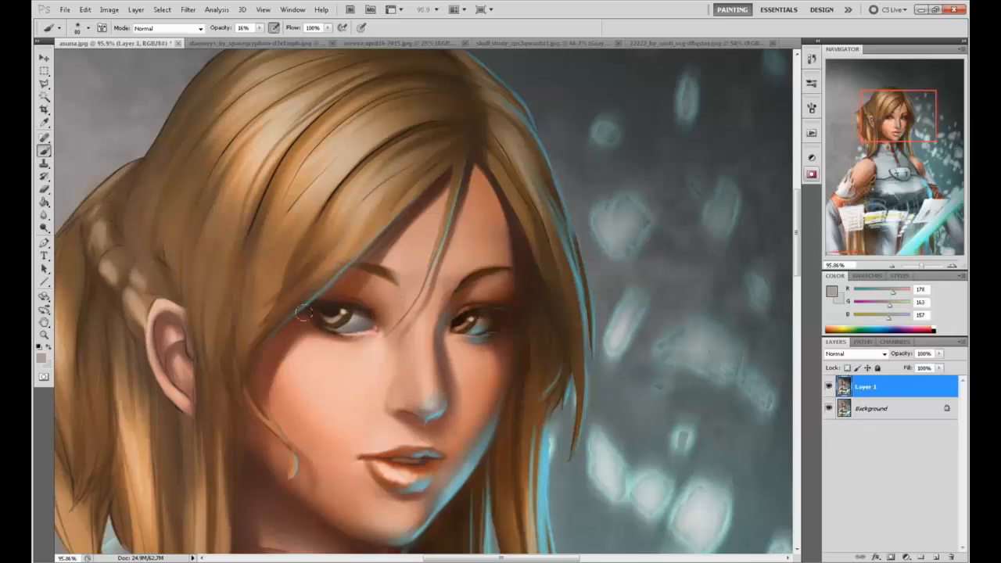
# Repaint the irises and upper lash lines with greys and dark browns sampled from the eyes, raising the brush opacity to 67%
pyautogui.keyDown('alt'); pyautogui.click(350, 316); pyautogui.keyUp('alt')
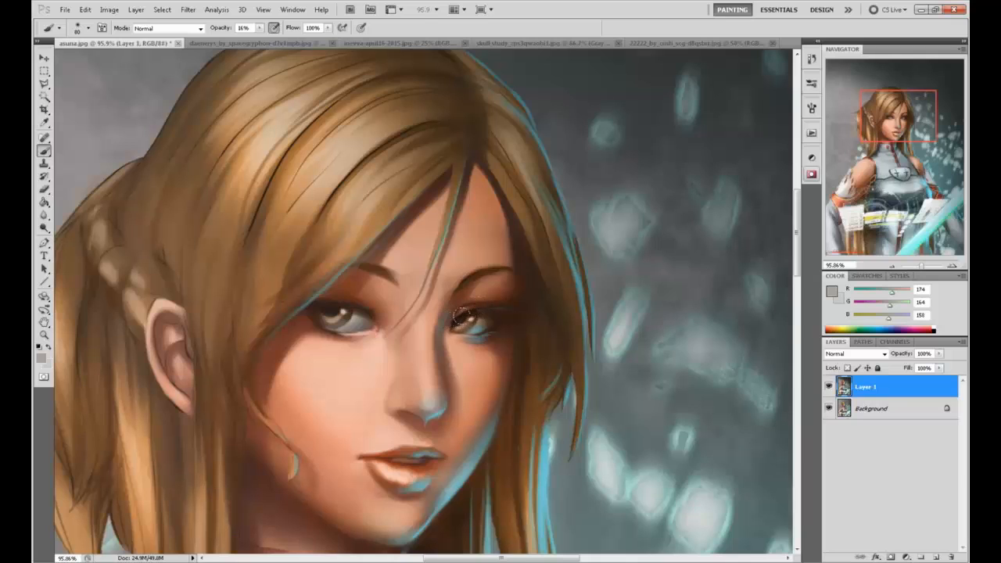
pyautogui.keyDown('alt'); pyautogui.click(451, 313); pyautogui.keyUp('alt')
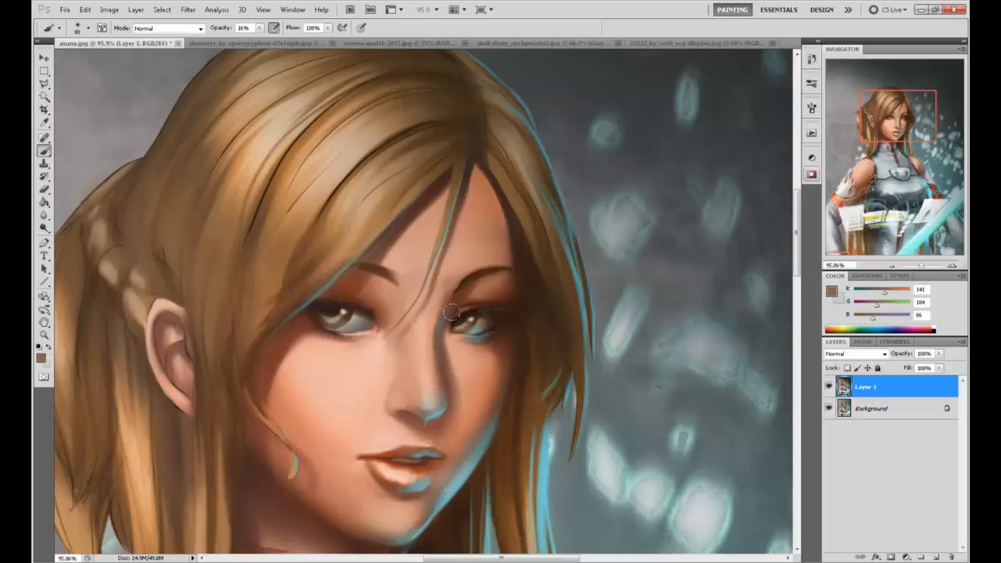
pyautogui.keyDown('alt'); pyautogui.click(457, 318); pyautogui.keyUp('alt')
pyautogui.keyDown('alt'); pyautogui.click(463, 307); pyautogui.keyUp('alt')
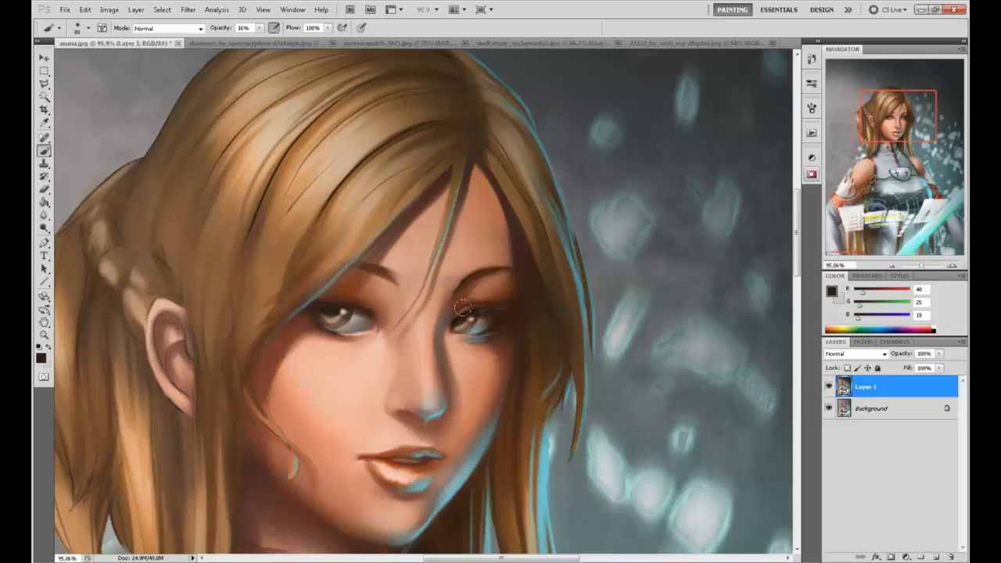
pyautogui.press('[')
pyautogui.press('6')
pyautogui.press('7')
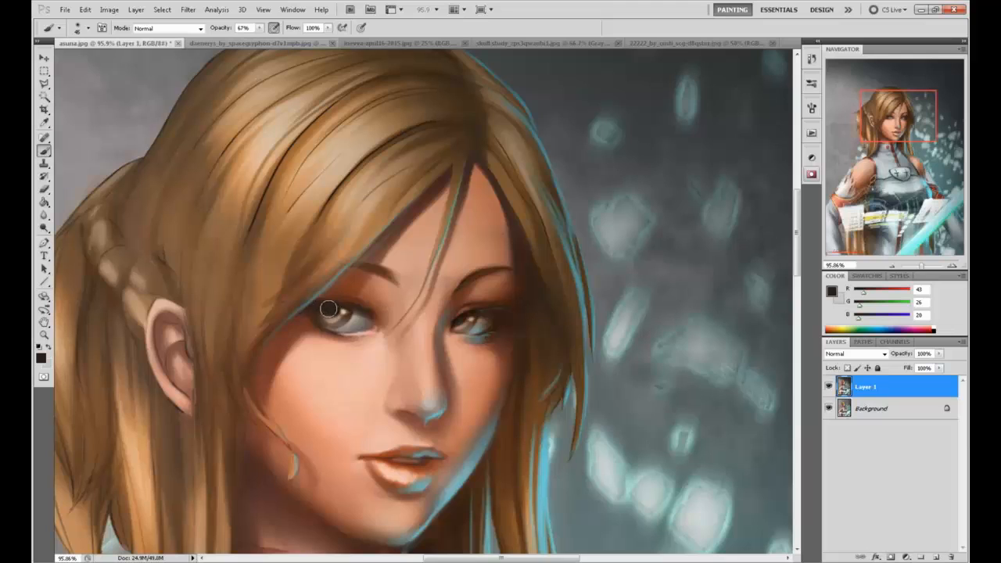
# Set the foreground colour to black and darken both pupils with the brush at 53% opacity
pyautogui.click(832, 291)
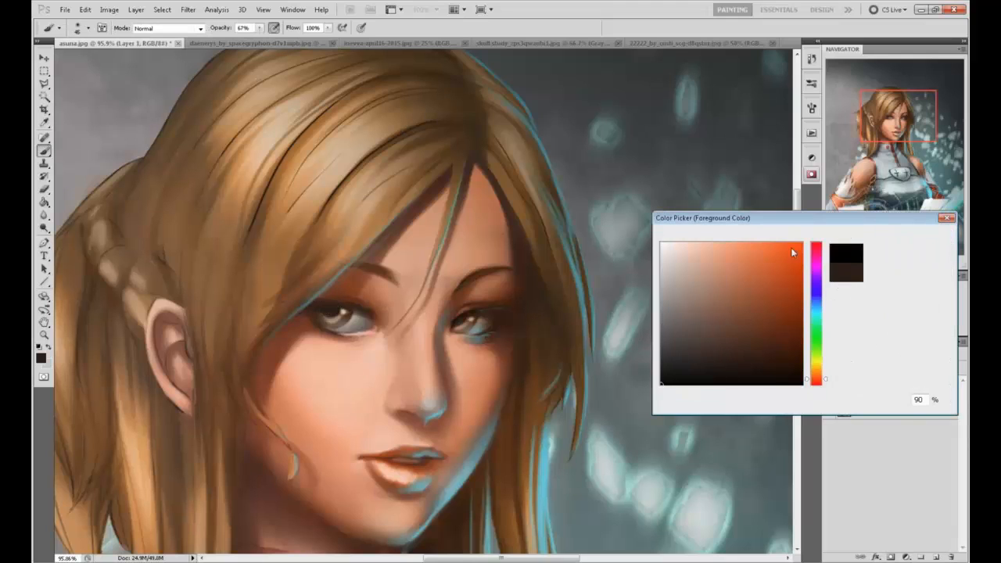
pyautogui.press('Escape')
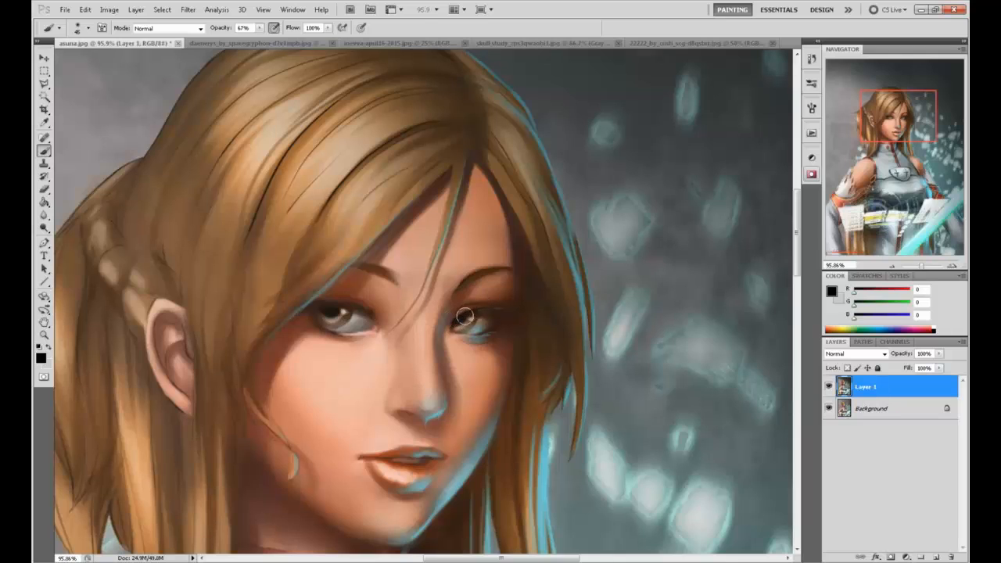
pyautogui.click(258, 29)
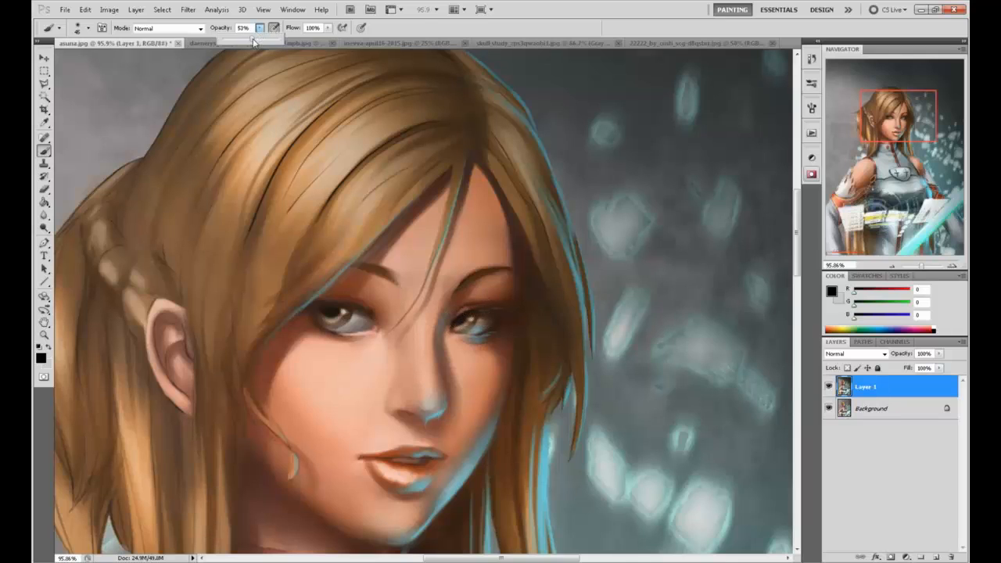
pyautogui.moveTo(264, 41); pyautogui.dragTo(255, 41)
pyautogui.moveTo(465, 316)
pyautogui.mouseDown()
pyautogui.moveTo(475, 303)
pyautogui.moveTo(468, 329)
pyautogui.mouseUp()
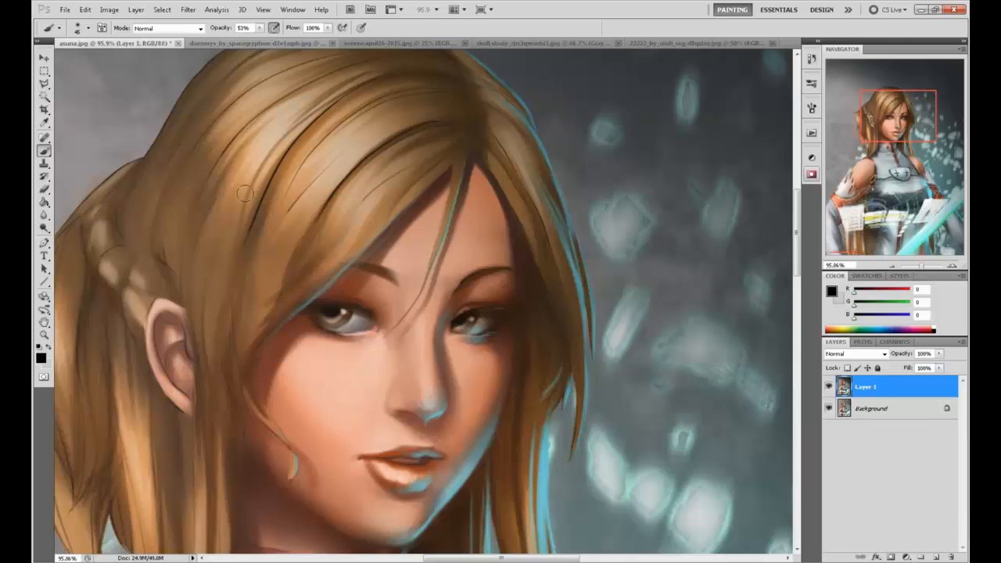
pyautogui.moveTo(320, 307)
pyautogui.mouseDown()
pyautogui.moveTo(344, 310)
pyautogui.moveTo(322, 314)
pyautogui.mouseUp()
# Set the foreground colour to the orange-brown RGB 198, 96, 60 for painting the irises
pyautogui.click(831, 292)
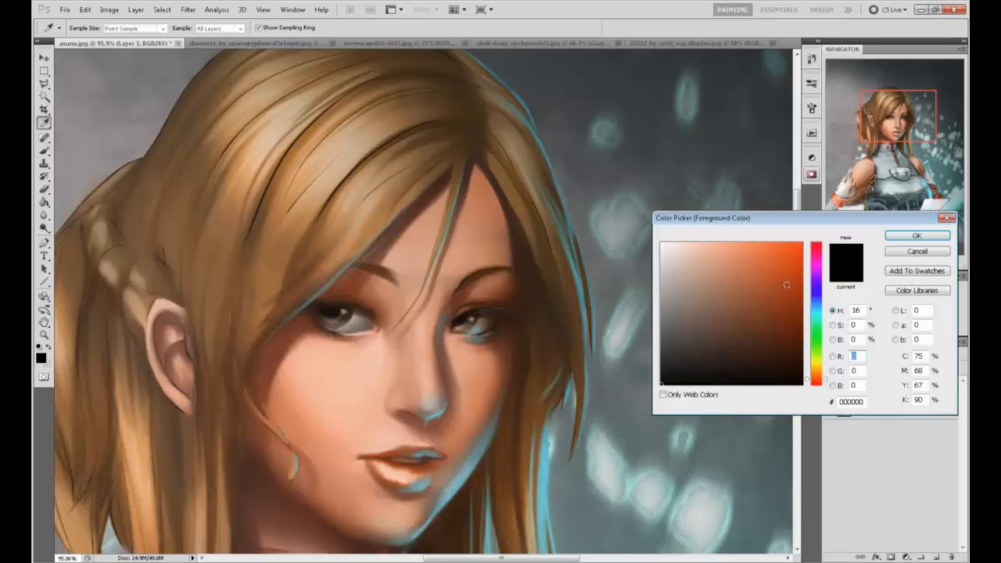
pyautogui.moveTo(757, 291); pyautogui.dragTo(763, 273)
pyautogui.click(917, 236)
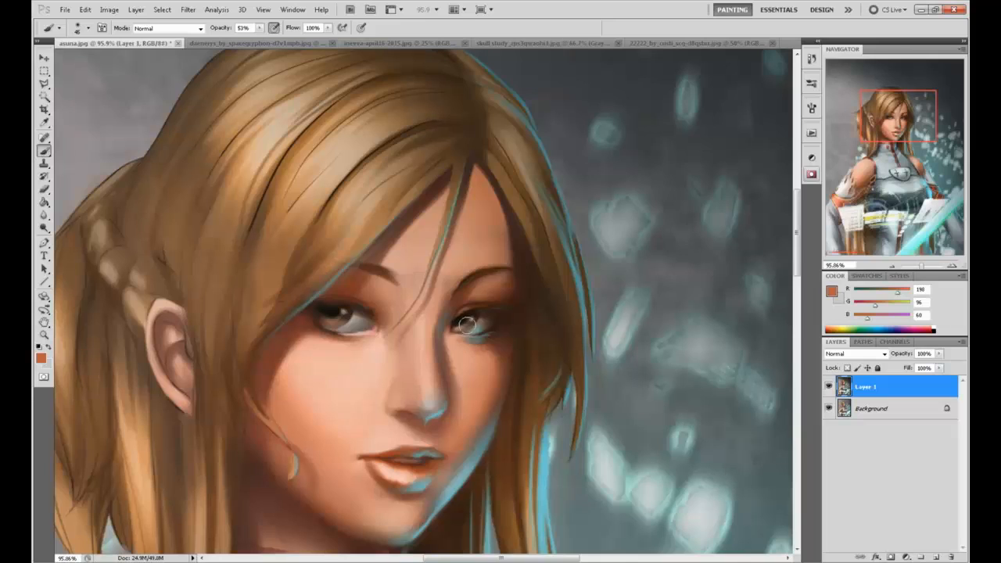
# Redefine both pupils with a near-black sampled from the eye, and refine the right iris with a much smaller brush
pyautogui.keyDown('alt'); pyautogui.click(330, 314); pyautogui.keyUp('alt')
pyautogui.moveTo(332, 314); pyautogui.dragTo(334, 313)
pyautogui.moveTo(464, 313); pyautogui.dragTo(462, 320)
pyautogui.press('[')
pyautogui.press('[')
pyautogui.press('[')
pyautogui.press('[')
pyautogui.press('[')
pyautogui.press('[')
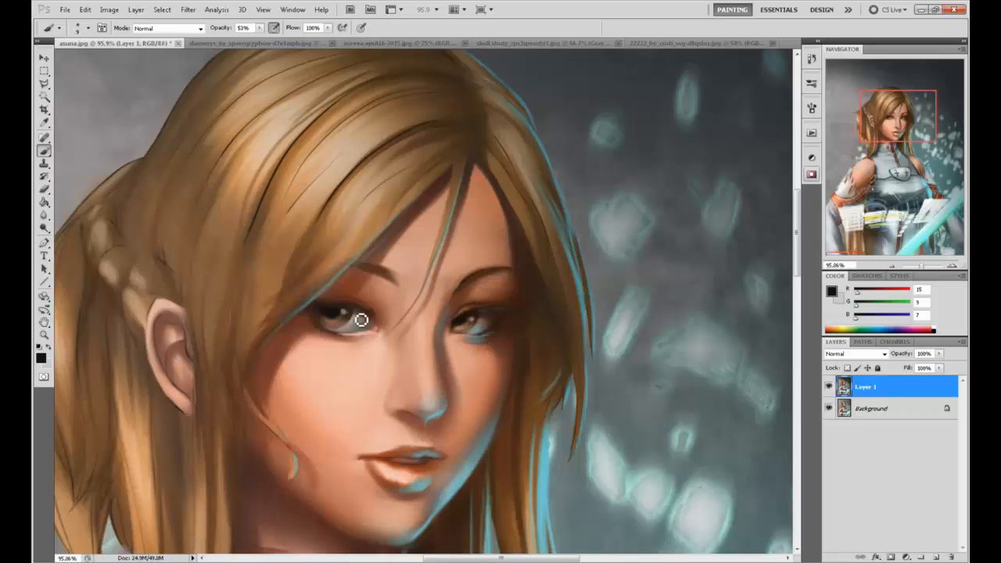
pyautogui.moveTo(342, 323); pyautogui.dragTo(330, 324)
pyautogui.moveTo(599, 196)
pyautogui.mouseDown()
pyautogui.moveTo(592, 183)
pyautogui.moveTo(645, 136)
pyautogui.mouseUp()
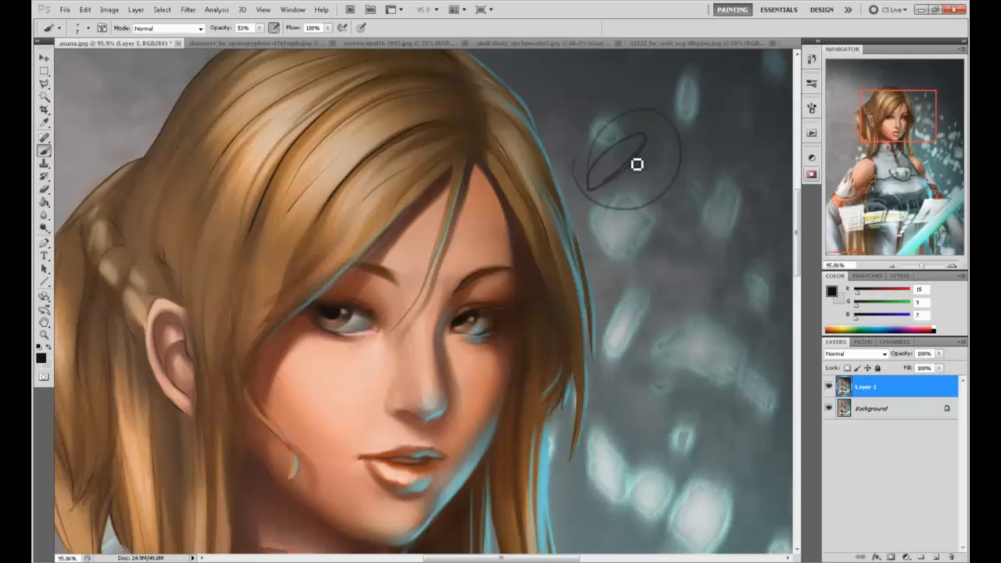
pyautogui.hotkey('ctrl', 'alt', 'z')
pyautogui.hotkey('ctrl', 'alt', 'z')
pyautogui.moveTo(643, 163)
pyautogui.mouseDown()
pyautogui.moveTo(646, 139)
pyautogui.moveTo(621, 185)
pyautogui.moveTo(679, 192)
pyautogui.mouseUp()
pyautogui.hotkey('ctrl', 'alt', 'z')
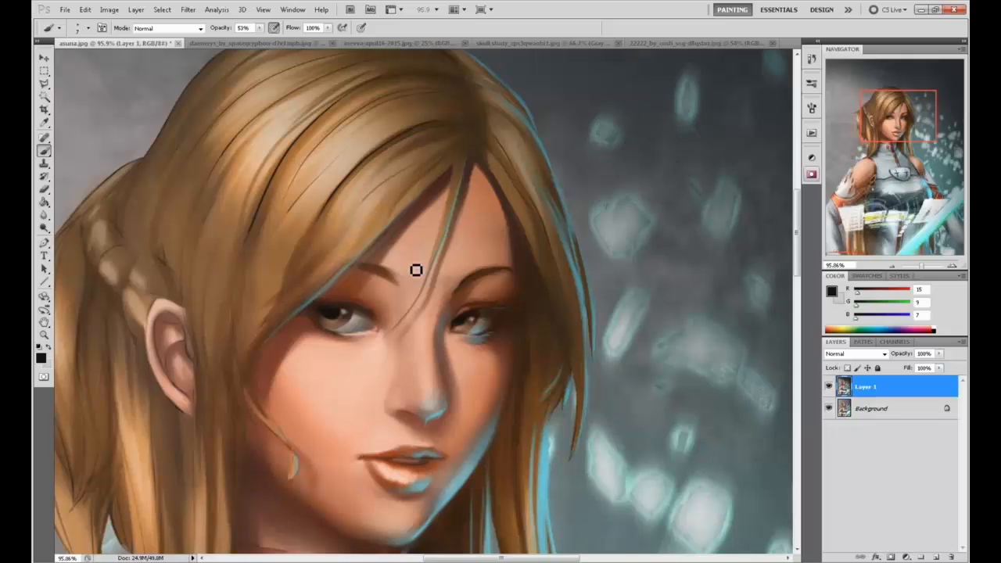
# Refine the light and dark tones of both irises with browns sampled from the eyes, using the fine brush at 53% opacity
pyautogui.keyDown('alt'); pyautogui.click(345, 322); pyautogui.keyUp('alt')
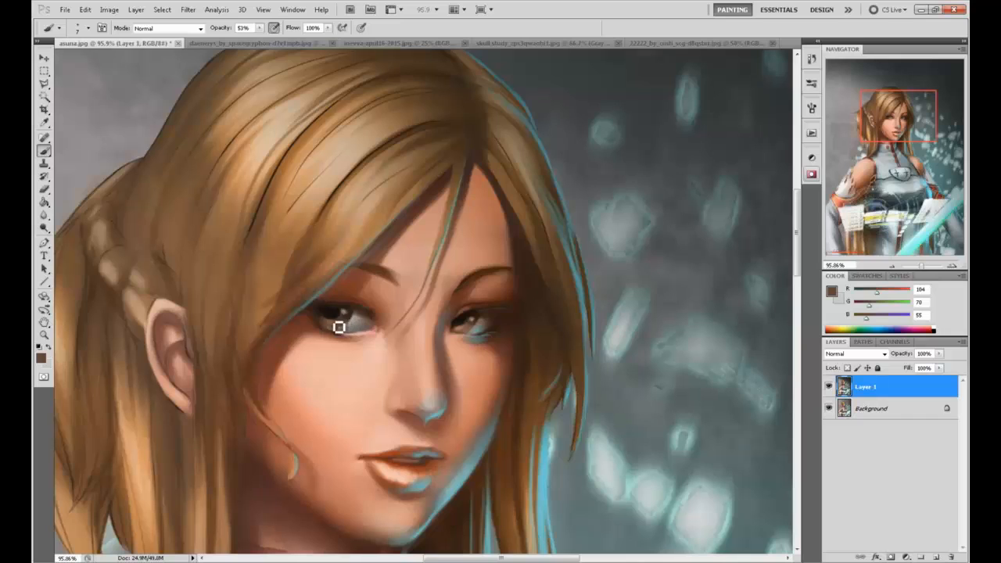
pyautogui.keyDown('alt'); pyautogui.click(344, 323); pyautogui.keyUp('alt')
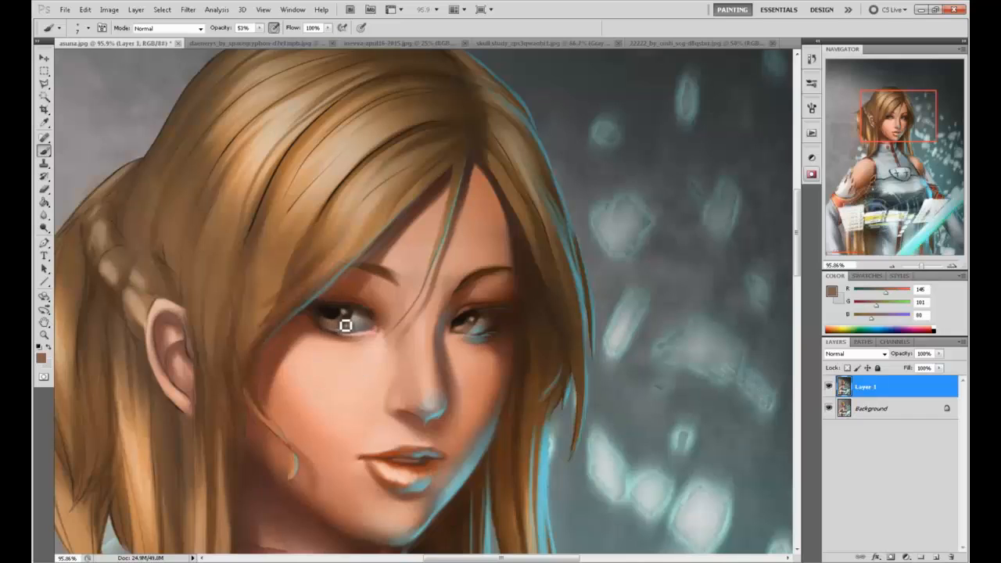
pyautogui.keyDown('alt'); pyautogui.click(461, 327); pyautogui.keyUp('alt')
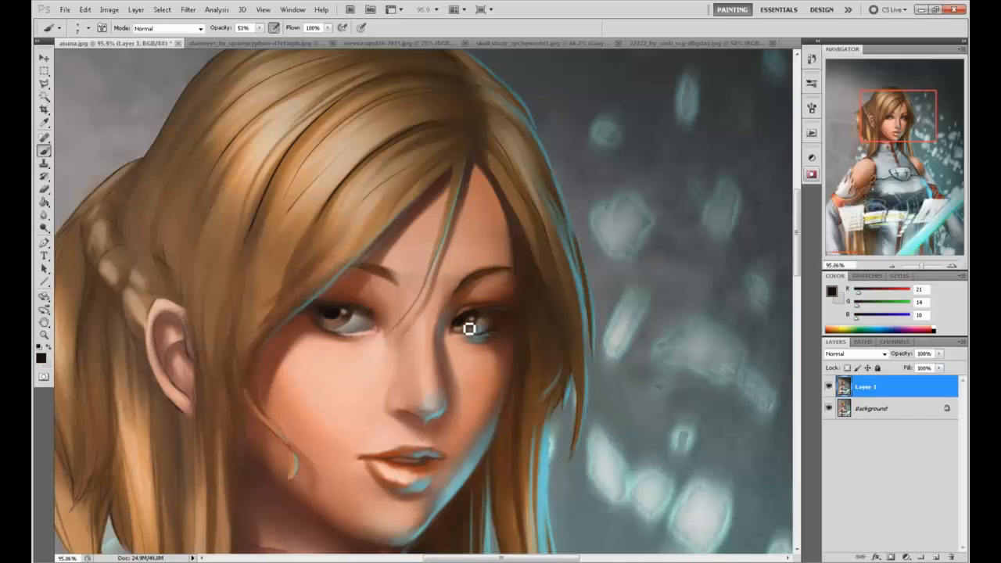
pyautogui.keyDown('alt'); pyautogui.click(473, 326); pyautogui.keyUp('alt')
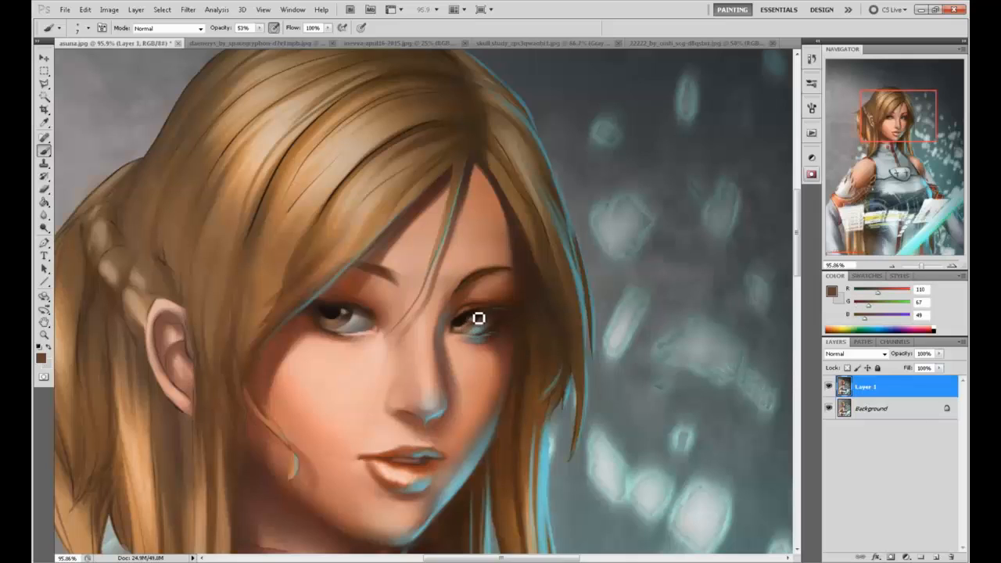
pyautogui.keyDown('alt'); pyautogui.click(478, 323); pyautogui.keyUp('alt')
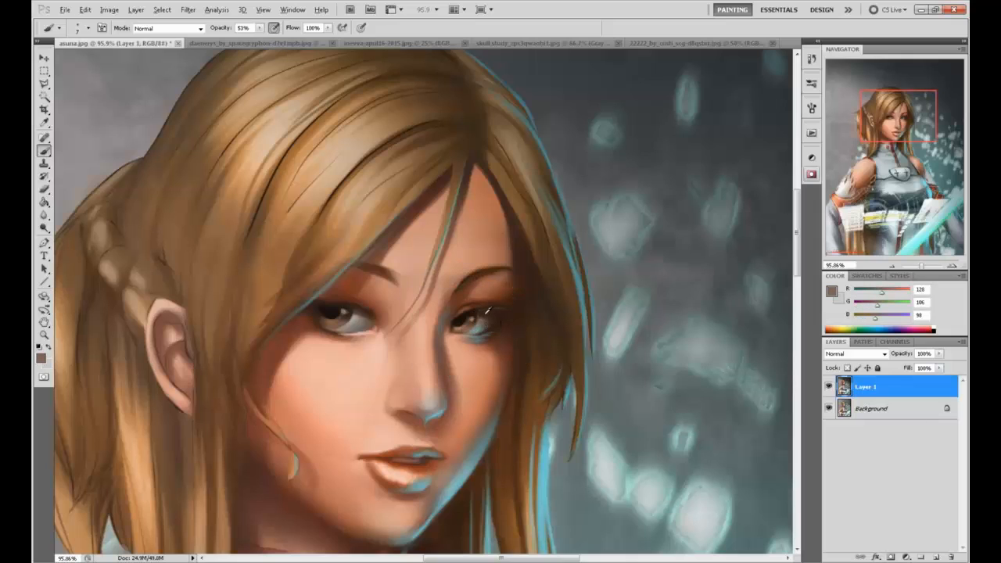
pyautogui.keyDown('alt'); pyautogui.click(479, 317); pyautogui.keyUp('alt')
pyautogui.keyDown('alt'); pyautogui.click(466, 309); pyautogui.keyUp('alt')
pyautogui.moveTo(589, 294); pyautogui.dragTo(601, 203)
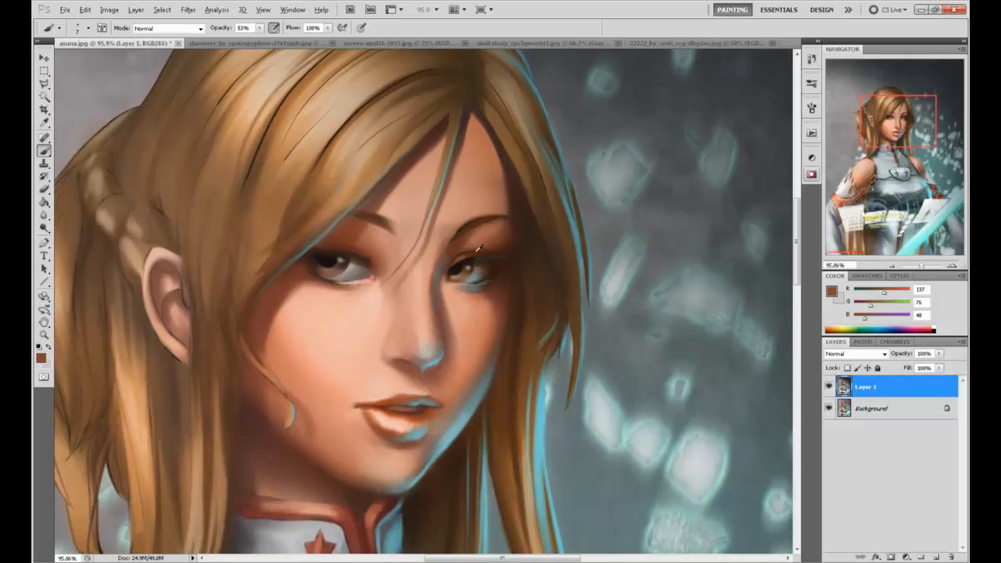
# Darken the lash lines and outer corners of both eyes with a sampled near-black, enlarging the brush
pyautogui.keyDown('alt'); pyautogui.click(459, 274); pyautogui.keyUp('alt')
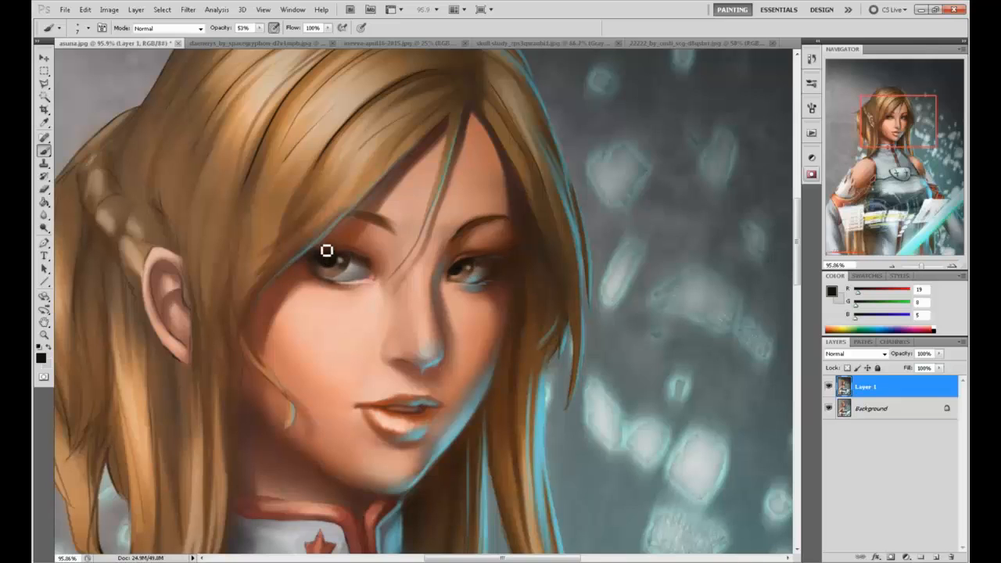
pyautogui.press(']')
pyautogui.press(']')
pyautogui.press(']')
pyautogui.press(']')
pyautogui.press(']')
pyautogui.press(']')
pyautogui.press(']')
pyautogui.press(']')
pyautogui.press(']')
pyautogui.press(']')
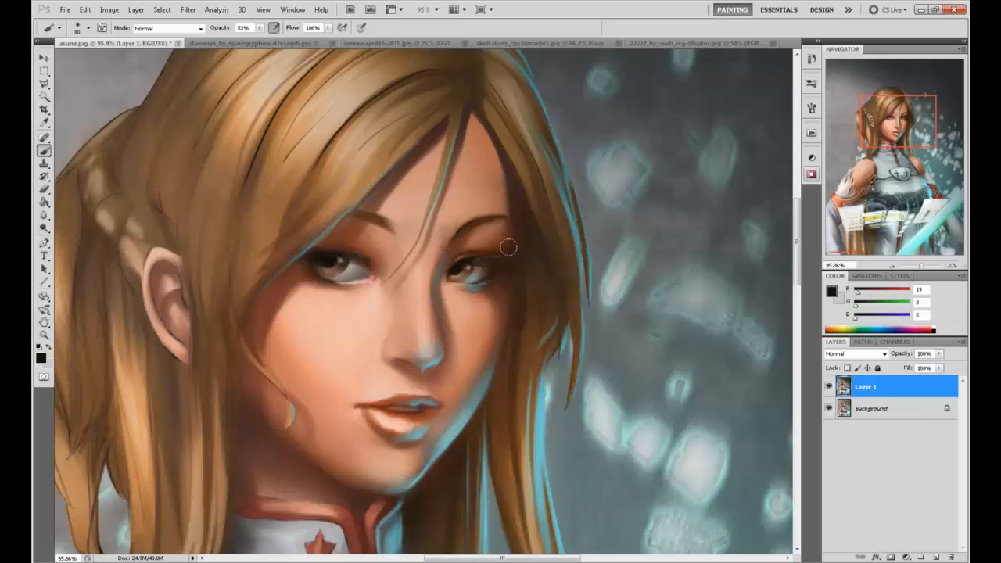
pyautogui.press(']')
pyautogui.press(']')
# Blend the eyelids and the shadow beside the character's right eye using sampled skin tone, near-black and dark brown
pyautogui.keyDown('alt'); pyautogui.click(386, 239); pyautogui.keyUp('alt')
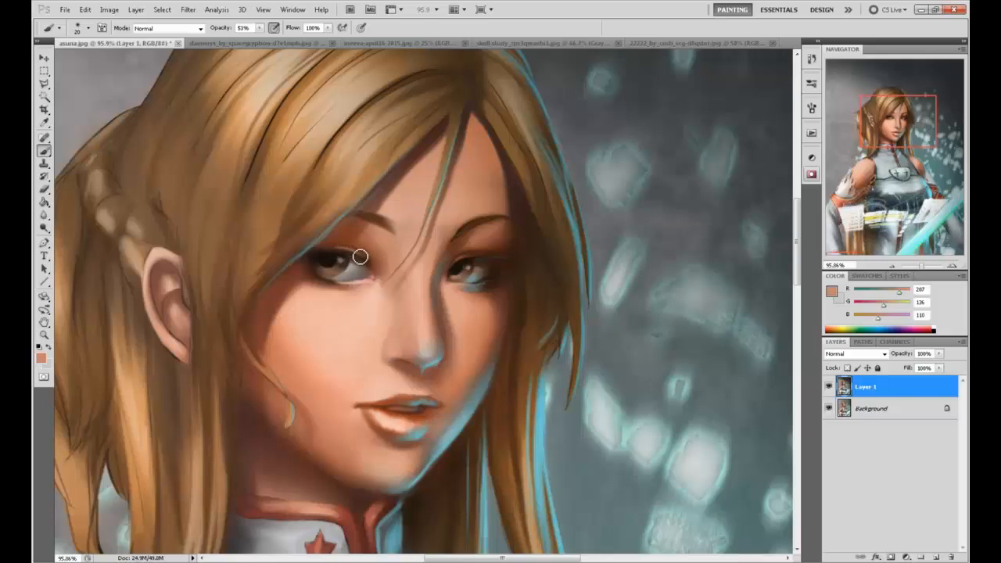
pyautogui.press(']')
pyautogui.press(']')
pyautogui.press(']')
pyautogui.keyDown('alt'); pyautogui.click(329, 254); pyautogui.keyUp('alt')
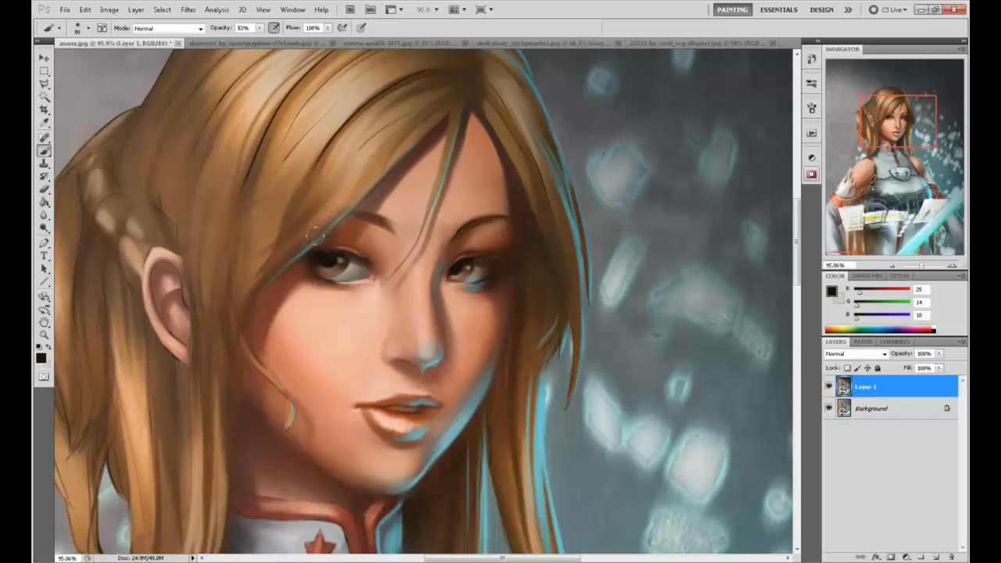
pyautogui.moveTo(283, 261); pyautogui.dragTo(302, 278)
pyautogui.keyDown('alt'); pyautogui.click(335, 245); pyautogui.keyUp('alt')
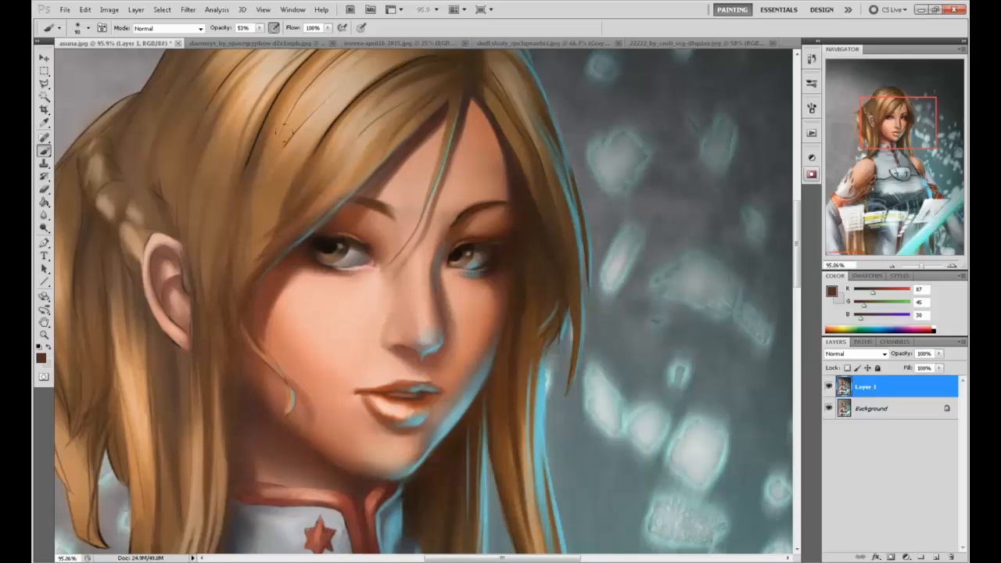
pyautogui.click(44, 227)
pyautogui.click(91, 248)
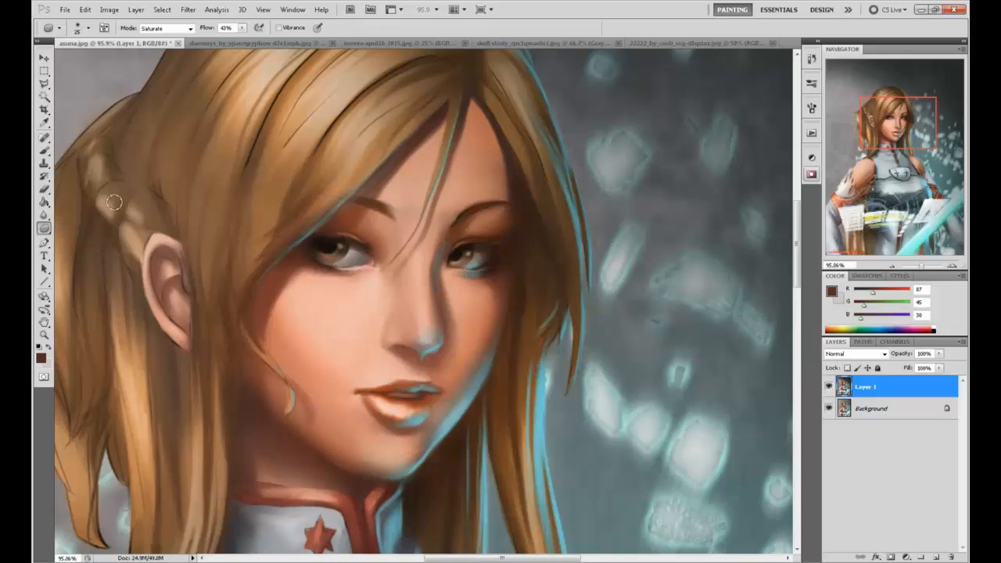
pyautogui.click(181, 29)
pyautogui.click(164, 37)
# Add a new layer with the Color blend mode and set the foreground to orange-tan, RGB 200, 135, 88
pyautogui.click(937, 557)
pyautogui.click(848, 355)
pyautogui.click(848, 339)
pyautogui.click(831, 291)
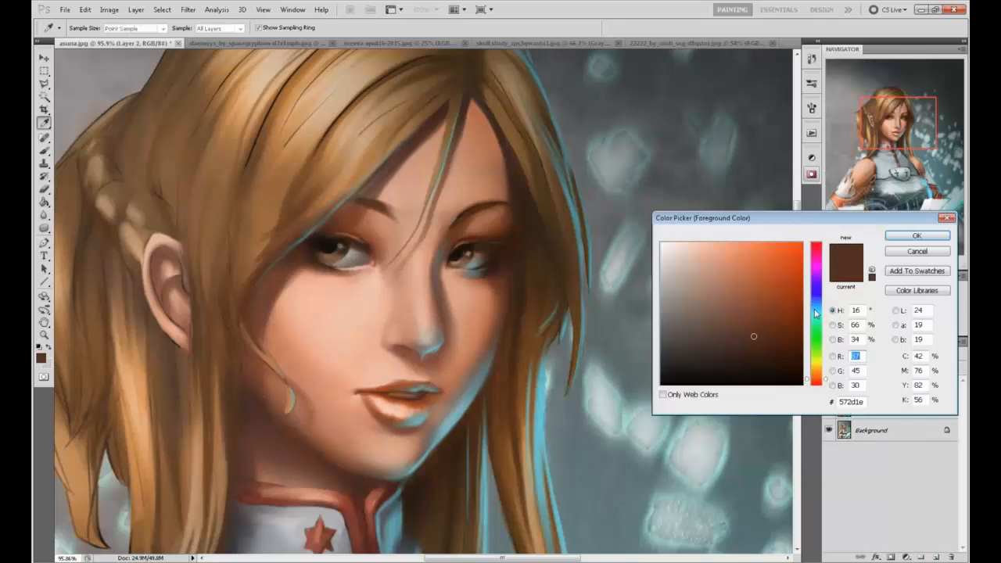
pyautogui.moveTo(818, 383); pyautogui.dragTo(808, 378)
pyautogui.click(818, 376)
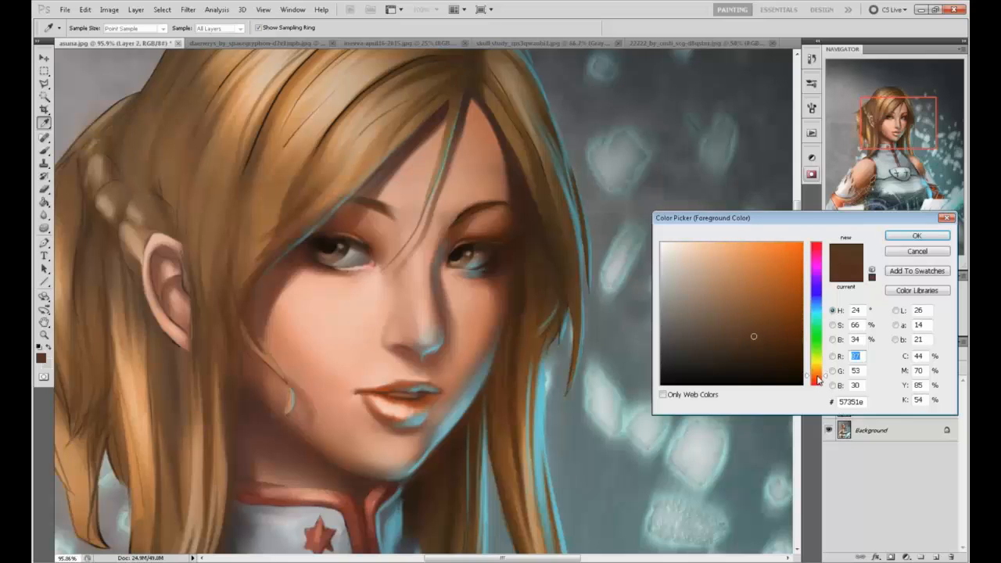
pyautogui.moveTo(734, 276)
pyautogui.mouseDown()
pyautogui.moveTo(720, 270)
pyautogui.moveTo(737, 272)
pyautogui.mouseUp()
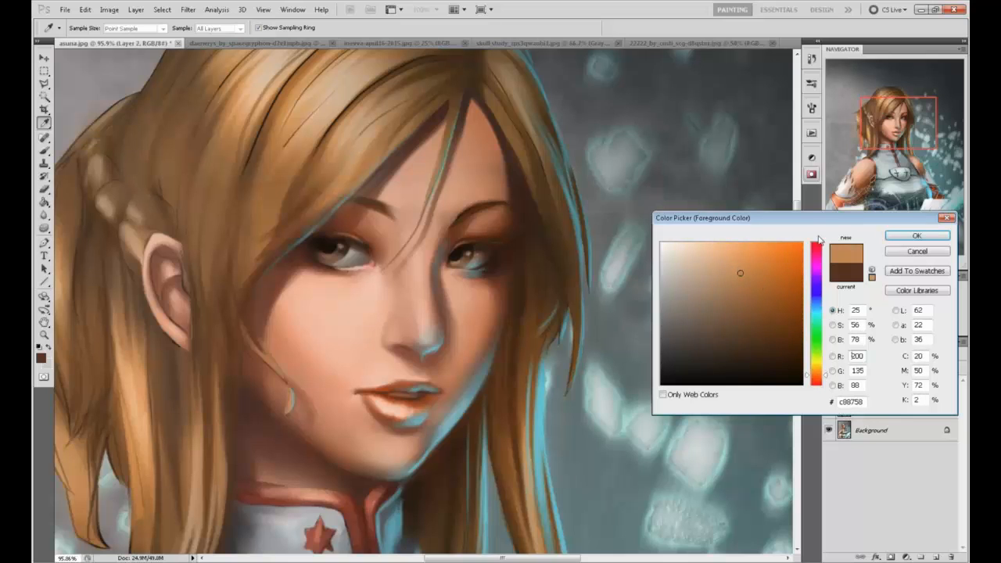
pyautogui.click(917, 236)
# Tint the lower face and jaw a warmer tan on the Color layer with a 250 px brush at 53% opacity
pyautogui.press('o')
pyautogui.hotkey('ctrl', '-')
pyautogui.press('b')
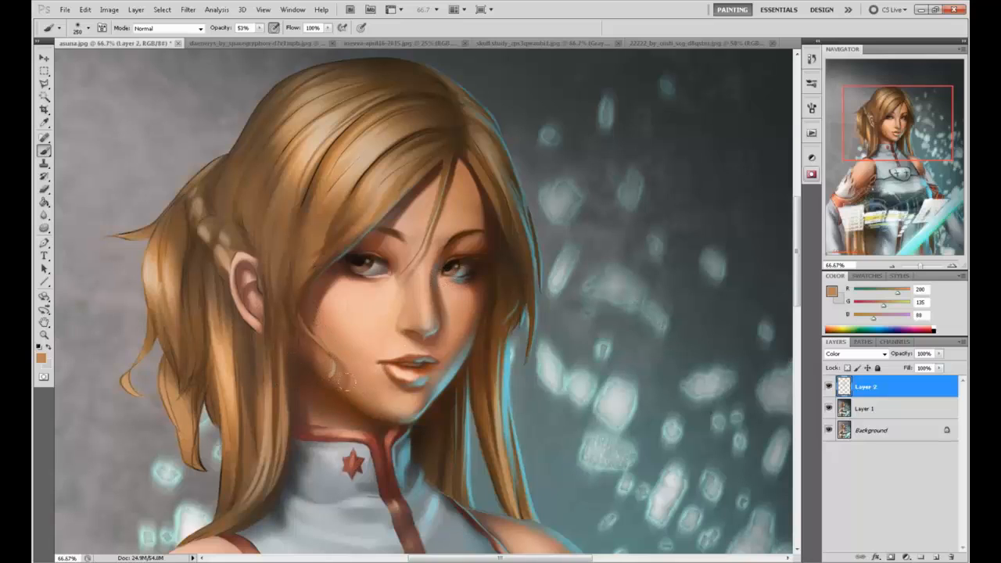
# Add another layer above the tan tint and set the foreground to reddish orange, RGB 216, 92, 63
pyautogui.click(936, 557)
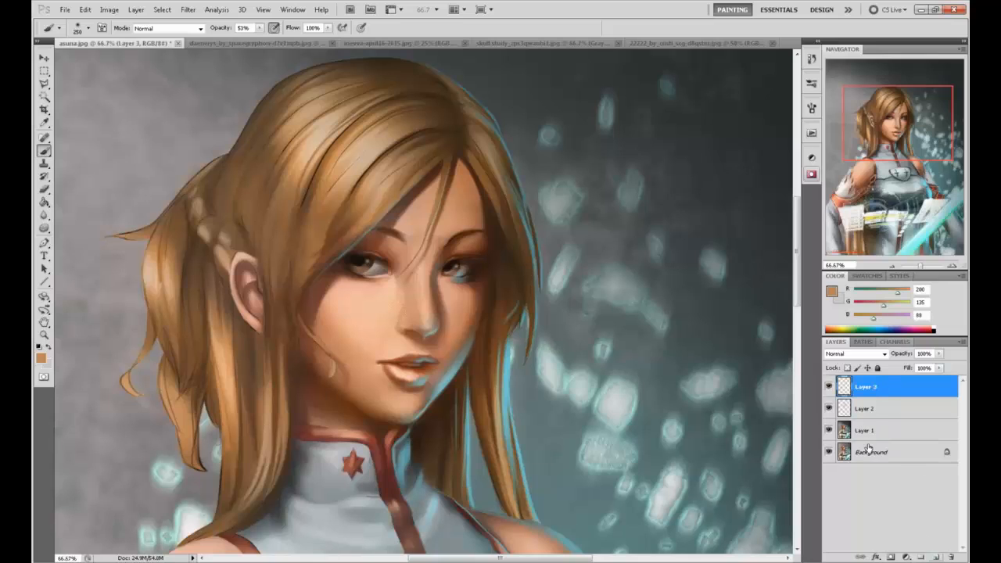
pyautogui.click(856, 354)
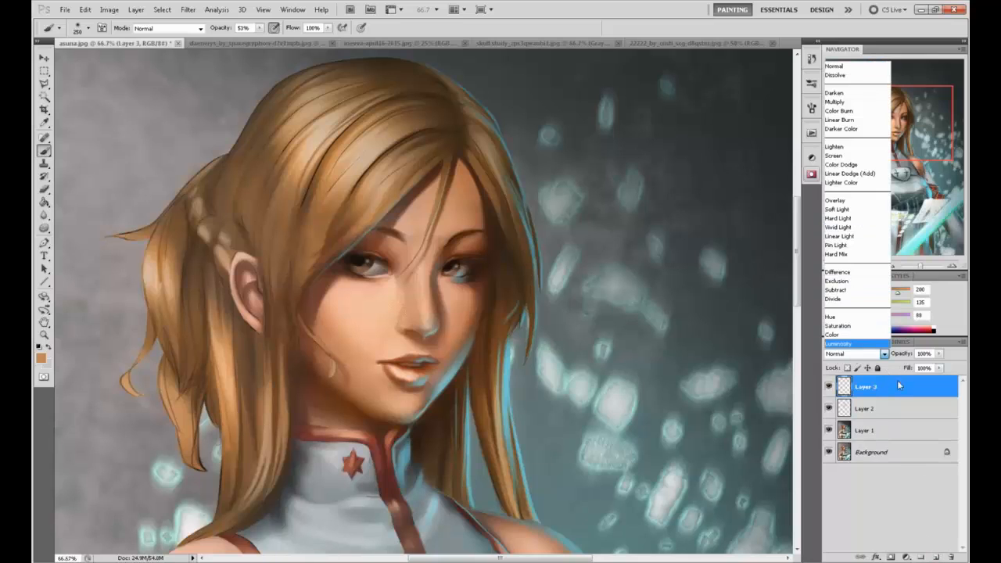
pyautogui.click(894, 391)
pyautogui.click(833, 295)
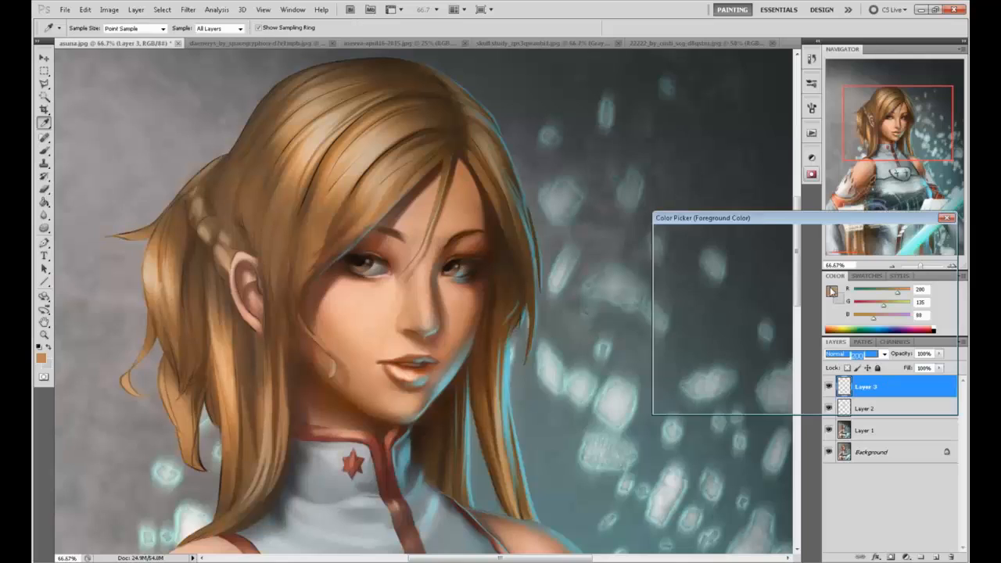
pyautogui.moveTo(823, 377); pyautogui.dragTo(819, 385)
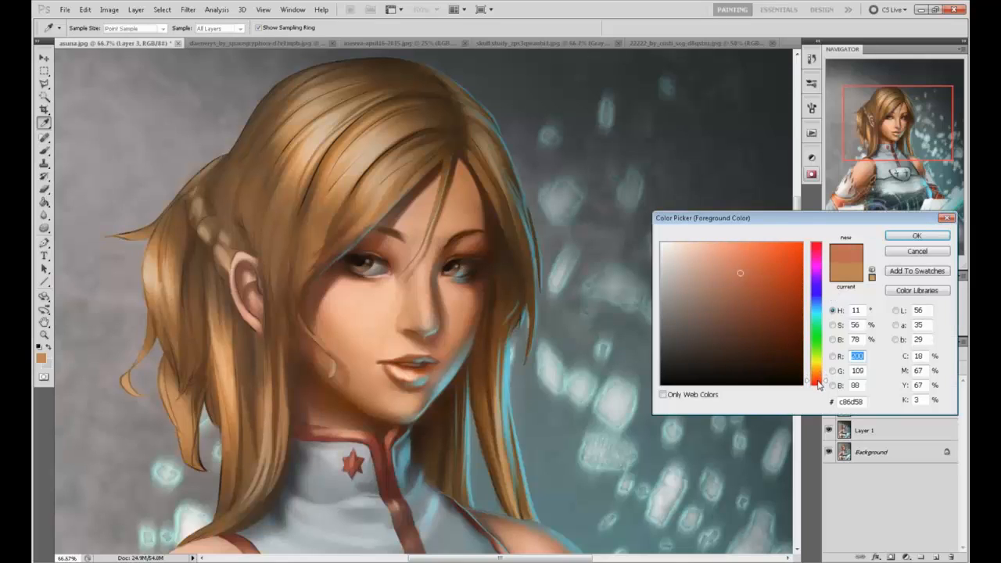
pyautogui.moveTo(767, 270); pyautogui.dragTo(764, 264)
pyautogui.click(916, 236)
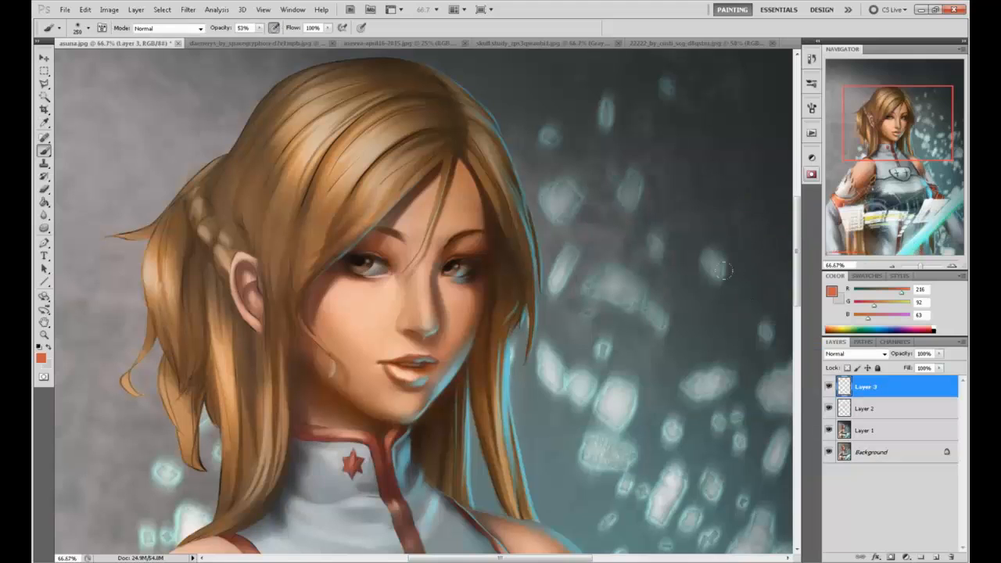
# Set the new layer to Color blending and paint a reddish blush on the cheeks with a 175 px brush
pyautogui.press('[')
pyautogui.press('[')
pyautogui.click(357, 321)
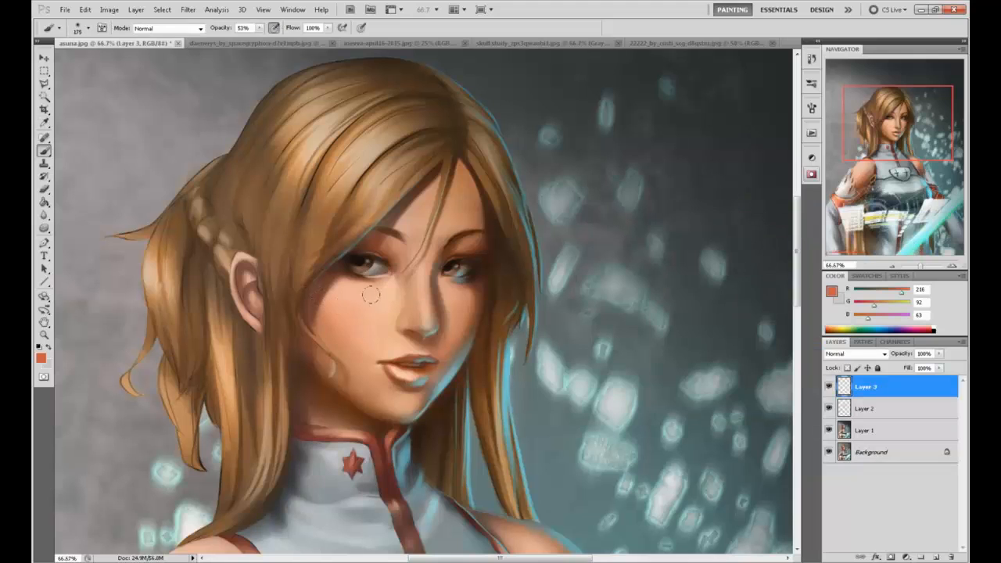
pyautogui.click(838, 354)
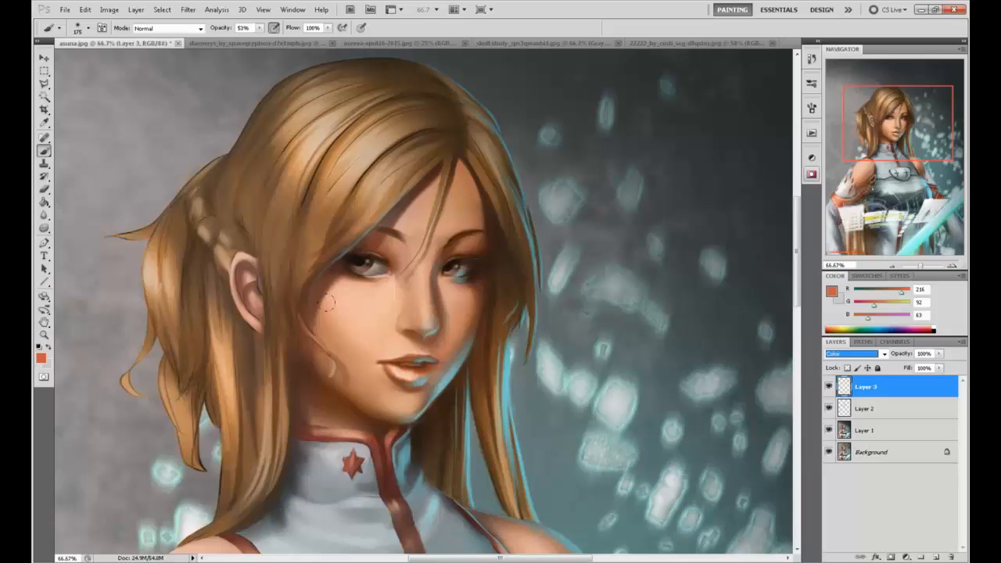
pyautogui.moveTo(336, 303); pyautogui.dragTo(332, 306)
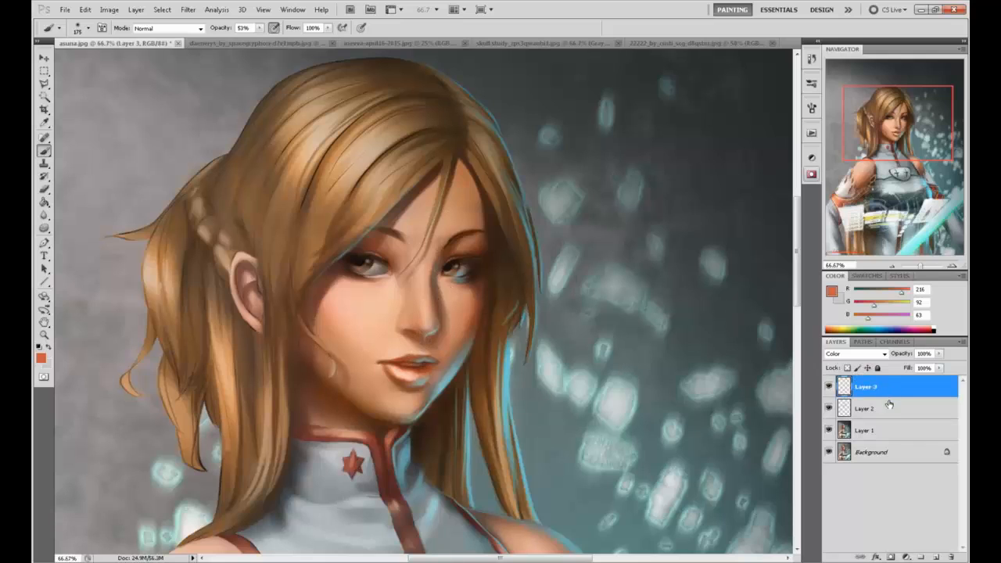
# Compare the face with and without the blush layer, and merge both tint layers down into Layer 1
pyautogui.click(829, 386)
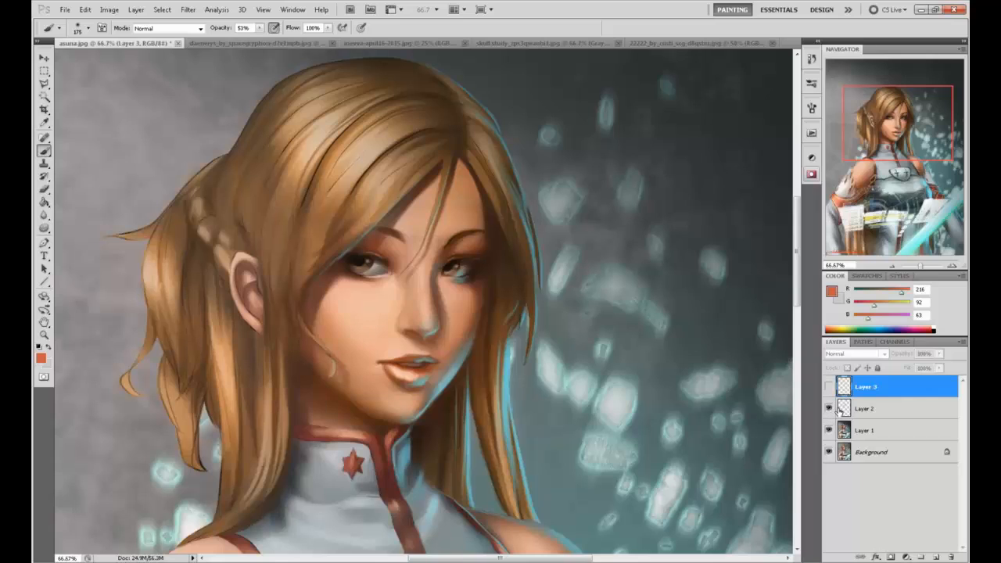
pyautogui.rightClick(870, 411)
pyautogui.click(864, 380)
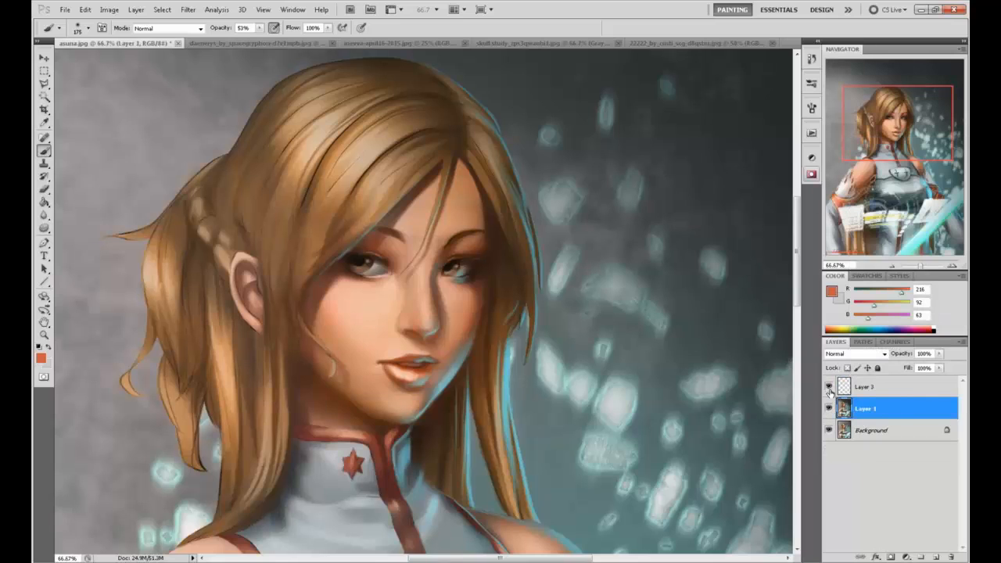
pyautogui.click(829, 387)
pyautogui.rightClick(890, 388)
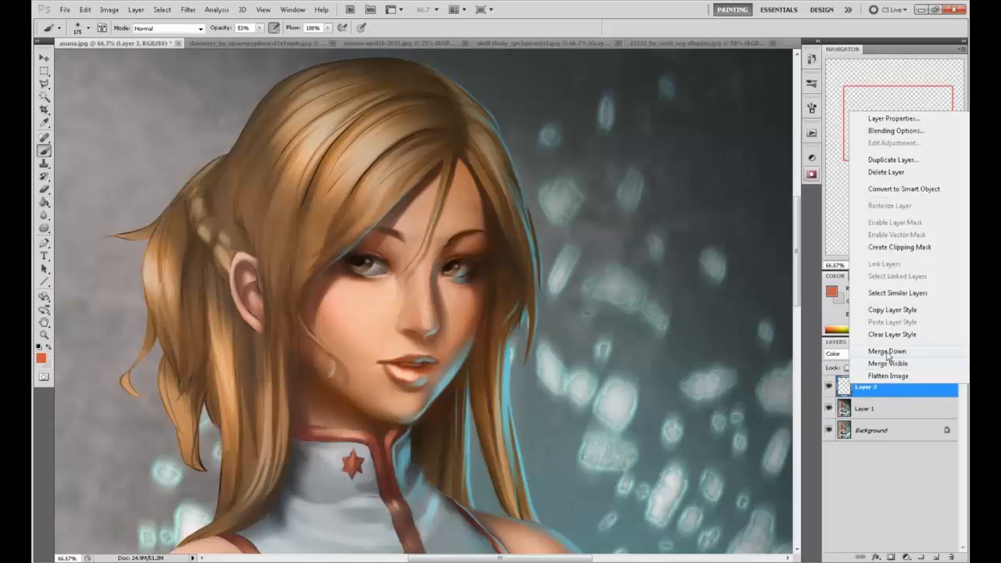
pyautogui.click(890, 353)
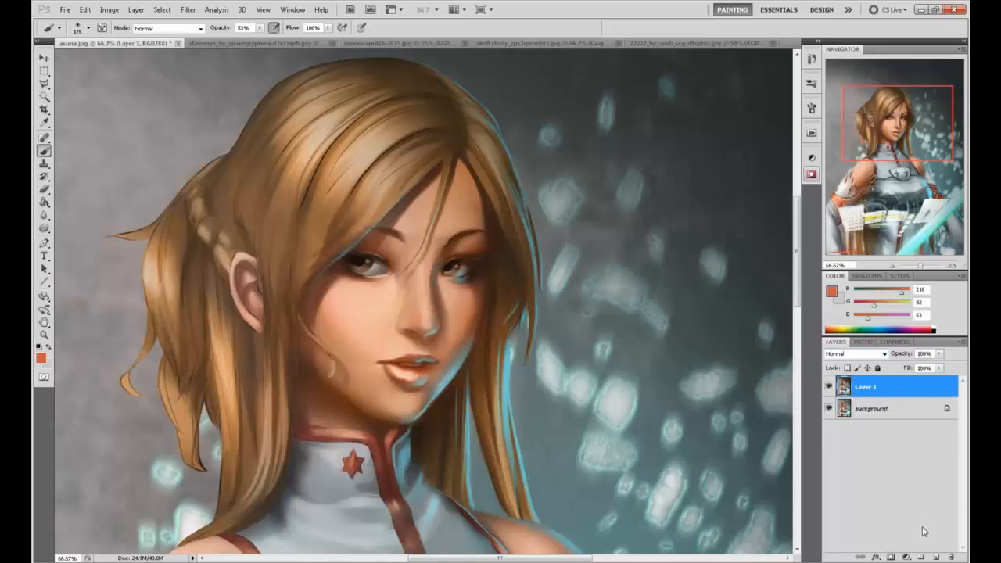
# Add a new Color layer and tint both irises with a teal sampled from the background, using an 80 px brush
pyautogui.click(936, 556)
pyautogui.click(858, 356)
pyautogui.click(836, 335)
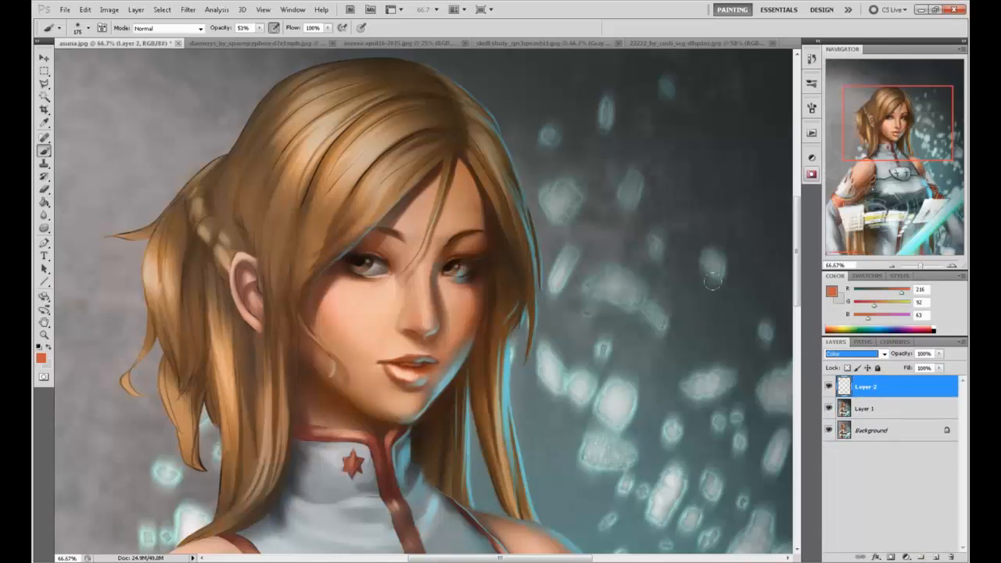
pyautogui.keyDown('alt'); pyautogui.click(471, 426); pyautogui.keyUp('alt')
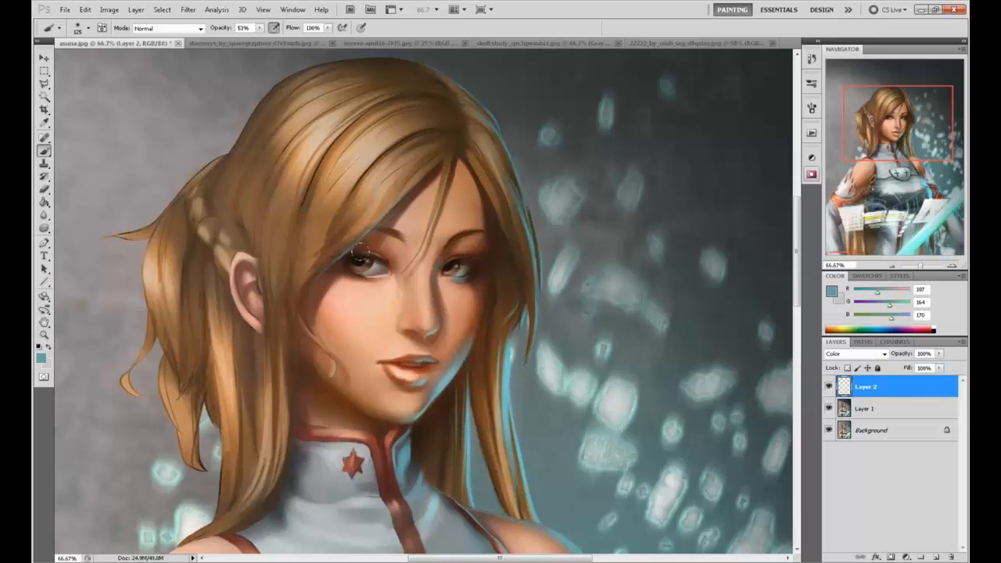
pyautogui.press('[')
pyautogui.press('[')
pyautogui.moveTo(361, 258); pyautogui.dragTo(354, 260)
pyautogui.moveTo(445, 263)
pyautogui.mouseDown()
pyautogui.moveTo(457, 261)
pyautogui.moveTo(455, 247)
pyautogui.mouseUp()
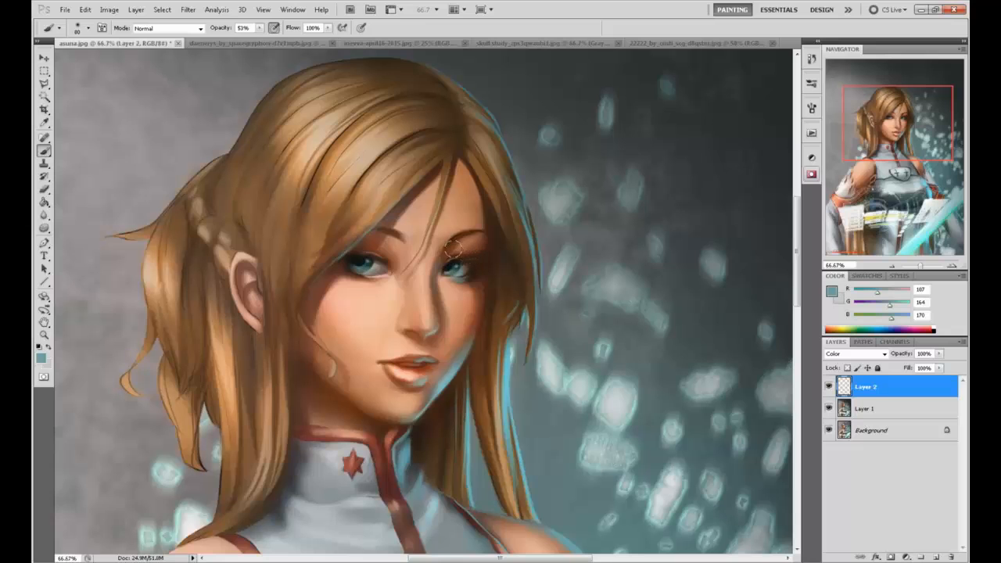
# Check the teal eyes against the whole painting and merge their tint layer down into Layer 1
pyautogui.hotkey('ctrl', '-')
pyautogui.hotkey('ctrl', '-')
pyautogui.hotkey('ctrl', '-')
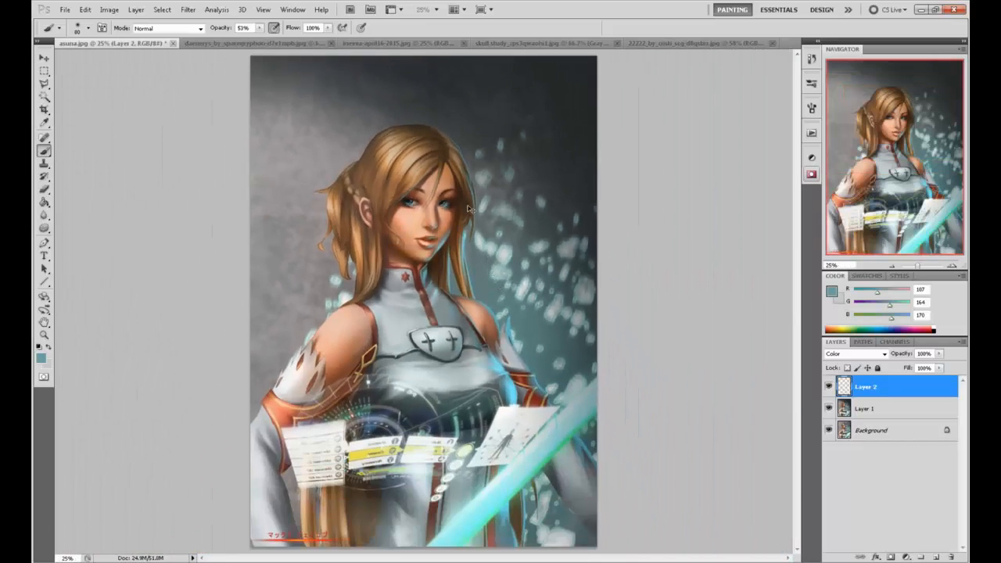
pyautogui.hotkey('ctrl', '+')
pyautogui.hotkey('ctrl', '+')
pyautogui.hotkey('ctrl', '+')
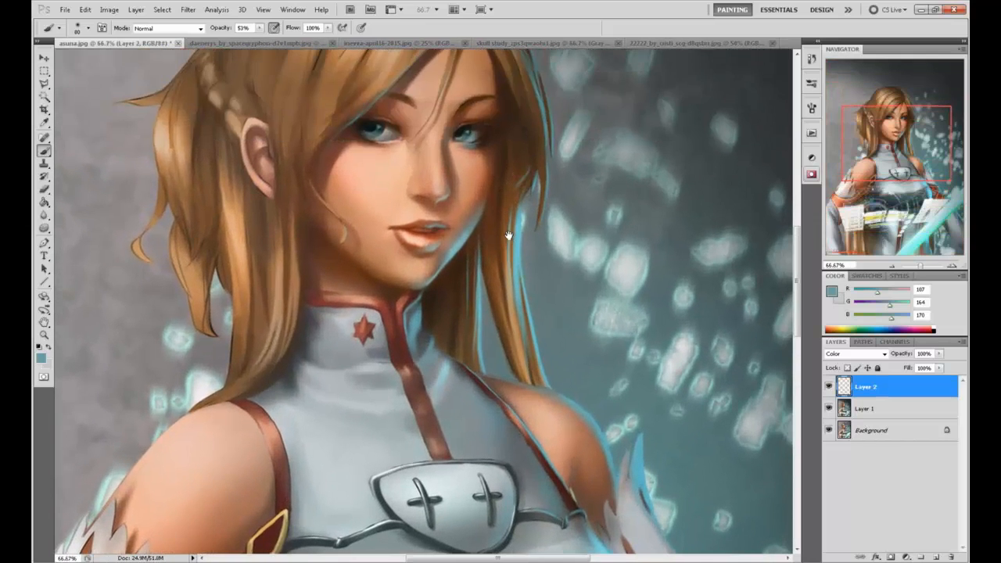
pyautogui.moveTo(508, 235); pyautogui.dragTo(505, 235)
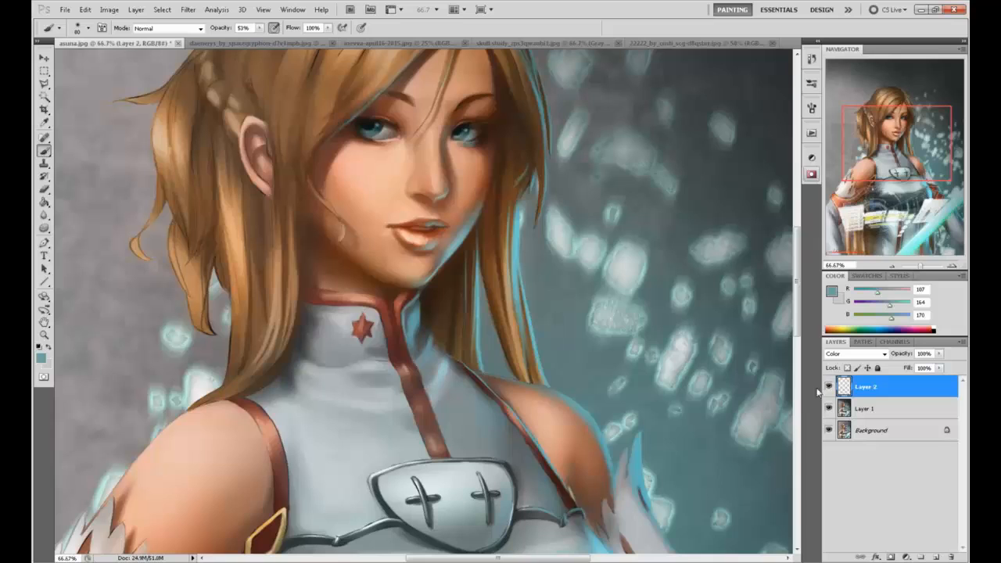
pyautogui.rightClick(884, 382)
pyautogui.click(898, 352)
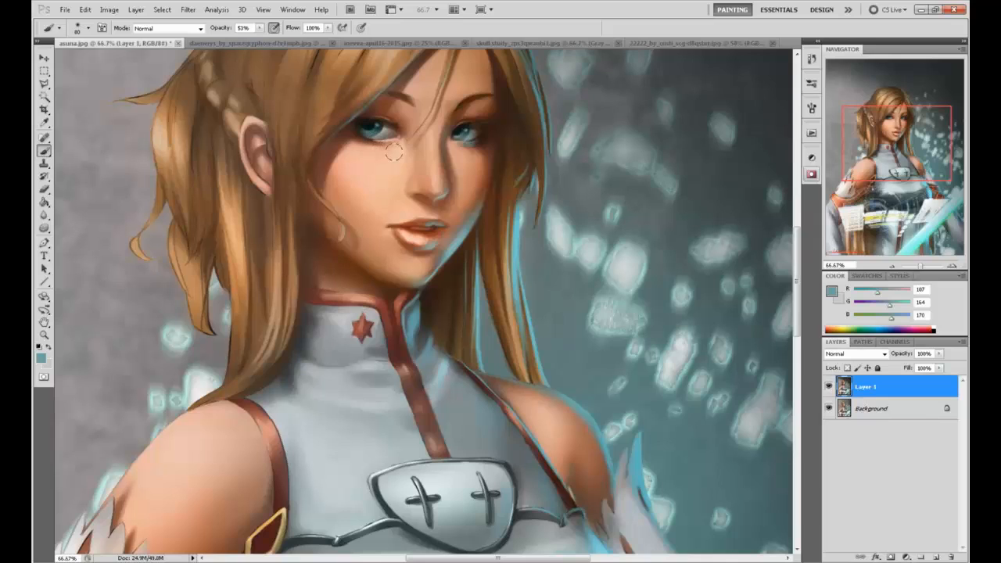
# Brighten both irises using the Dodge tool on Highlights at 12% exposure with a much smaller brush
pyautogui.keyDown('alt'); pyautogui.click(376, 130); pyautogui.keyUp('alt')
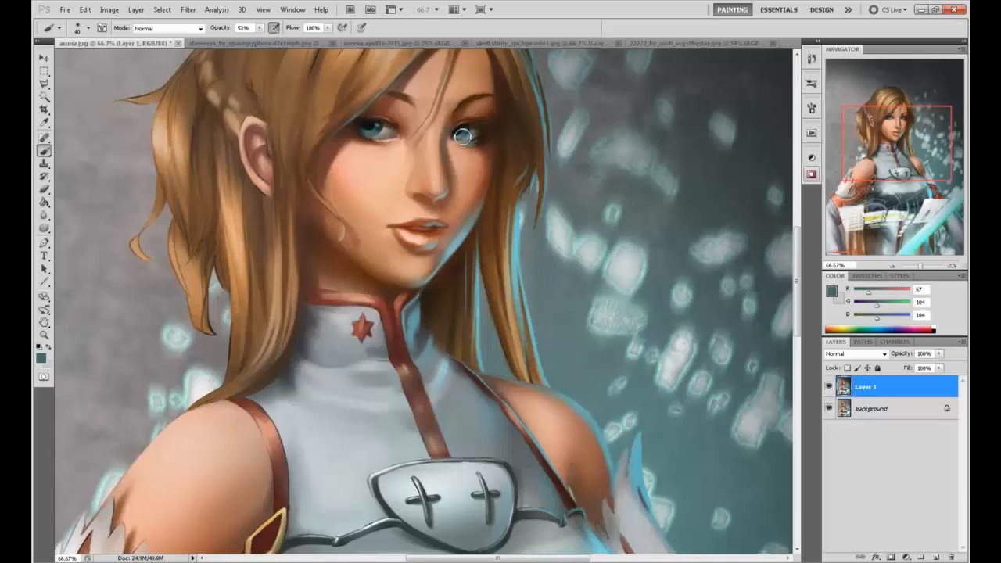
pyautogui.moveTo(45, 228); pyautogui.dragTo(79, 232)
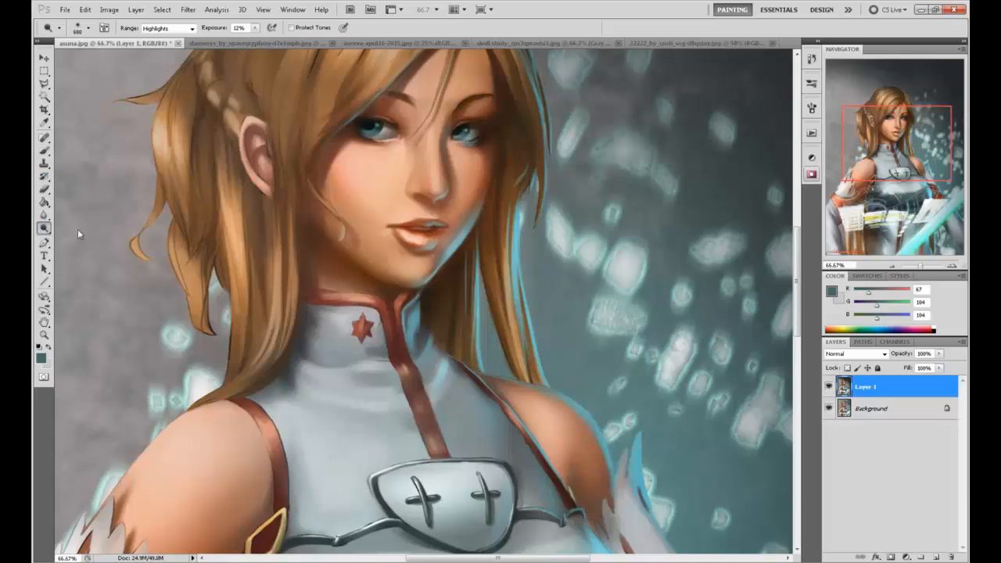
pyautogui.press('[')
pyautogui.press('[')
pyautogui.press('[')
pyautogui.press('[')
pyautogui.press('[')
pyautogui.press('[')
pyautogui.press('[')
pyautogui.press('[')
pyautogui.press('[')
pyautogui.press('[')
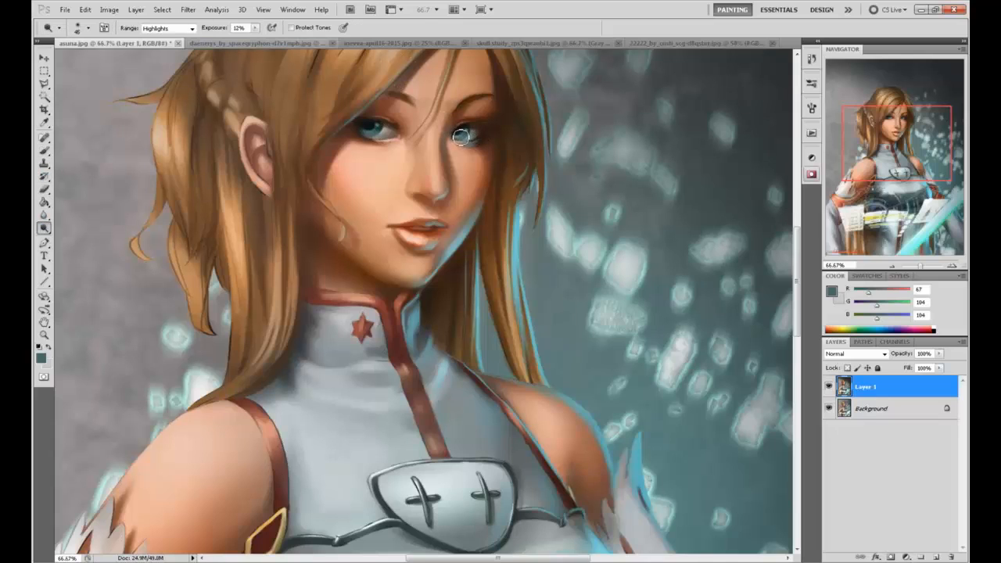
pyautogui.moveTo(377, 133); pyautogui.dragTo(376, 134)
pyautogui.moveTo(466, 139); pyautogui.dragTo(474, 138)
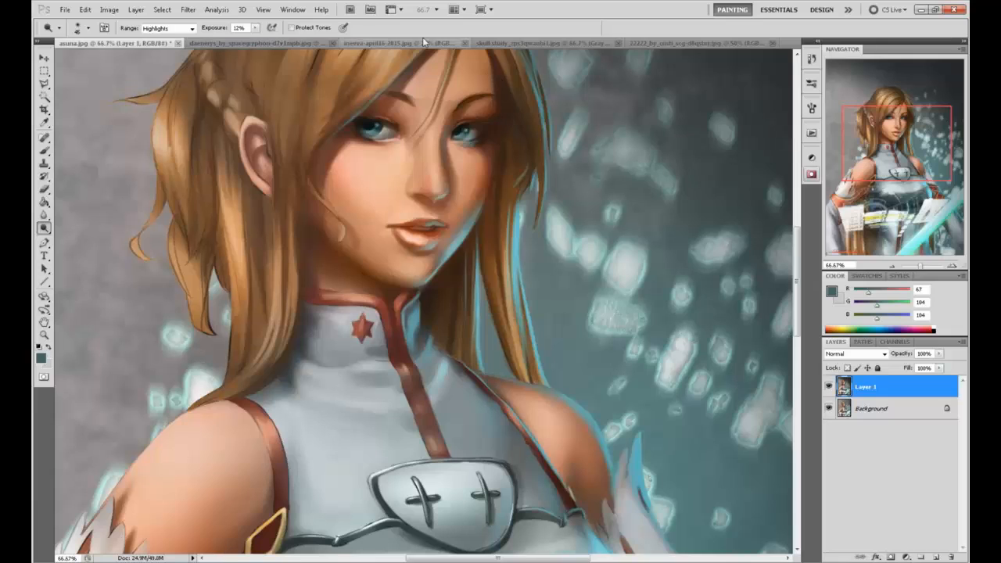
# Return to the Brush, sample colours around the eyes, and set the foreground to pale blue, RGB 151, 204, 214
pyautogui.press('b')
pyautogui.keyDown('alt'); pyautogui.click(472, 134); pyautogui.keyUp('alt')
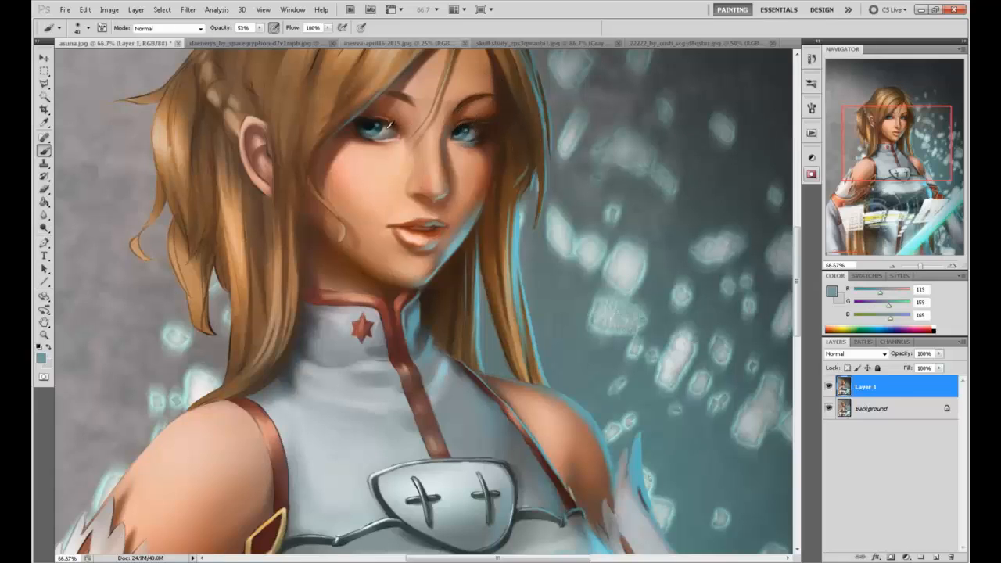
pyautogui.keyDown('alt'); pyautogui.click(395, 133); pyautogui.keyUp('alt')
pyautogui.click(844, 353)
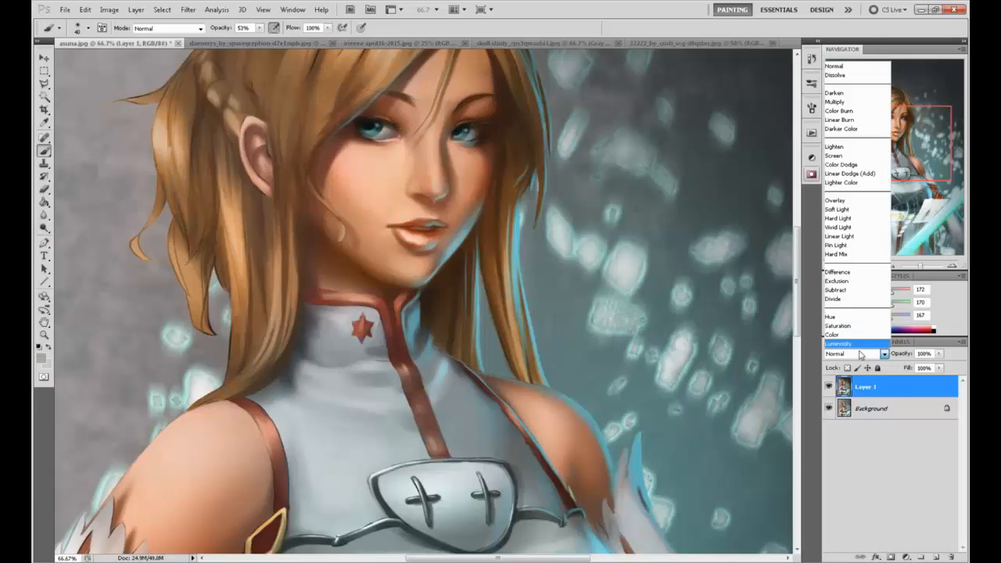
pyautogui.click(867, 434)
pyautogui.click(832, 299)
pyautogui.moveTo(815, 335); pyautogui.dragTo(816, 311)
pyautogui.click(686, 271)
pyautogui.moveTo(687, 272); pyautogui.dragTo(702, 264)
pyautogui.click(916, 235)
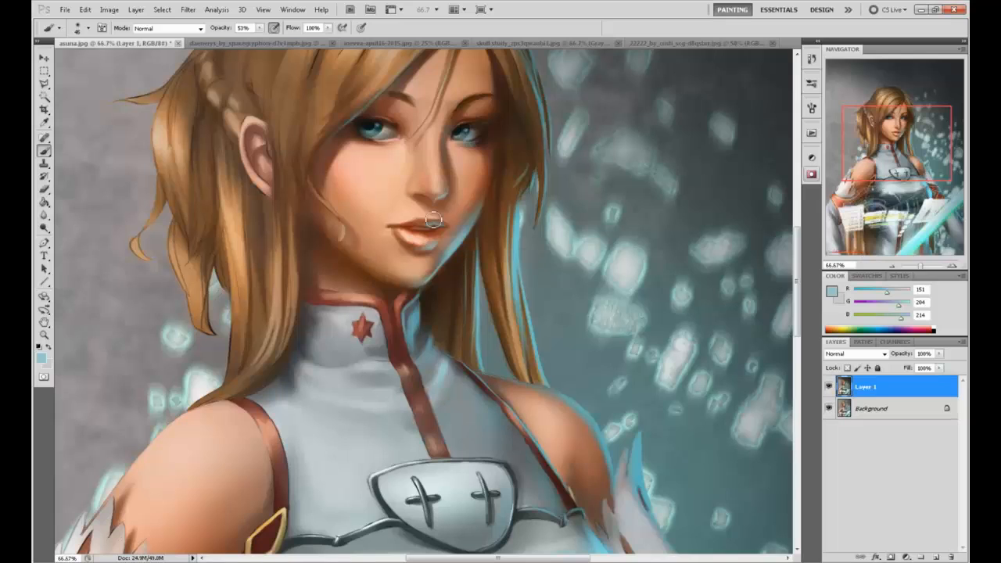
# Enlarge the brush to 100 px and paint pale blue light into both irises
pyautogui.press(']')
pyautogui.press(']')
pyautogui.press(']')
pyautogui.press(']')
pyautogui.press(']')
pyautogui.press(']')
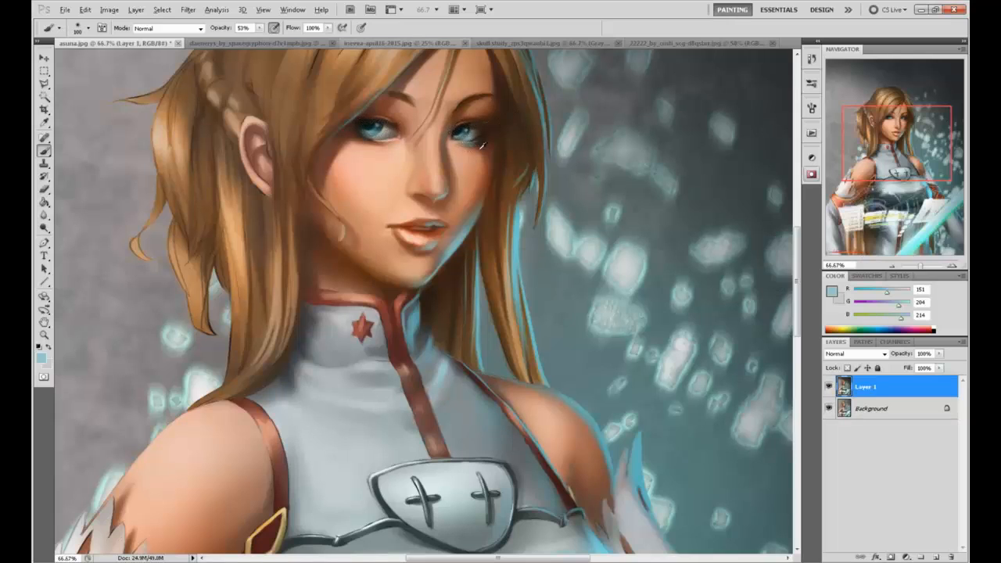
# Darken the lash lines and pupils with a near-black sampled from the upper lashes of the character's right eye
pyautogui.press('alt')
pyautogui.keyDown('alt'); pyautogui.click(364, 122); pyautogui.keyUp('alt')
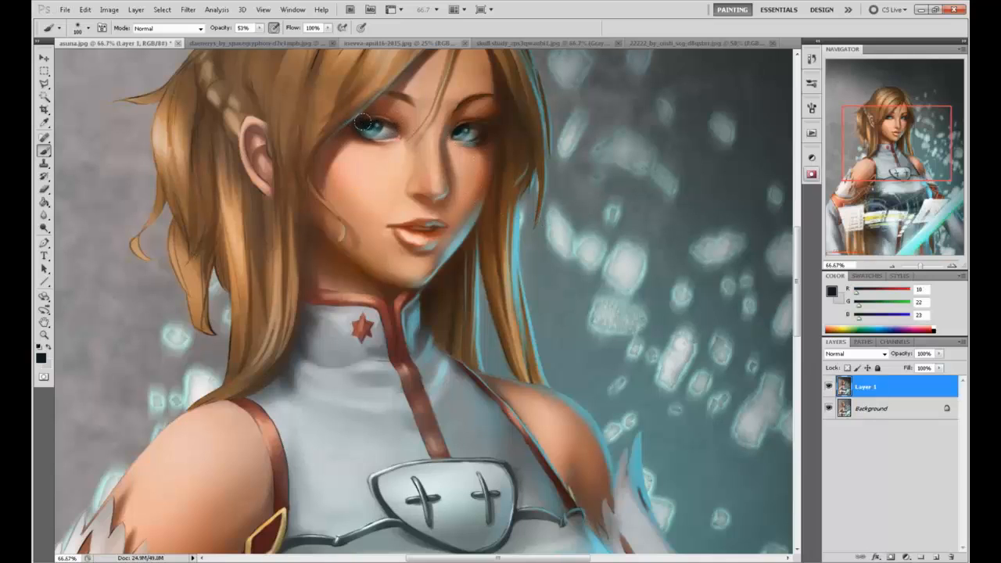
pyautogui.keyDown('alt'); pyautogui.click(364, 119); pyautogui.keyUp('alt')
# Paint sampled peach, RGB 246, 180, 158, beside the outer corner of the character's right eye at 26% opacity
pyautogui.moveTo(380, 117); pyautogui.dragTo(365, 172)
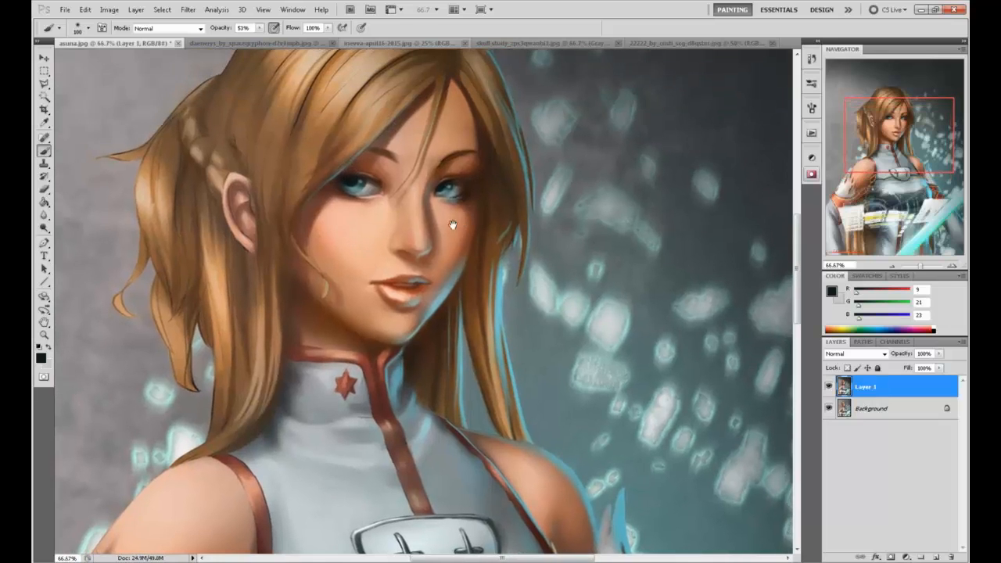
pyautogui.keyDown('alt'); pyautogui.click(338, 202); pyautogui.keyUp('alt')
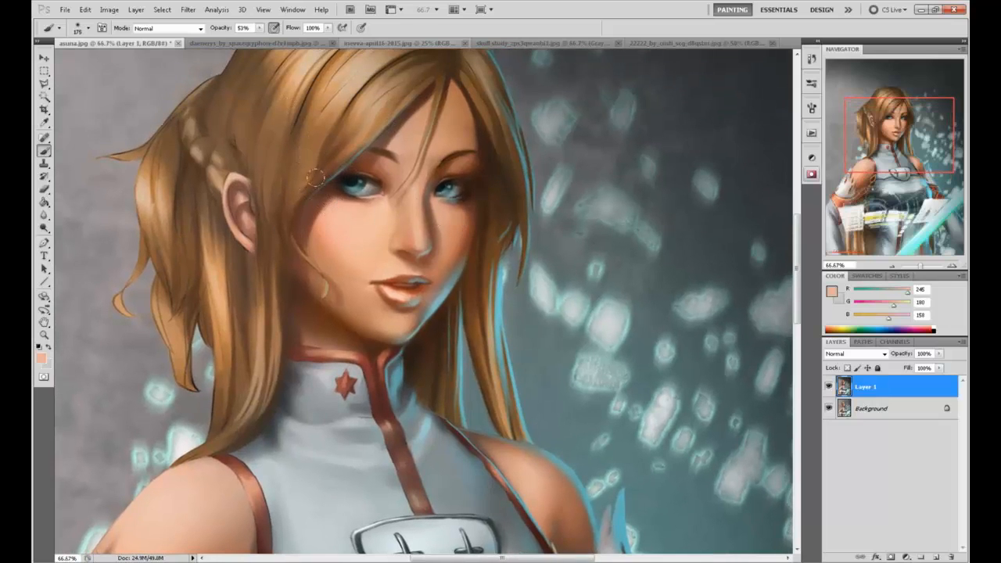
pyautogui.press('2')
pyautogui.press('6')
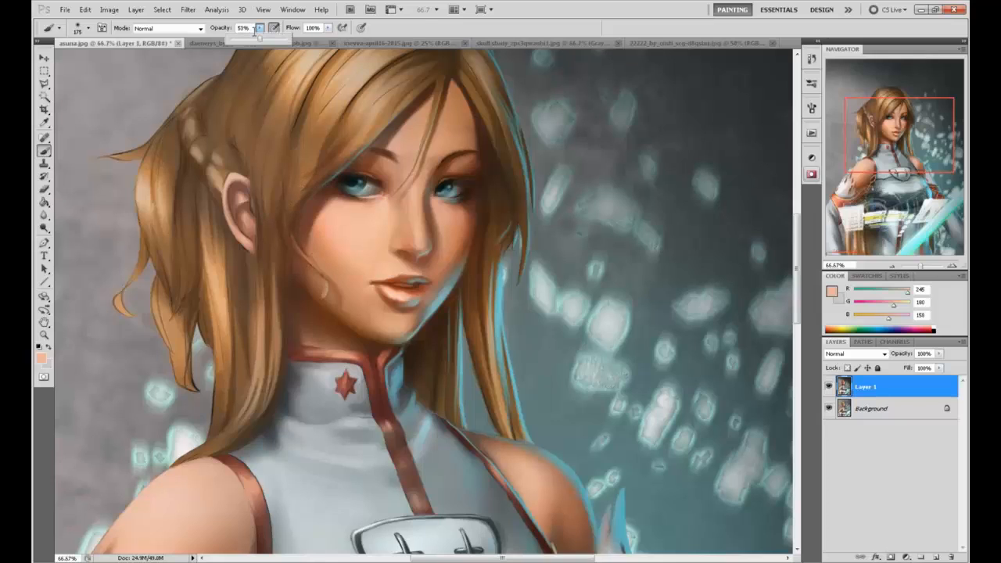
pyautogui.moveTo(299, 207)
pyautogui.mouseDown()
pyautogui.moveTo(309, 178)
pyautogui.moveTo(326, 213)
pyautogui.moveTo(311, 232)
pyautogui.mouseUp()
pyautogui.hotkey('ctrl', 'z')
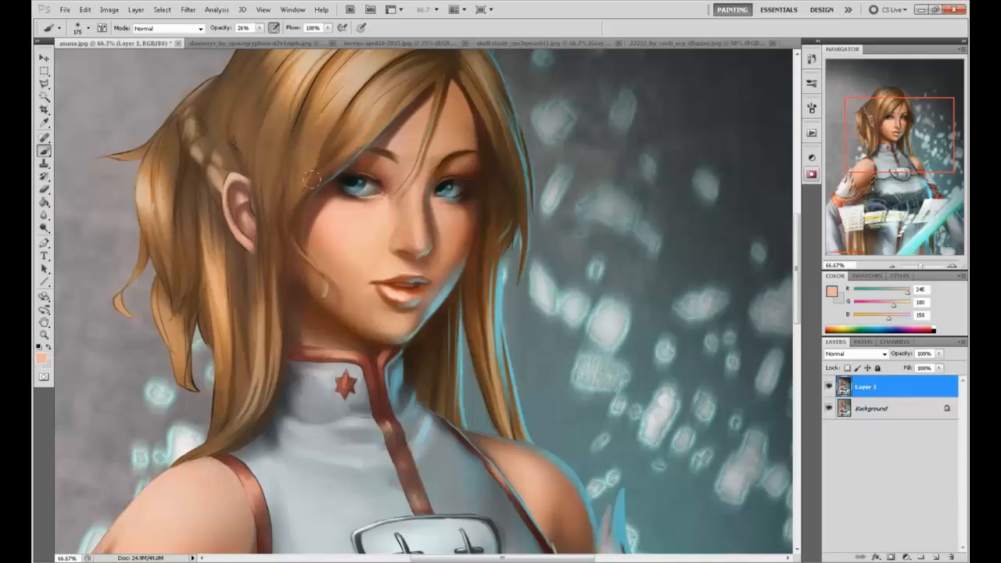
pyautogui.moveTo(315, 180); pyautogui.dragTo(323, 200)
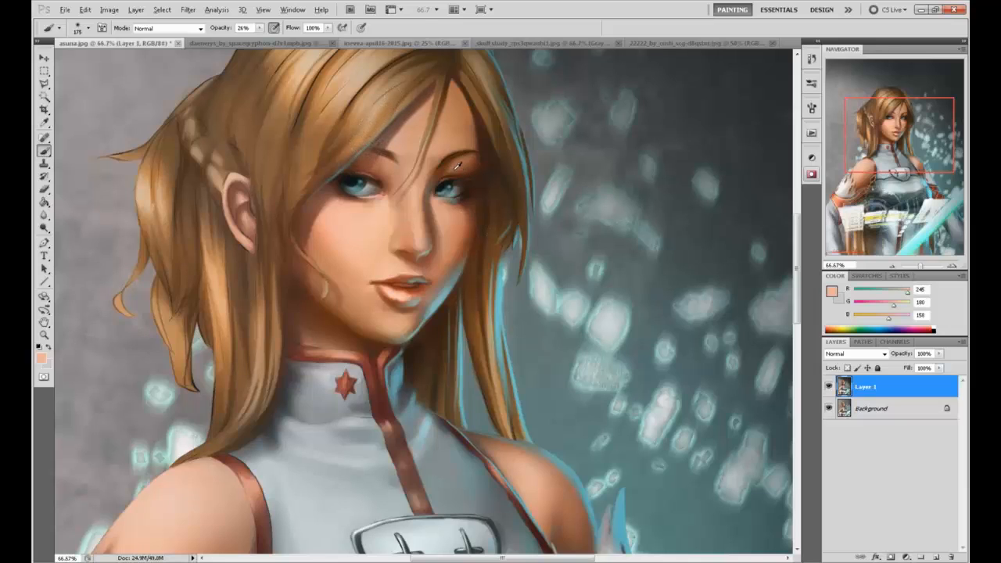
# Reduce the brush to 80 px and retouch both eyebrows with sampled skin tones and dark browns
pyautogui.keyDown('alt'); pyautogui.click(442, 141); pyautogui.keyUp('alt')
pyautogui.press('[')
pyautogui.press('[')
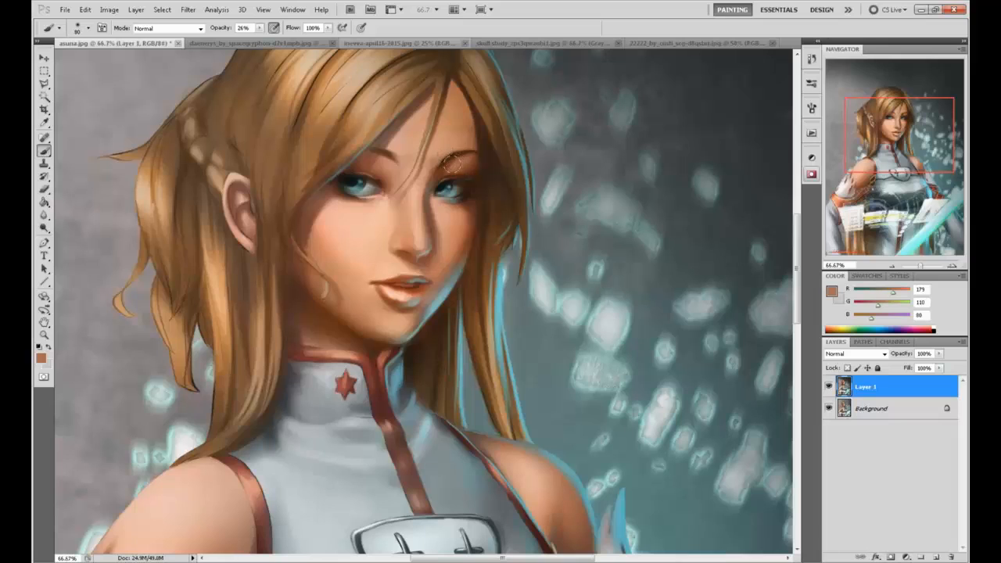
pyautogui.keyDown('alt'); pyautogui.click(383, 161); pyautogui.keyUp('alt')
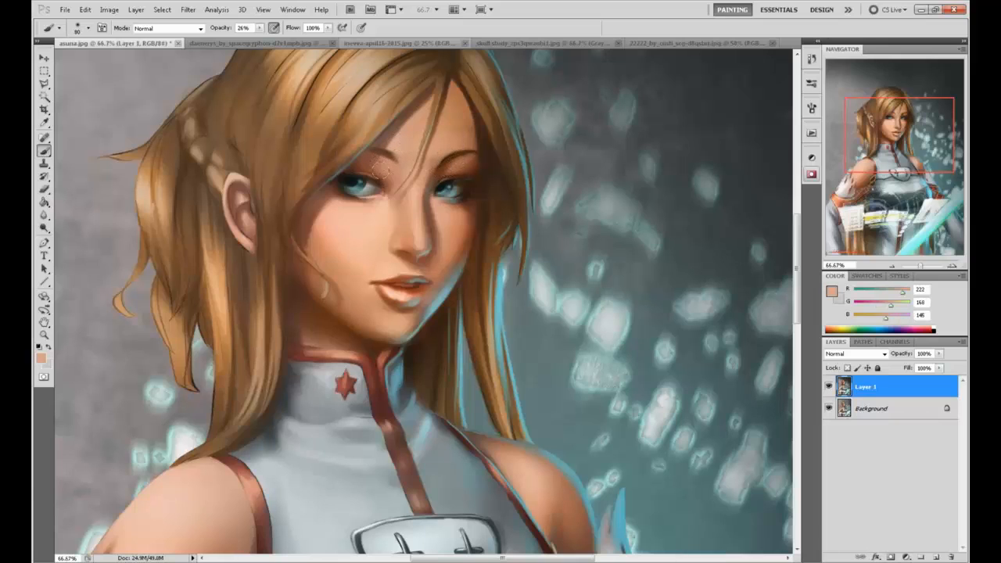
pyautogui.keyDown('alt'); pyautogui.click(383, 156); pyautogui.keyUp('alt')
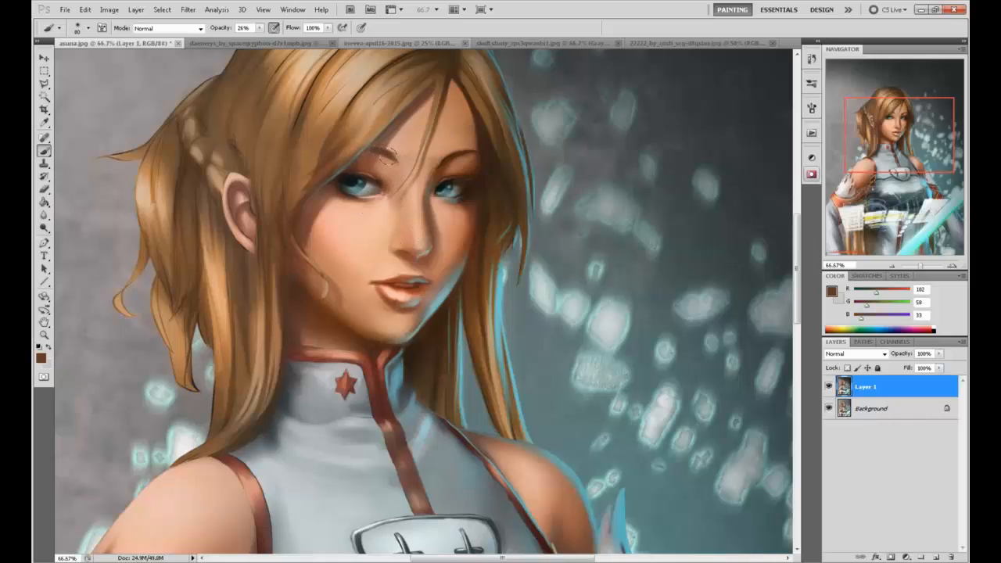
pyautogui.keyDown('alt'); pyautogui.click(386, 155); pyautogui.keyUp('alt')
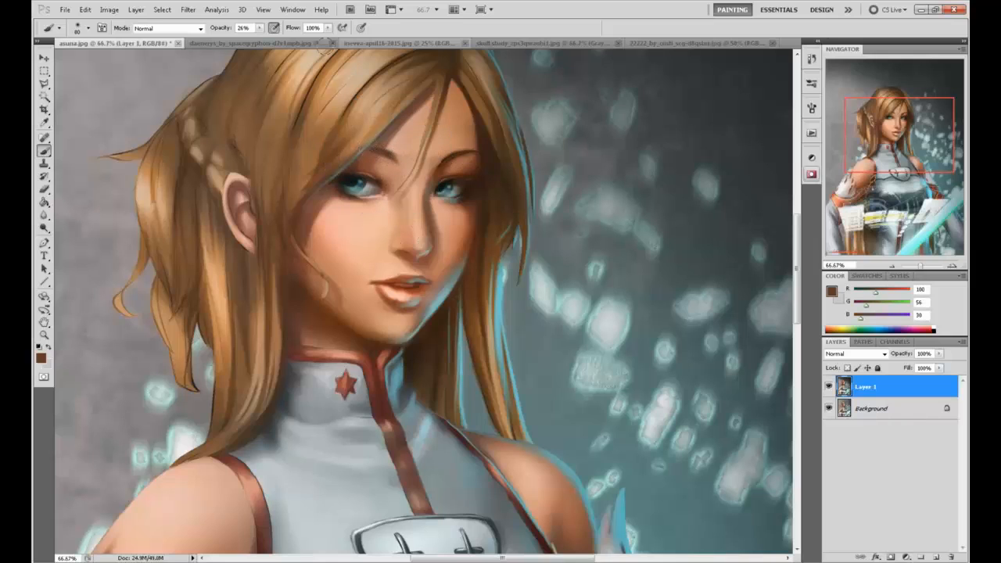
# Raise the brush opacity to 100% and reshape the character's left eyebrow with sampled brow browns and forehead skin tones
pyautogui.moveTo(254, 27)
pyautogui.mouseDown()
pyautogui.moveTo(262, 39)
pyautogui.moveTo(376, 51)
pyautogui.mouseUp()
pyautogui.click(452, 160)
pyautogui.keyDown('alt'); pyautogui.click(431, 146); pyautogui.keyUp('alt')
pyautogui.keyDown('alt'); pyautogui.click(427, 170); pyautogui.keyUp('alt')
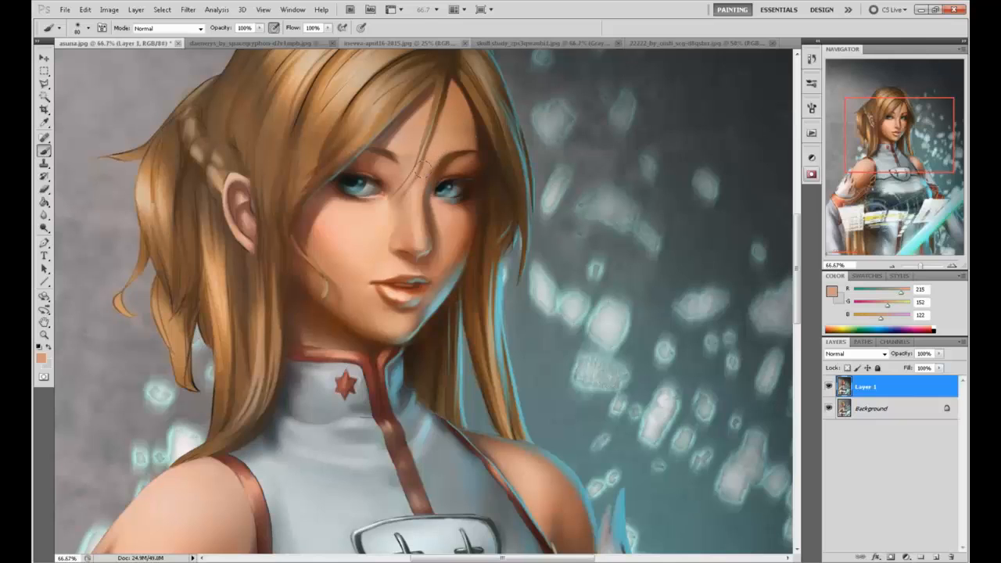
pyautogui.keyDown('alt'); pyautogui.click(450, 144); pyautogui.keyUp('alt')
pyautogui.keyDown('alt'); pyautogui.click(466, 138); pyautogui.keyUp('alt')
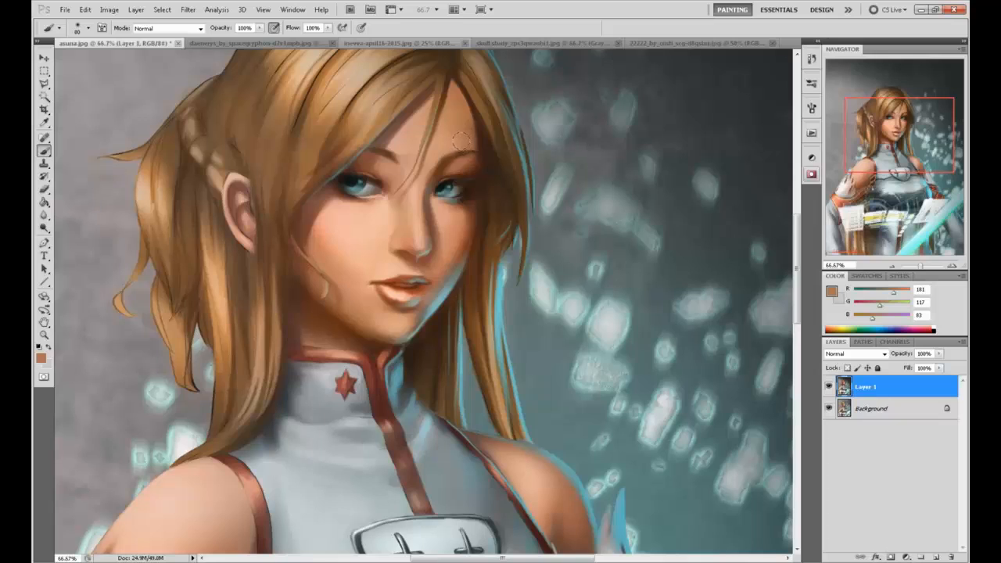
pyautogui.keyDown('alt'); pyautogui.click(452, 154); pyautogui.keyUp('alt')
pyautogui.keyDown('alt'); pyautogui.click(442, 161); pyautogui.keyUp('alt')
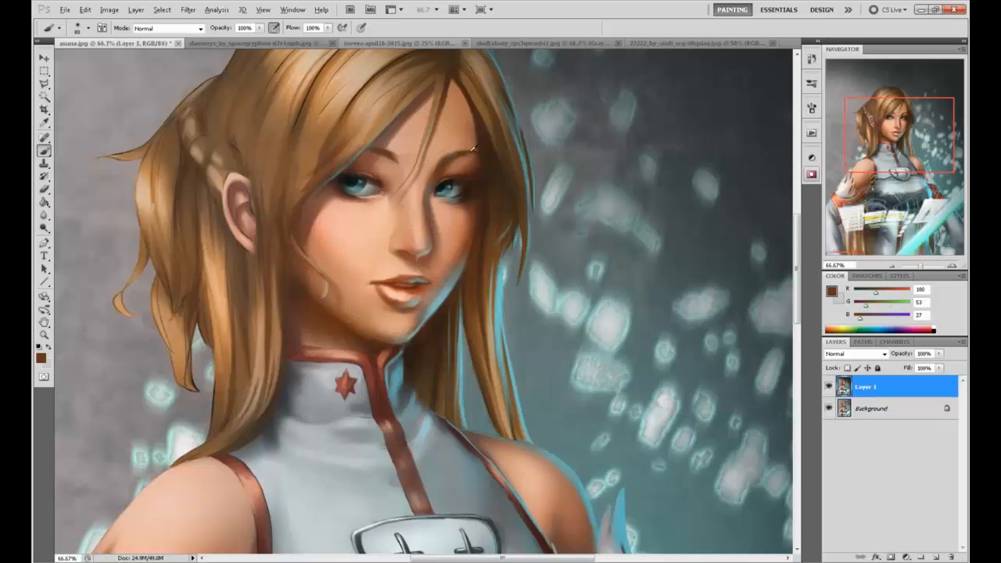
pyautogui.keyDown('alt'); pyautogui.click(460, 141); pyautogui.keyUp('alt')
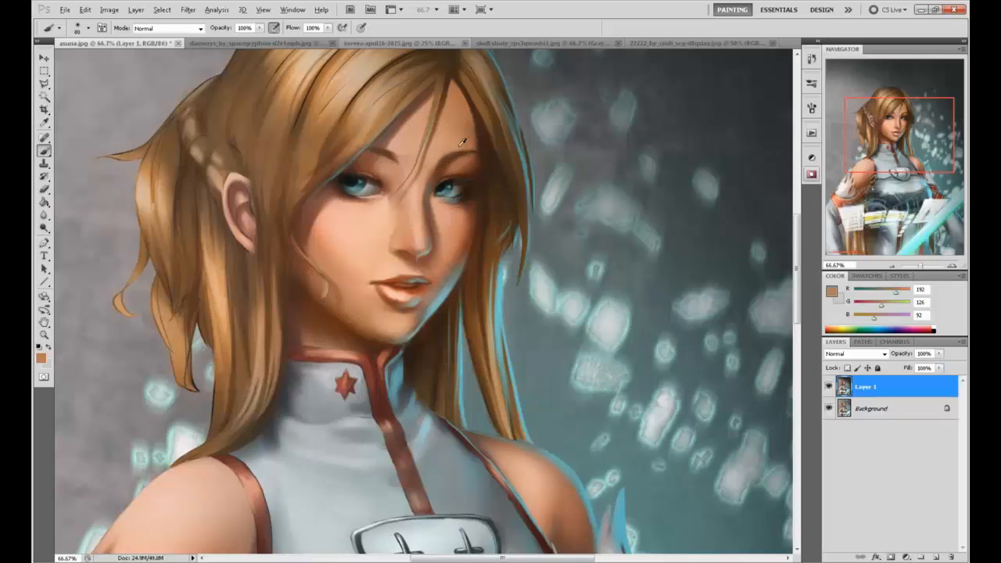
pyautogui.keyDown('alt'); pyautogui.click(463, 142); pyautogui.keyUp('alt')
pyautogui.keyDown('alt'); pyautogui.click(447, 164); pyautogui.keyUp('alt')
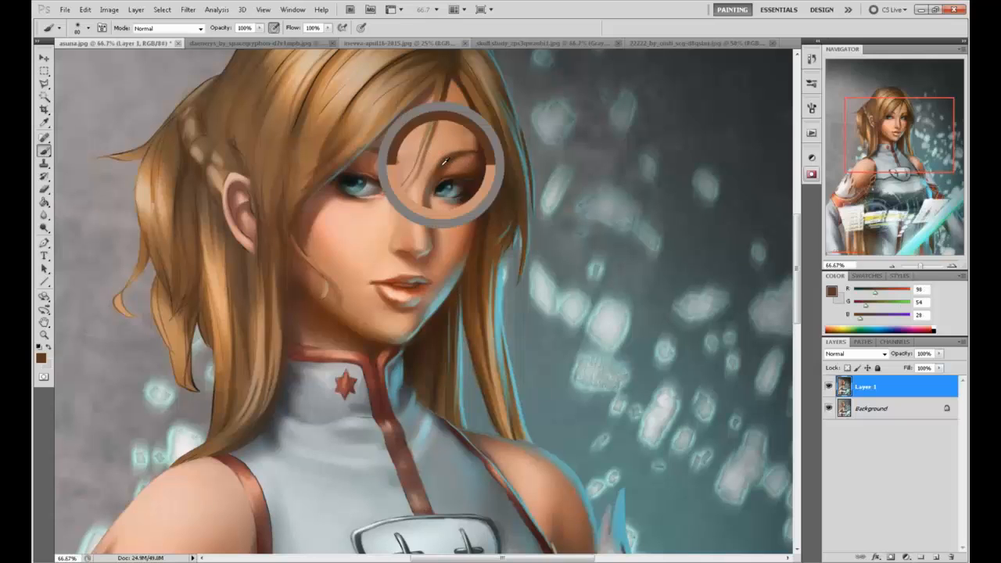
# Enlarge the brush to 125 px and flip the canvas horizontally at 50% zoom
pyautogui.hotkey('ctrl', '-')
pyautogui.press(']')
pyautogui.press(']')
pyautogui.press(']')
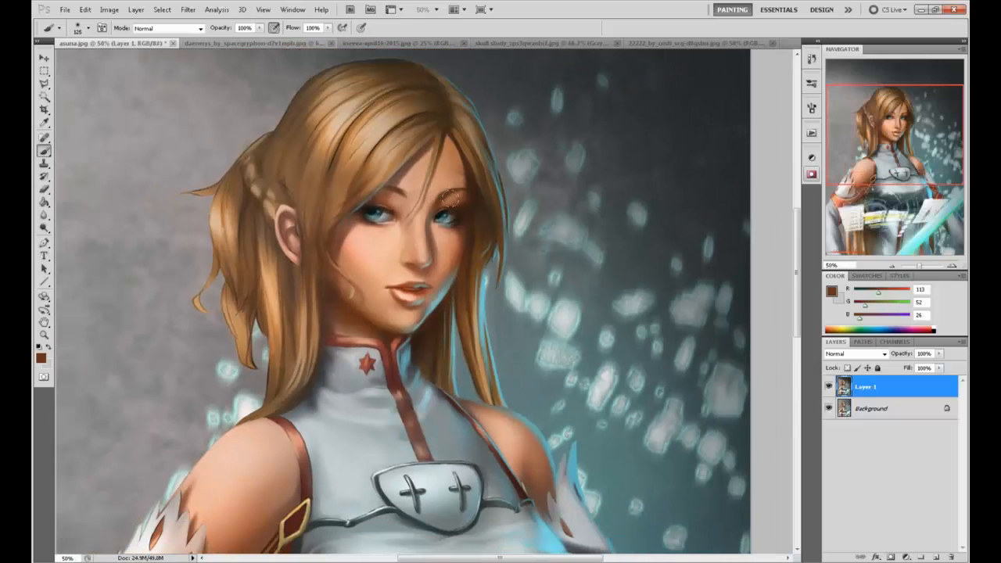
pyautogui.press('h')
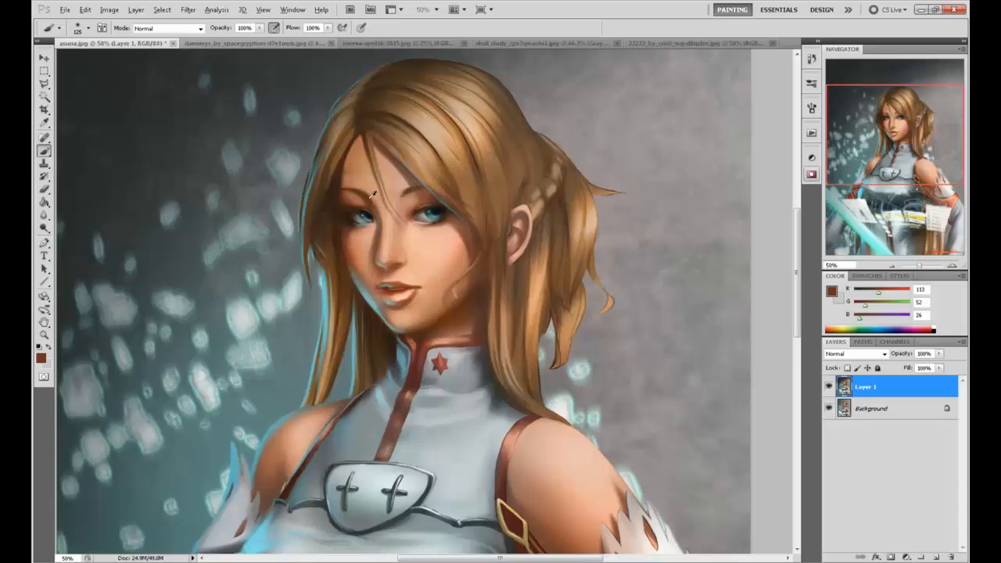
# Refine both eyebrows and the surrounding forehead on the flipped face with sampled browns and skin tones
pyautogui.keyDown('alt'); pyautogui.click(349, 168); pyautogui.keyUp('alt')
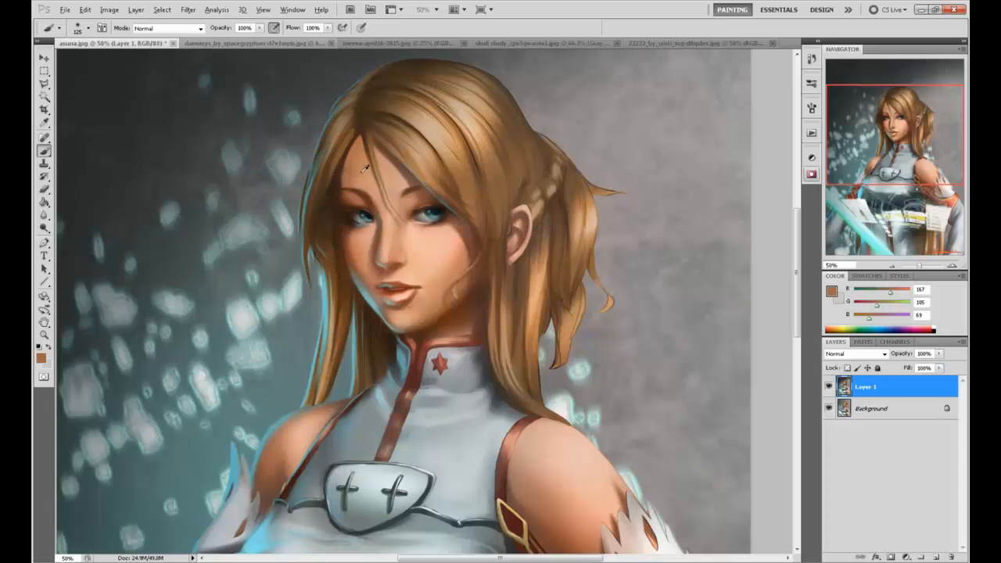
pyautogui.keyDown('alt'); pyautogui.click(335, 160); pyautogui.keyUp('alt')
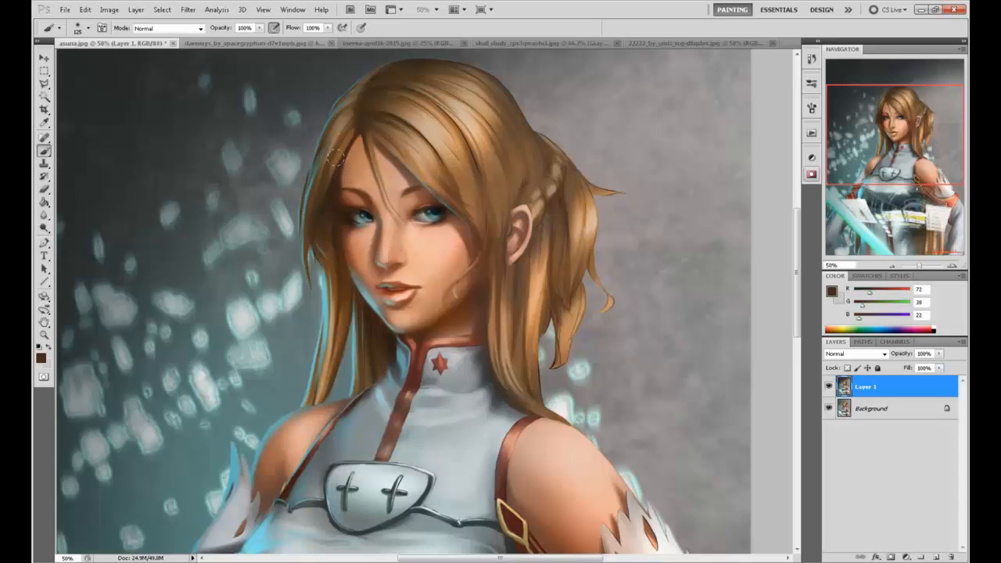
pyautogui.keyDown('alt'); pyautogui.click(399, 179); pyautogui.keyUp('alt')
pyautogui.keyDown('alt'); pyautogui.click(427, 189); pyautogui.keyUp('alt')
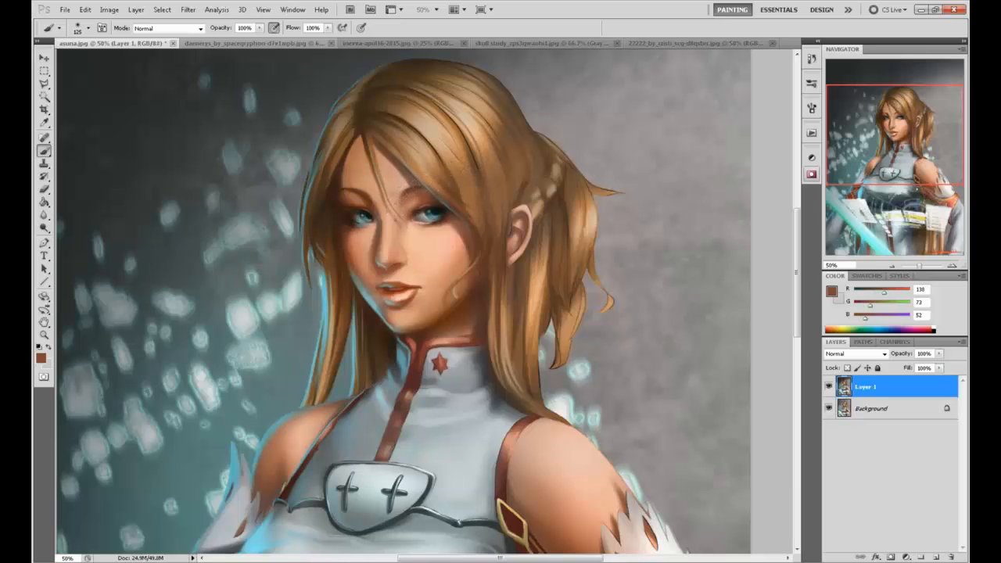
pyautogui.keyDown('alt'); pyautogui.click(390, 179); pyautogui.keyUp('alt')
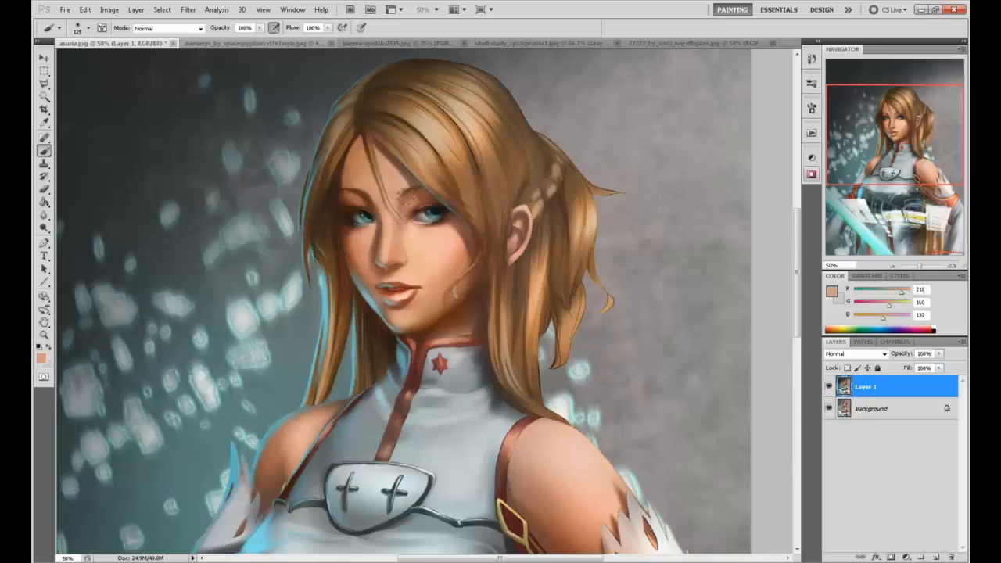
pyautogui.keyDown('alt'); pyautogui.click(369, 194); pyautogui.keyUp('alt')
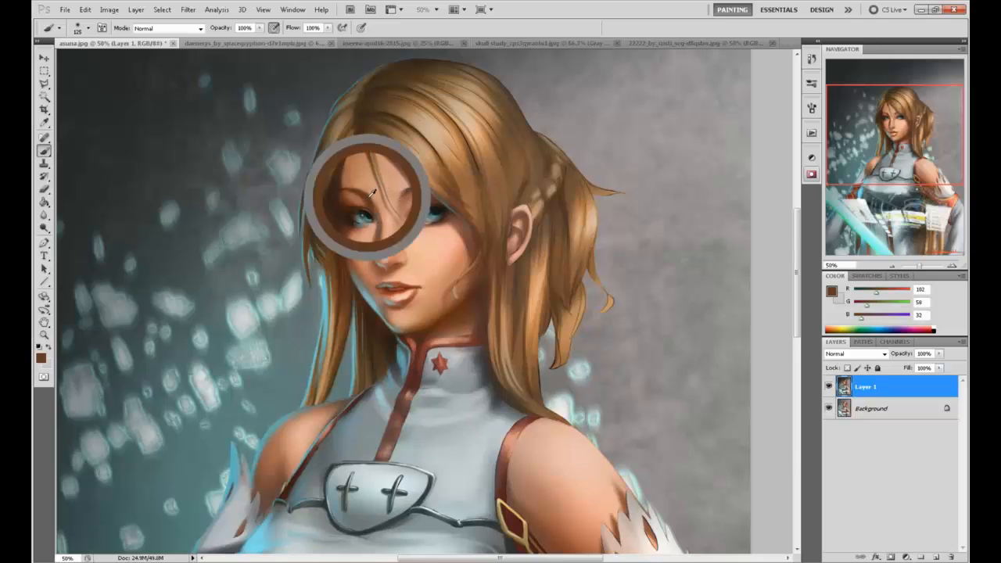
pyautogui.keyDown('alt'); pyautogui.click(410, 186); pyautogui.keyUp('alt')
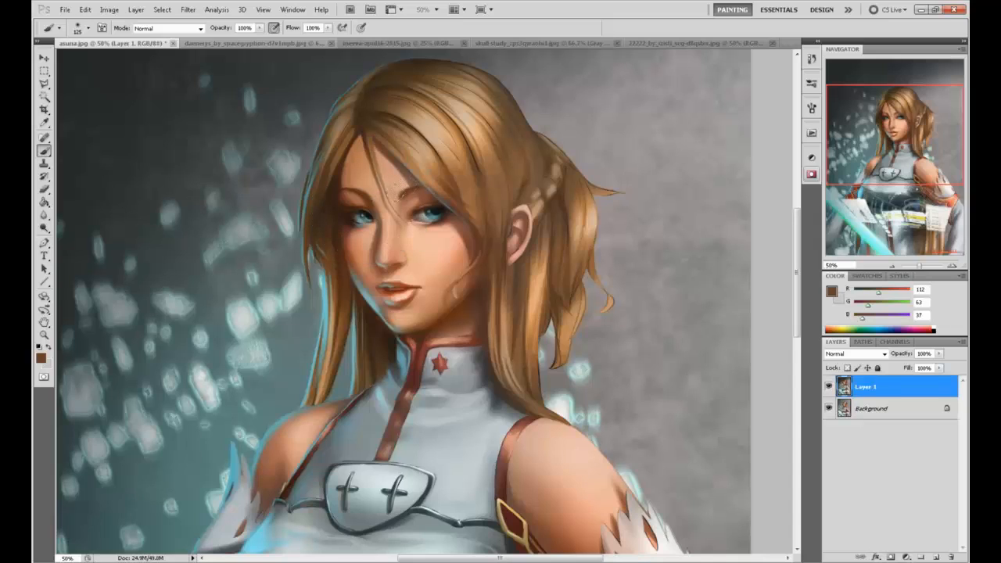
# Blend the shaded cheek beside the nose with nearby sampled mid-brown skin tones
pyautogui.keyDown('alt'); pyautogui.click(374, 247); pyautogui.keyUp('alt')
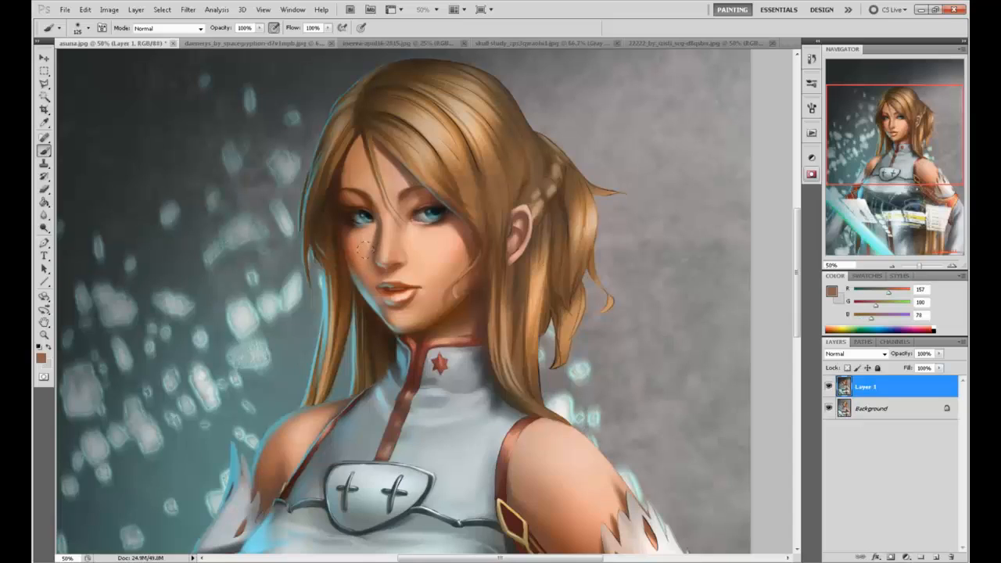
pyautogui.keyDown('alt'); pyautogui.click(366, 262); pyautogui.keyUp('alt')
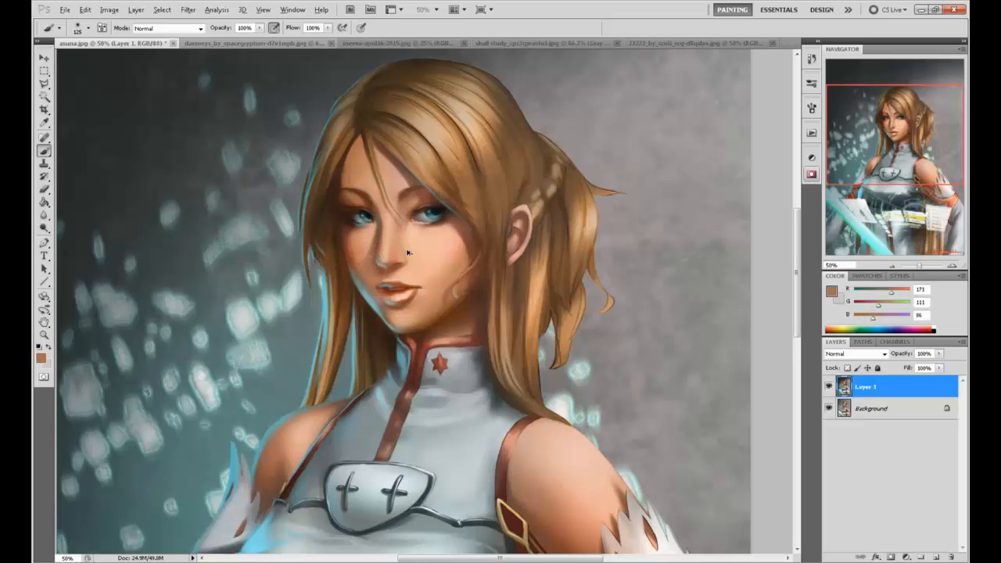
pyautogui.keyDown('alt'); pyautogui.click(372, 256); pyautogui.keyUp('alt')
pyautogui.keyDown('alt'); pyautogui.click(365, 261); pyautogui.keyUp('alt')
# Enlarge the brush to 300 px and shade the cheek and jaw below the character's right eye with sampled warm browns
pyautogui.keyDown('alt'); pyautogui.click(474, 235); pyautogui.keyUp('alt')
pyautogui.press(']')
pyautogui.moveTo(459, 240); pyautogui.dragTo(449, 281)
pyautogui.hotkey('ctrl', 'z')
pyautogui.keyDown('alt'); pyautogui.click(472, 233); pyautogui.keyUp('alt')
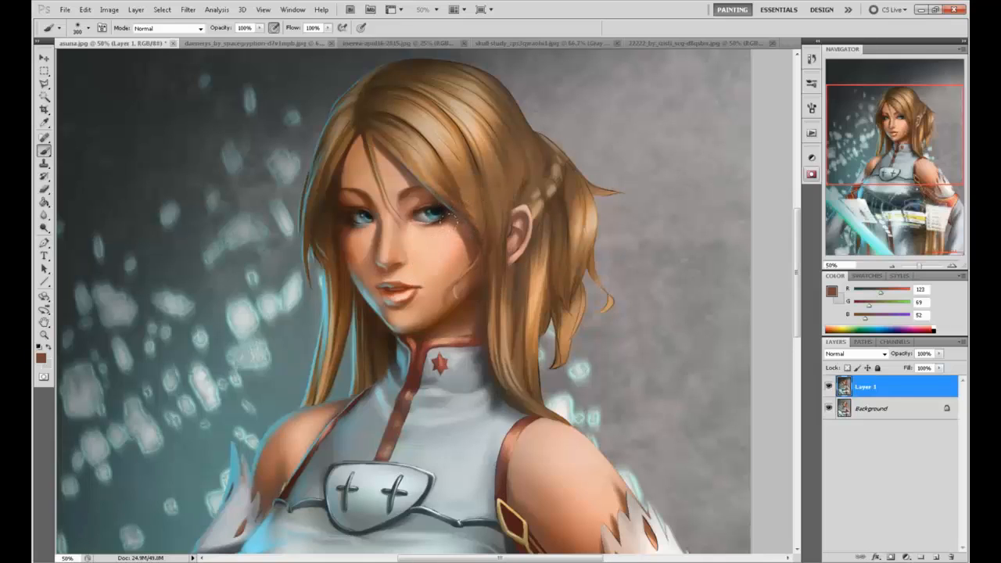
pyautogui.moveTo(468, 242); pyautogui.dragTo(447, 301)
pyautogui.hotkey('ctrl', 'z')
pyautogui.keyDown('alt'); pyautogui.click(476, 236); pyautogui.keyUp('alt')
pyautogui.moveTo(471, 245); pyautogui.dragTo(435, 308)
pyautogui.keyDown('alt'); pyautogui.click(438, 301); pyautogui.keyUp('alt')
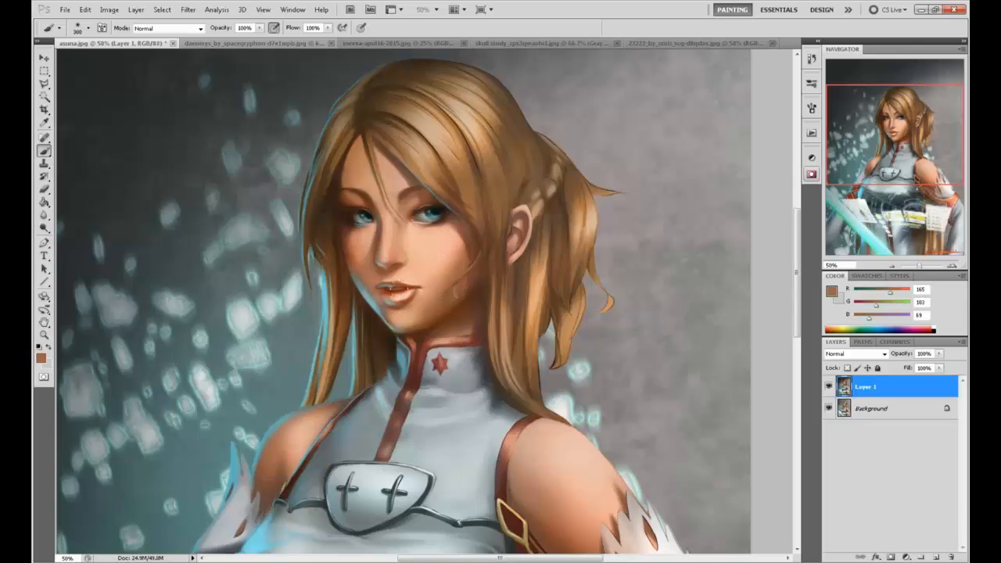
pyautogui.keyDown('alt'); pyautogui.click(418, 308); pyautogui.keyUp('alt')
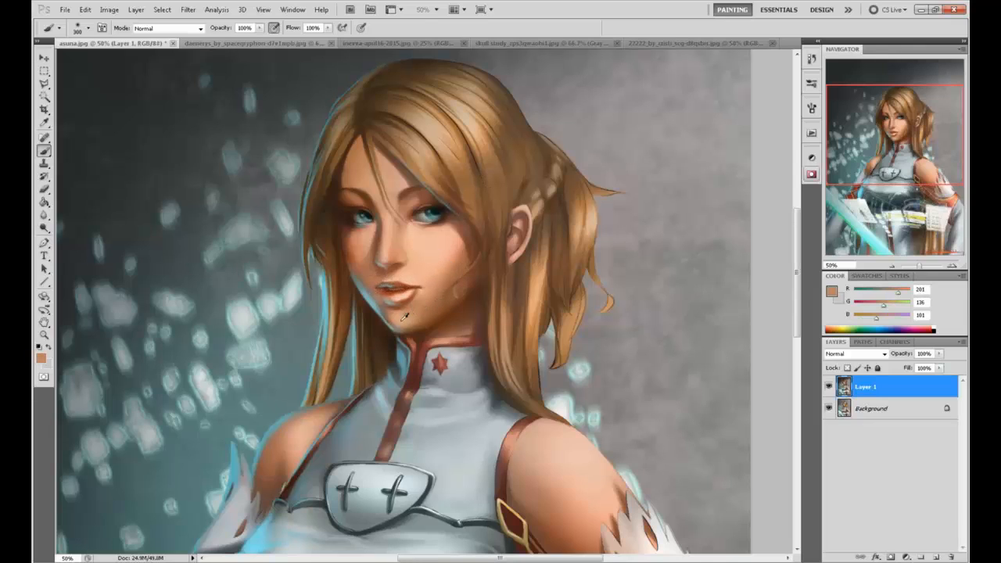
# Shrink the brush and refine the upper lip area and mouth corner with sampled skin, brown and reddish tones
pyautogui.keyDown('alt'); pyautogui.click(408, 239); pyautogui.keyUp('alt')
pyautogui.press('[')
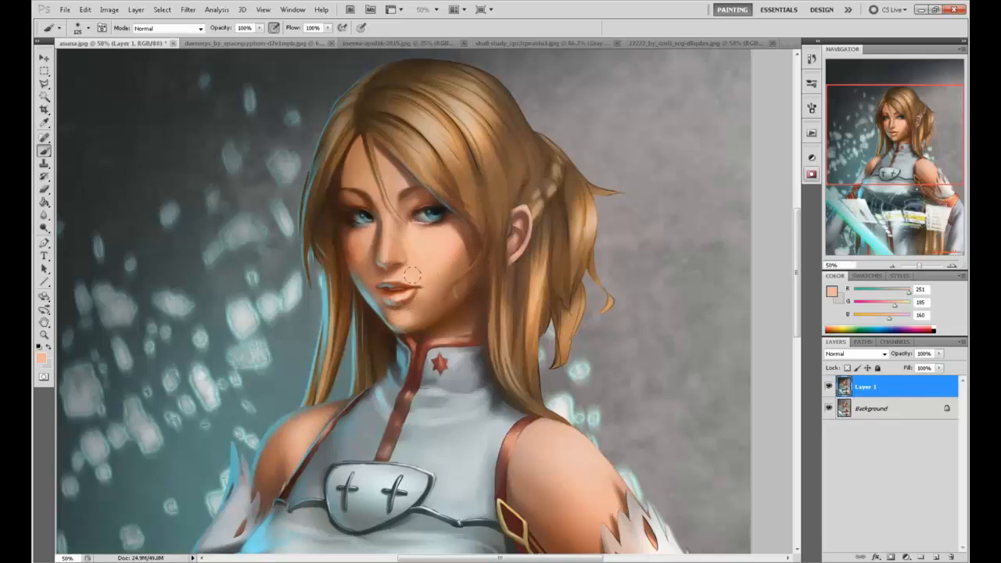
pyautogui.keyDown('alt'); pyautogui.click(422, 288); pyautogui.keyUp('alt')
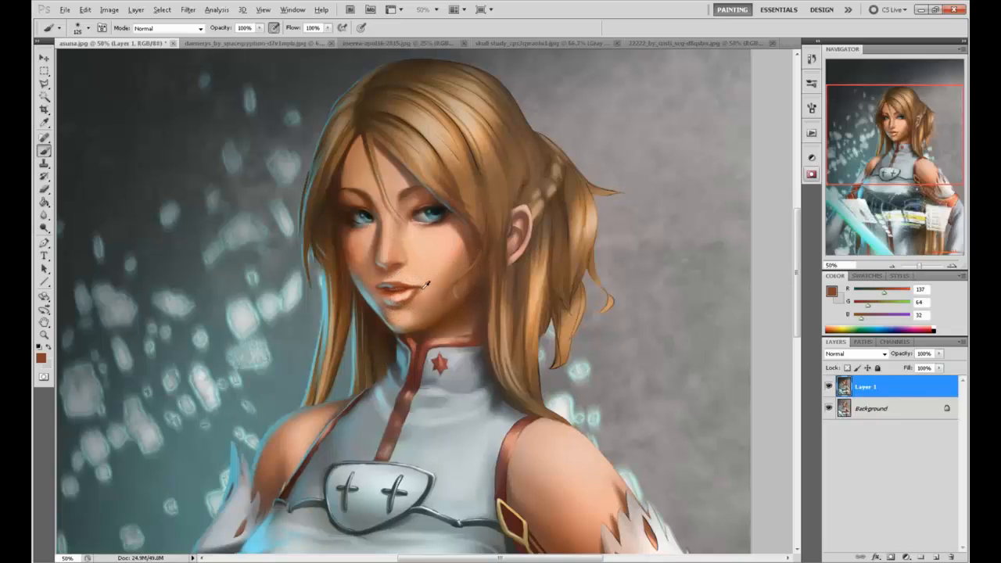
pyautogui.keyDown('alt'); pyautogui.click(383, 288); pyautogui.keyUp('alt')
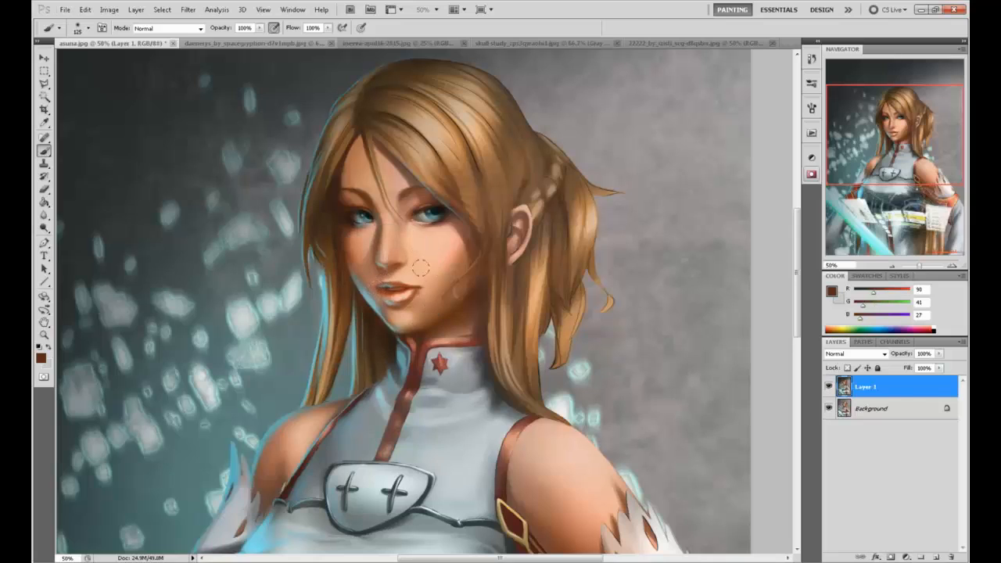
pyautogui.keyDown('alt'); pyautogui.click(396, 277); pyautogui.keyUp('alt')
pyautogui.keyDown('alt'); pyautogui.click(399, 277); pyautogui.keyUp('alt')
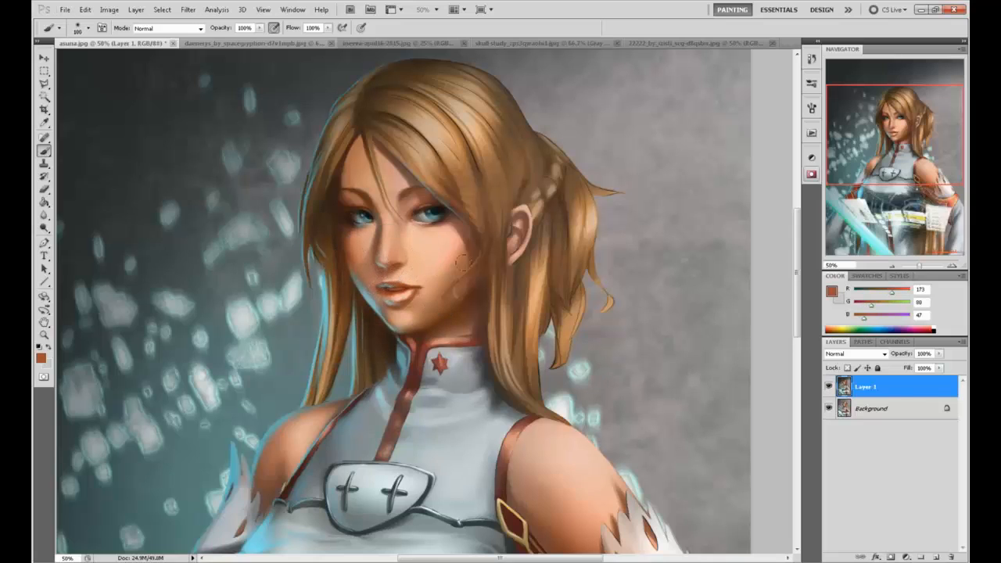
pyautogui.moveTo(416, 286); pyautogui.dragTo(435, 291)
# Repaint the lips with a much smaller brush using sampled browns, pale pink and reddish brown, RGB 160, 65, 38
pyautogui.keyDown('alt'); pyautogui.click(391, 287); pyautogui.keyUp('alt')
pyautogui.keyDown('alt'); pyautogui.click(383, 266); pyautogui.keyUp('alt')
pyautogui.keyDown('alt'); pyautogui.click(391, 289); pyautogui.keyUp('alt')
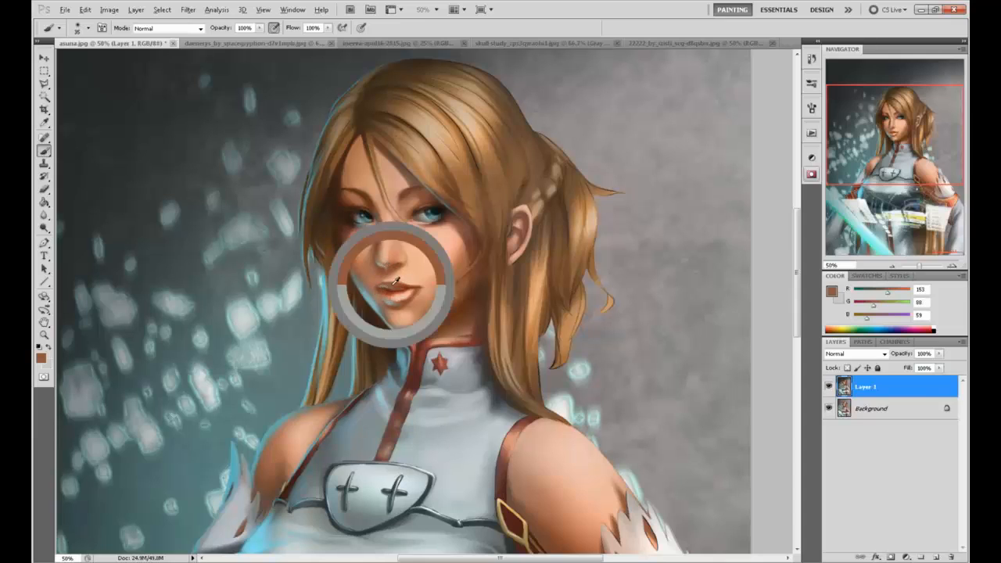
pyautogui.keyDown('alt'); pyautogui.click(385, 292); pyautogui.keyUp('alt')
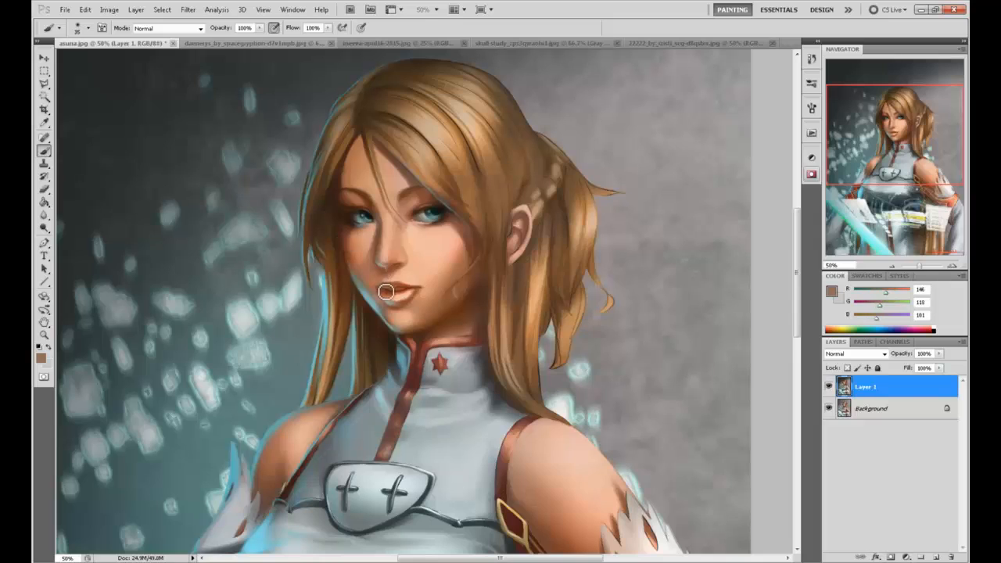
pyautogui.keyDown('alt'); pyautogui.click(386, 282); pyautogui.keyUp('alt')
pyautogui.keyDown('alt'); pyautogui.click(397, 297); pyautogui.keyUp('alt')
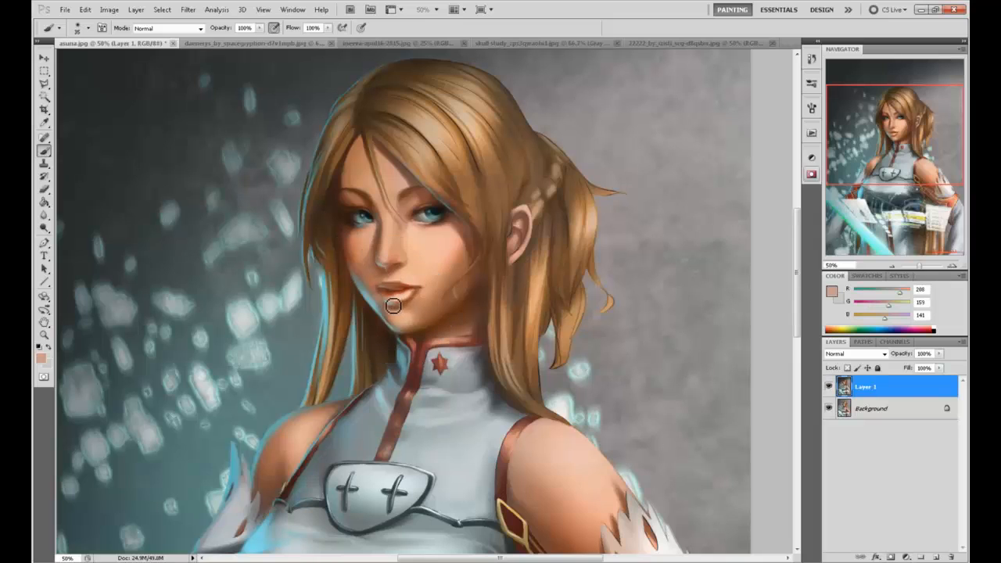
pyautogui.keyDown('alt'); pyautogui.click(391, 291); pyautogui.keyUp('alt')
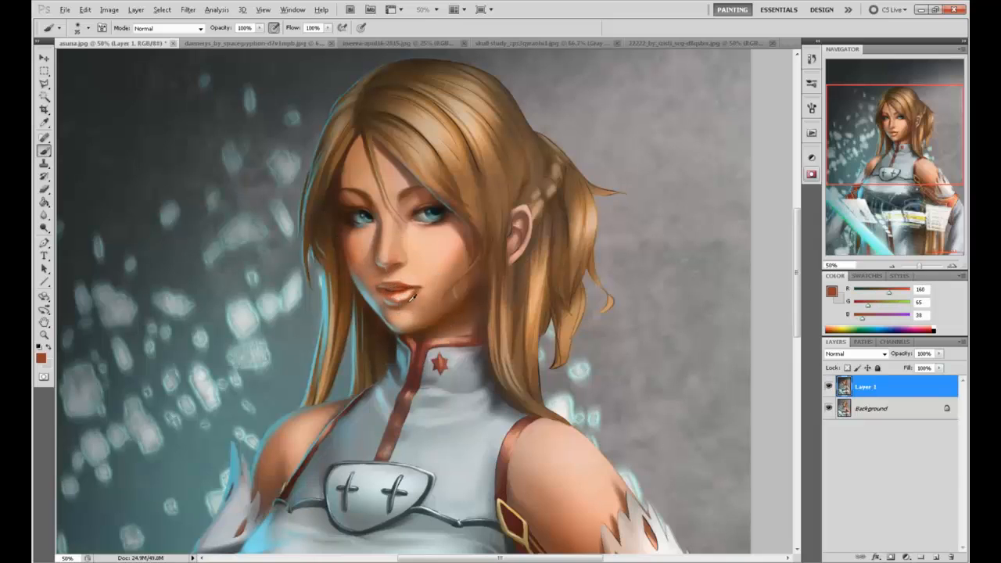
# Enlarge the brush to 60 px and refine the chin below the lips and the upper lip edge with sampled orange and brown tones
pyautogui.keyDown('alt'); pyautogui.click(399, 299); pyautogui.keyUp('alt')
pyautogui.press(']')
pyautogui.press(']')
pyautogui.press(']')
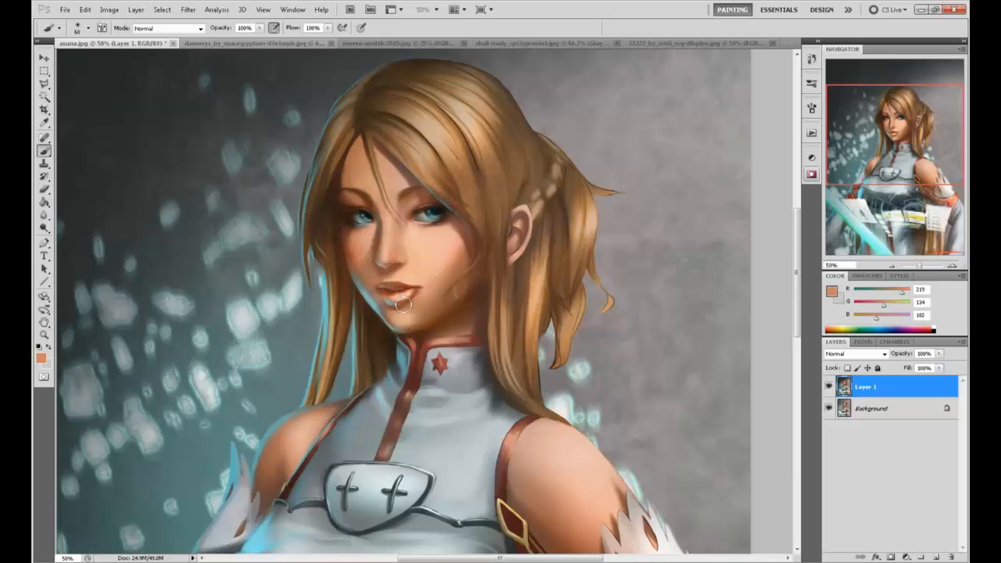
pyautogui.keyDown('alt'); pyautogui.click(391, 274); pyautogui.keyUp('alt')
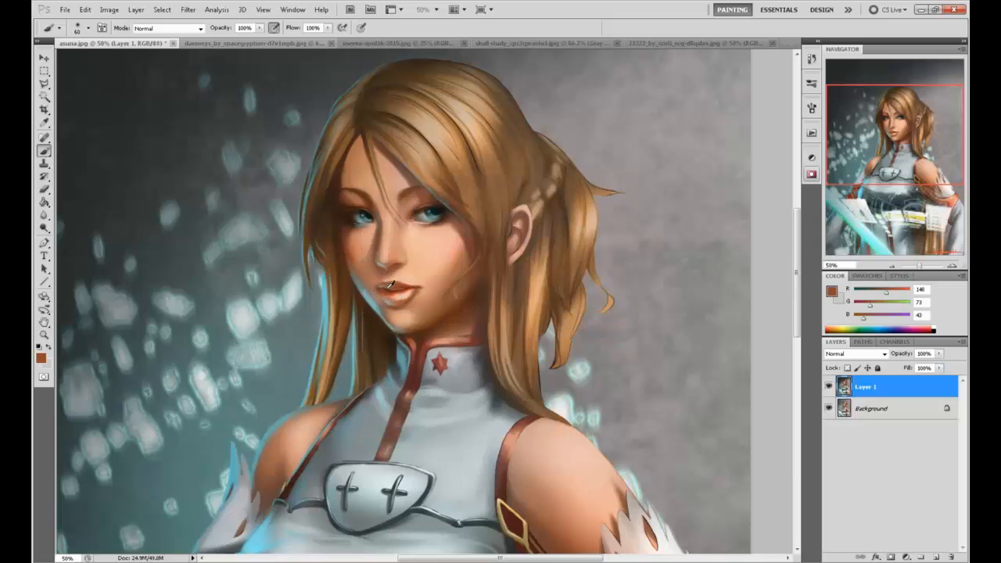
pyautogui.keyDown('alt'); pyautogui.click(379, 290); pyautogui.keyUp('alt')
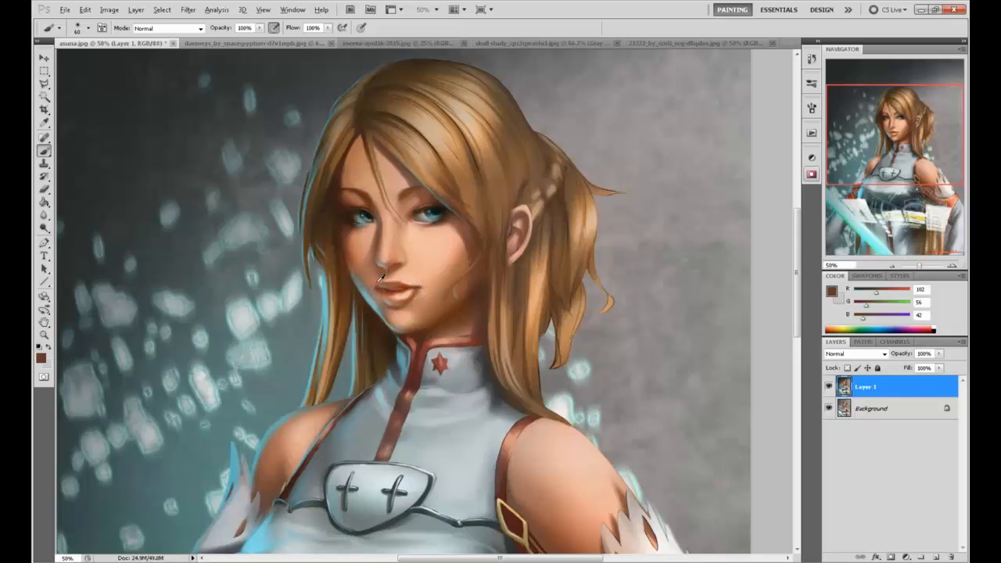
# Blend the skin between the nose and upper lip with sampled light peach and mid-brown tones
pyautogui.keyDown('alt'); pyautogui.click(381, 275); pyautogui.keyUp('alt')
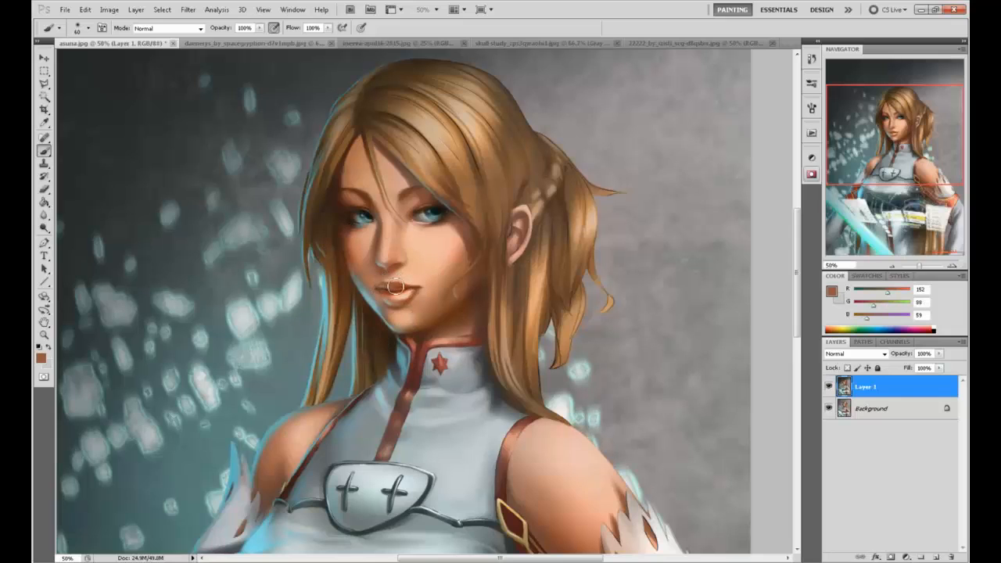
pyautogui.keyDown('alt'); pyautogui.click(402, 262); pyautogui.keyUp('alt')
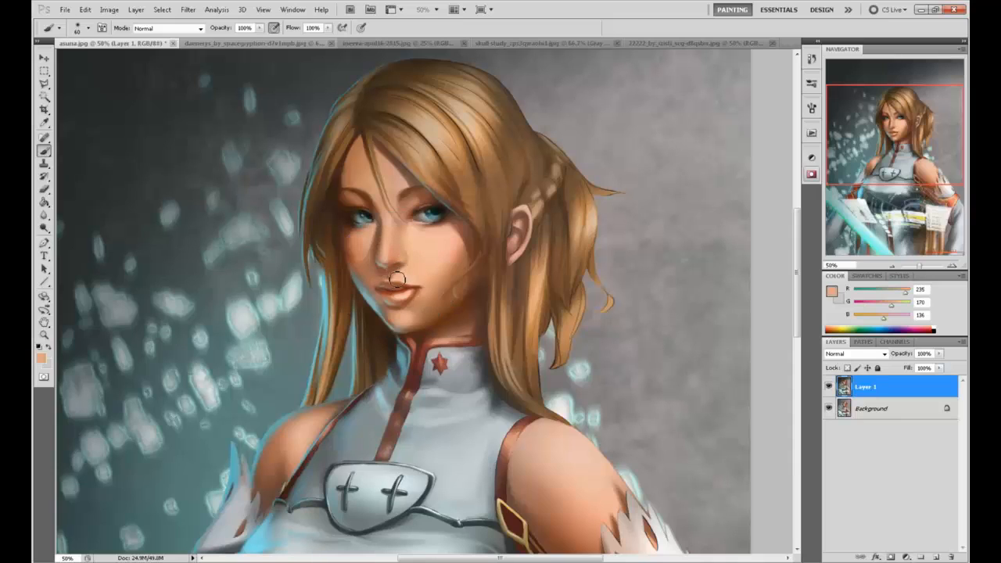
pyautogui.keyDown('alt'); pyautogui.click(392, 274); pyautogui.keyUp('alt')
pyautogui.keyDown('alt'); pyautogui.click(389, 279); pyautogui.keyUp('alt')
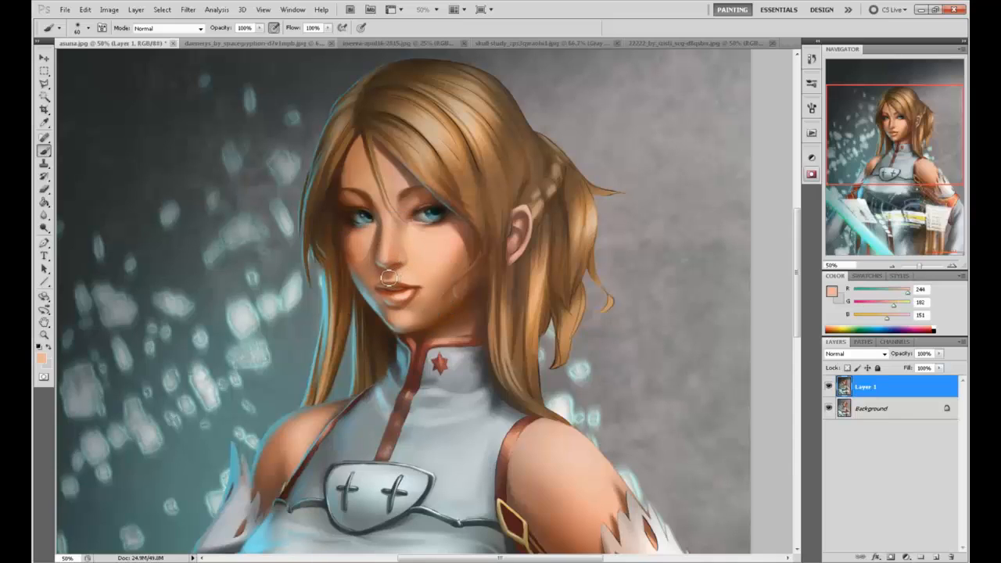
pyautogui.keyDown('alt'); pyautogui.click(389, 278); pyautogui.keyUp('alt')
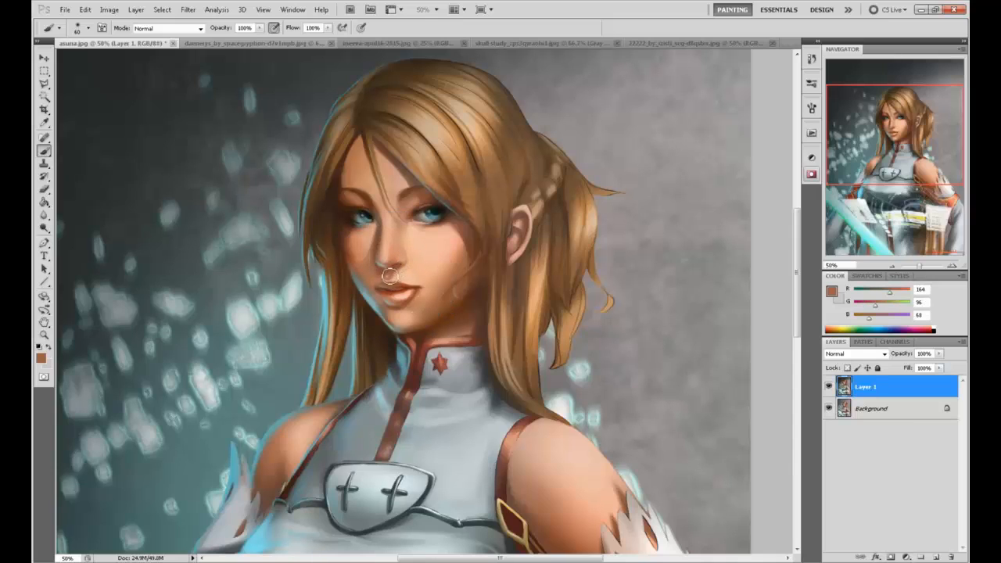
pyautogui.keyDown('alt'); pyautogui.click(392, 272); pyautogui.keyUp('alt')
pyautogui.keyDown('alt'); pyautogui.click(399, 256); pyautogui.keyUp('alt')
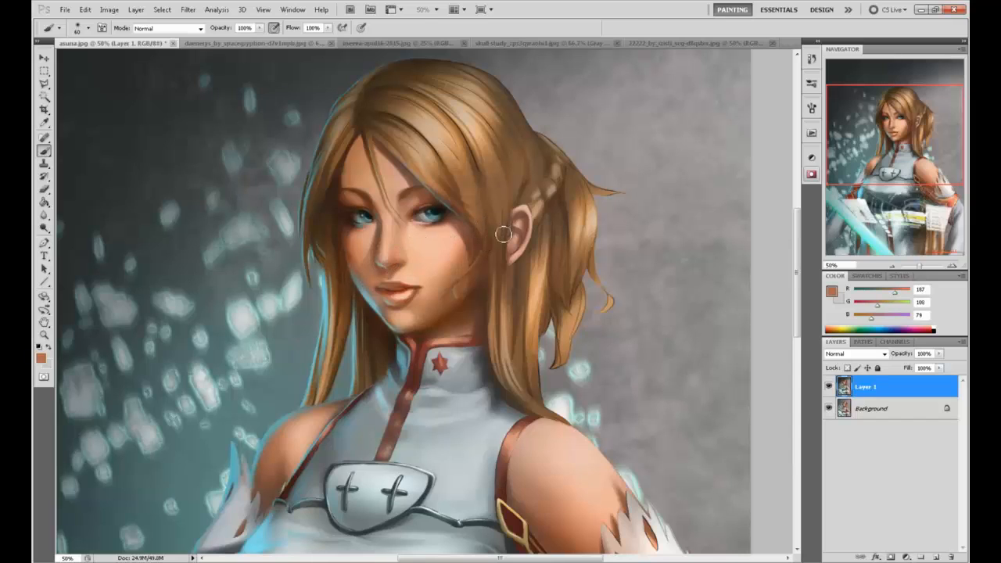
# Enlarge the brush to 150 px and smooth the nose bridge and upper cheek below the eye with sampled skin tones
pyautogui.press(']')
pyautogui.press(']')
pyautogui.press(']')
pyautogui.press(']')
pyautogui.keyDown('alt'); pyautogui.click(384, 227); pyautogui.keyUp('alt')
pyautogui.keyDown('alt'); pyautogui.click(396, 222); pyautogui.keyUp('alt')
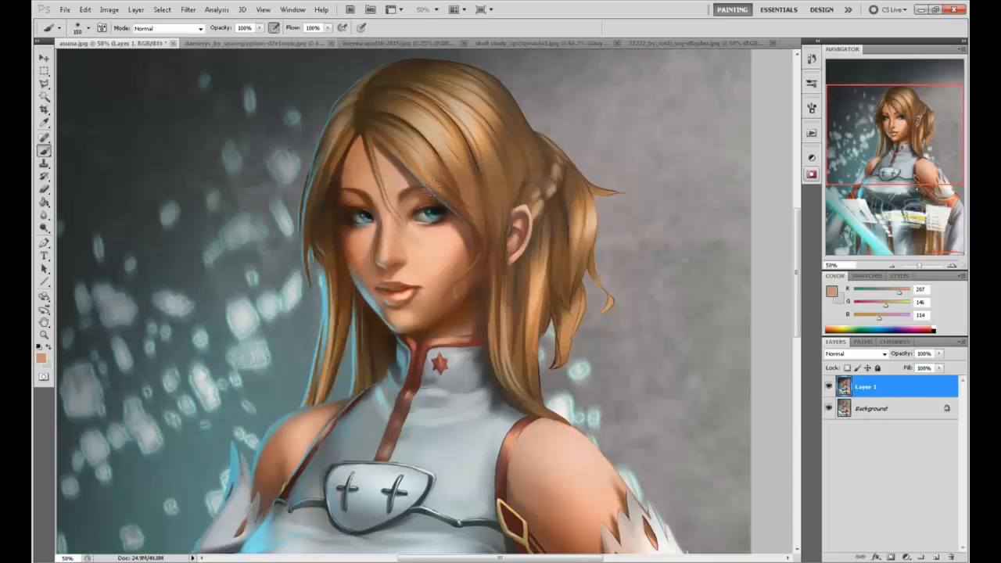
pyautogui.keyDown('alt'); pyautogui.click(415, 233); pyautogui.keyUp('alt')
pyautogui.keyDown('alt'); pyautogui.click(446, 242); pyautogui.keyUp('alt')
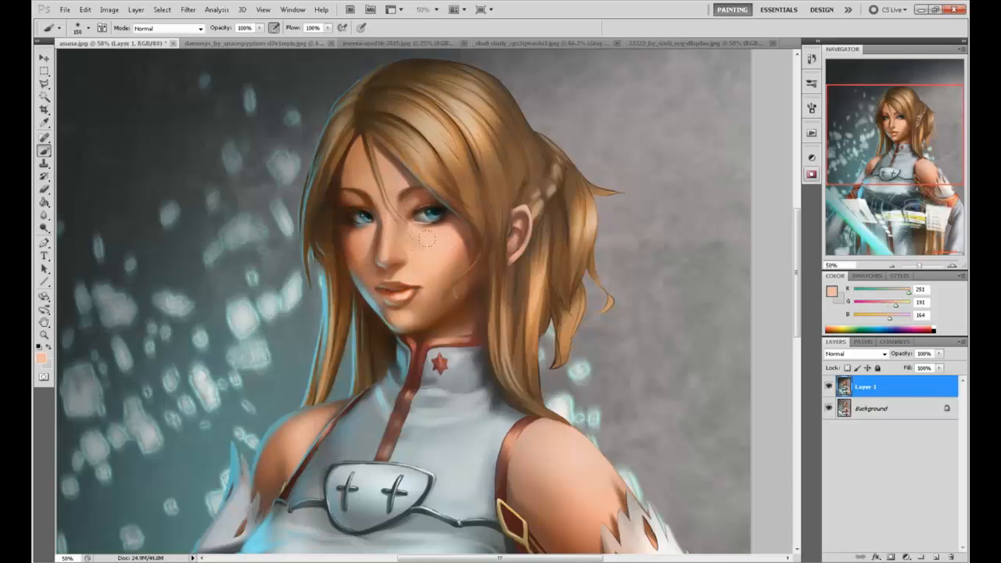
pyautogui.keyDown('alt'); pyautogui.click(418, 236); pyautogui.keyUp('alt')
# Flip the canvas horizontally and blend the cheek and skin beneath the eye beside the ear with sampled peach and brown tones
pyautogui.hotkey('ctrl', 'shift', 'h')
pyautogui.keyDown('alt'); pyautogui.click(407, 226); pyautogui.keyUp('alt')
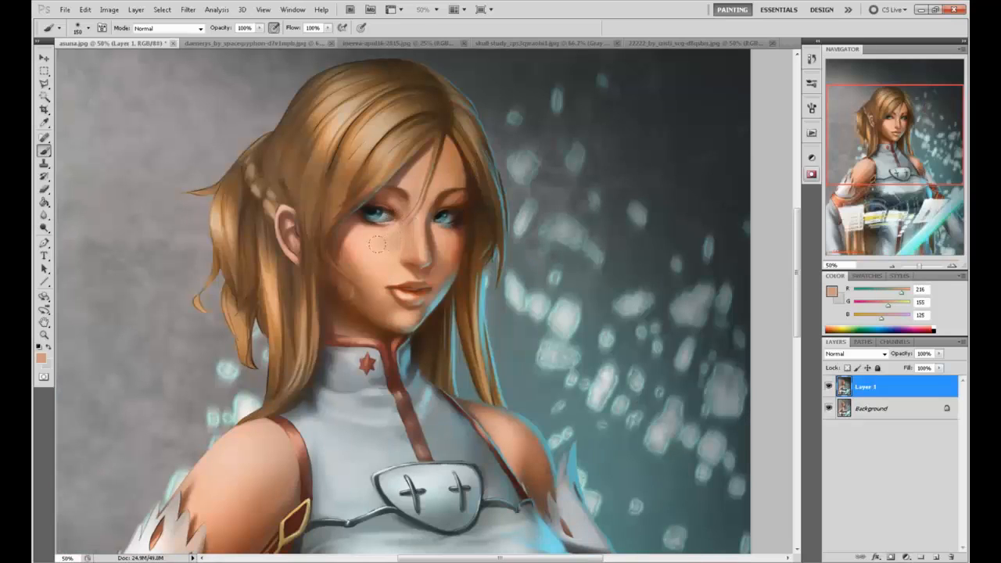
pyautogui.keyDown('alt'); pyautogui.click(394, 258); pyautogui.keyUp('alt')
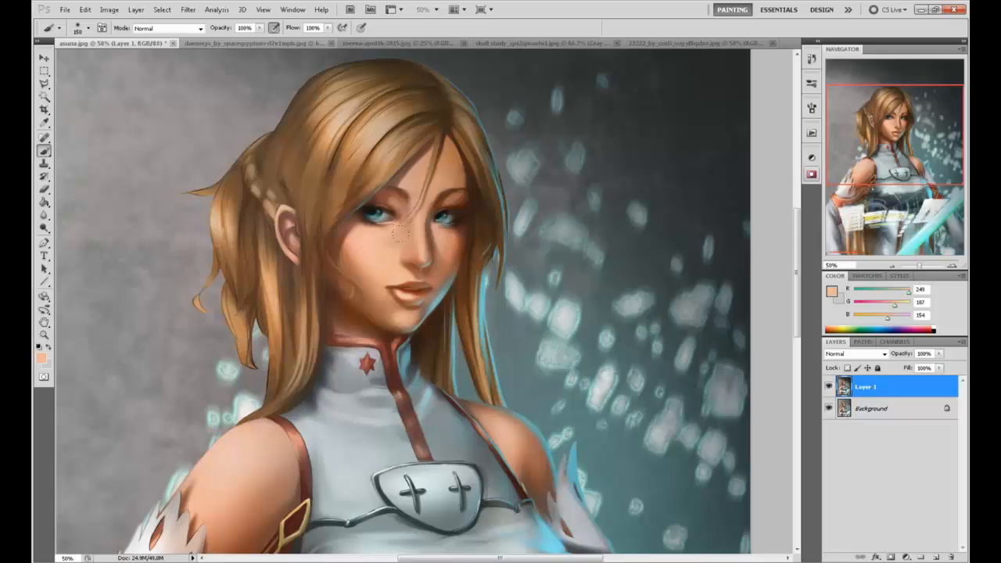
pyautogui.keyDown('alt'); pyautogui.click(383, 221); pyautogui.keyUp('alt')
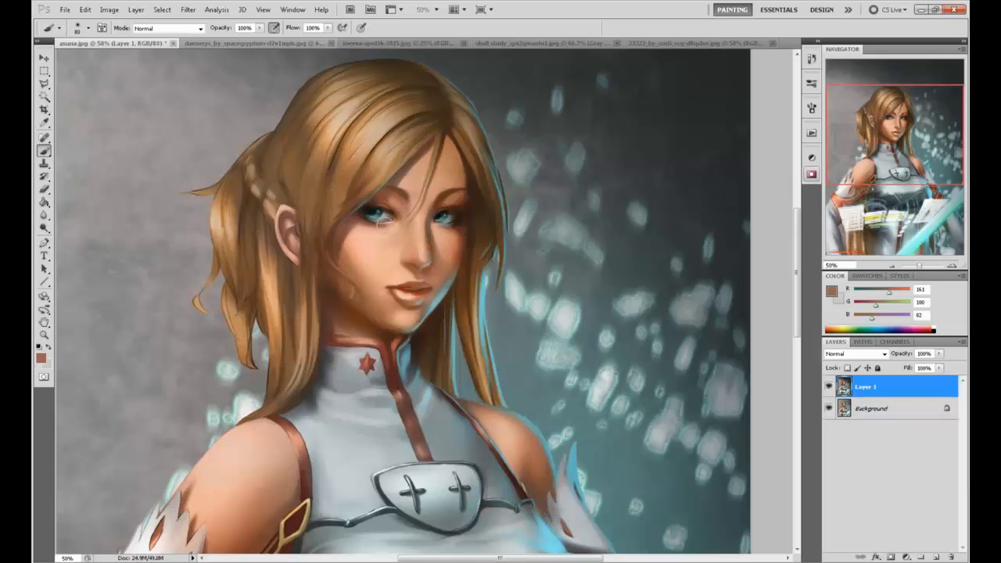
# Refine the lower eyelid and inner eye corner with a 70 px brush and sampled peach and tan tones
pyautogui.keyDown('alt'); pyautogui.click(385, 225); pyautogui.keyUp('alt')
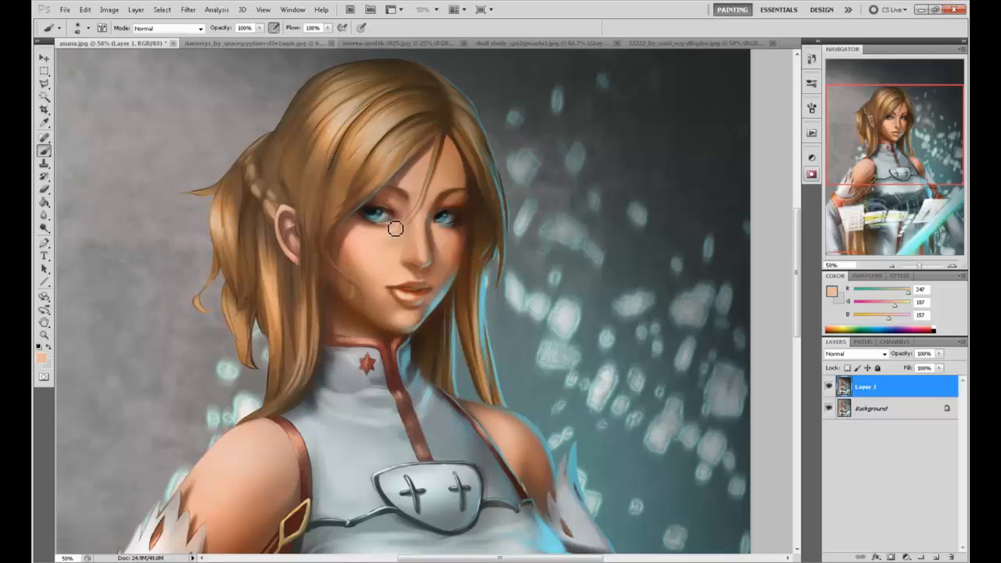
pyautogui.press(']')
pyautogui.press(']')
pyautogui.press(']')
pyautogui.keyDown('alt'); pyautogui.click(388, 225); pyautogui.keyUp('alt')
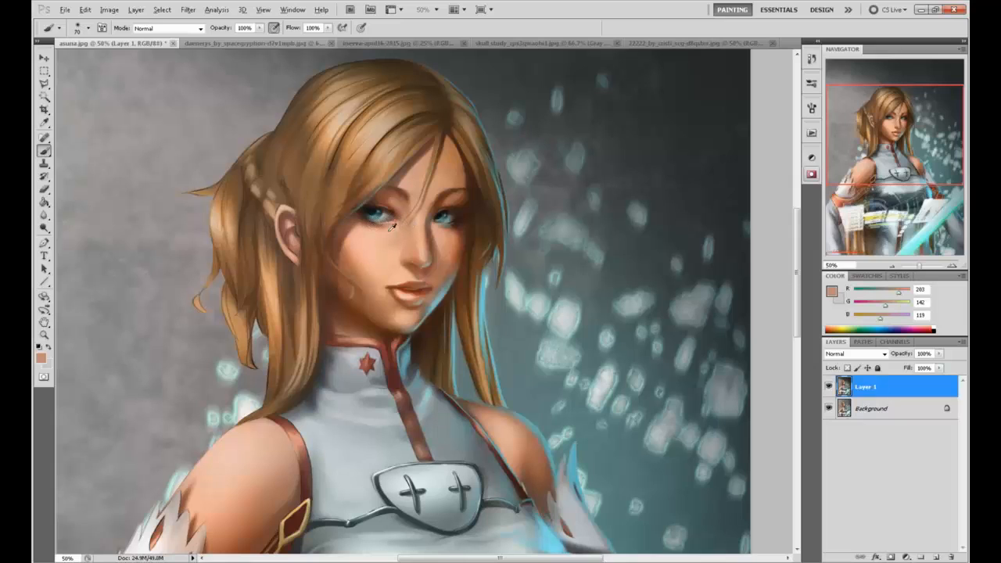
pyautogui.keyDown('alt'); pyautogui.click(396, 213); pyautogui.keyUp('alt')
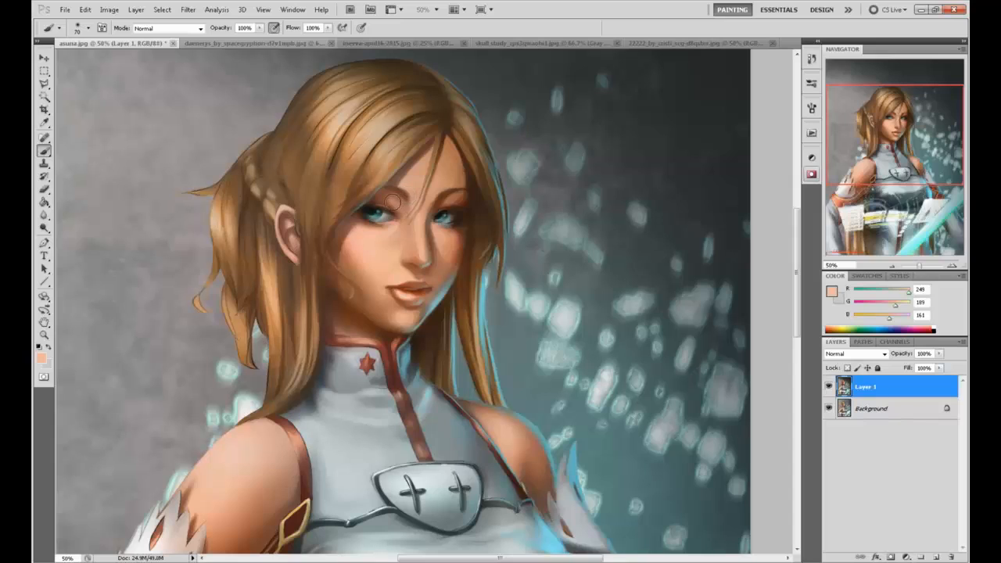
# Lower the brush opacity to 56% and shade the eye sockets and nose bridge with sampled dark browns
pyautogui.click(260, 28)
pyautogui.moveTo(258, 39); pyautogui.dragTo(254, 53)
pyautogui.keyDown('alt'); pyautogui.click(457, 205); pyautogui.keyUp('alt')
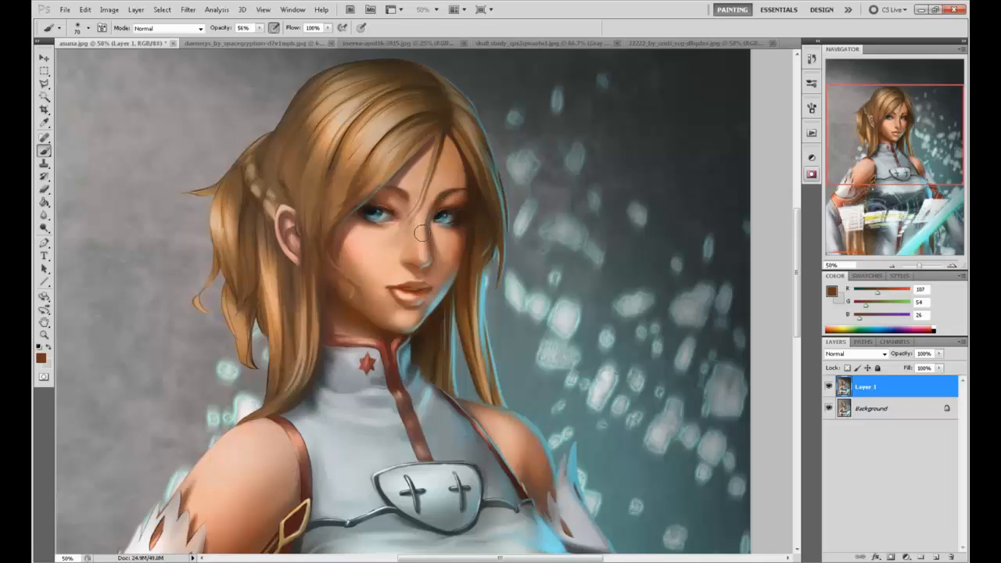
pyautogui.keyDown('alt'); pyautogui.click(390, 202); pyautogui.keyUp('alt')
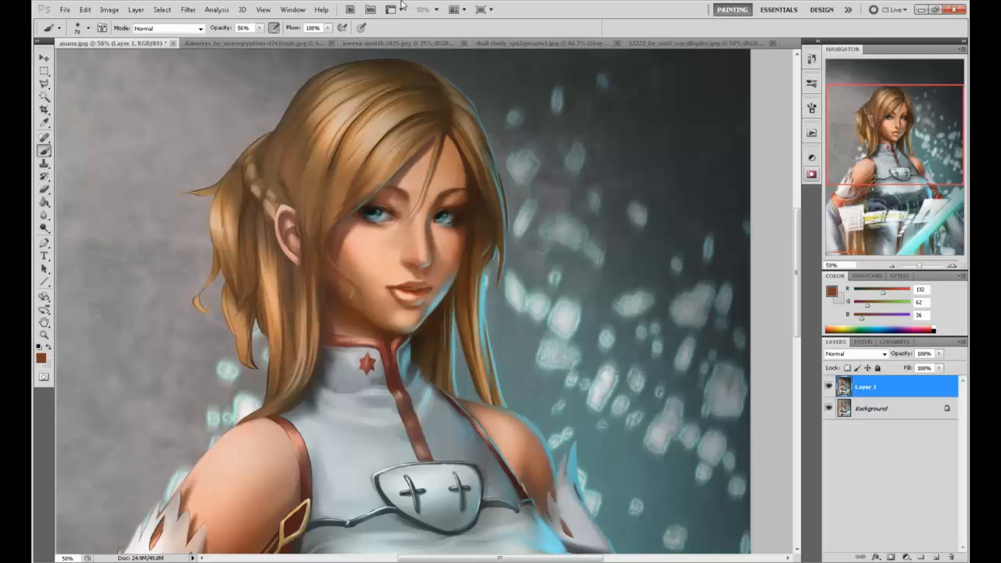
# Check the face in both mirrored orientations, then shade around the brows with an enlarged brush and sampled mid-browns
pyautogui.hotkey('ctrl', 'shift', 'h')
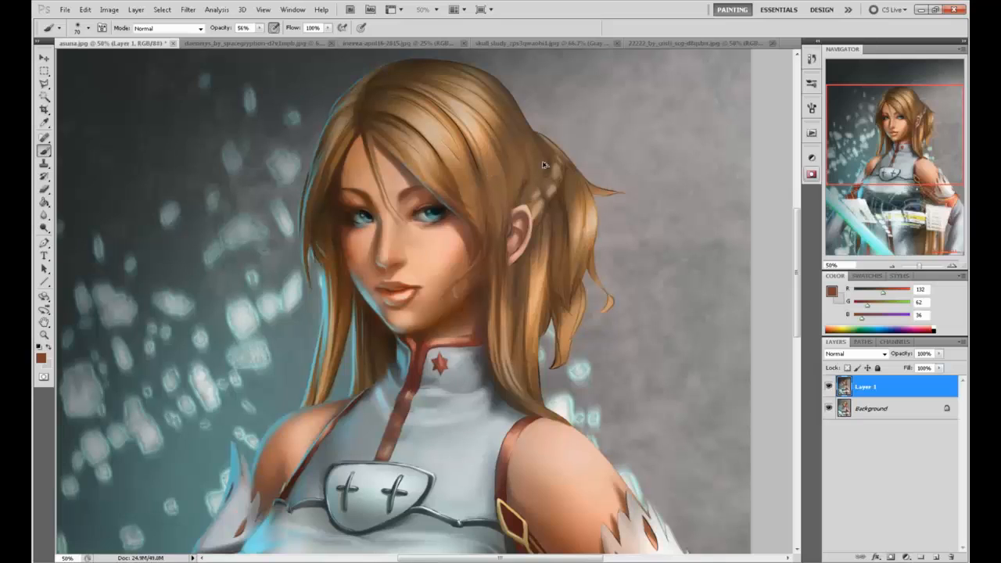
pyautogui.hotkey('ctrl', '-')
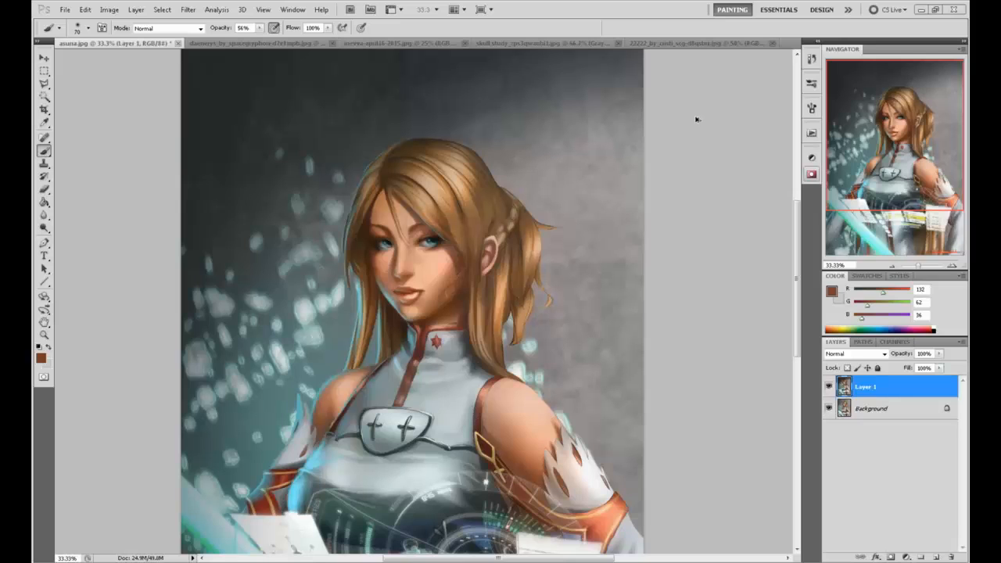
pyautogui.hotkey('ctrl', 'shift', 'h')
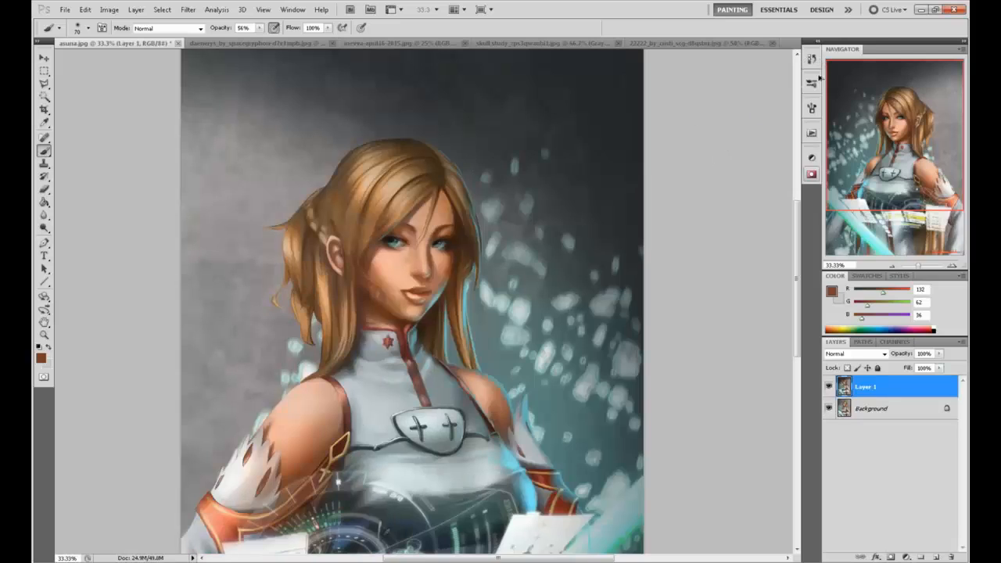
pyautogui.keyDown('alt'); pyautogui.click(414, 228); pyautogui.keyUp('alt')
pyautogui.press(']')
pyautogui.press(']')
pyautogui.press(']')
pyautogui.press(']')
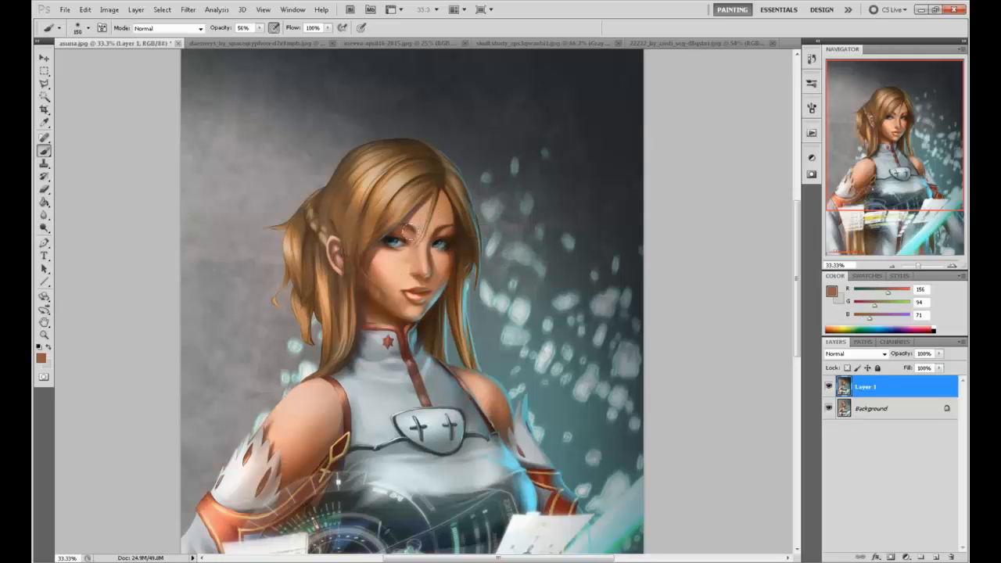
pyautogui.keyDown('alt'); pyautogui.click(392, 224); pyautogui.keyUp('alt')
pyautogui.moveTo(715, 252); pyautogui.dragTo(702, 230)
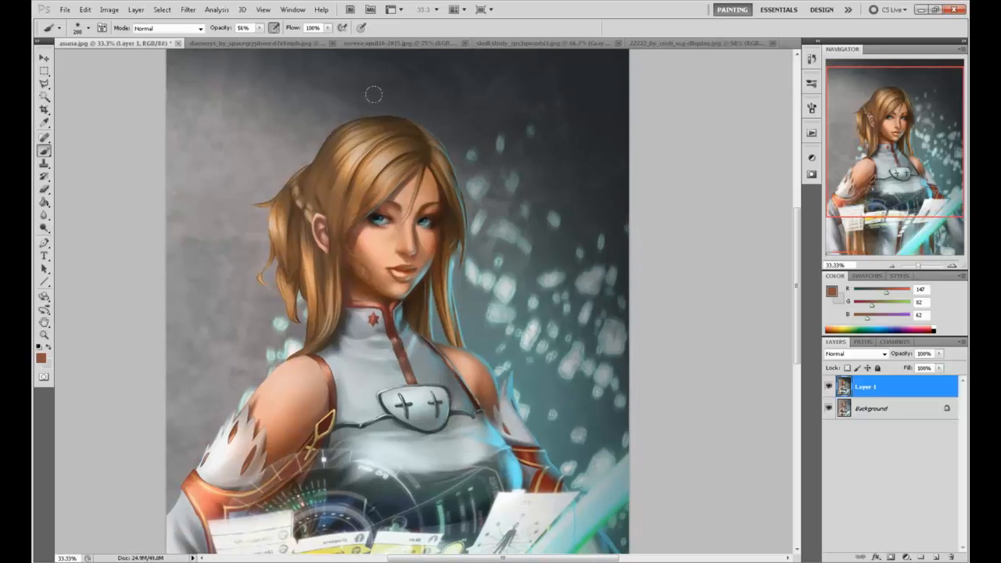
# Open the Liquify filter, set the brush size to 361, and nudge the far eye into better alignment
pyautogui.click(188, 9)
pyautogui.click(200, 74)
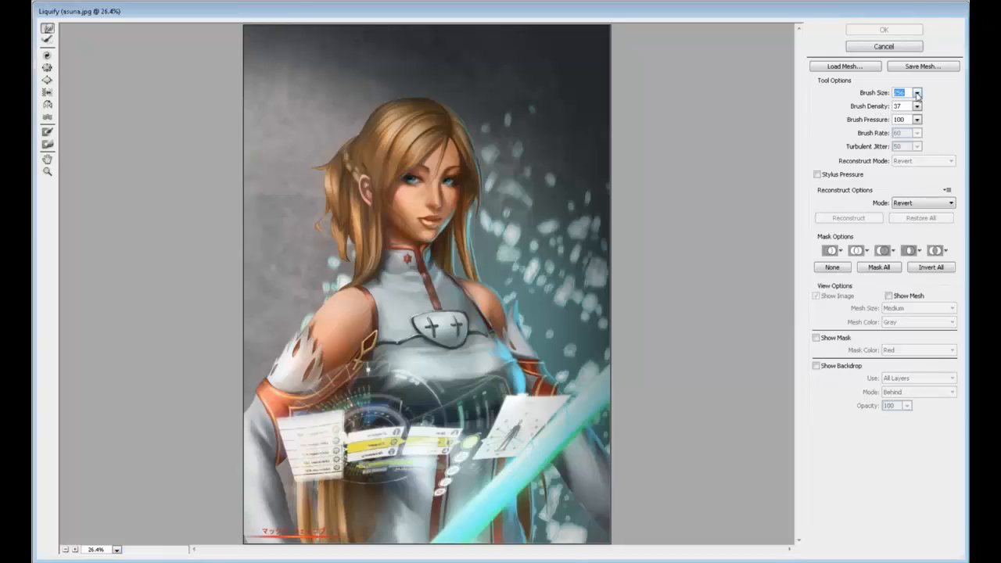
pyautogui.click(917, 93)
pyautogui.moveTo(870, 107); pyautogui.dragTo(874, 106)
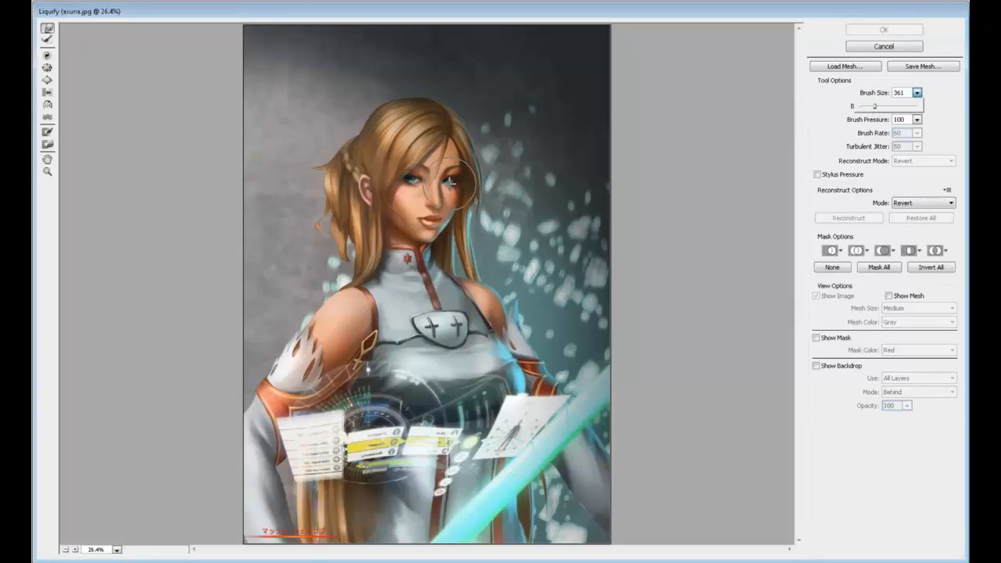
pyautogui.click(460, 184)
pyautogui.moveTo(450, 183)
pyautogui.mouseDown()
pyautogui.moveTo(465, 202)
pyautogui.moveTo(449, 184)
pyautogui.moveTo(443, 191)
pyautogui.moveTo(446, 182)
pyautogui.moveTo(439, 187)
pyautogui.moveTo(451, 182)
pyautogui.mouseUp()
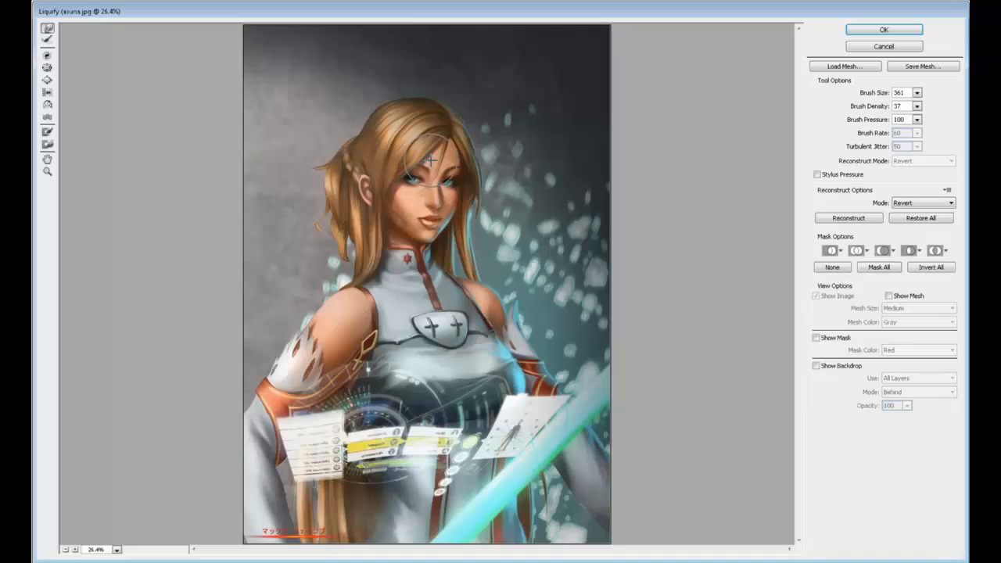
# Reduce the Liquify brush size to 166, adjust the mouth, reduce it again to 138, and apply the distortion
pyautogui.press('alt')
pyautogui.click(917, 93)
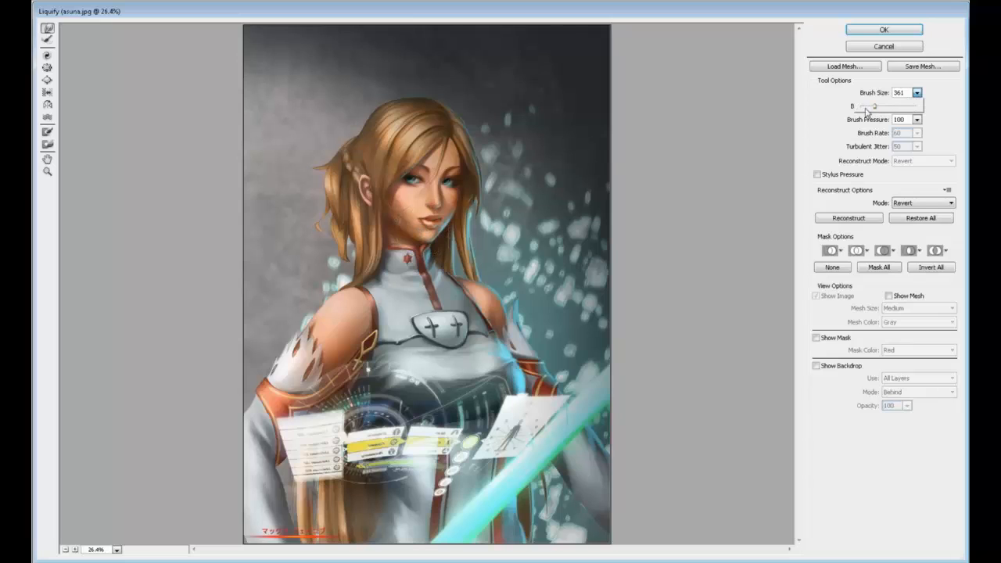
pyautogui.click(868, 110)
pyautogui.click(424, 226)
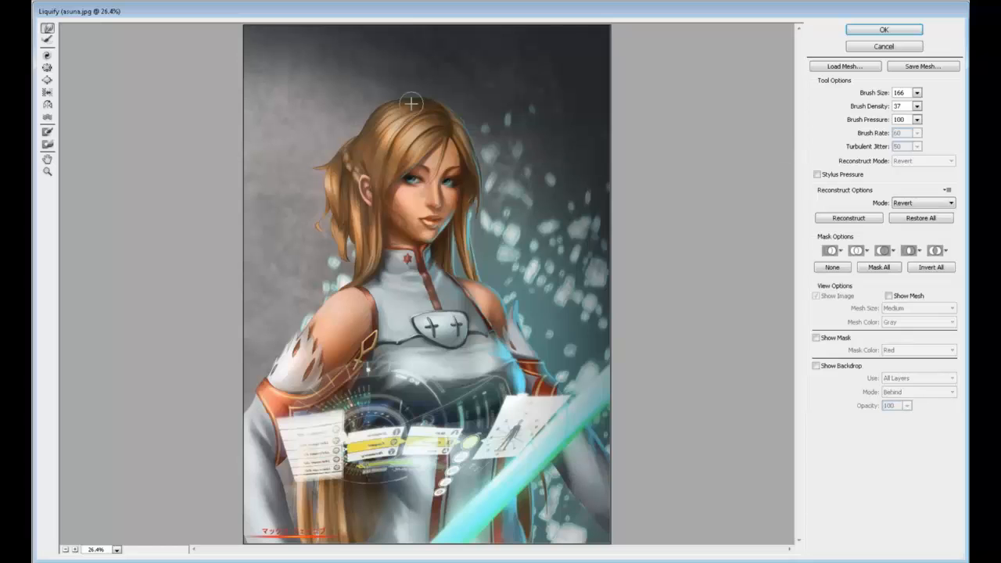
pyautogui.press('[')
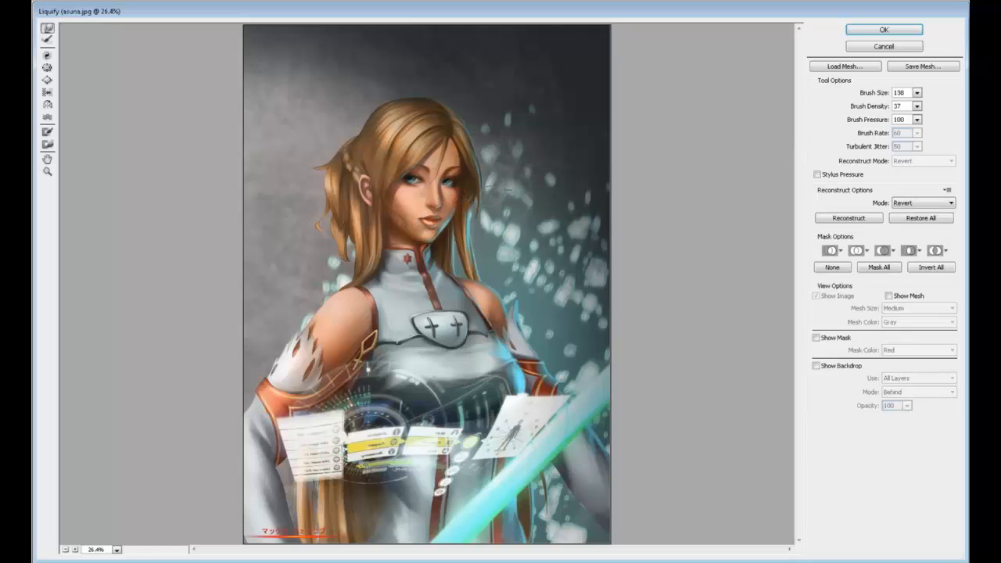
pyautogui.click(884, 30)
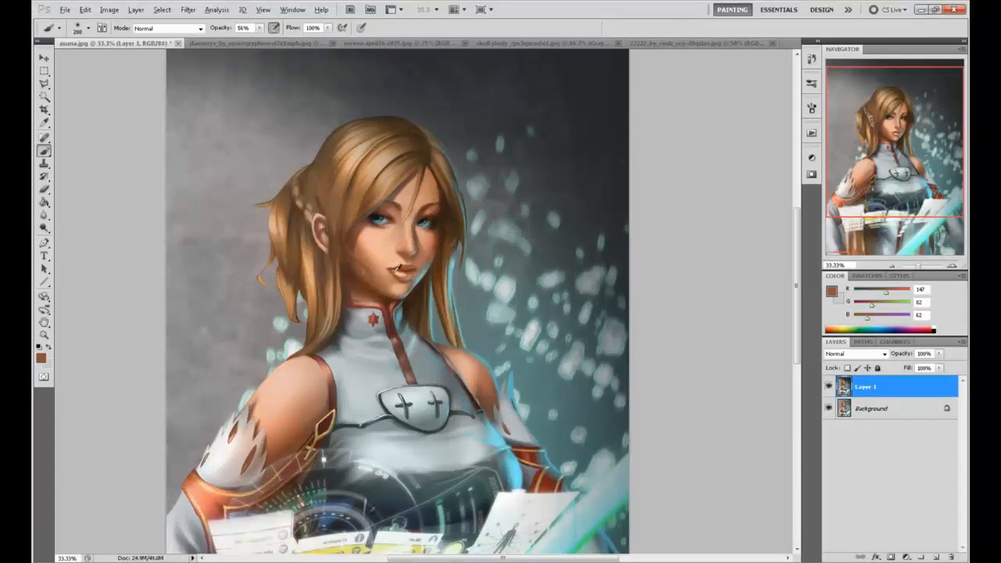
# Repaint the lips and mouth corner with an 80 px brush using sampled skin tones and dark reddish browns
pyautogui.keyDown('alt'); pyautogui.click(398, 268); pyautogui.keyUp('alt')
pyautogui.keyDown('alt'); pyautogui.click(399, 269); pyautogui.keyUp('alt')
pyautogui.keyDown('alt'); pyautogui.click(399, 270); pyautogui.keyUp('alt')
pyautogui.keyDown('alt'); pyautogui.click(384, 273); pyautogui.keyUp('alt')
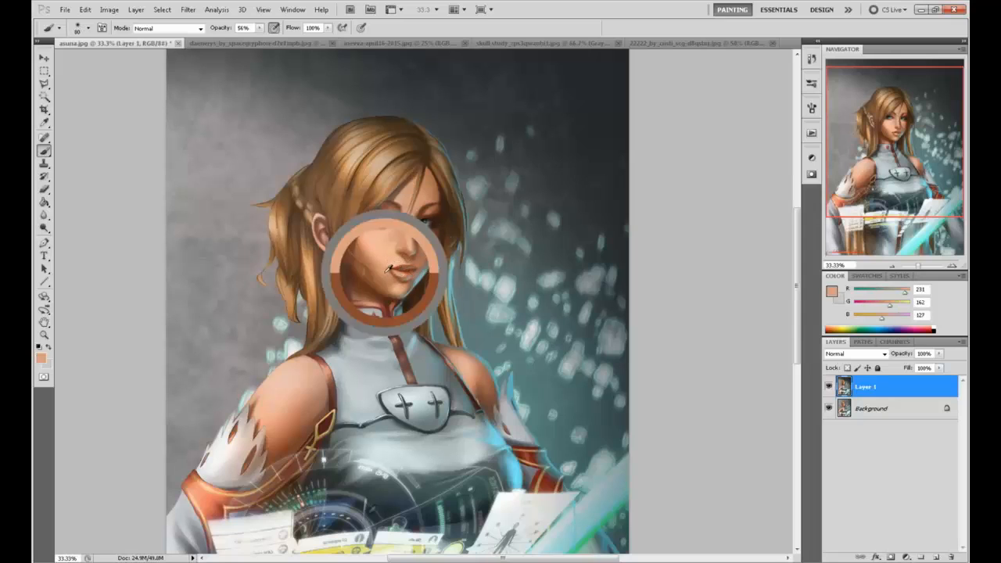
pyautogui.keyDown('alt'); pyautogui.click(396, 277); pyautogui.keyUp('alt')
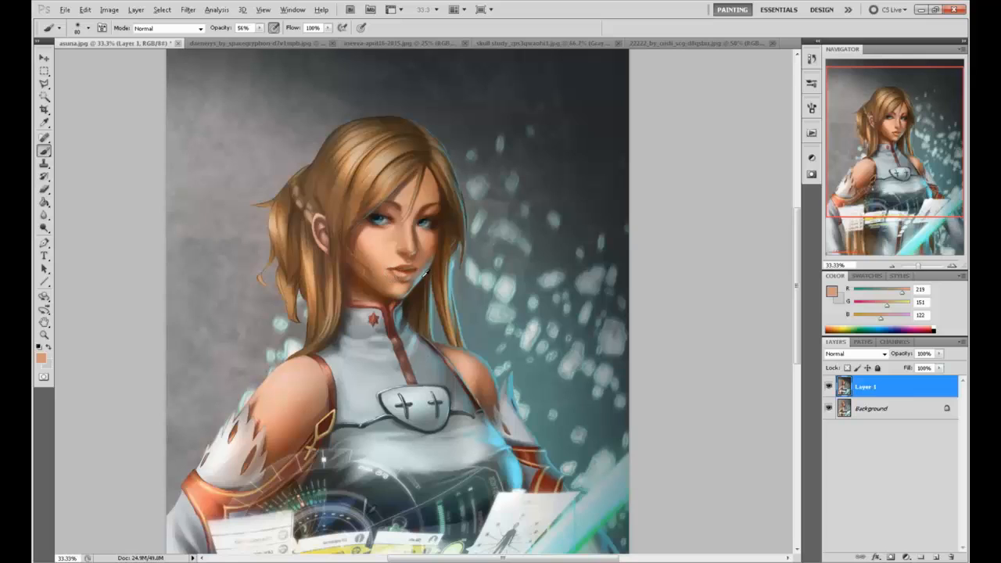
pyautogui.keyDown('alt'); pyautogui.click(398, 272); pyautogui.keyUp('alt')
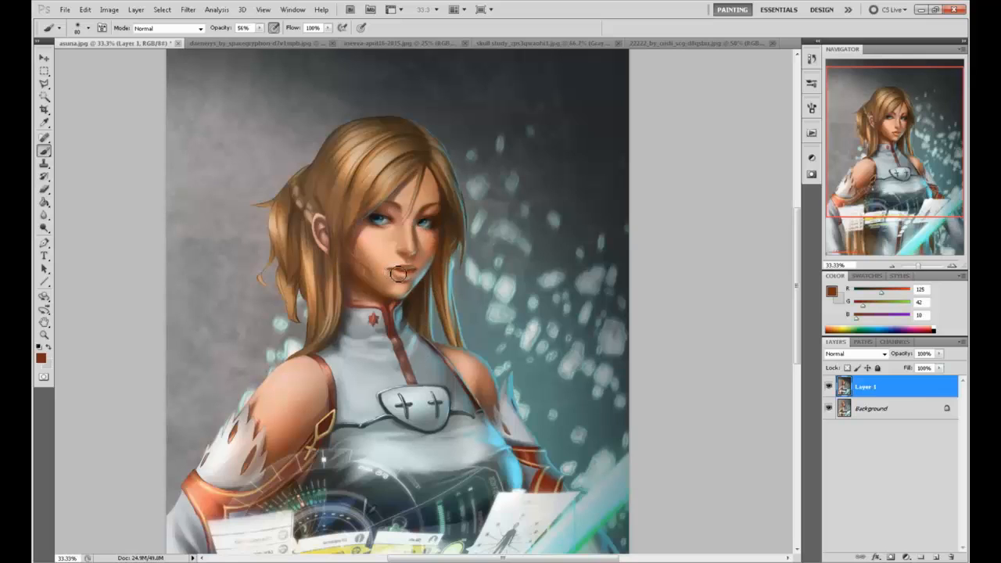
pyautogui.keyDown('alt'); pyautogui.click(408, 275); pyautogui.keyUp('alt')
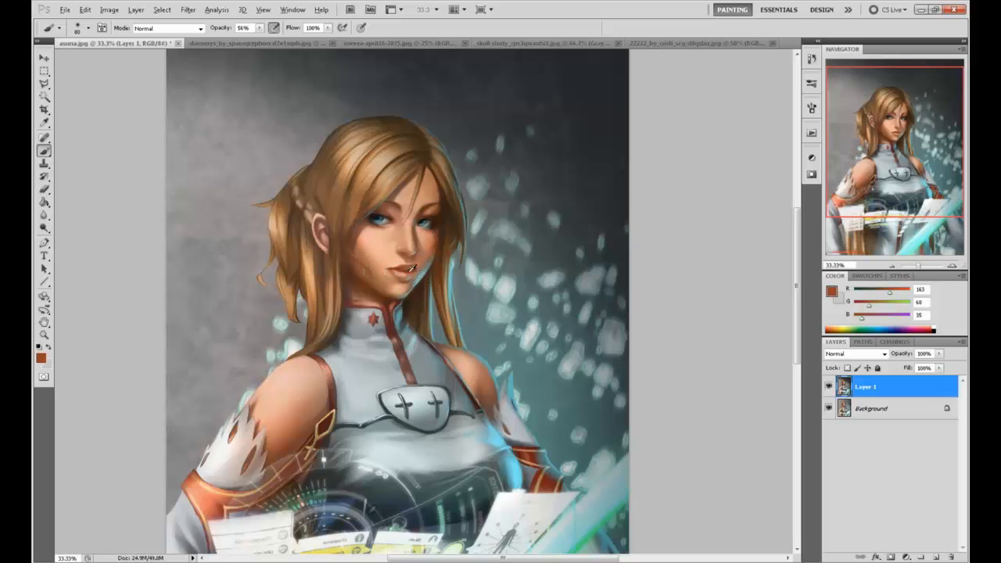
# Reshape the lower lip and the skin around the mouth with sampled lip tones, light peach and dark brown
pyautogui.keyDown('alt'); pyautogui.click(406, 276); pyautogui.keyUp('alt')
pyautogui.keyDown('alt'); pyautogui.click(405, 275); pyautogui.keyUp('alt')
pyautogui.keyDown('alt'); pyautogui.click(395, 275); pyautogui.keyUp('alt')
pyautogui.keyDown('alt'); pyautogui.click(389, 273); pyautogui.keyUp('alt')
pyautogui.keyDown('alt'); pyautogui.click(401, 261); pyautogui.keyUp('alt')
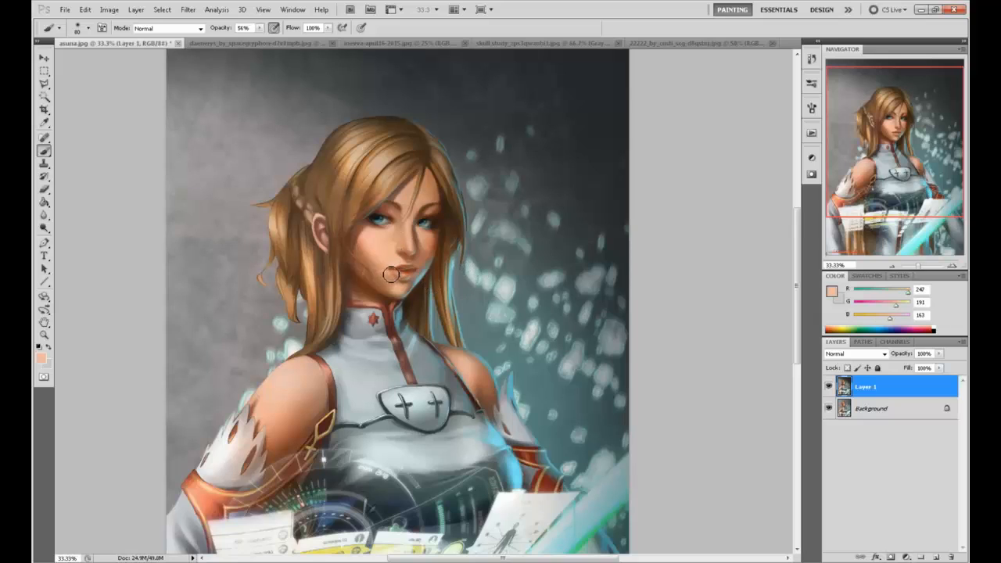
pyautogui.keyDown('alt'); pyautogui.click(402, 266); pyautogui.keyUp('alt')
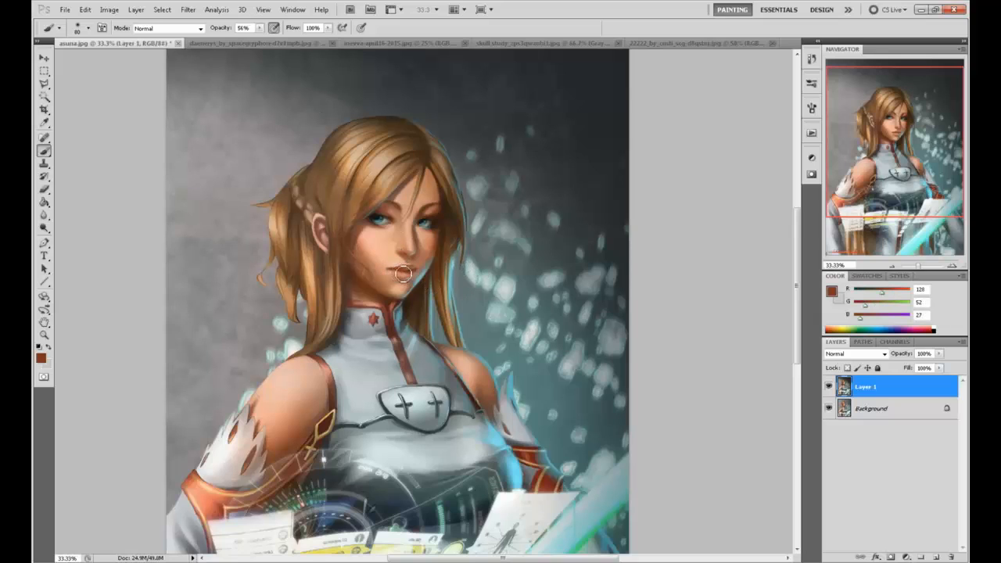
# Brighten the lips with the Dodge tool set to Highlights at 12% exposure, enlarging its brush
pyautogui.click(44, 228)
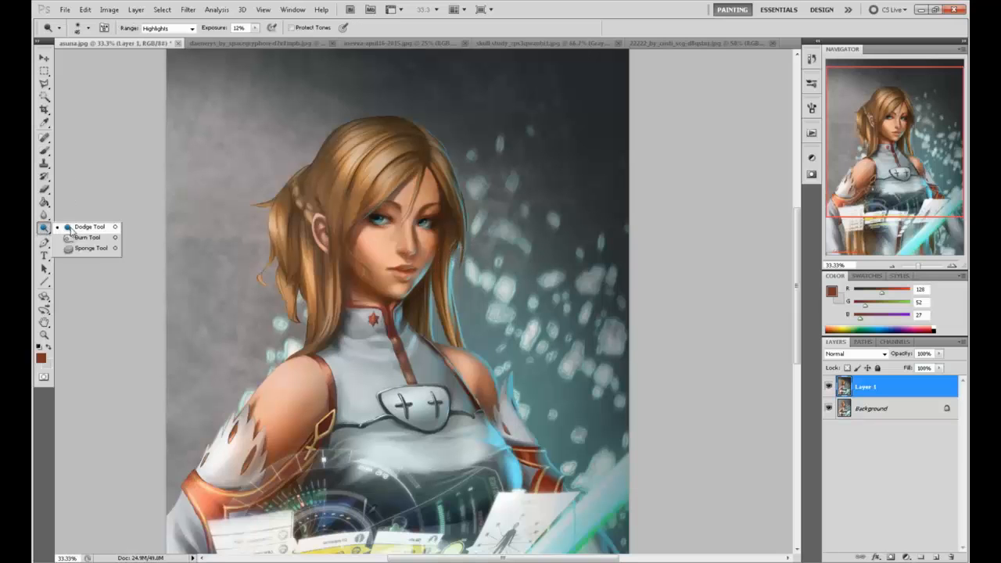
pyautogui.click(78, 225)
pyautogui.hotkey('ctrl', '+')
pyautogui.hotkey('ctrl', '+')
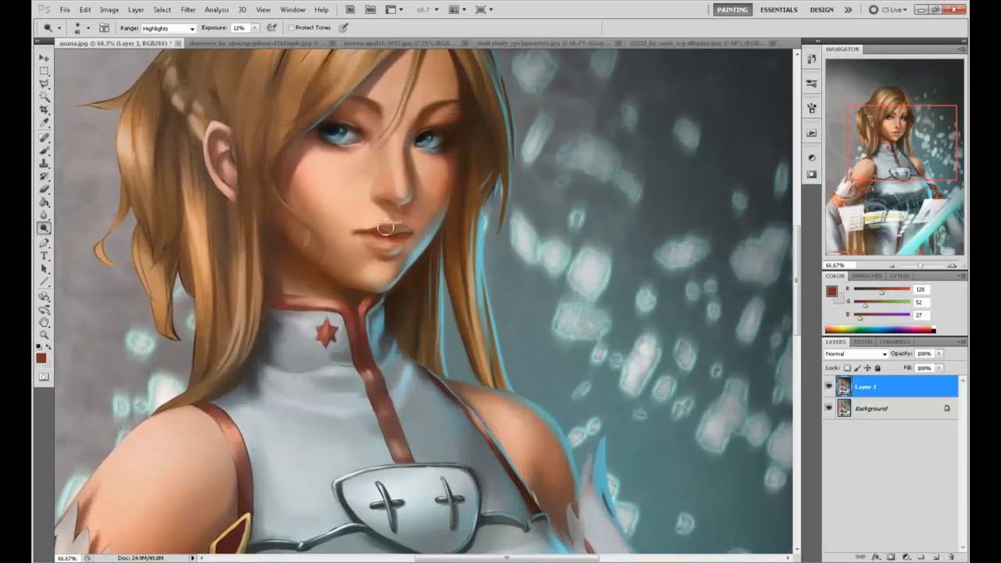
pyautogui.press(']')
pyautogui.press(']')
pyautogui.press(']')
pyautogui.press(']')
# Desaturate the area around the lips using the Sponge tool at 43% flow, and return to the Brush
pyautogui.press('b')
pyautogui.moveTo(46, 227); pyautogui.dragTo(86, 248)
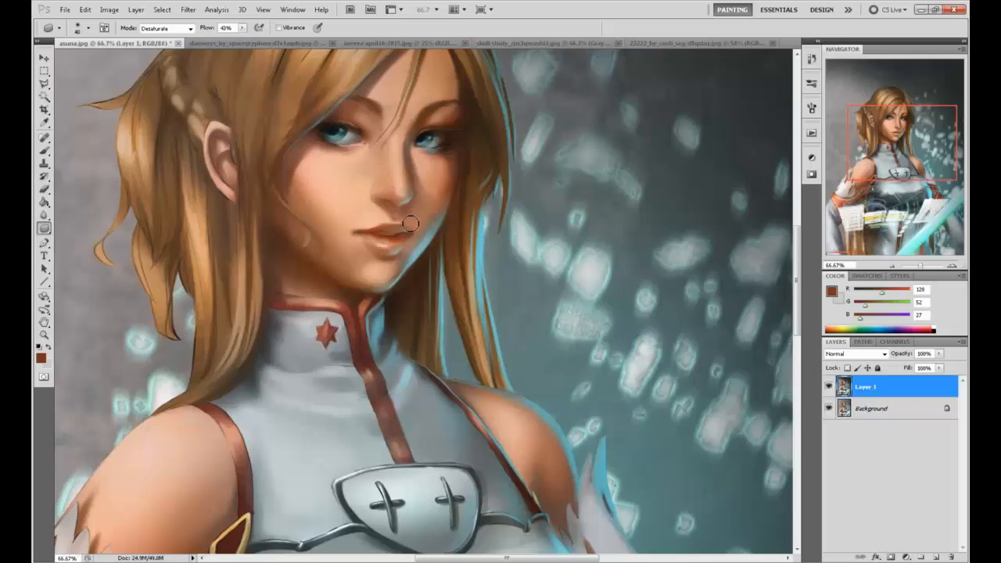
pyautogui.press('b')
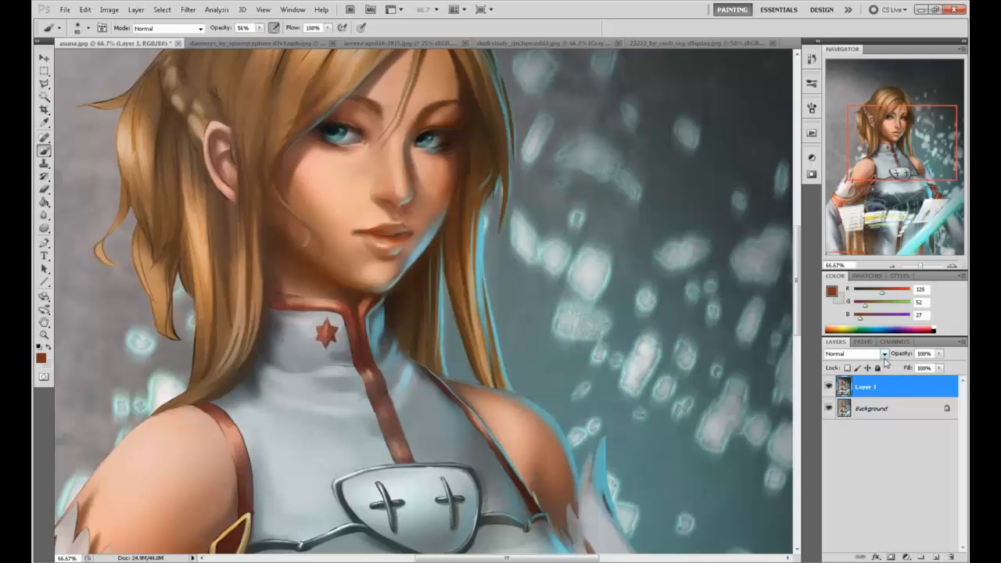
# Add a new layer above Layer 1 and set its blending mode to Color
pyautogui.click(934, 556)
pyautogui.click(854, 354)
pyautogui.click(838, 317)
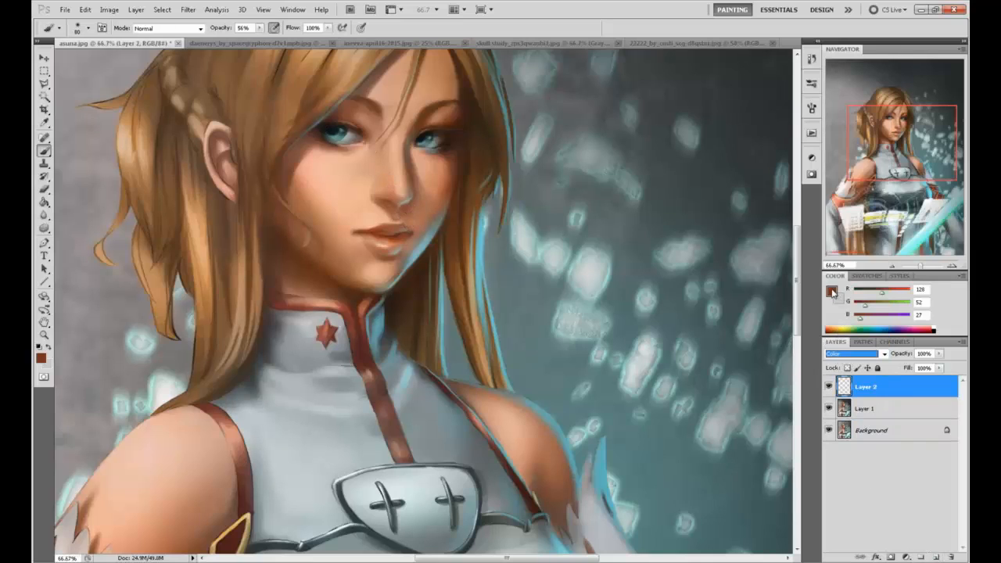
# Choose a pink foreground color (R 219, G 97, B 129) and tint the woman's lips with a soft brush
pyautogui.click(832, 291)
pyautogui.moveTo(820, 276); pyautogui.dragTo(818, 251)
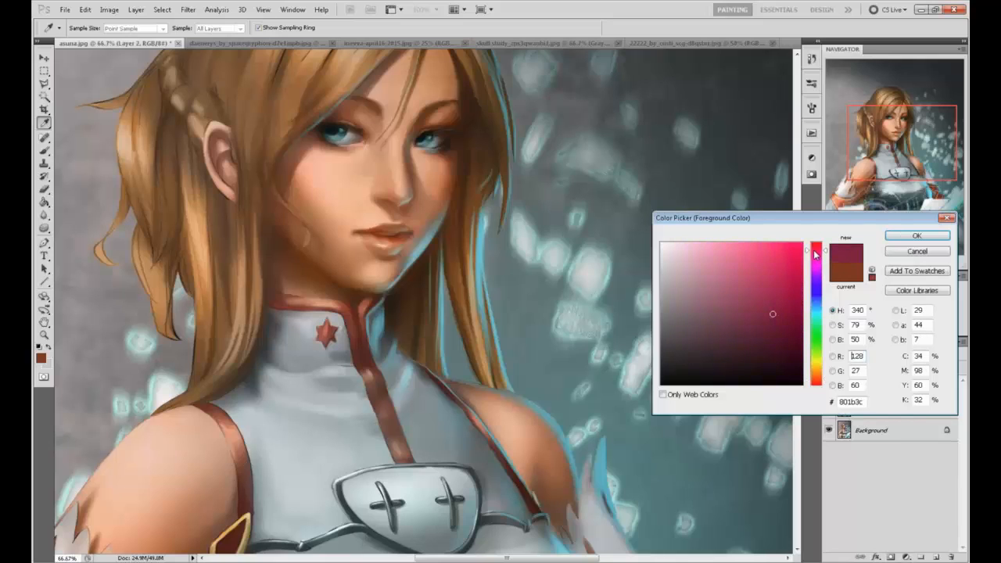
pyautogui.click(740, 262)
pyautogui.click(911, 235)
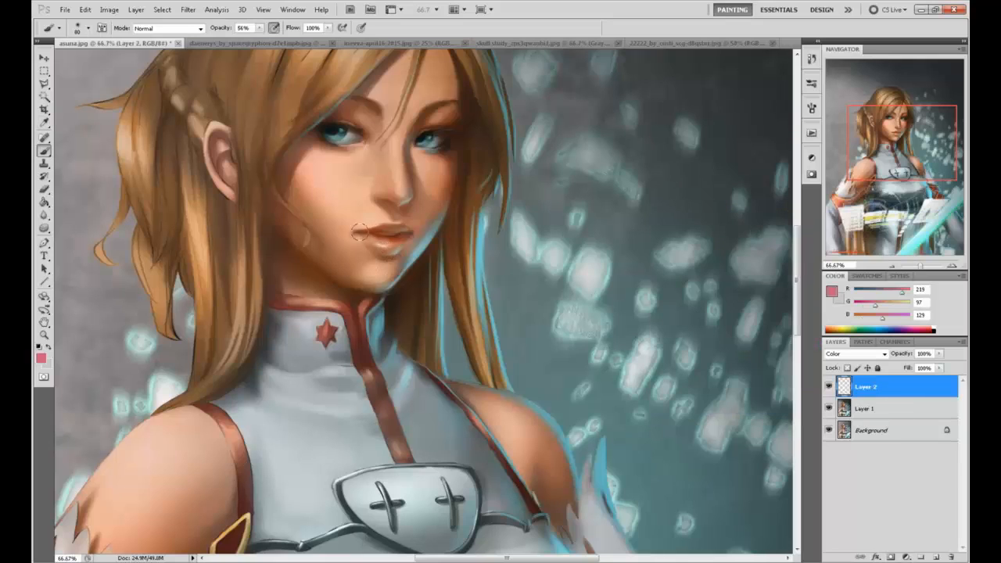
pyautogui.press(']')
pyautogui.moveTo(395, 245)
pyautogui.mouseDown()
pyautogui.moveTo(376, 239)
pyautogui.moveTo(387, 246)
pyautogui.mouseUp()
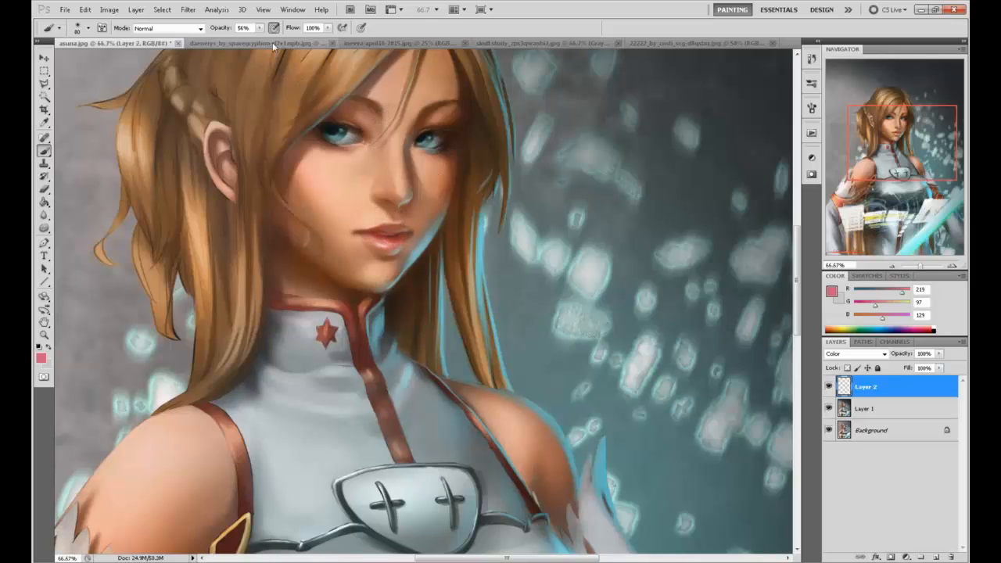
# Touch the eye corners with the pink brush at size 20 and 20% opacity, and sample the skin tone below the eye for 100% opacity
pyautogui.press('[')
pyautogui.press('[')
pyautogui.press('[')
pyautogui.click(259, 28)
pyautogui.moveTo(270, 41); pyautogui.dragTo(216, 42)
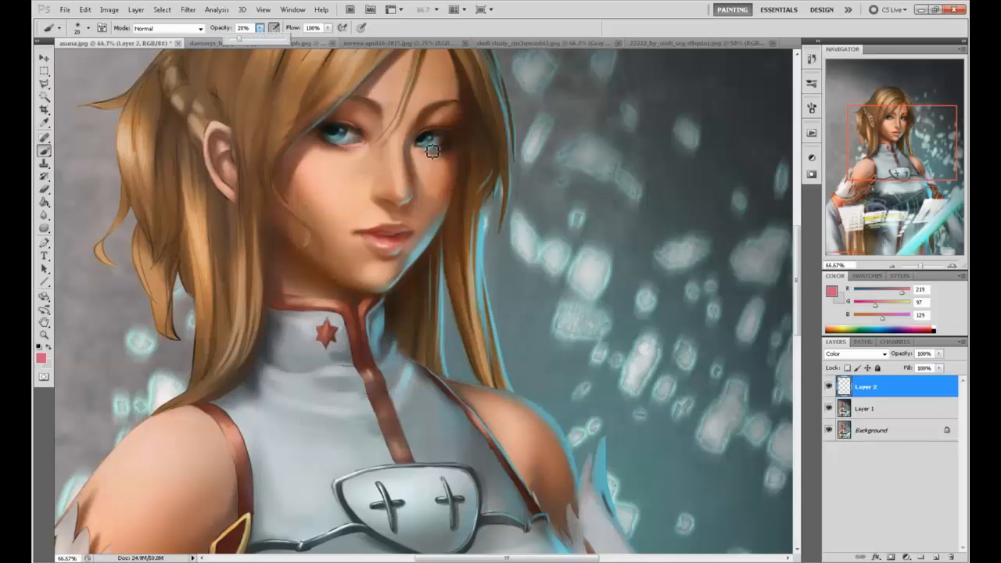
pyautogui.click(327, 141)
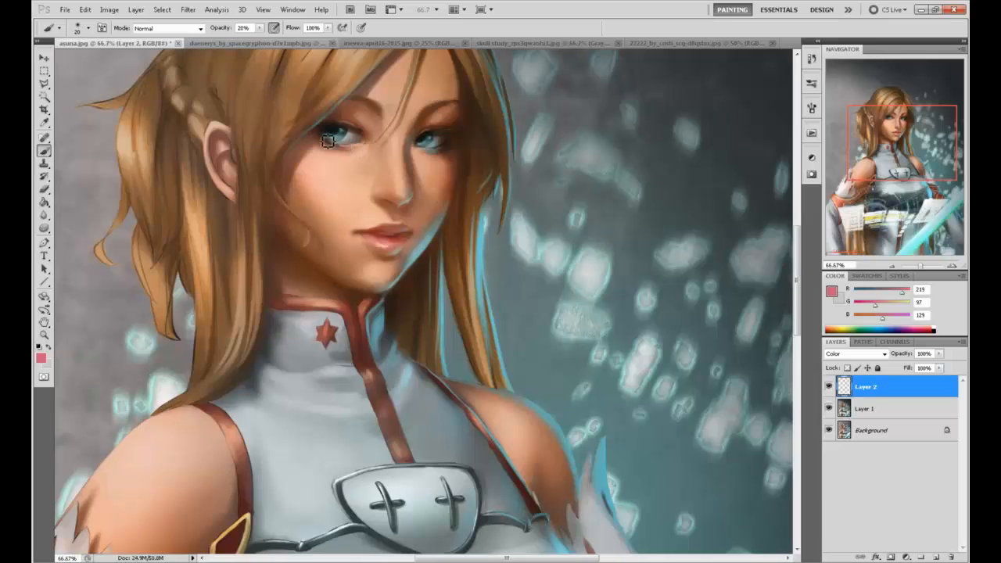
pyautogui.keyDown('alt'); pyautogui.click(439, 162); pyautogui.keyUp('alt')
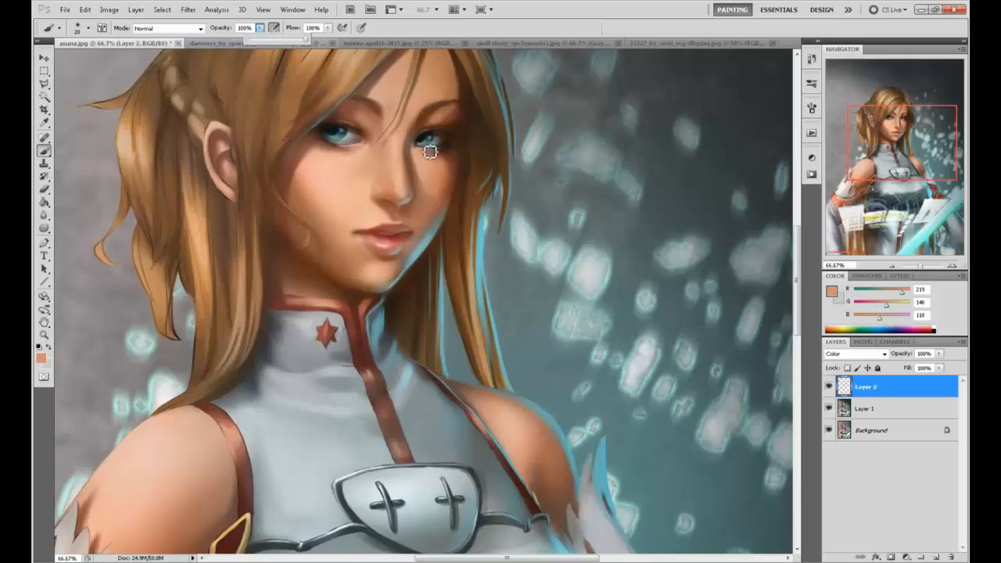
pyautogui.press('0')
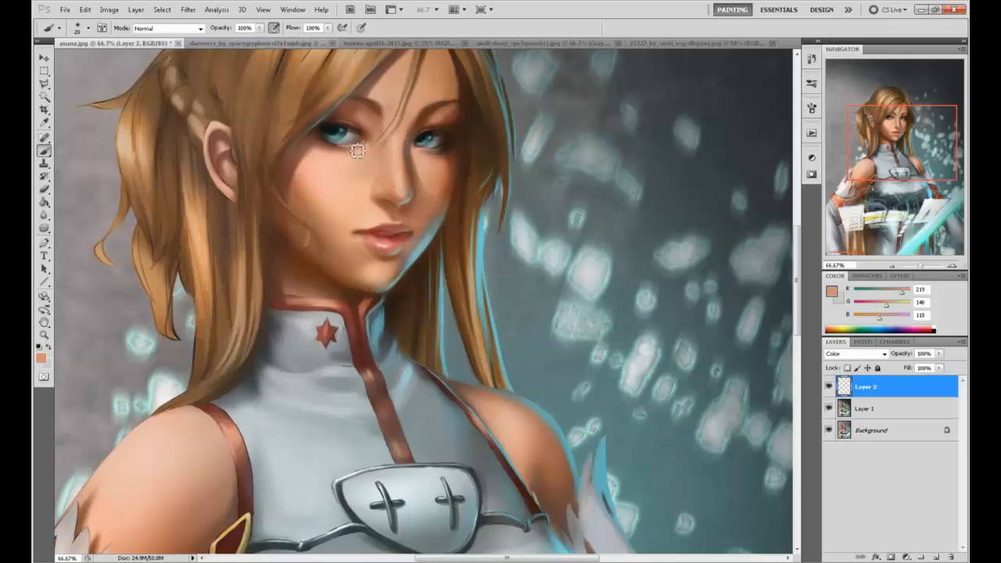
# Merge Layer 2 down into Layer 1
pyautogui.hotkey('ctrl', 'shift', 's')
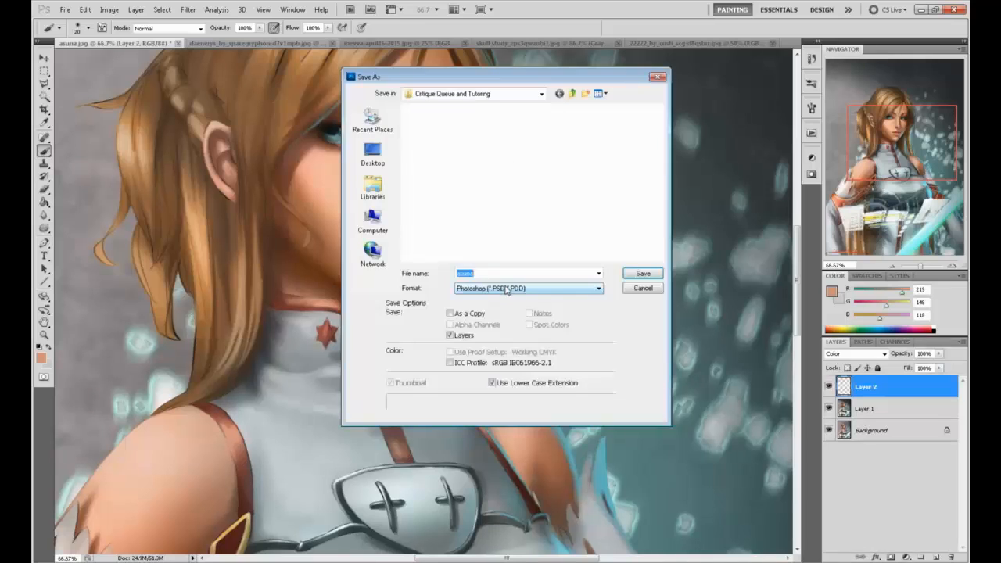
pyautogui.click(643, 273)
pyautogui.rightClick(872, 386)
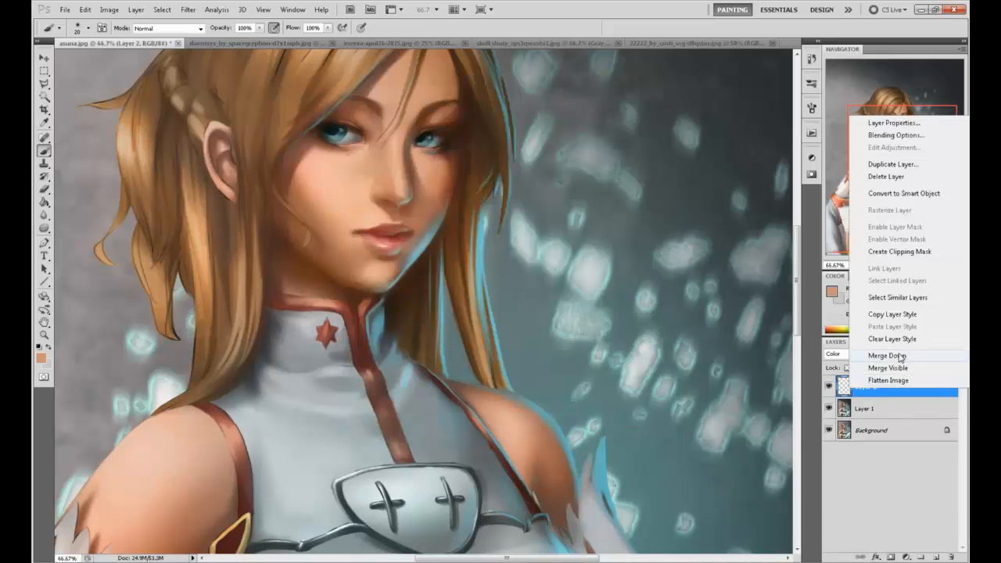
pyautogui.click(849, 353)
# Compare the repainted Layer 1 with the original Background by toggling the layer's visibility, at close range and in full view
pyautogui.hotkey('ctrl', '-')
pyautogui.hotkey('ctrl', '-')
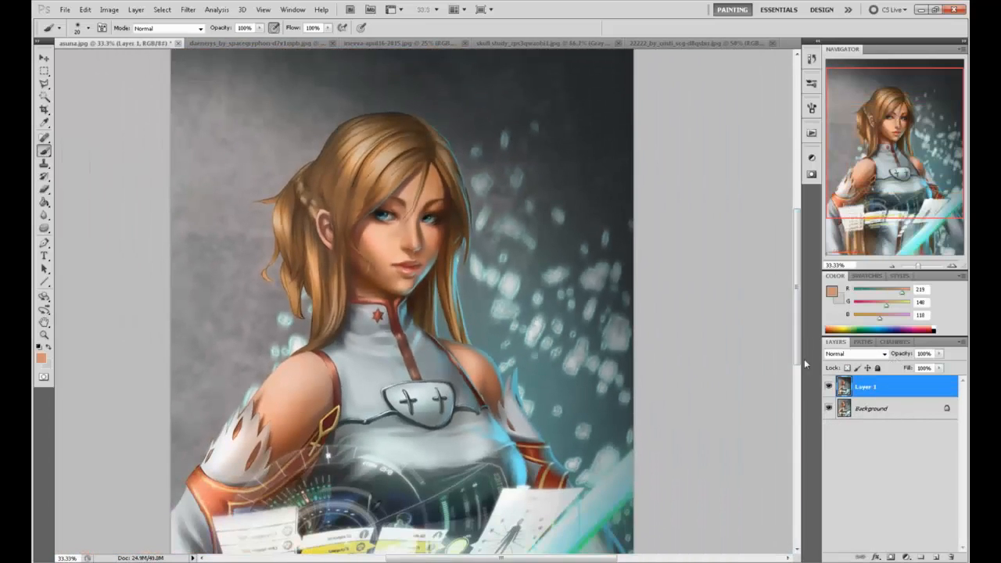
pyautogui.click(828, 387)
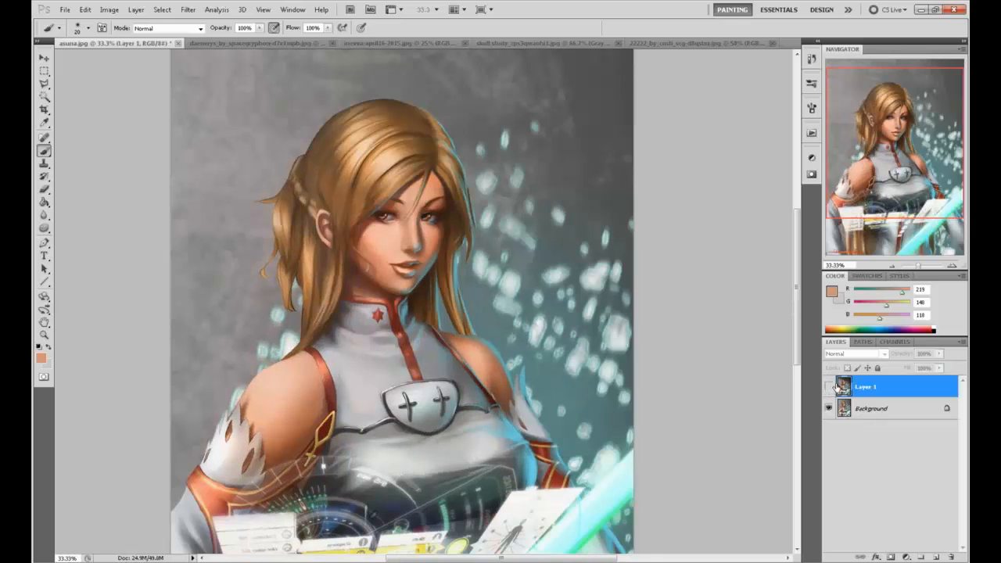
pyautogui.hotkey('ctrl', '+')
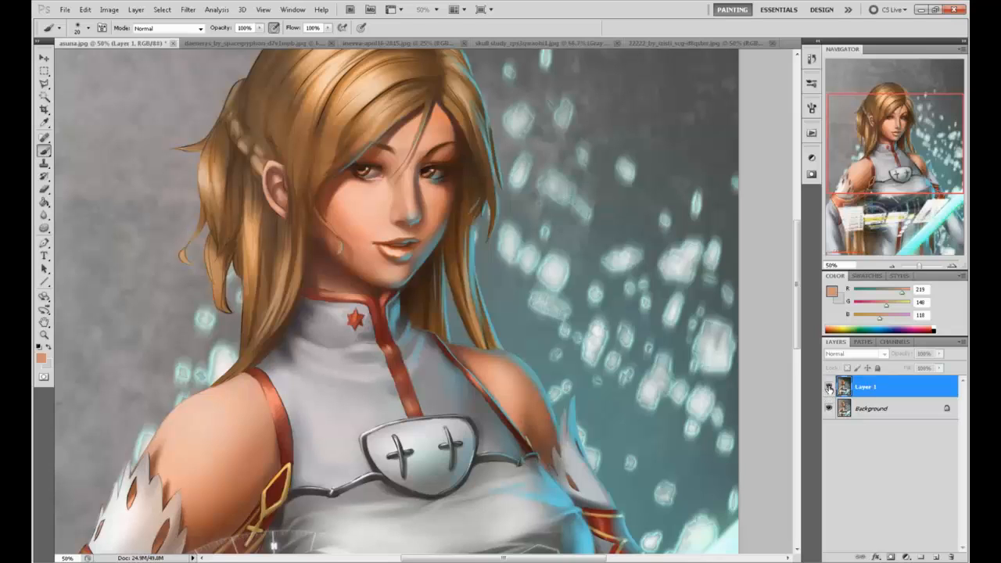
pyautogui.click(829, 388)
pyautogui.click(828, 388)
pyautogui.click(828, 388)
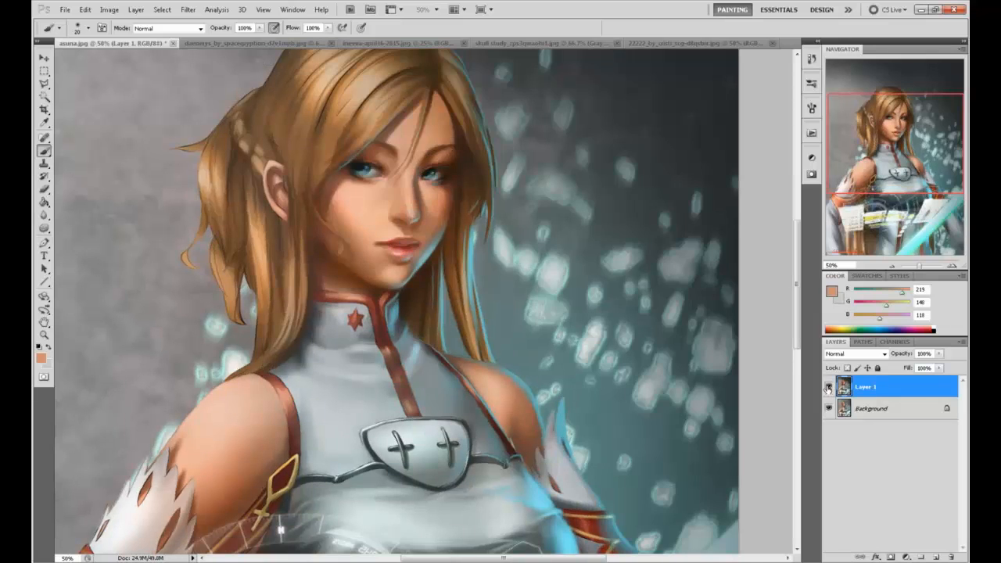
pyautogui.click(828, 388)
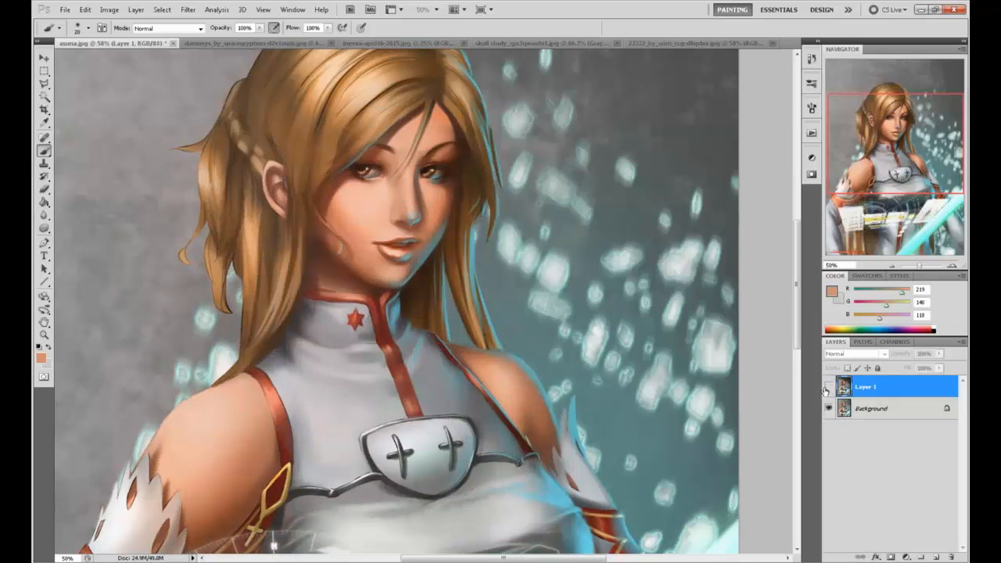
pyautogui.click(829, 388)
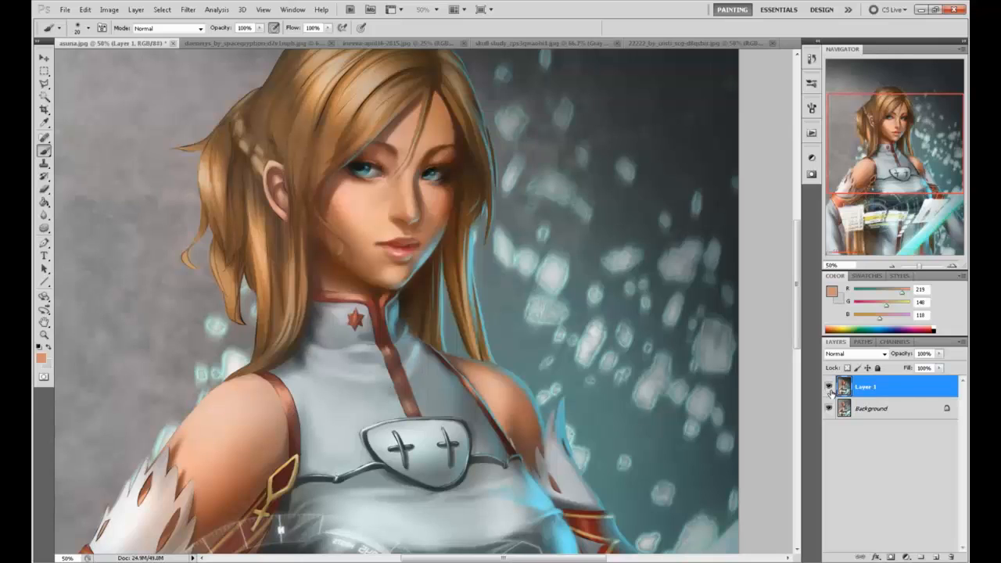
pyautogui.hotkey('ctrl', '0')
pyautogui.click(829, 388)
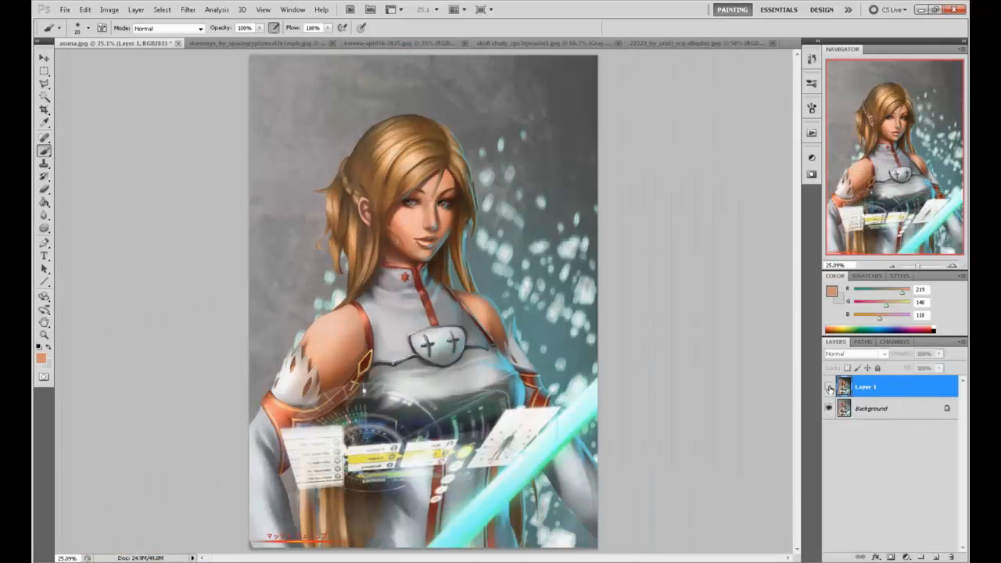
pyautogui.click(828, 388)
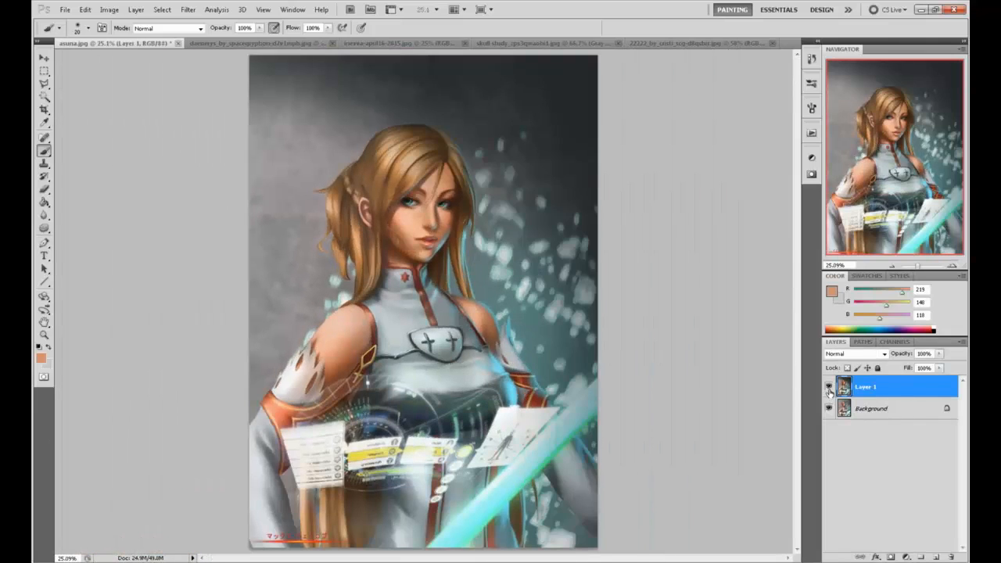
pyautogui.click(829, 388)
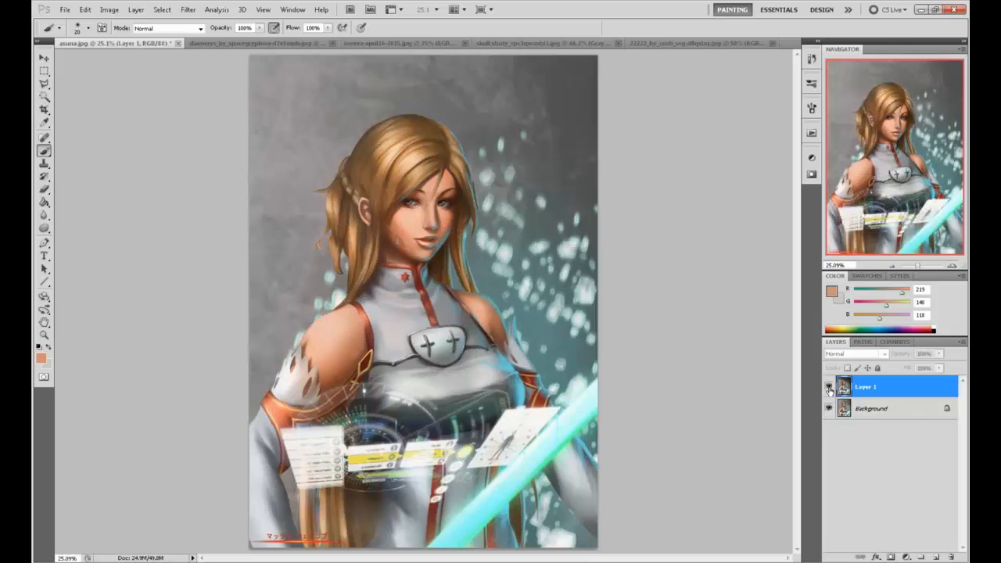
pyautogui.click(829, 388)
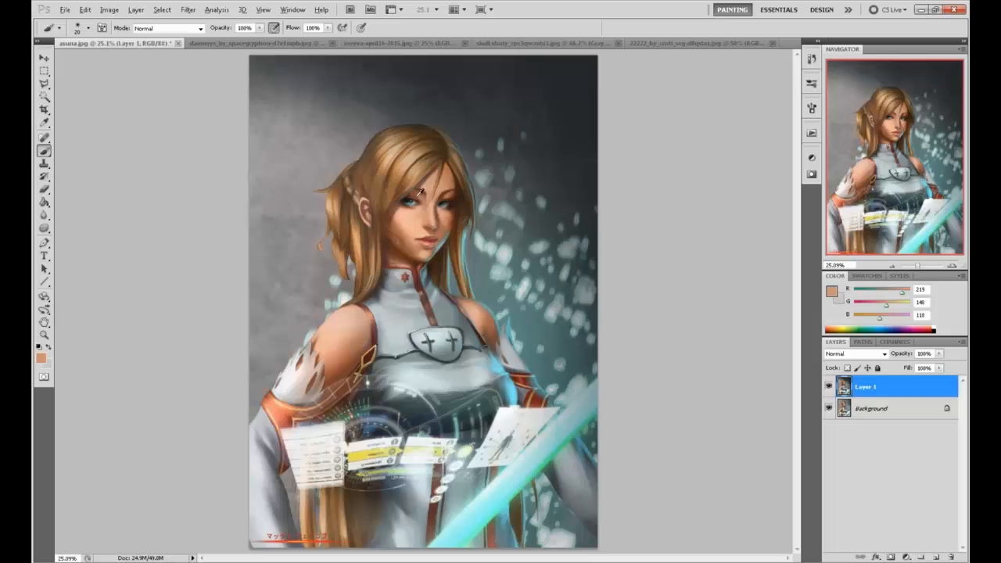
# Enlarge the brush to size 200 and sample a skin tone from the woman's forehead
pyautogui.press(']')
pyautogui.press(']')
pyautogui.press(']')
pyautogui.press(']')
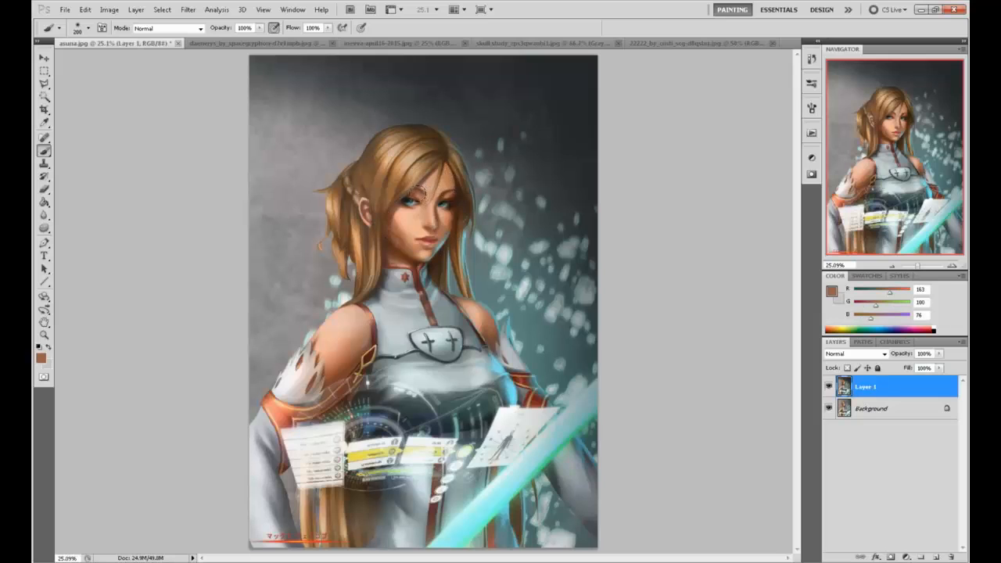
pyautogui.keyDown('alt'); pyautogui.click(427, 194); pyautogui.keyUp('alt')
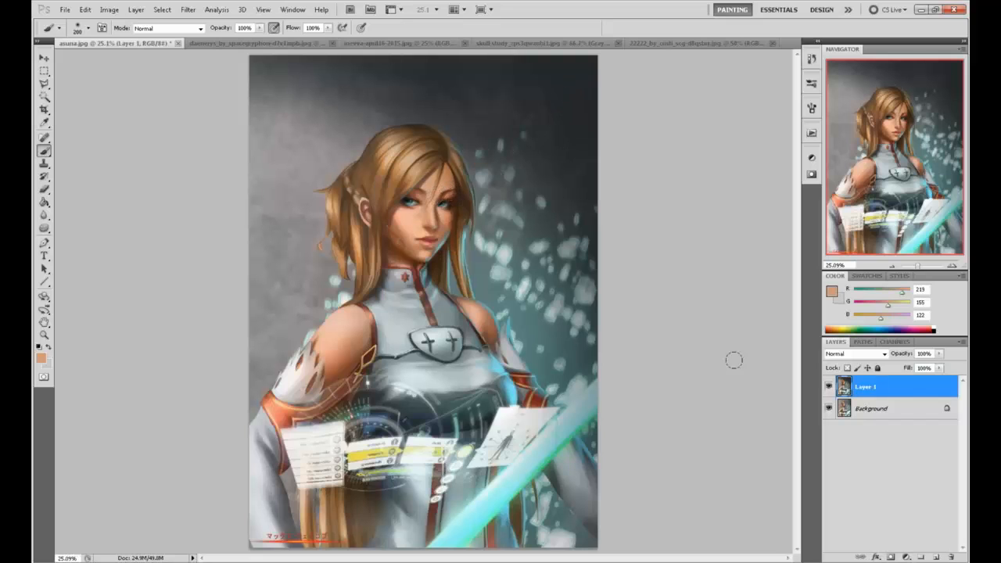
# Examine the before and after versions of the whole painting by repeatedly hiding and showing Layer 1
pyautogui.click(829, 388)
pyautogui.click(830, 388)
pyautogui.click(830, 388)
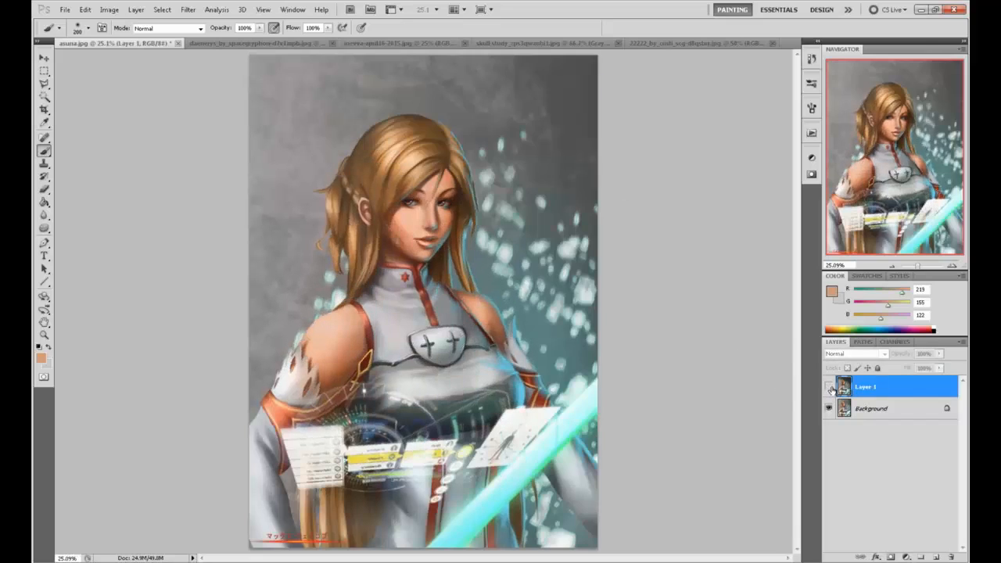
pyautogui.click(829, 387)
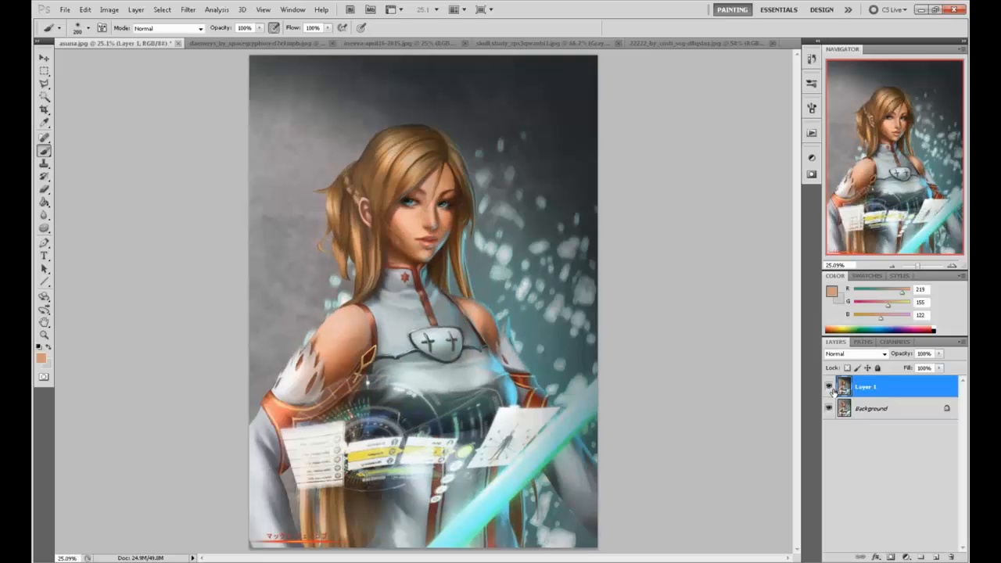
pyautogui.click(830, 388)
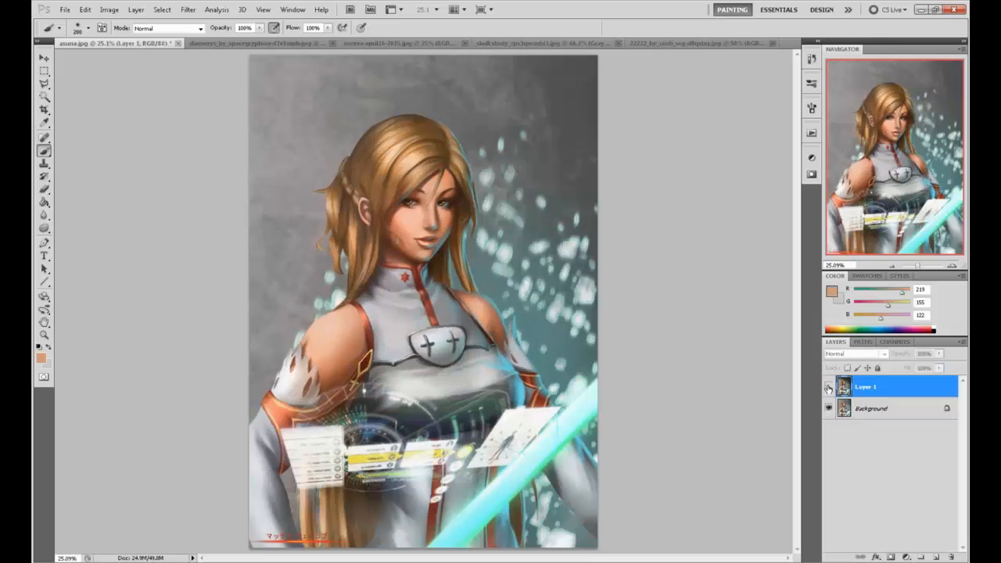
pyautogui.click(829, 388)
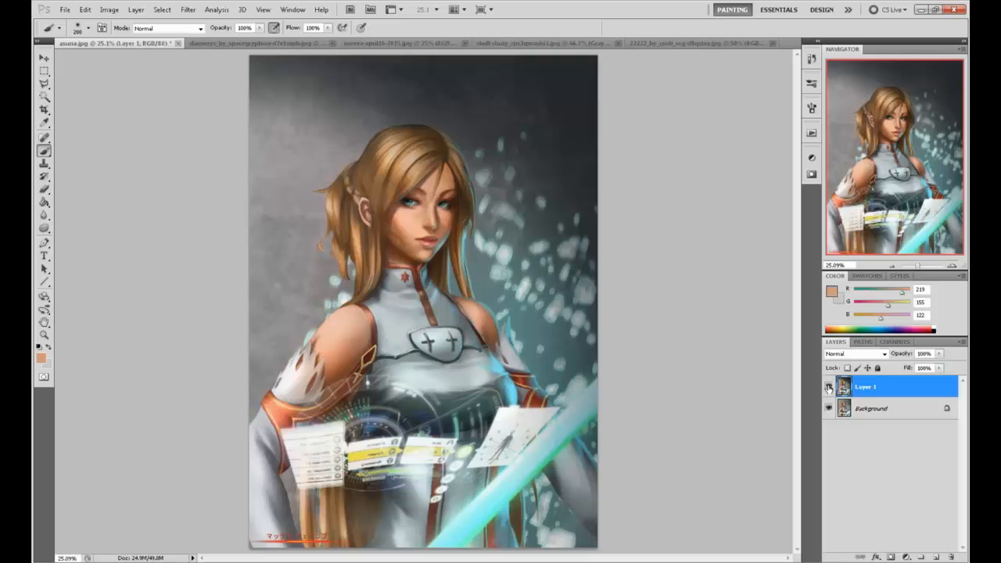
pyautogui.click(829, 388)
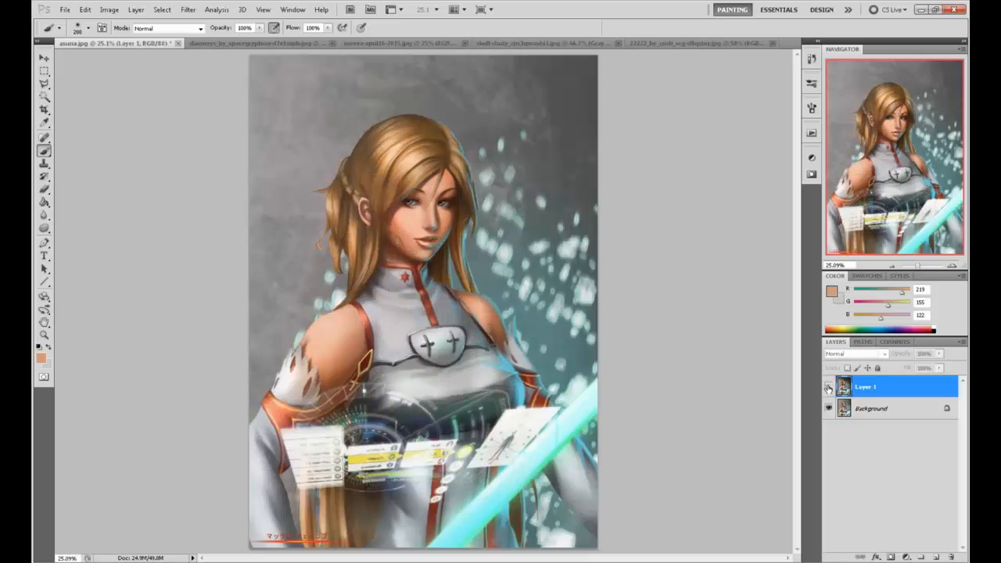
pyautogui.click(829, 388)
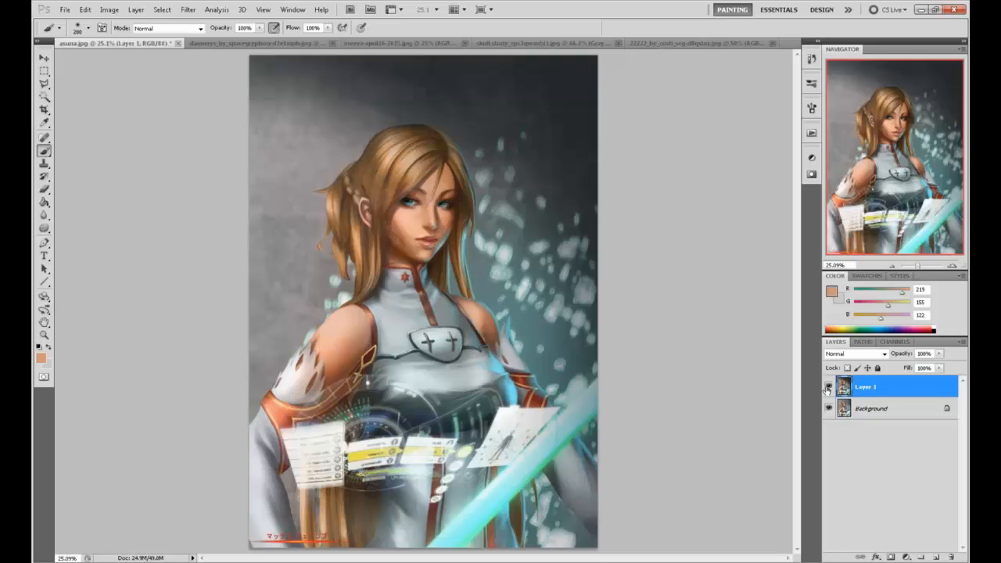
pyautogui.click(828, 389)
pyautogui.click(829, 389)
pyautogui.click(829, 388)
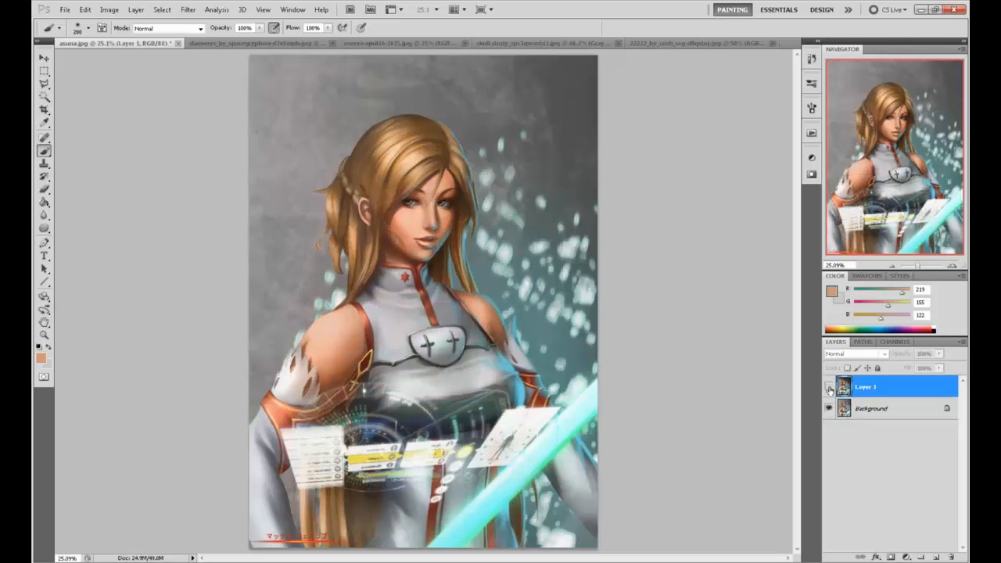
pyautogui.click(828, 388)
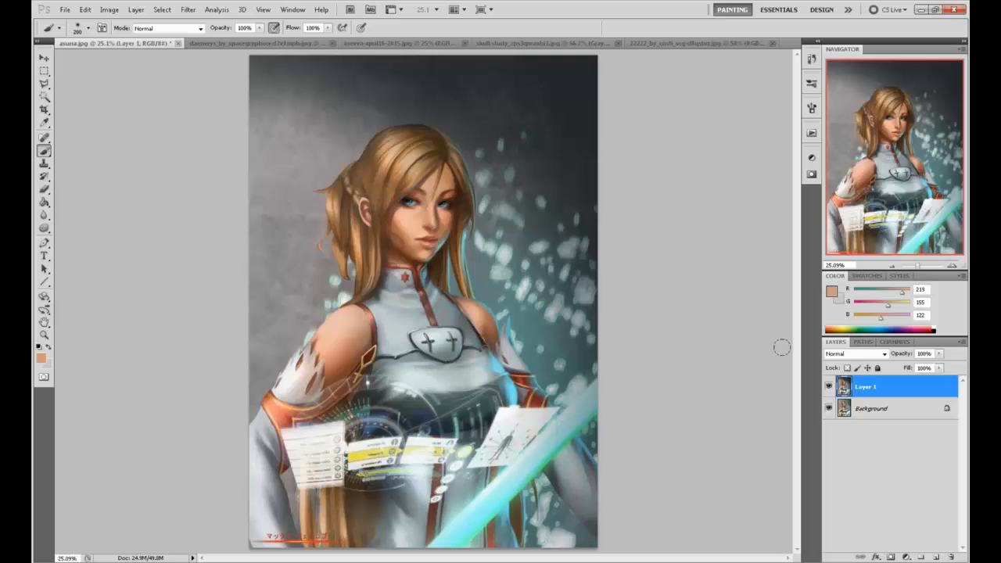
pyautogui.click(828, 389)
pyautogui.click(829, 389)
# Flatten the image, and close asuna.jpg while saving it as a progressive JPEG at quality 10 (Maximum)
pyautogui.rightClick(905, 389)
pyautogui.click(912, 386)
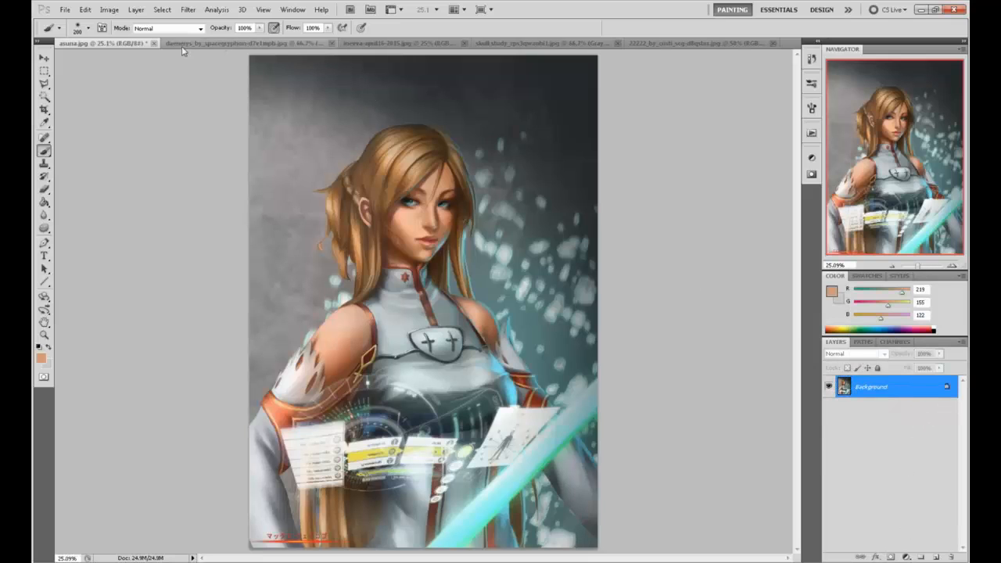
pyautogui.click(153, 43)
pyautogui.click(496, 228)
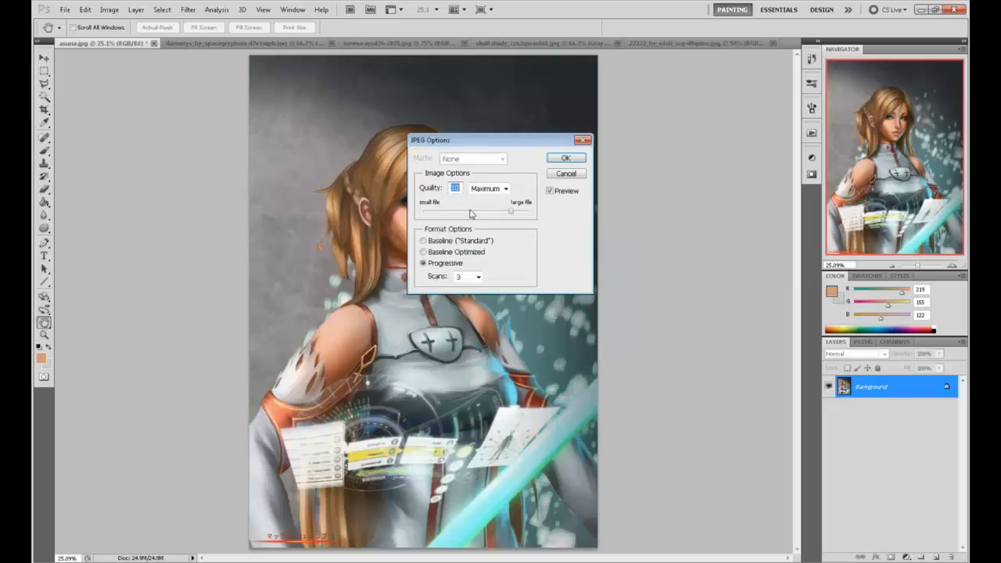
pyautogui.click(566, 158)
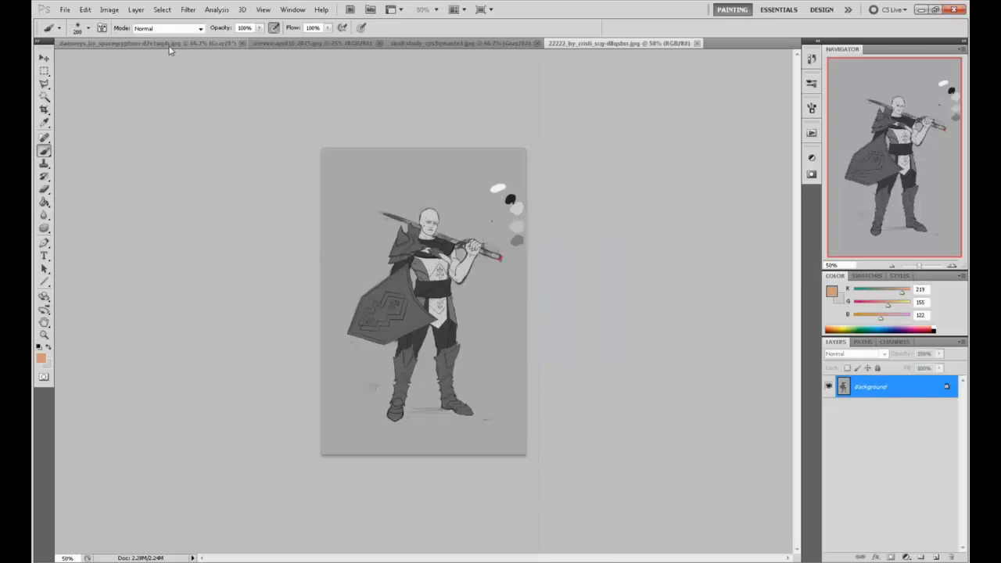
# Open the daenerys portrait in Liquify and push the top of the head upward with Forward Warp at brush size 241
pyautogui.click(156, 44)
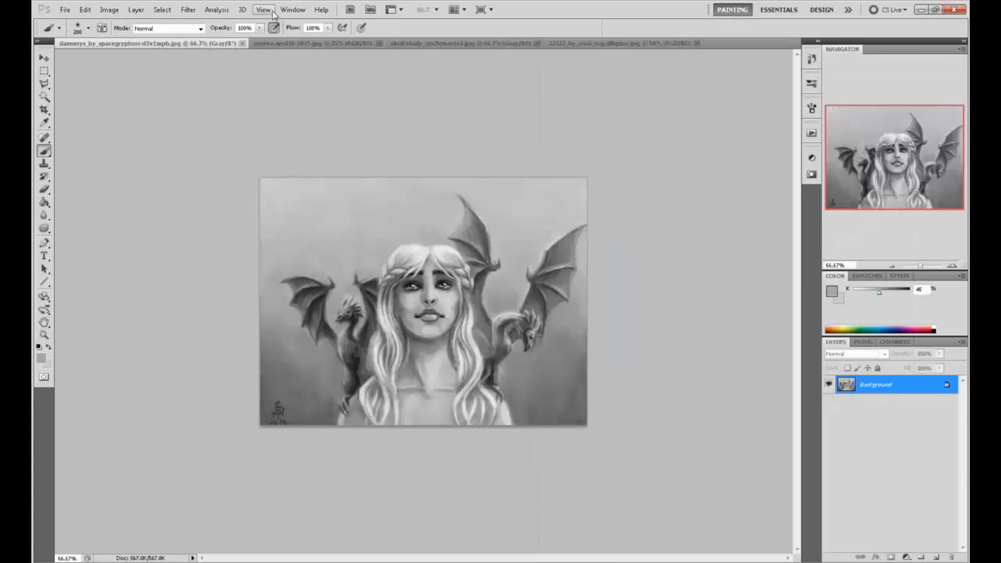
pyautogui.click(188, 9)
pyautogui.click(200, 73)
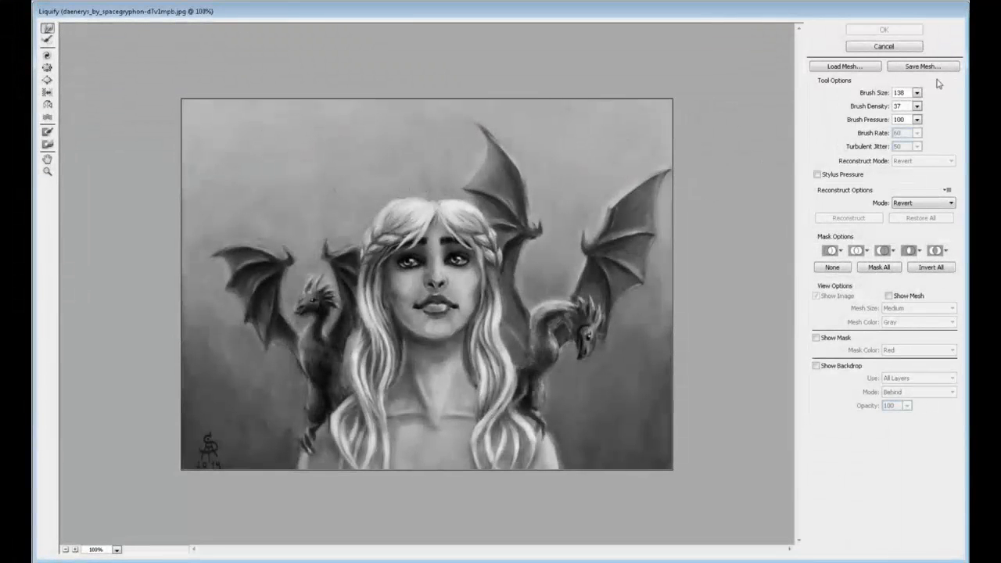
pyautogui.click(920, 93)
pyautogui.moveTo(866, 107); pyautogui.dragTo(872, 112)
pyautogui.moveTo(436, 196); pyautogui.dragTo(435, 179)
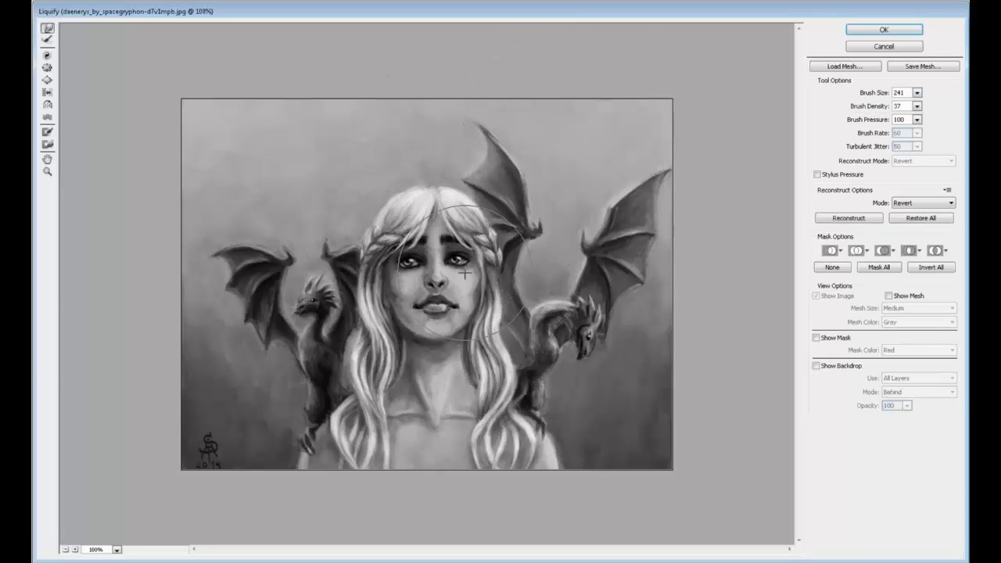
# Apply Pucker to the centre of the face, and nudge the cheek beside the hair using Forward Warp at brush size 106
pyautogui.click(47, 67)
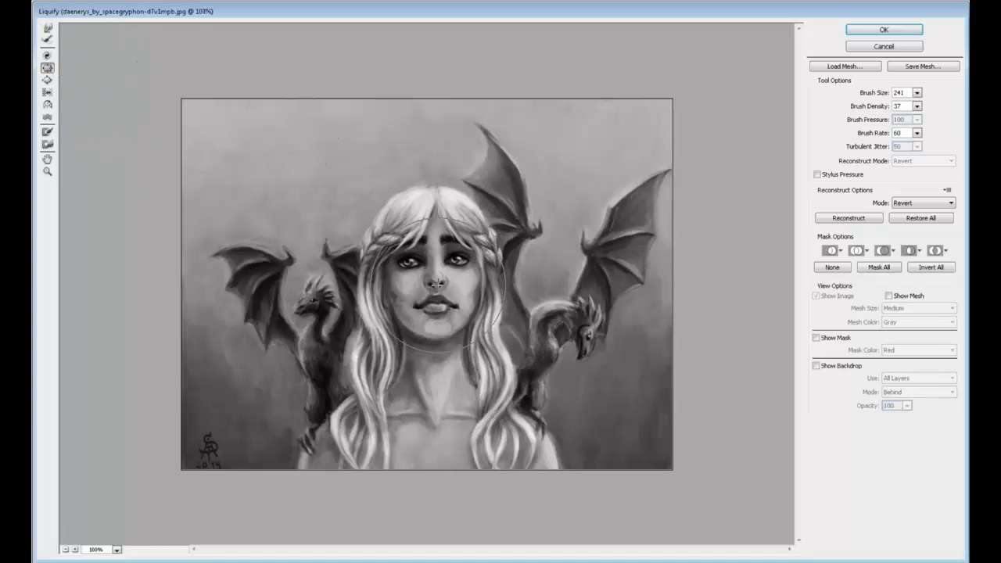
pyautogui.press('w')
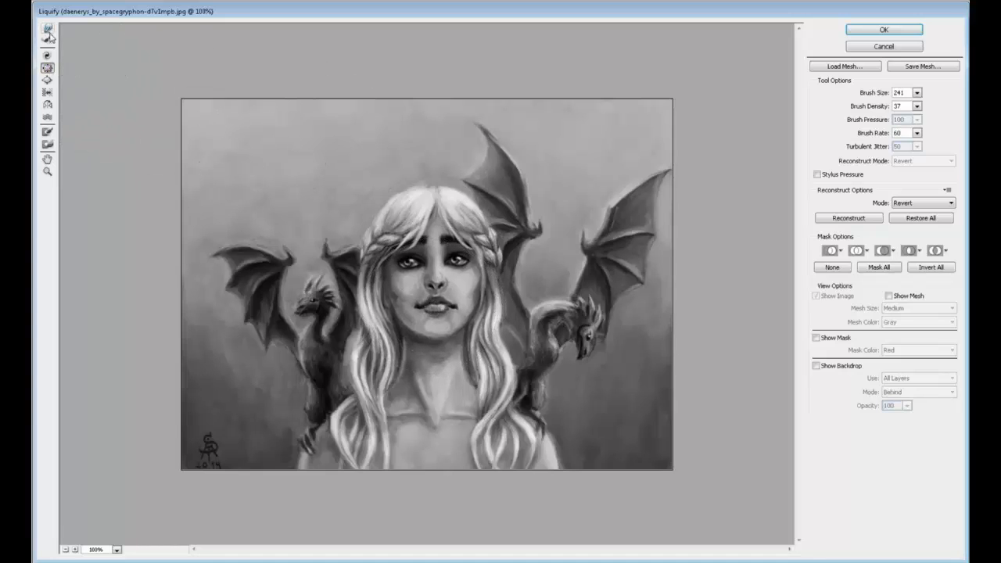
pyautogui.click(917, 93)
pyautogui.moveTo(872, 110); pyautogui.dragTo(866, 109)
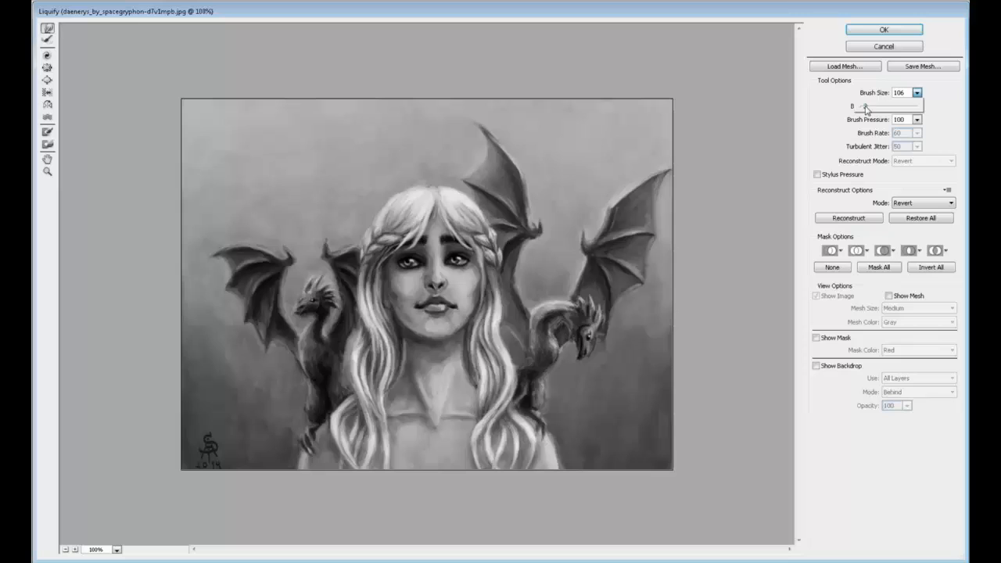
pyautogui.click(389, 305)
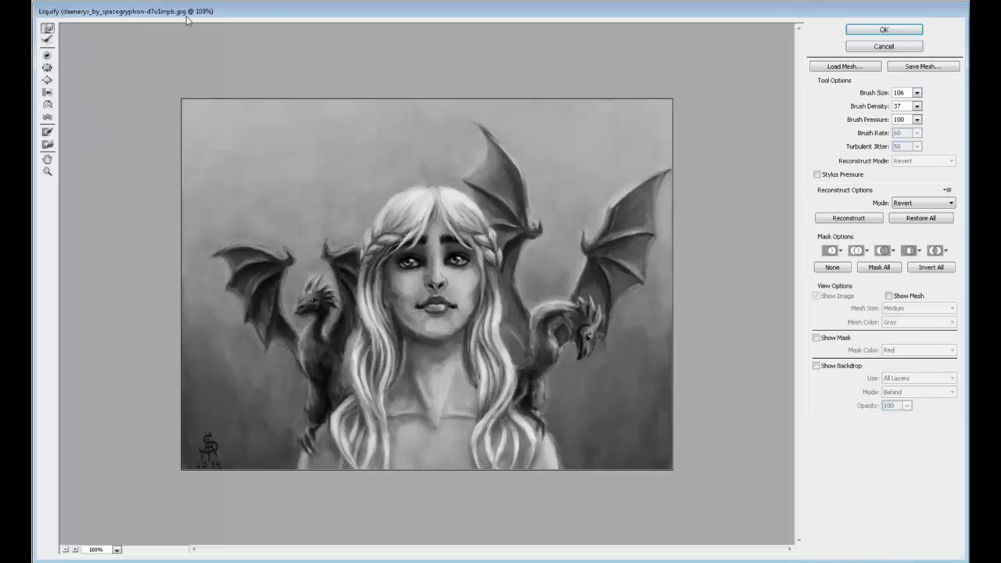
# Refine the nose and mouth area with Forward Warp at brush size 46
pyautogui.click(916, 93)
pyautogui.moveTo(866, 110); pyautogui.dragTo(864, 110)
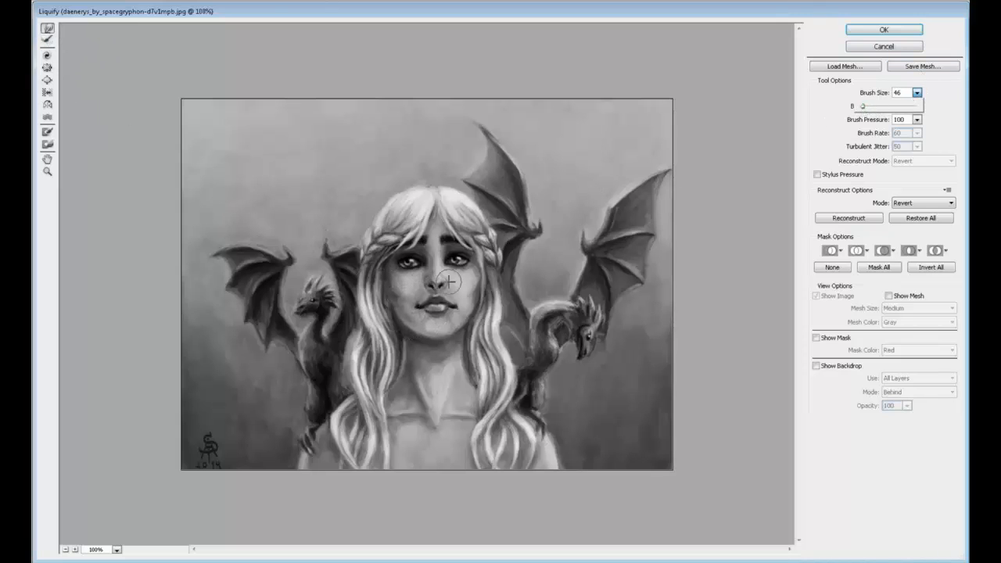
pyautogui.click(412, 297)
pyautogui.moveTo(412, 297)
pyautogui.mouseDown()
pyautogui.moveTo(426, 321)
pyautogui.moveTo(427, 306)
pyautogui.moveTo(461, 304)
pyautogui.moveTo(445, 307)
pyautogui.moveTo(455, 281)
pyautogui.moveTo(420, 277)
pyautogui.mouseUp()
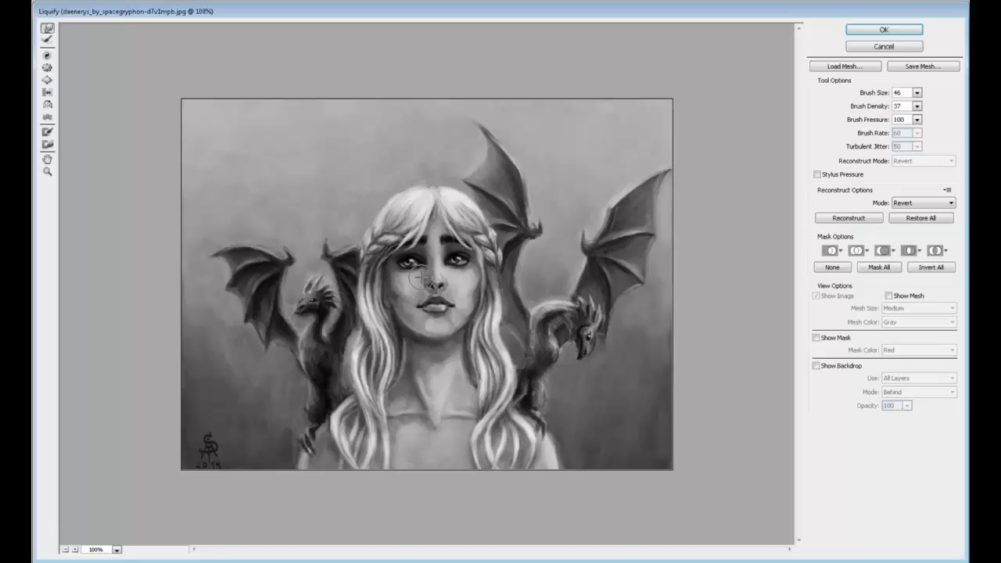
# Adjust the eyes, brows and chin with the warp brush at size 81, and apply the Liquify corrections
pyautogui.click(916, 92)
pyautogui.moveTo(860, 106); pyautogui.dragTo(861, 107)
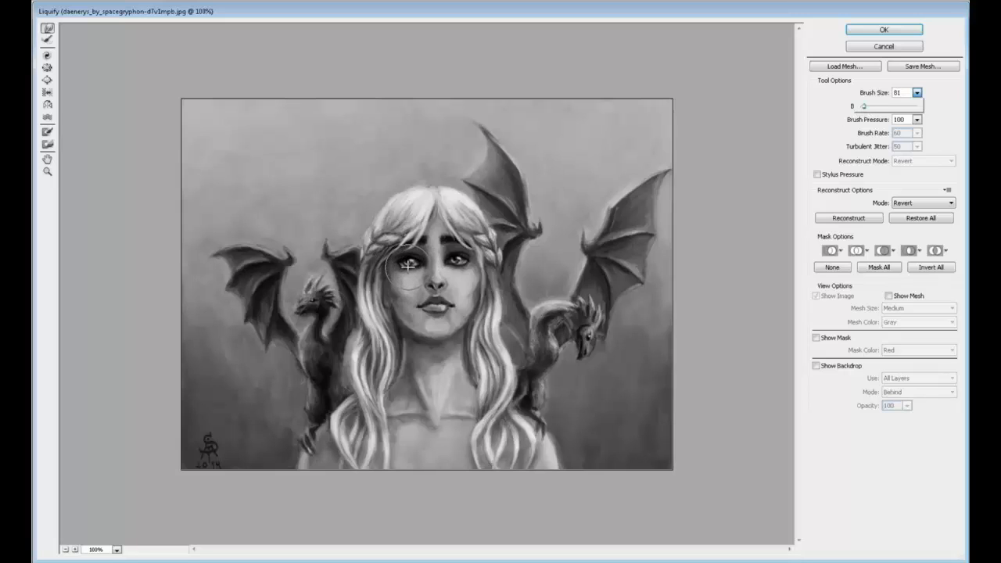
pyautogui.press(']')
pyautogui.press(']')
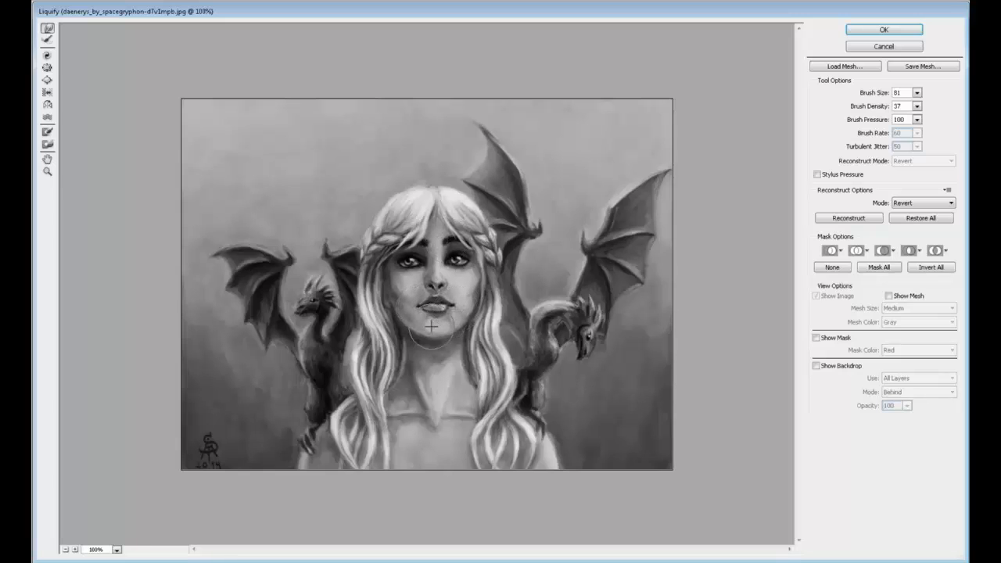
pyautogui.press('Return')
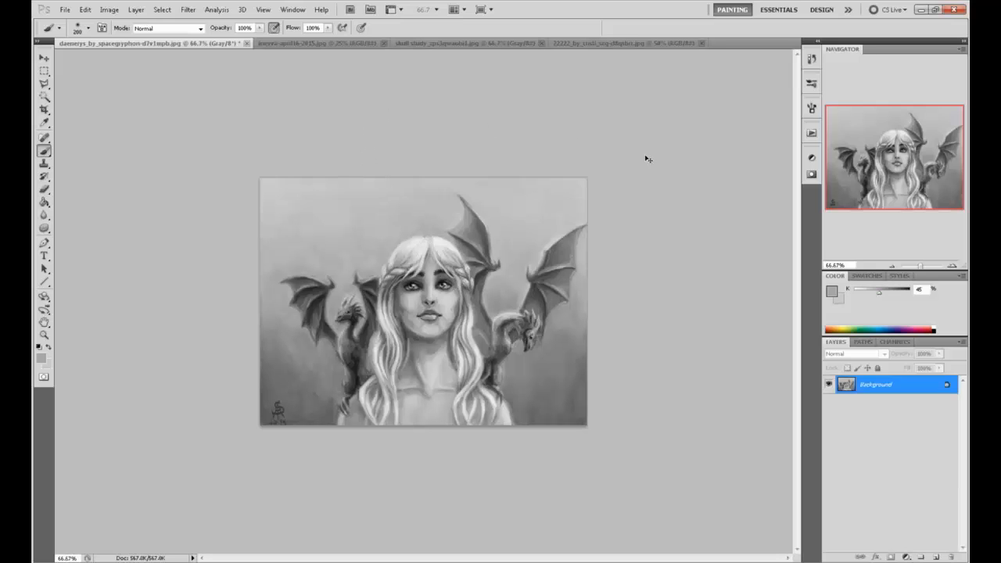
# Compare the portrait before and after Liquify by repeatedly undoing and restoring the correction, including at 100% zoom
pyautogui.hotkey('ctrl', 'z')
pyautogui.hotkey('ctrl', 'z')
pyautogui.hotkey('ctrl', 'z')
pyautogui.hotkey('ctrl', '+')
pyautogui.hotkey('ctrl', 'z')
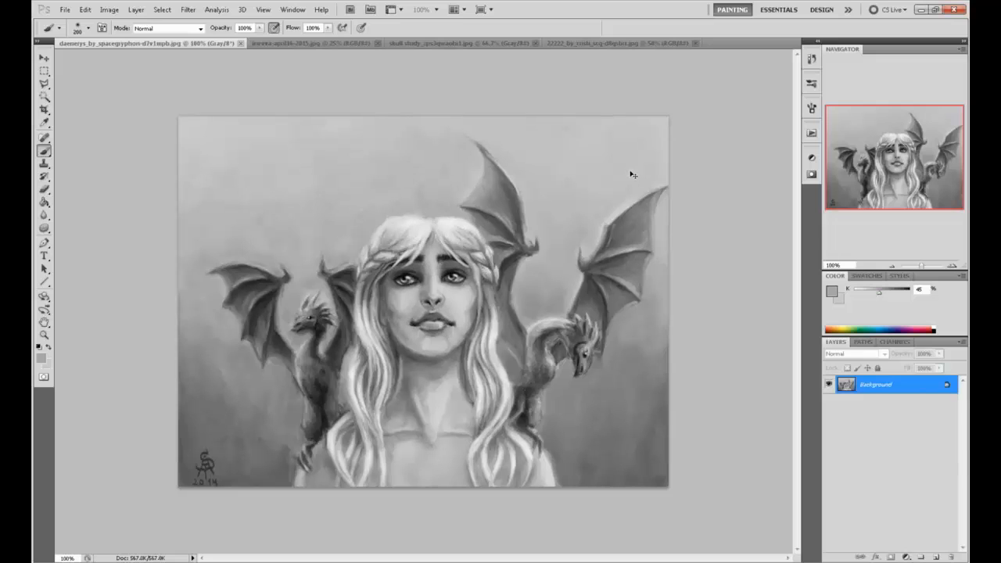
pyautogui.hotkey('ctrl', 'z')
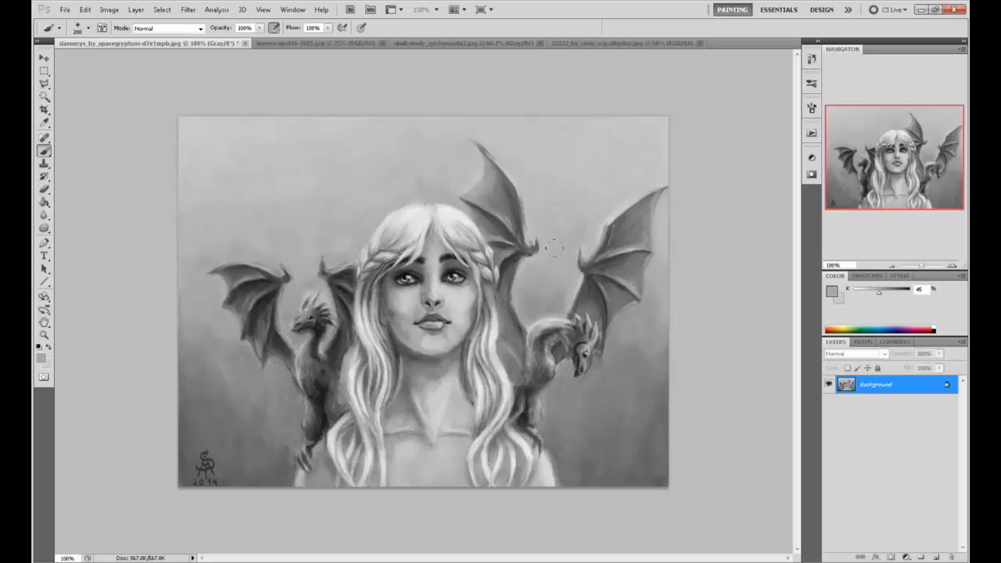
pyautogui.keyDown('alt'); pyautogui.click(451, 263); pyautogui.keyUp('alt')
pyautogui.moveTo(441, 270); pyautogui.dragTo(436, 247)
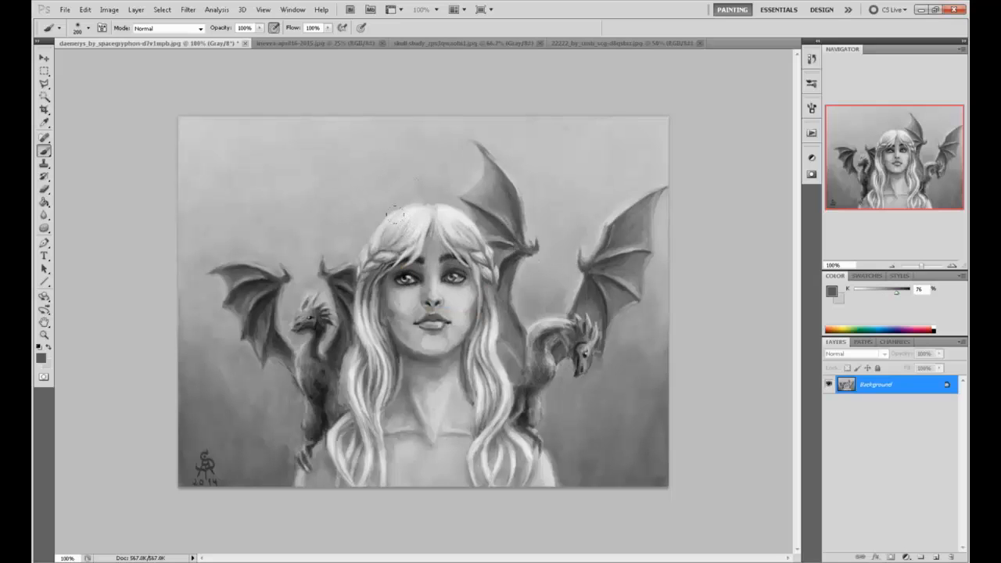
pyautogui.hotkey('ctrl', 'z')
# Sample a near-black tone from the woman's eye, set the brush opacity to 52%, and darken around the crown, neck and lower hair
pyautogui.keyDown('alt'); pyautogui.click(415, 277); pyautogui.keyUp('alt')
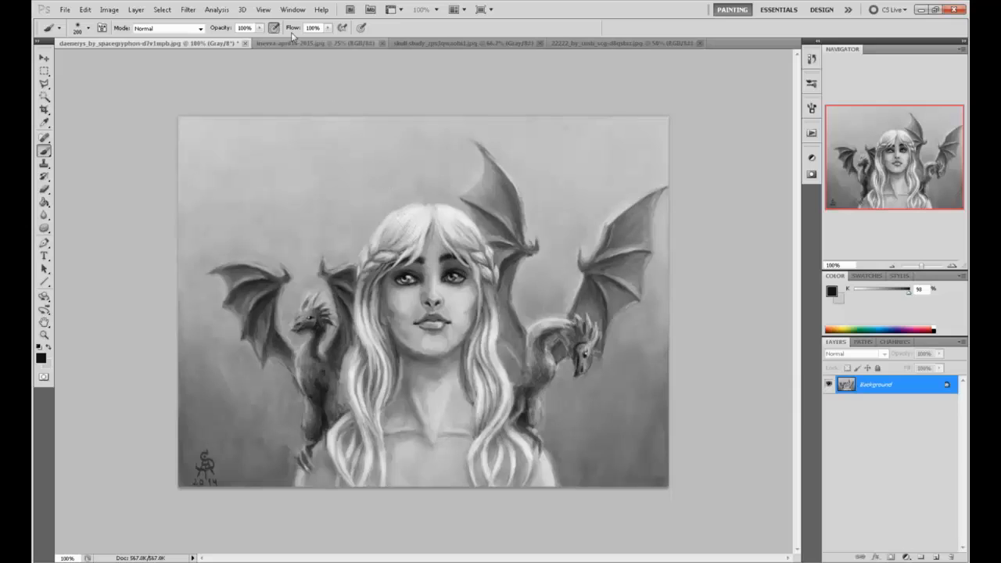
pyautogui.press('5')
pyautogui.press('2')
pyautogui.click(405, 198)
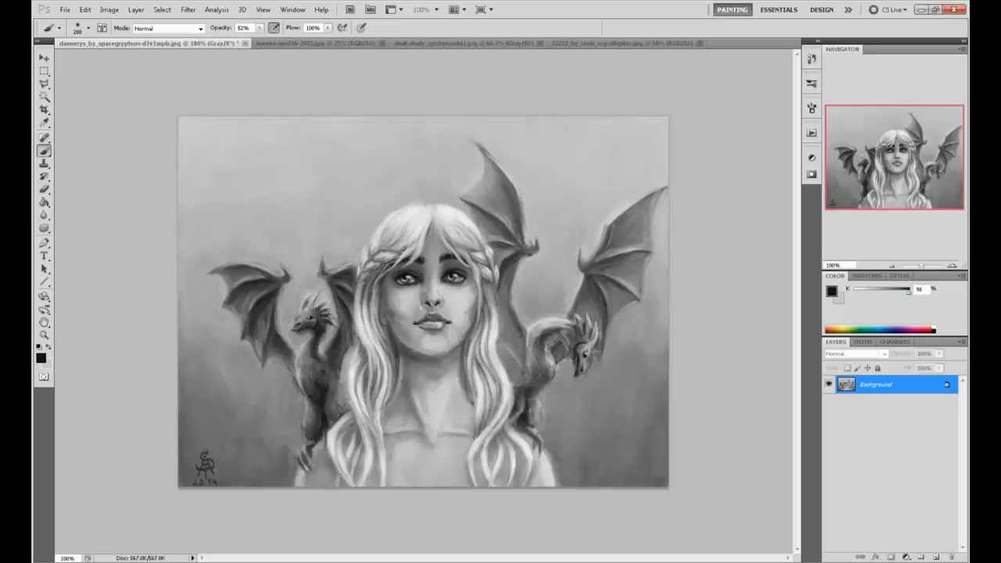
pyautogui.moveTo(403, 371); pyautogui.dragTo(453, 391)
pyautogui.moveTo(497, 451); pyautogui.dragTo(500, 470)
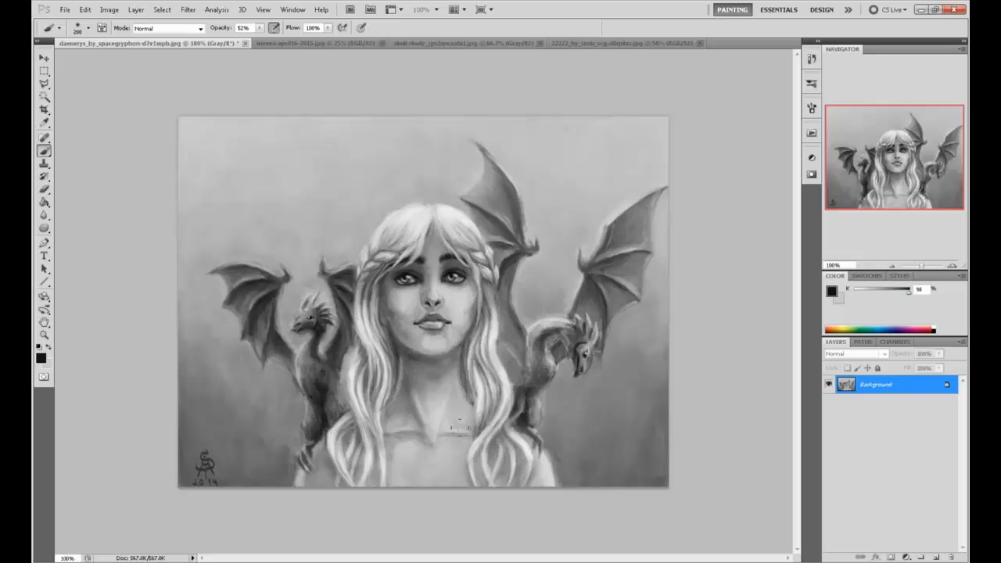
# Sample an 82% gray from beside the woman's eye and shade over the hair, face, neck and shoulders
pyautogui.keyDown('alt'); pyautogui.click(453, 269); pyautogui.keyUp('alt')
pyautogui.keyDown('alt'); pyautogui.click(444, 256); pyautogui.keyUp('alt')
pyautogui.moveTo(425, 219)
pyautogui.mouseDown()
pyautogui.moveTo(384, 245)
pyautogui.moveTo(471, 234)
pyautogui.mouseUp()
pyautogui.moveTo(451, 286)
pyautogui.mouseDown()
pyautogui.moveTo(471, 314)
pyautogui.moveTo(440, 297)
pyautogui.mouseUp()
pyautogui.moveTo(426, 288)
pyautogui.mouseDown()
pyautogui.moveTo(396, 312)
pyautogui.moveTo(434, 344)
pyautogui.mouseUp()
pyautogui.moveTo(443, 346); pyautogui.dragTo(482, 328)
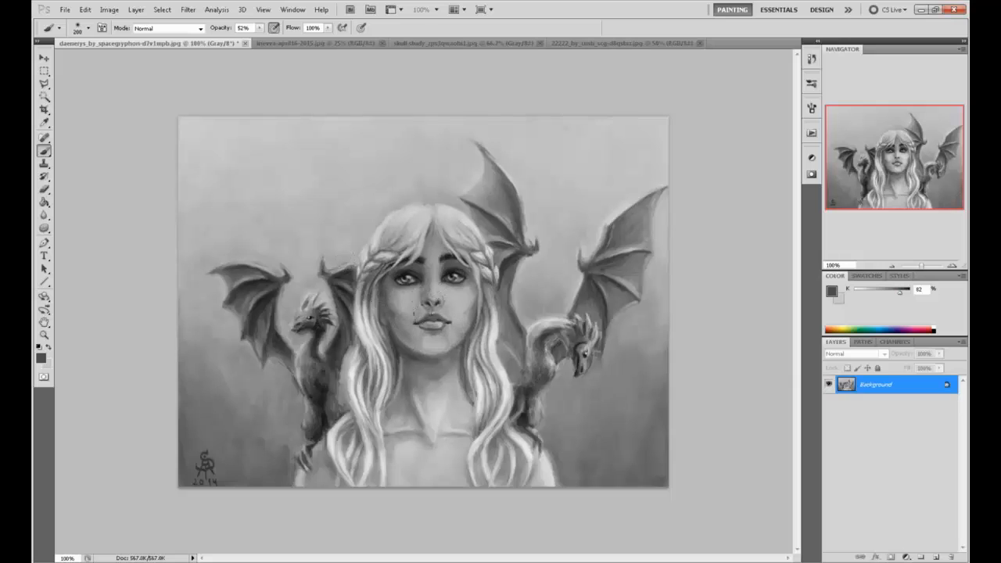
pyautogui.moveTo(452, 365); pyautogui.dragTo(418, 395)
pyautogui.moveTo(375, 401)
pyautogui.mouseDown()
pyautogui.moveTo(367, 278)
pyautogui.moveTo(453, 207)
pyautogui.moveTo(456, 438)
pyautogui.moveTo(341, 461)
pyautogui.moveTo(524, 383)
pyautogui.mouseUp()
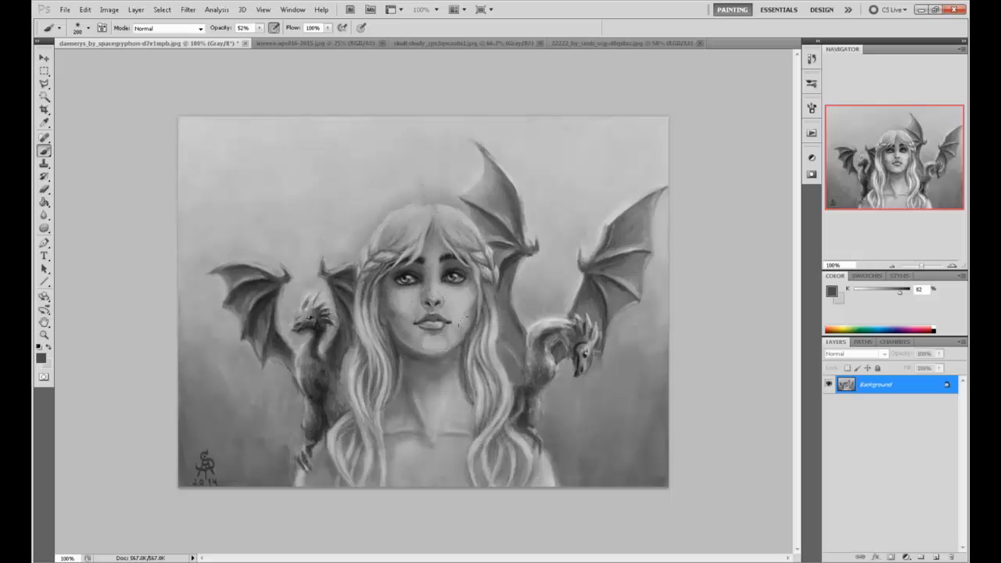
# Set the paint color to an 18% gray, enlarge the brush to size 70, and paint highlights on both cheeks
pyautogui.click(831, 292)
pyautogui.click(916, 248)
pyautogui.moveTo(900, 291); pyautogui.dragTo(863, 296)
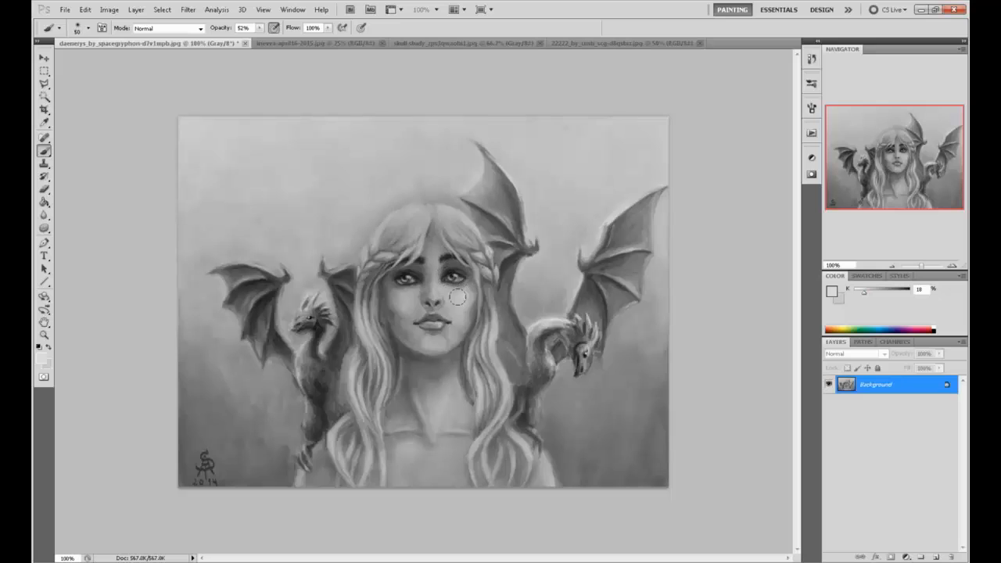
pyautogui.press(']')
pyautogui.press(']')
pyautogui.moveTo(458, 298); pyautogui.dragTo(451, 308)
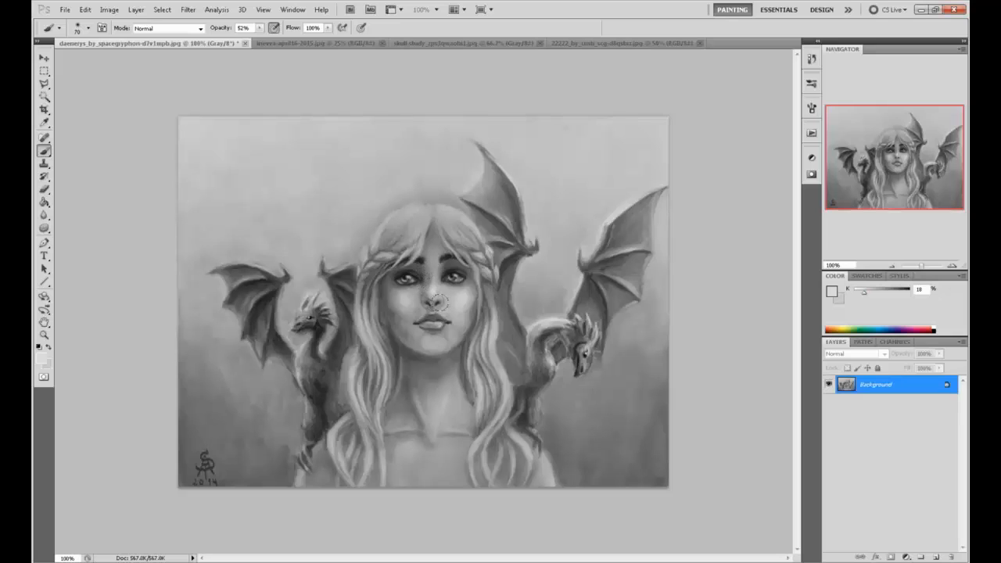
pyautogui.moveTo(414, 307); pyautogui.dragTo(411, 302)
# Close the daenerys portrait and bring up the skull study image
pyautogui.click(245, 43)
pyautogui.click(540, 230)
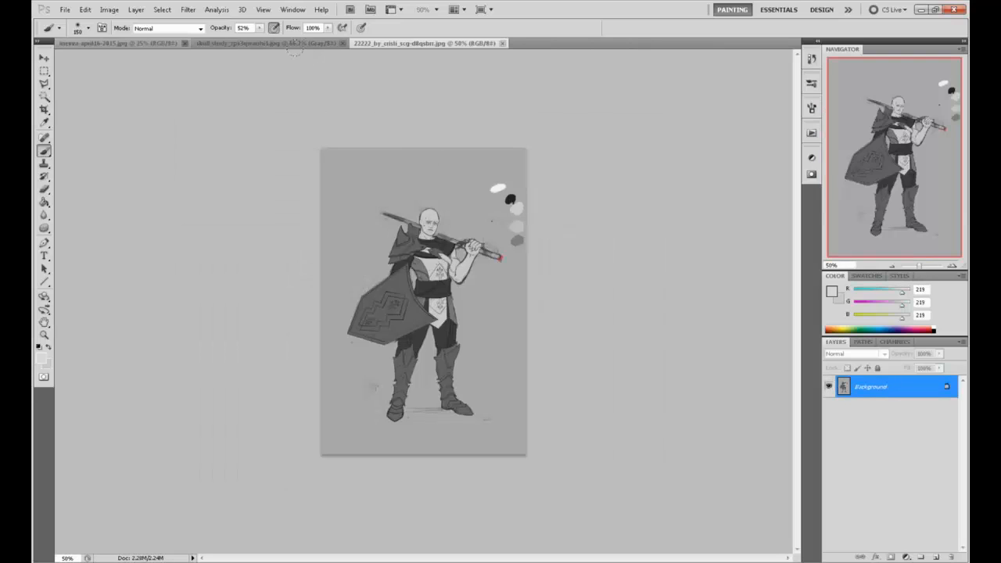
pyautogui.click(161, 45)
pyautogui.click(273, 45)
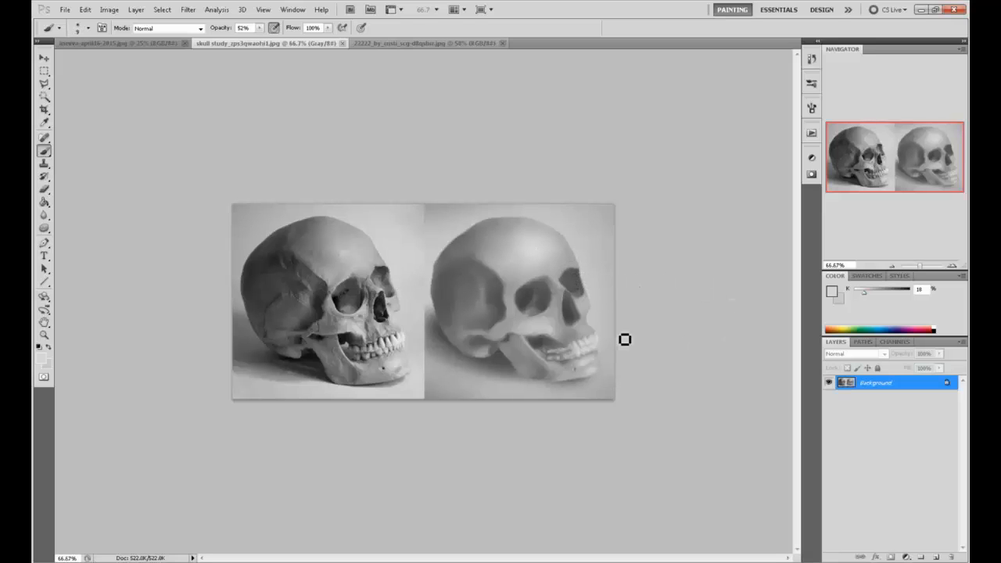
# Add a new layer to the skull study and convert the image to RGB Color without flattening its layers
pyautogui.click(937, 557)
pyautogui.click(831, 291)
pyautogui.click(916, 253)
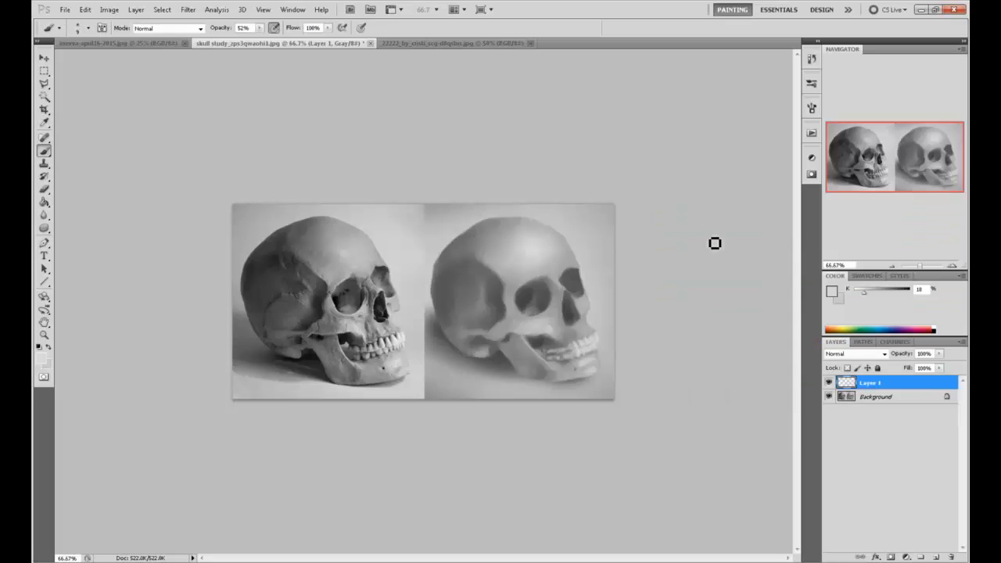
pyautogui.click(113, 9)
pyautogui.moveTo(211, 22)
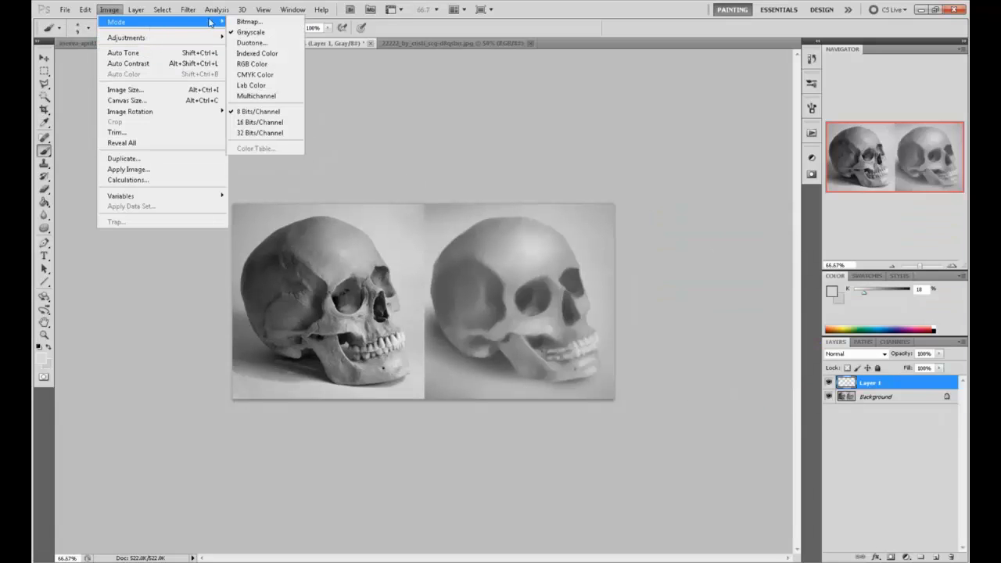
pyautogui.click(256, 63)
pyautogui.click(616, 232)
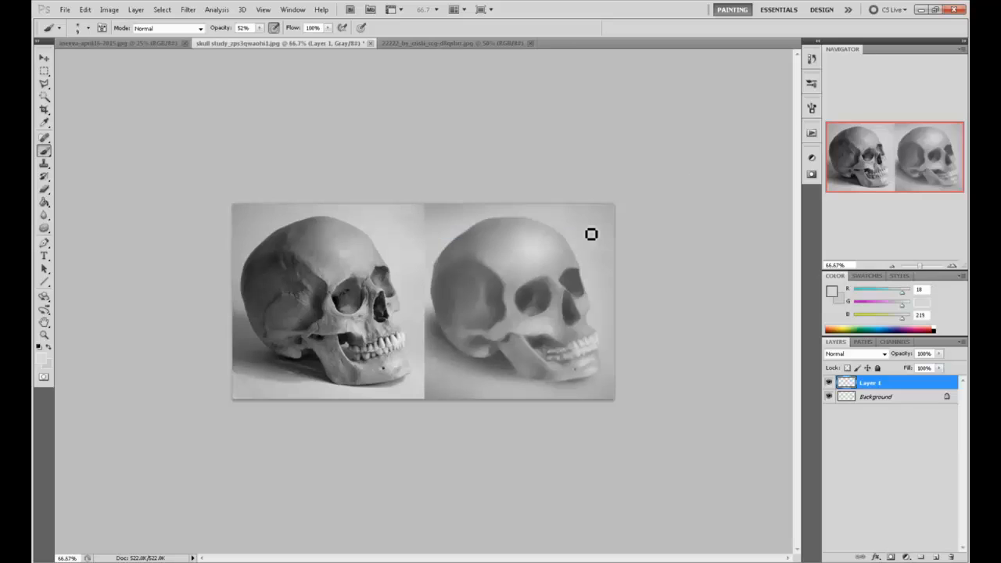
# Set the foreground color to bright red (ff0d0d) and the brush opacity to 100%
pyautogui.click(833, 292)
pyautogui.click(797, 244)
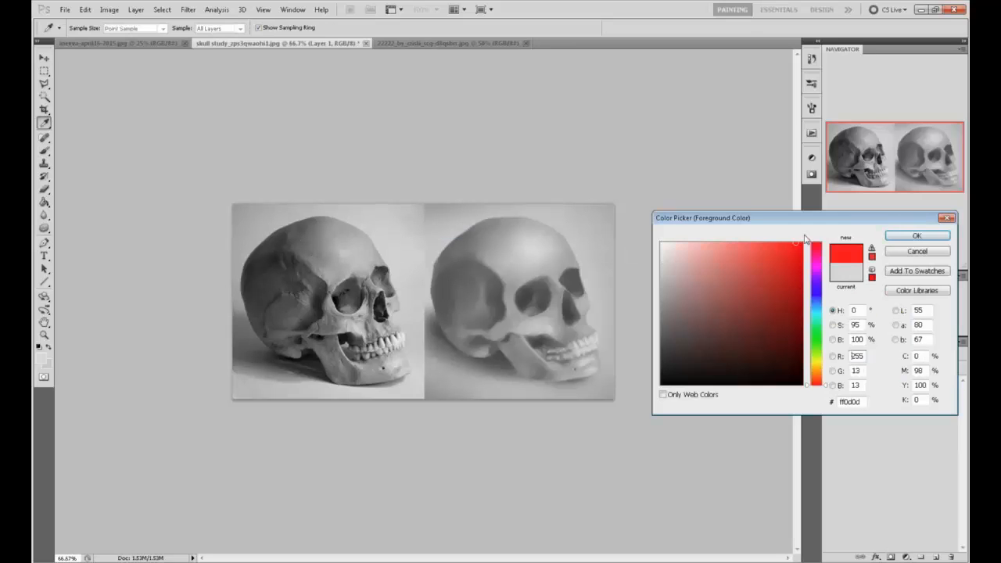
pyautogui.click(900, 238)
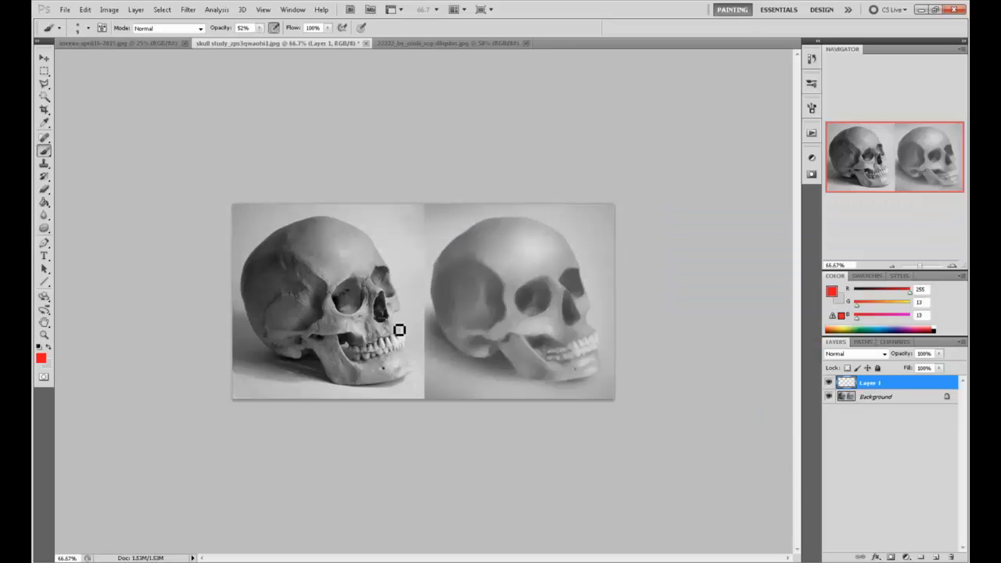
pyautogui.click(259, 27)
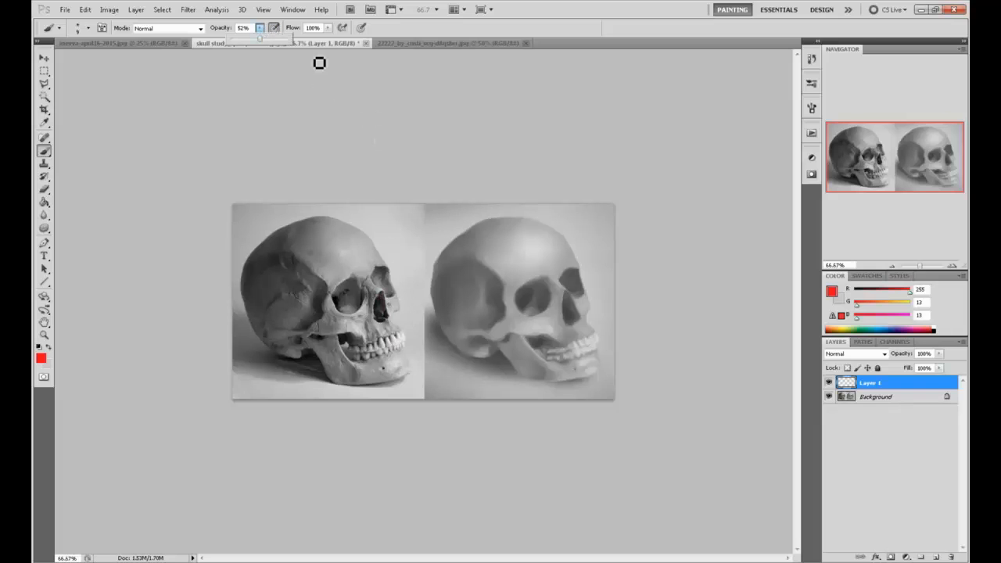
pyautogui.click(260, 29)
pyautogui.moveTo(263, 39); pyautogui.dragTo(291, 43)
# Draw a red centre line down the reference skull from the forehead through the nose to the chin
pyautogui.click(412, 382)
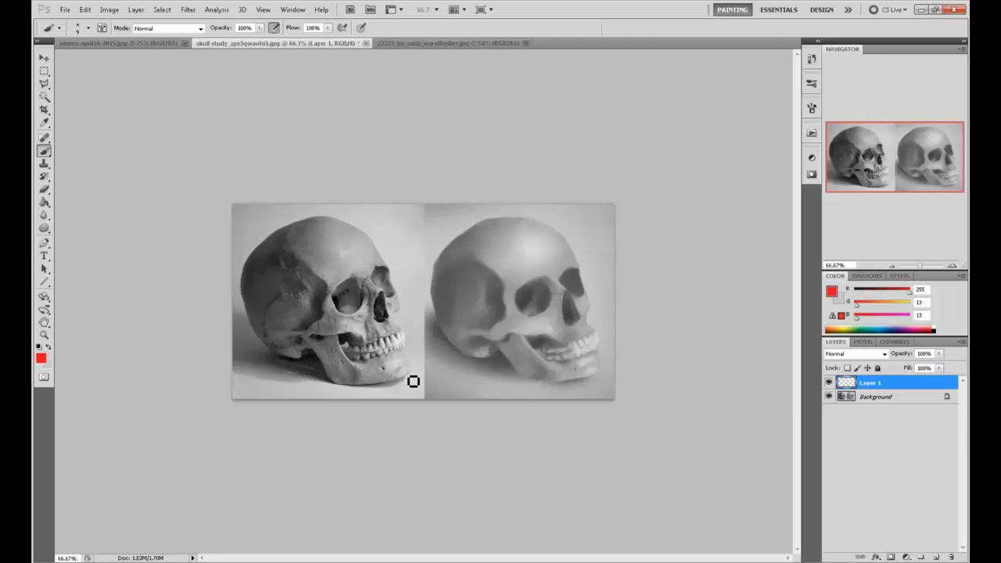
pyautogui.keyDown('shift'); pyautogui.click(347, 229); pyautogui.keyUp('shift')
pyautogui.moveTo(341, 226)
pyautogui.mouseDown()
pyautogui.moveTo(388, 298)
pyautogui.moveTo(413, 377)
pyautogui.mouseUp()
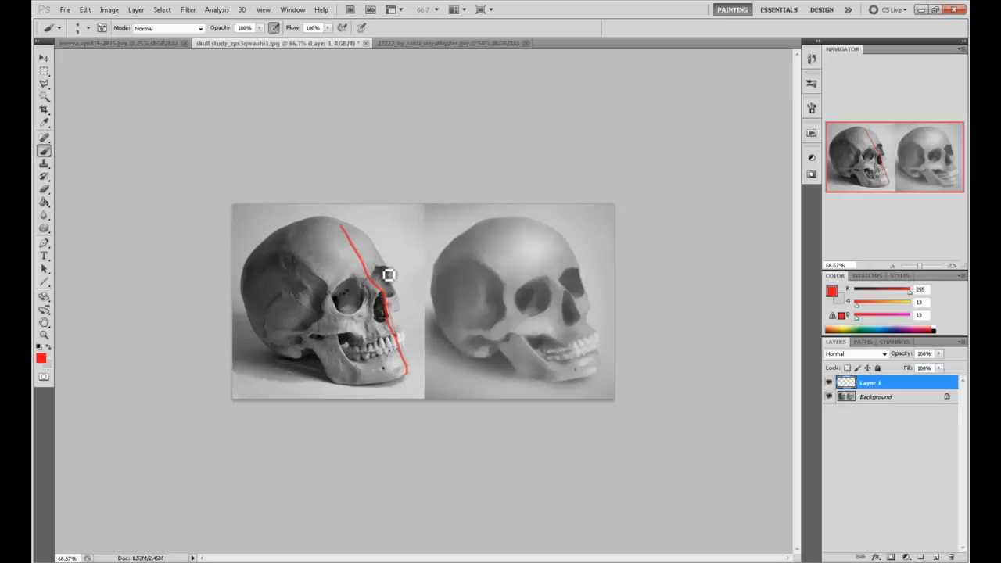
# Mark red guide lines across the reference skull's eye and cheek areas, and outline its face plane from temple to jaw and chin
pyautogui.moveTo(314, 298); pyautogui.dragTo(391, 280)
pyautogui.moveTo(324, 292); pyautogui.dragTo(381, 271)
pyautogui.hotkey('ctrl', 'z')
pyautogui.moveTo(326, 295); pyautogui.dragTo(340, 293)
pyautogui.moveTo(405, 302); pyautogui.dragTo(334, 329)
pyautogui.moveTo(403, 301)
pyautogui.mouseDown()
pyautogui.moveTo(331, 331)
pyautogui.moveTo(406, 322)
pyautogui.mouseUp()
pyautogui.moveTo(291, 249)
pyautogui.mouseDown()
pyautogui.moveTo(339, 311)
pyautogui.moveTo(353, 384)
pyautogui.mouseUp()
pyautogui.moveTo(420, 376); pyautogui.dragTo(376, 231)
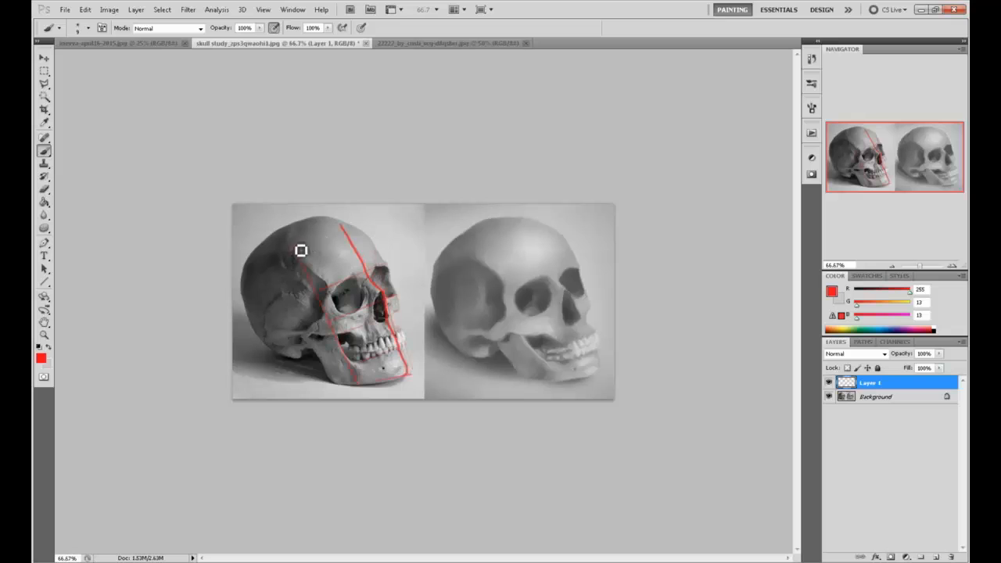
# Close the face plane across the forehead, sketch a tilted box between the two skulls, and draw an arrow across the painted skull's brow
pyautogui.moveTo(293, 248)
pyautogui.mouseDown()
pyautogui.moveTo(345, 233)
pyautogui.moveTo(431, 304)
pyautogui.mouseUp()
pyautogui.moveTo(402, 224)
pyautogui.mouseDown()
pyautogui.moveTo(470, 287)
pyautogui.moveTo(433, 305)
pyautogui.moveTo(373, 276)
pyautogui.mouseUp()
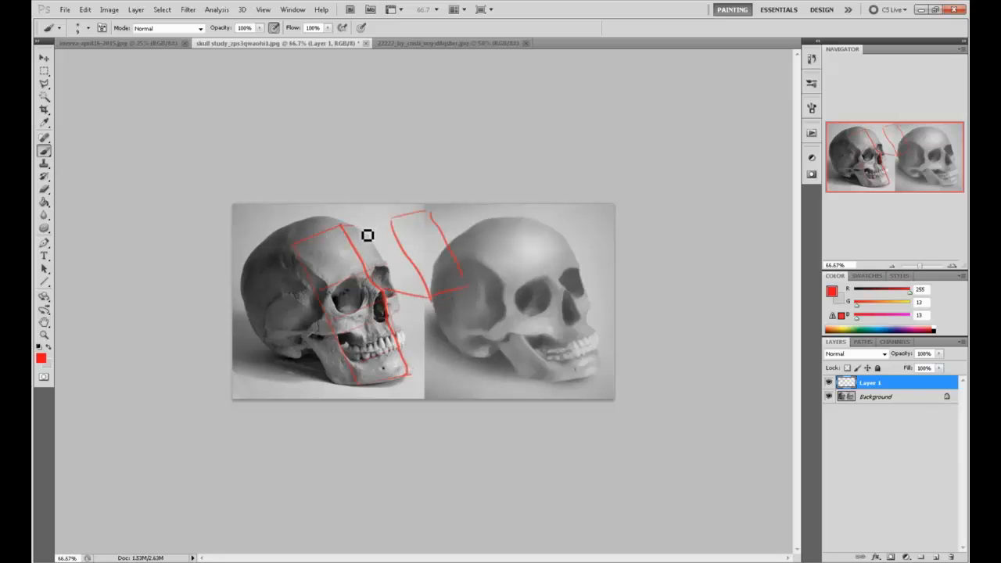
pyautogui.moveTo(361, 224); pyautogui.dragTo(373, 274)
pyautogui.moveTo(361, 220)
pyautogui.mouseDown()
pyautogui.moveTo(394, 217)
pyautogui.moveTo(427, 283)
pyautogui.mouseUp()
pyautogui.moveTo(398, 234)
pyautogui.mouseDown()
pyautogui.moveTo(448, 297)
pyautogui.moveTo(461, 280)
pyautogui.moveTo(550, 276)
pyautogui.mouseUp()
pyautogui.moveTo(550, 277); pyautogui.dragTo(523, 281)
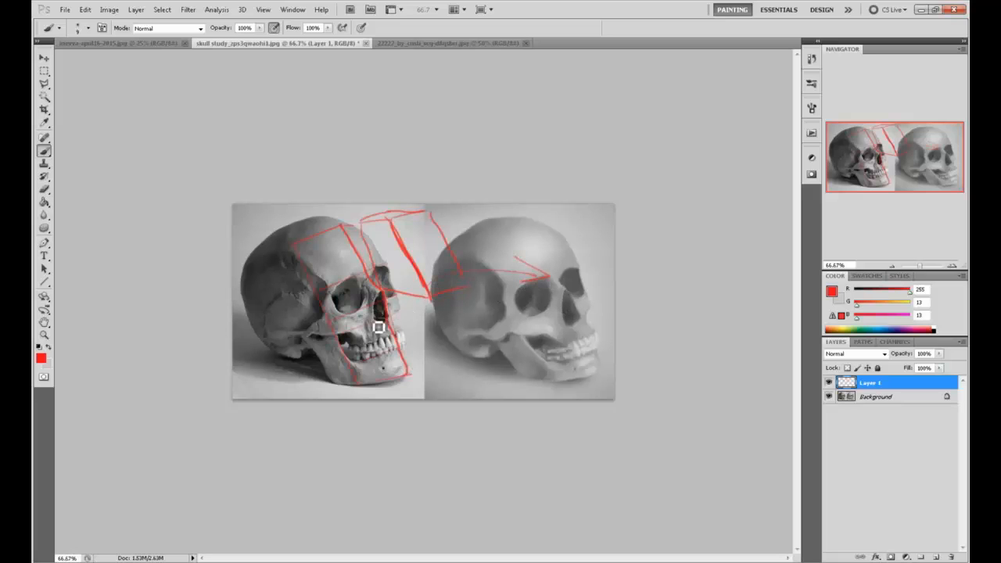
# Write and underline "measure" in red across the painted skull's forehead, and add red strokes along the reference skull's centre line and chin
pyautogui.moveTo(384, 371)
pyautogui.mouseDown()
pyautogui.moveTo(339, 314)
pyautogui.moveTo(331, 284)
pyautogui.moveTo(395, 320)
pyautogui.mouseUp()
pyautogui.hotkey('ctrl', 'z')
pyautogui.moveTo(485, 254)
pyautogui.mouseDown()
pyautogui.moveTo(512, 265)
pyautogui.moveTo(535, 259)
pyautogui.moveTo(537, 235)
pyautogui.moveTo(563, 224)
pyautogui.moveTo(602, 232)
pyautogui.moveTo(499, 270)
pyautogui.mouseUp()
pyautogui.moveTo(407, 329); pyautogui.dragTo(401, 391)
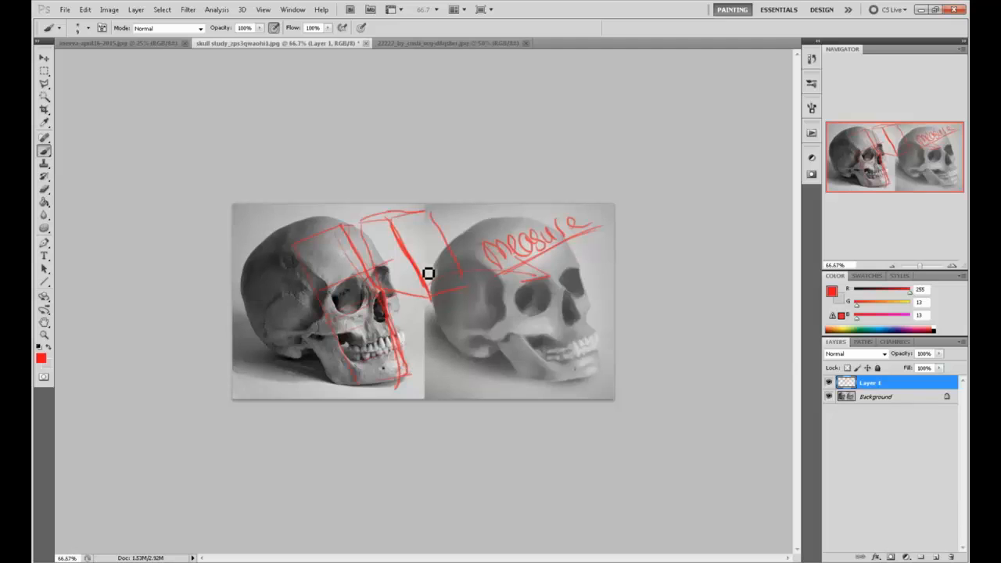
pyautogui.moveTo(548, 279)
pyautogui.mouseDown()
pyautogui.moveTo(521, 320)
pyautogui.moveTo(527, 293)
pyautogui.moveTo(549, 283)
pyautogui.mouseUp()
# Close the skull study without saving and switch to the drawing of the armored warrior with the shield
pyautogui.click(365, 43)
pyautogui.click(537, 234)
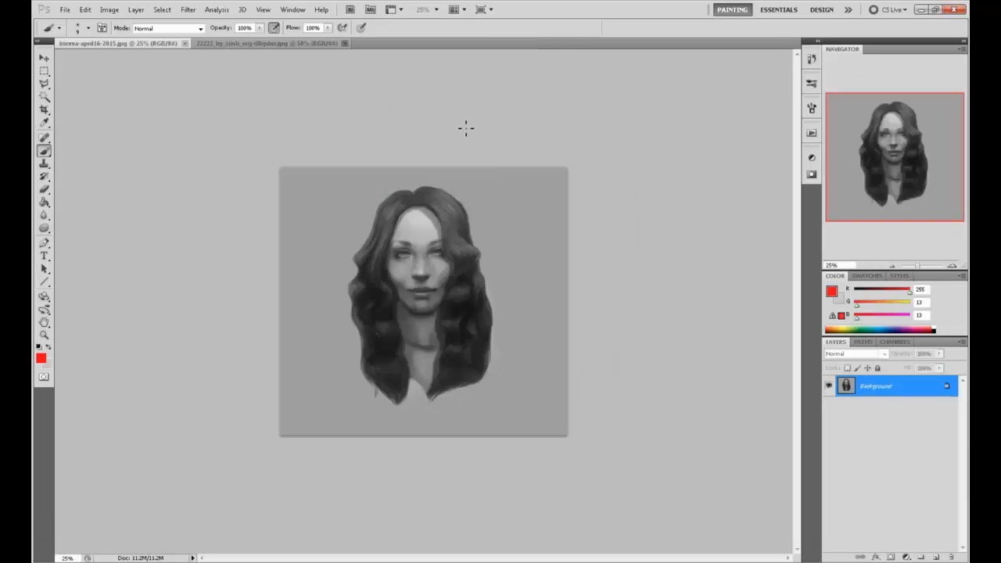
pyautogui.click(283, 43)
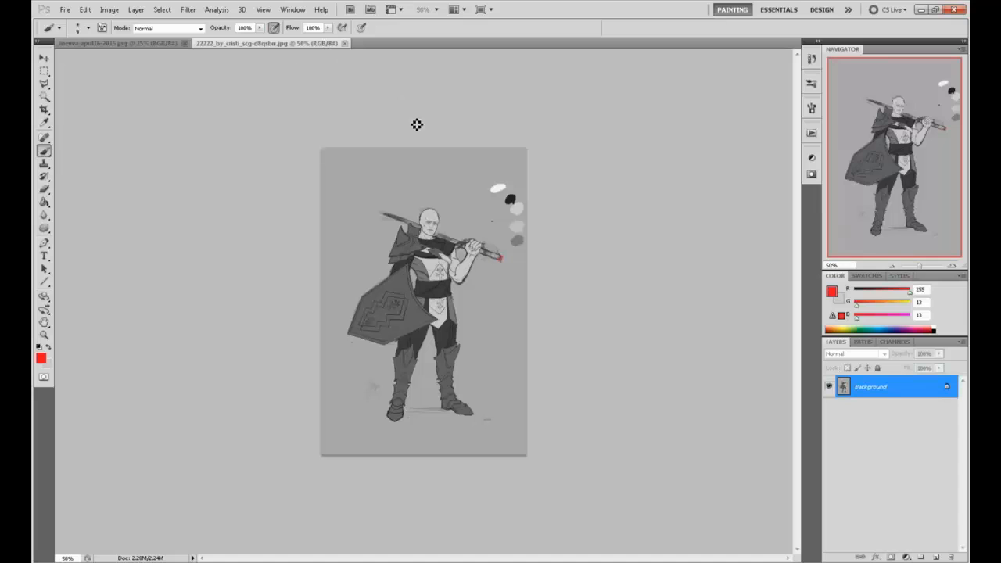
# Convert the warrior's background to an editable layer and lasso the leg beneath the shield freehand
pyautogui.hotkey('ctrl', '+')
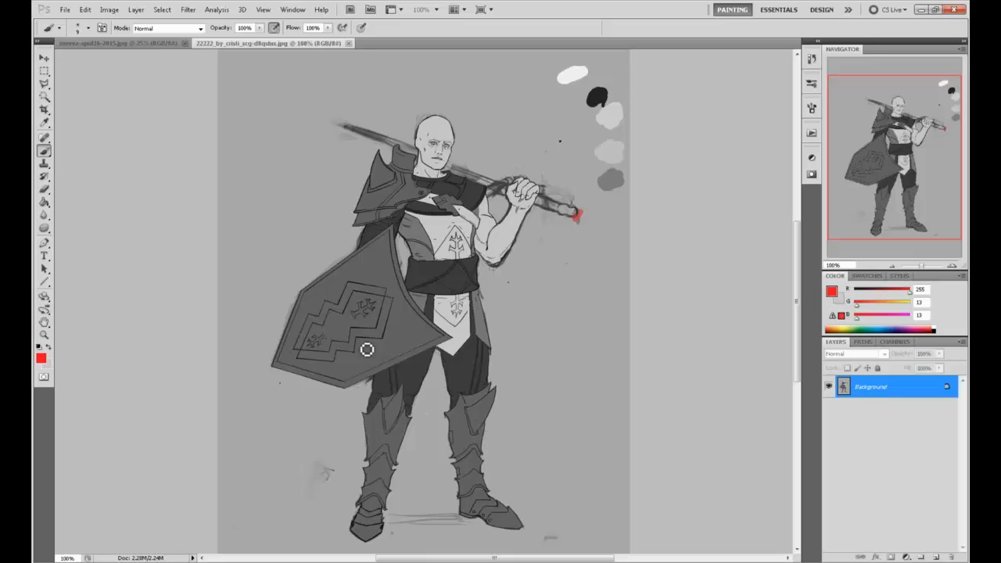
pyautogui.hotkey('ctrl', '-')
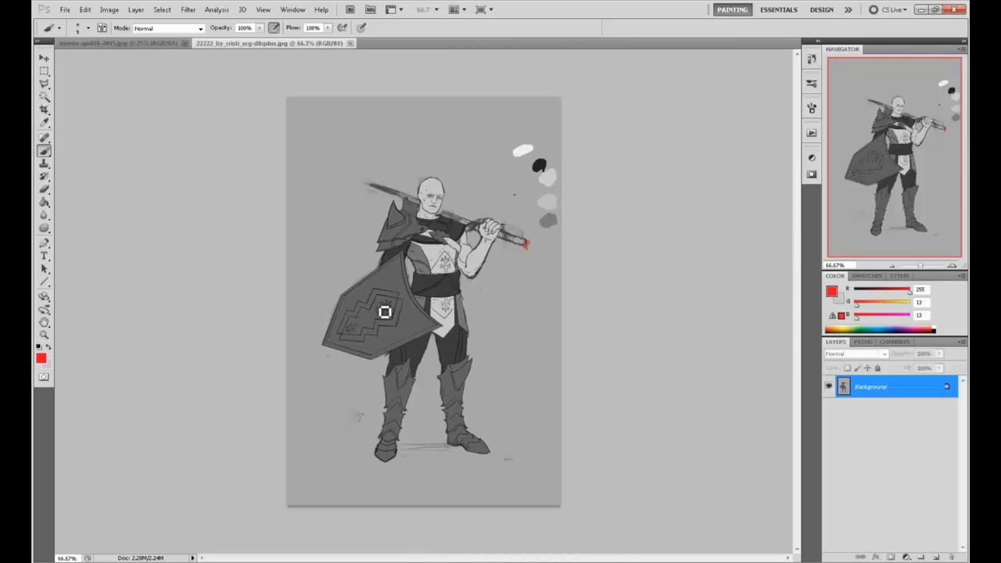
pyautogui.press('l')
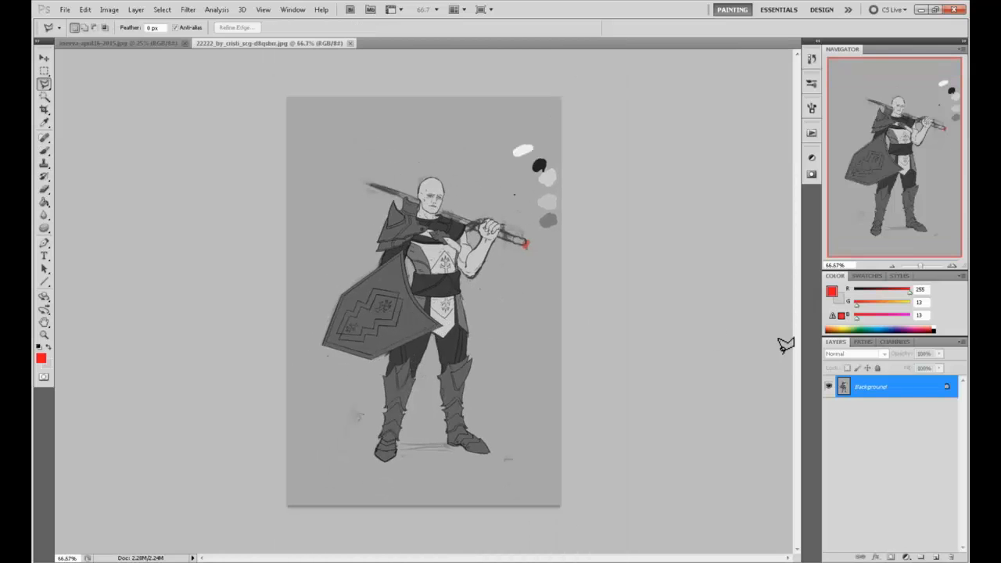
pyautogui.doubleClick(909, 389)
pyautogui.click(592, 178)
pyautogui.rightClick(45, 83)
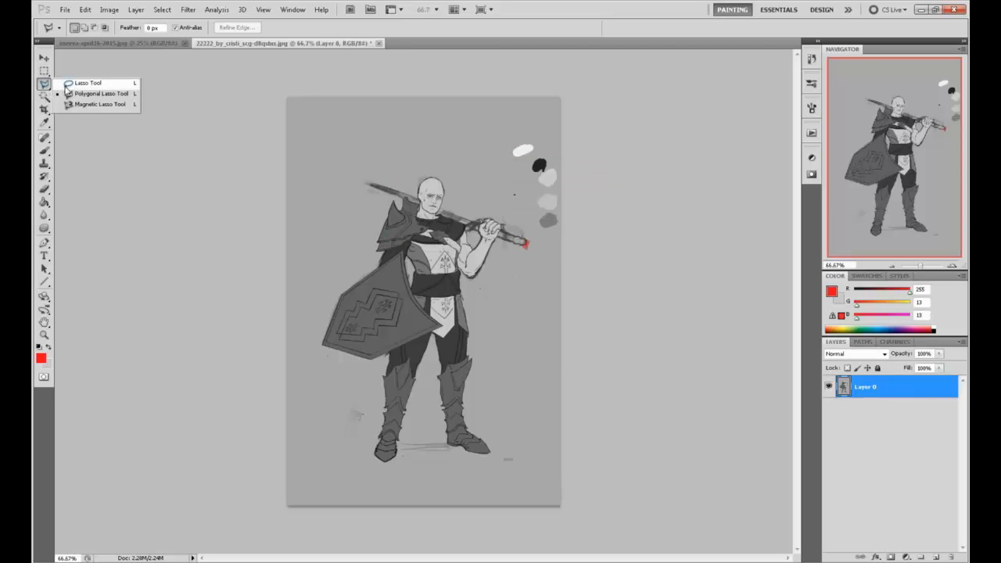
pyautogui.click(82, 83)
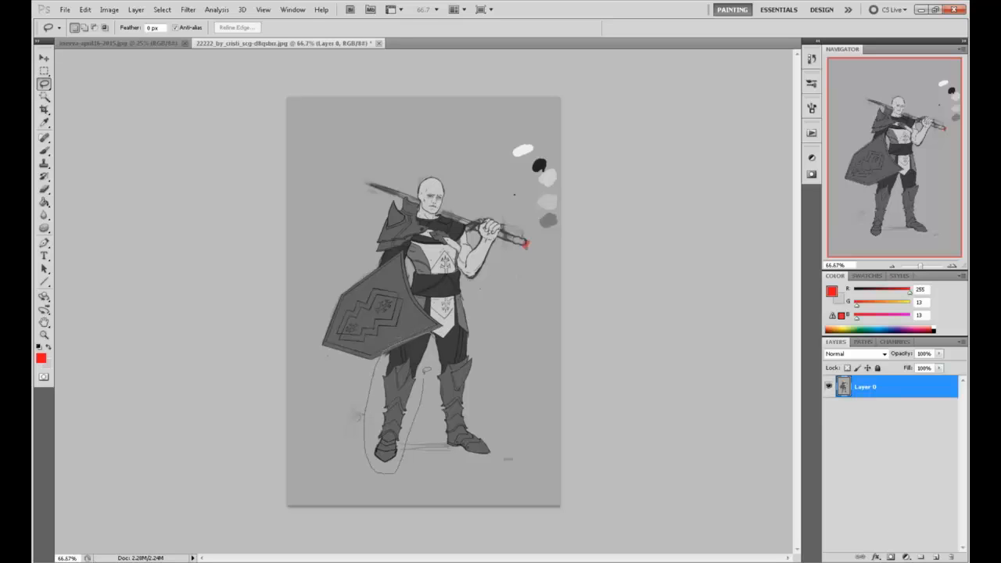
pyautogui.moveTo(429, 336); pyautogui.dragTo(430, 335)
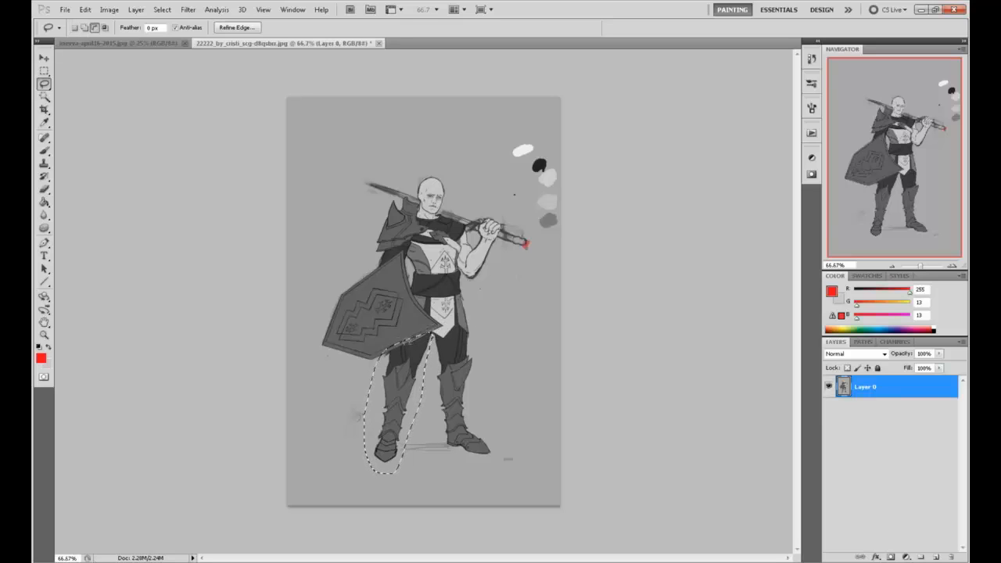
# Move the selected leg inward onto its own layer and rotate it about -5.9 degrees
pyautogui.press('v')
pyautogui.moveTo(411, 362); pyautogui.dragTo(419, 362)
pyautogui.hotkey('ctrl', 'j')
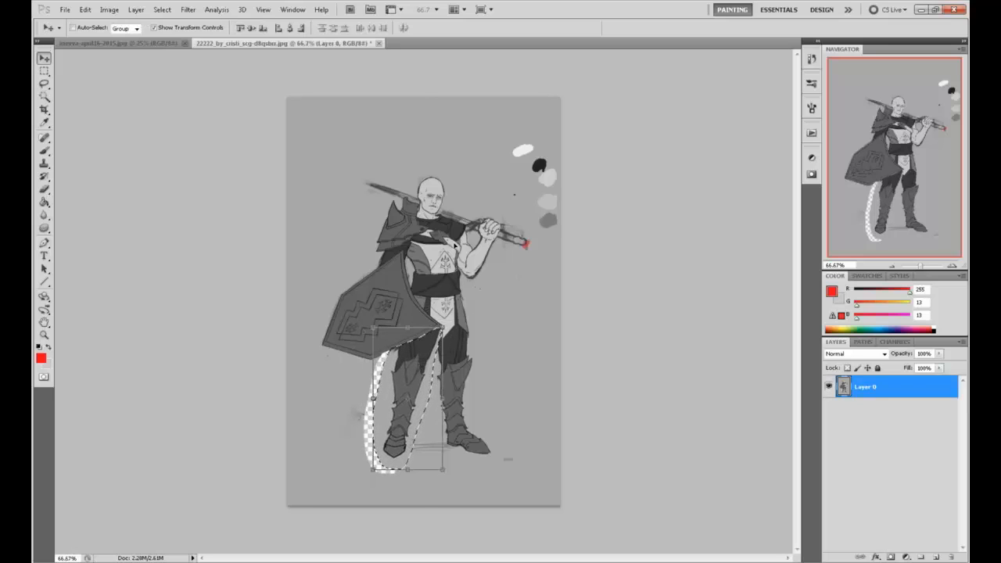
pyautogui.moveTo(427, 321); pyautogui.dragTo(414, 321)
pyautogui.moveTo(411, 365); pyautogui.dragTo(427, 353)
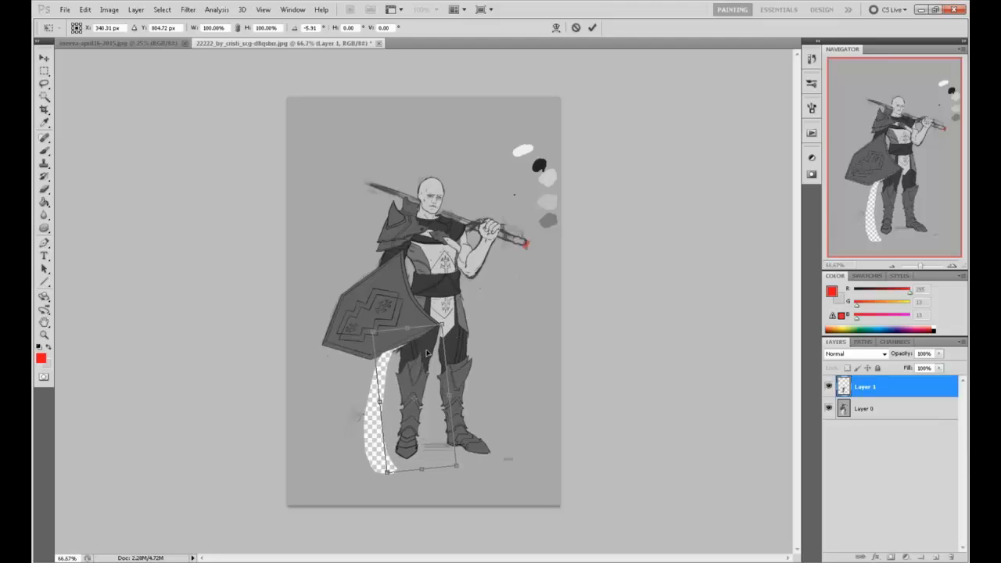
pyautogui.click(594, 28)
# Set the eraser to 100% opacity and reduce its size to 15 px
pyautogui.press('b')
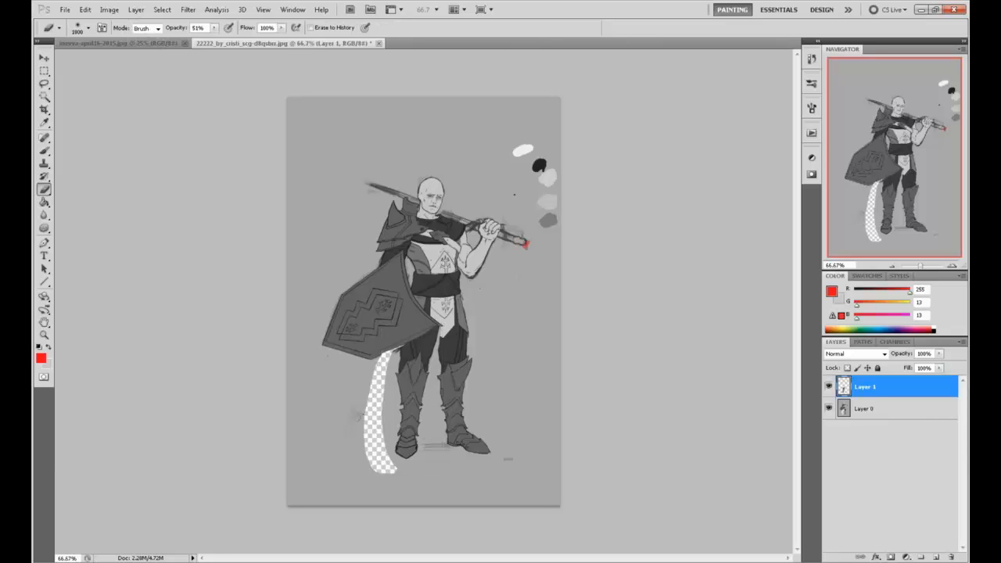
pyautogui.click(214, 28)
pyautogui.moveTo(217, 40); pyautogui.dragTo(249, 39)
pyautogui.press('[')
pyautogui.press('[')
pyautogui.press('[')
pyautogui.press('[')
# Add a new layer below the drawing and fill it with the sampled background gray (173) to cover the gap
pyautogui.click(936, 556)
pyautogui.moveTo(899, 388); pyautogui.dragTo(922, 475)
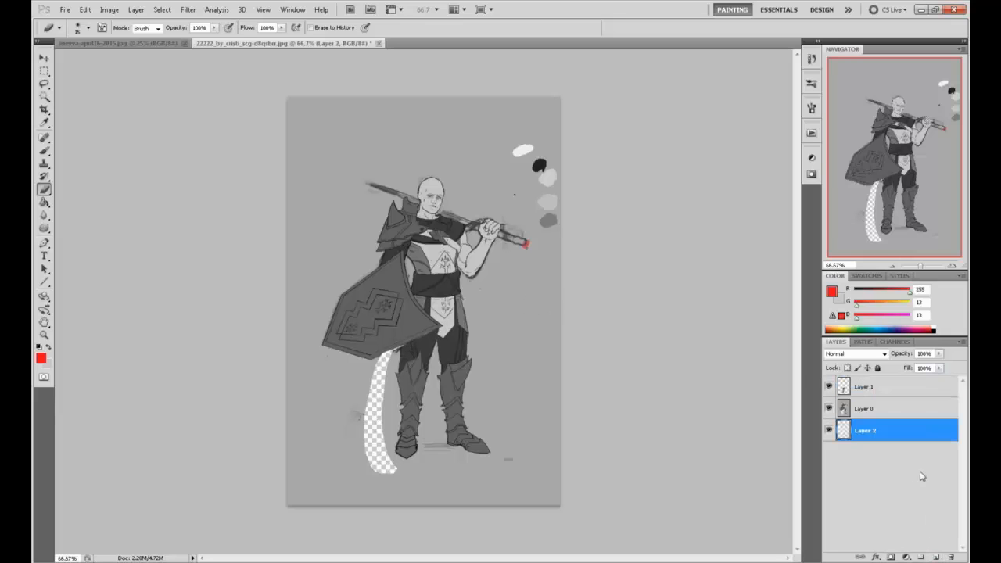
pyautogui.press('g')
pyautogui.keyDown('alt'); pyautogui.click(543, 375); pyautogui.keyUp('alt')
pyautogui.click(576, 432)
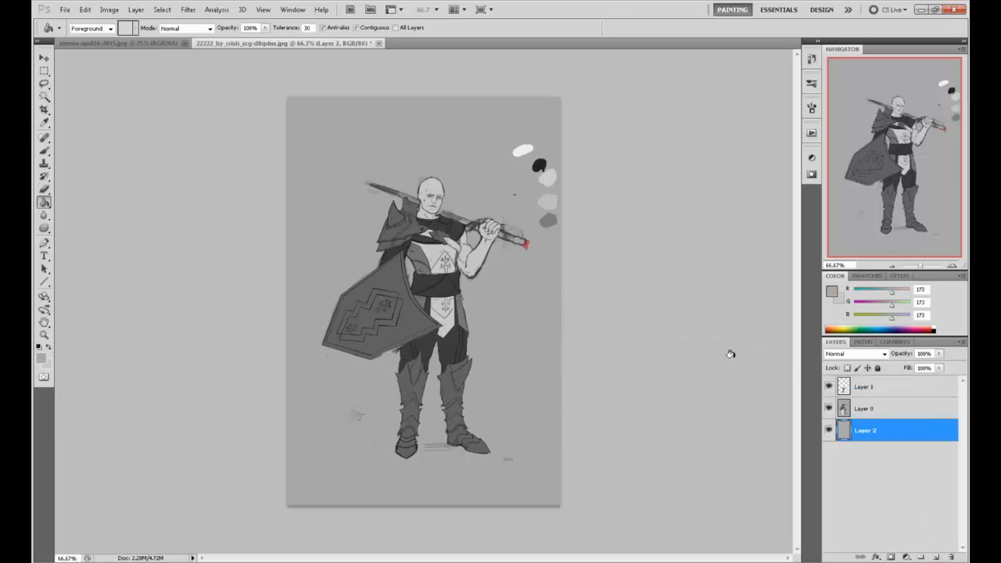
# Flip the canvas horizontally and shift the separated leg slightly downward on its layer
pyautogui.click(874, 389)
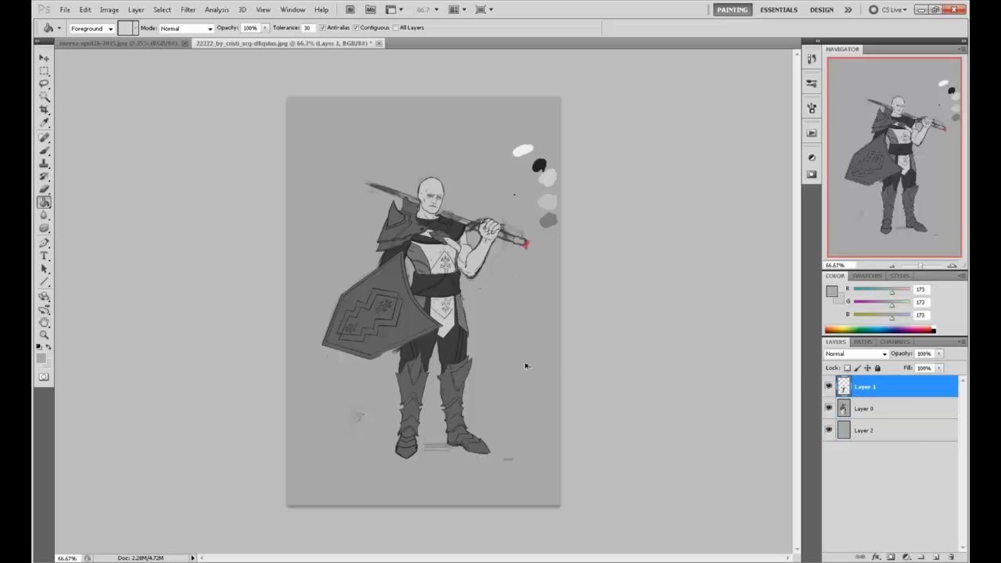
pyautogui.hotkey('ctrl', 'shift', 'h')
pyautogui.press('v')
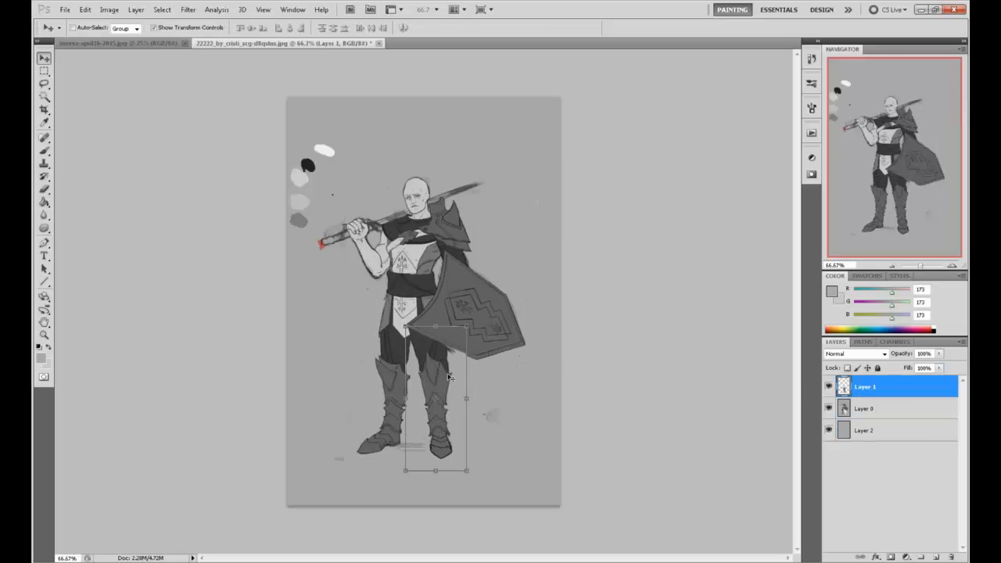
pyautogui.moveTo(451, 375); pyautogui.dragTo(448, 377)
pyautogui.press('Up')
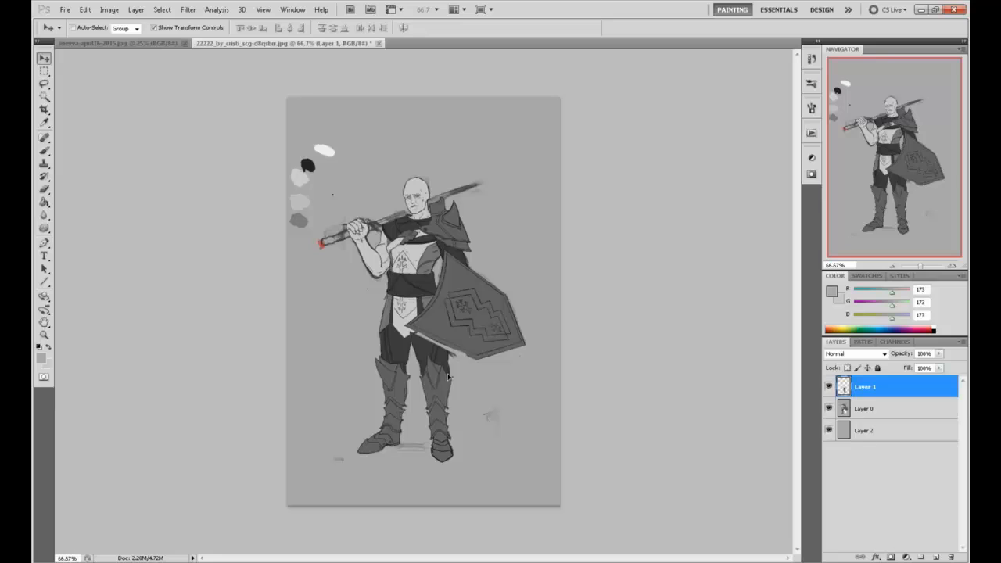
pyautogui.press('Up')
pyautogui.moveTo(448, 375); pyautogui.dragTo(448, 377)
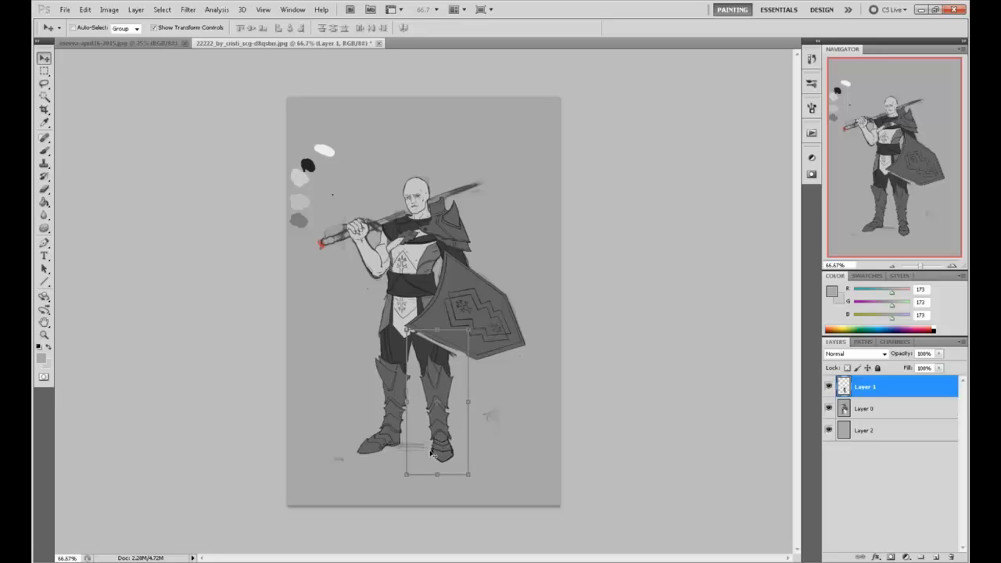
pyautogui.hotkey('ctrl', 'd')
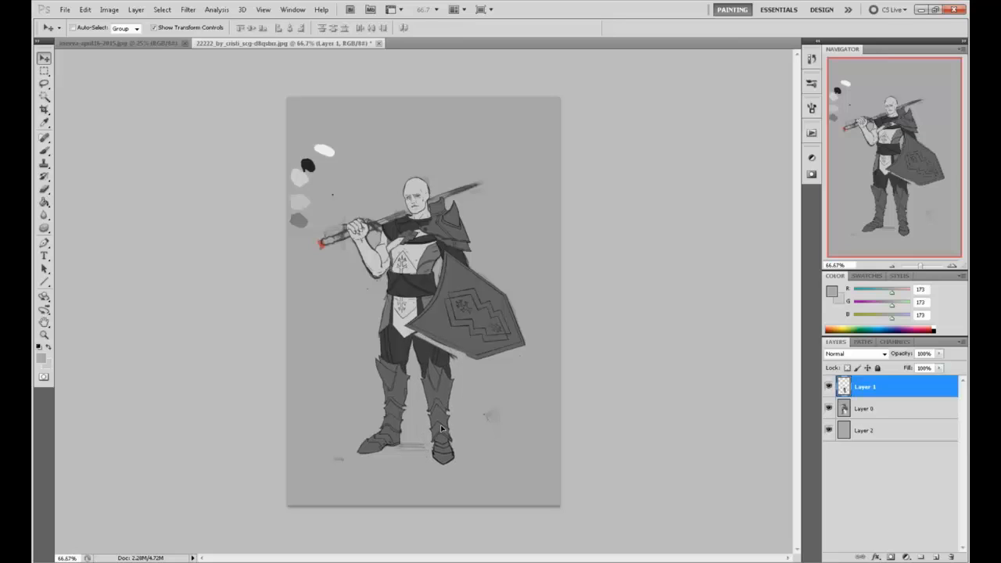
pyautogui.moveTo(442, 428); pyautogui.dragTo(442, 425)
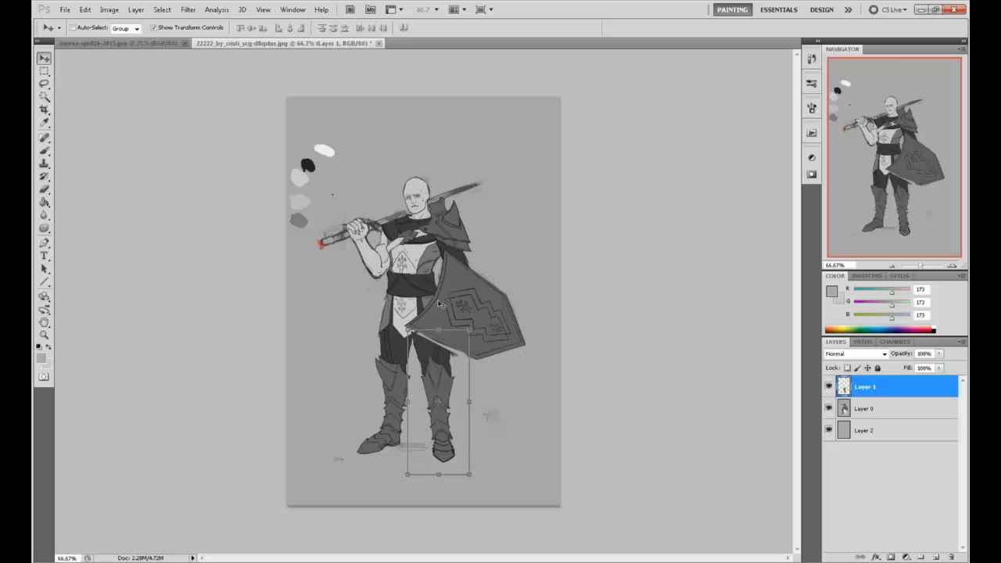
# Nudge the separated leg closer to the other leg, and check its placement with the canvas flipped both ways
pyautogui.press('Down')
pyautogui.press('Left')
pyautogui.press('Left')
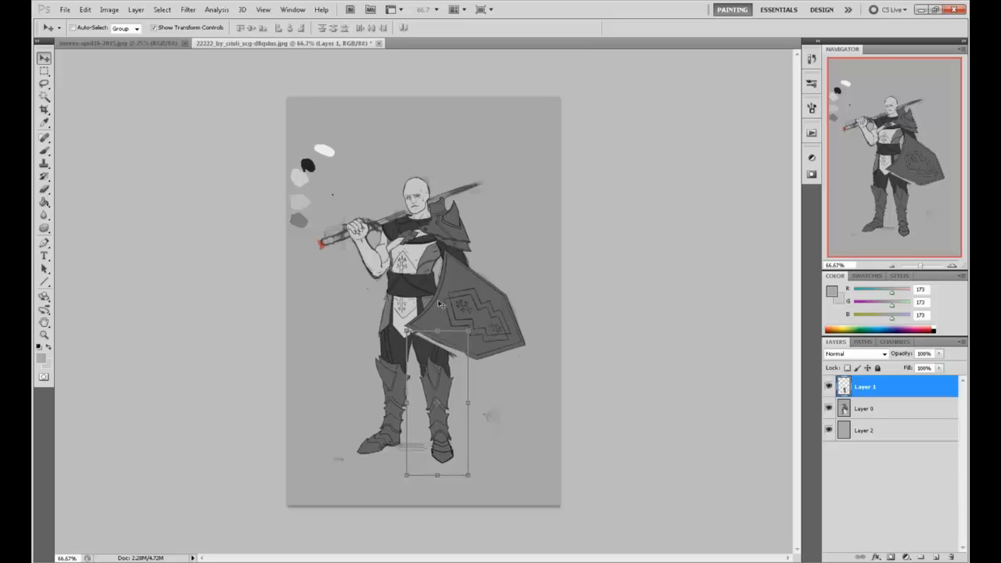
pyautogui.press('Down')
pyautogui.press('Left')
pyautogui.press('Left')
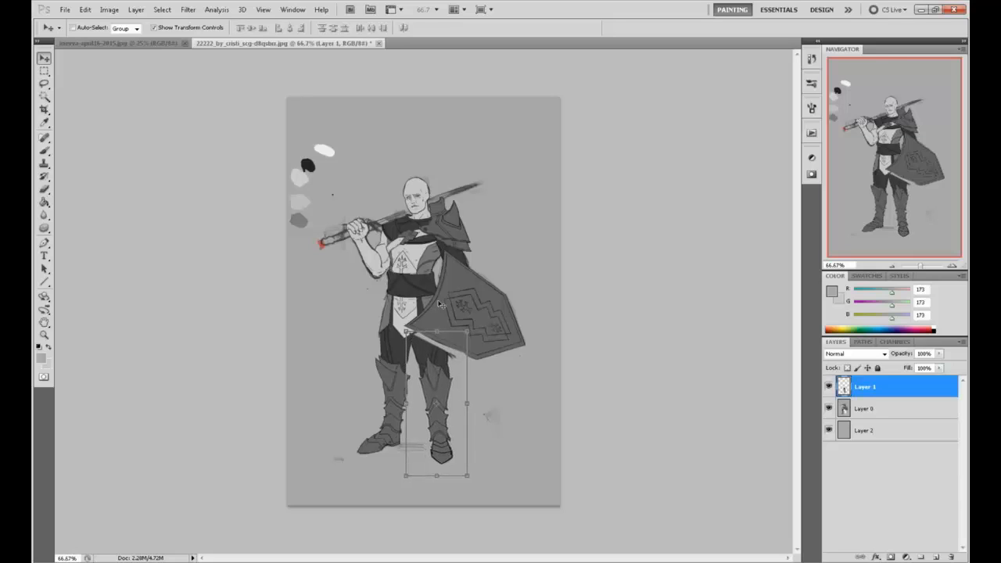
pyautogui.press('Left')
pyautogui.press('Left')
pyautogui.press('Left')
pyautogui.press('Left')
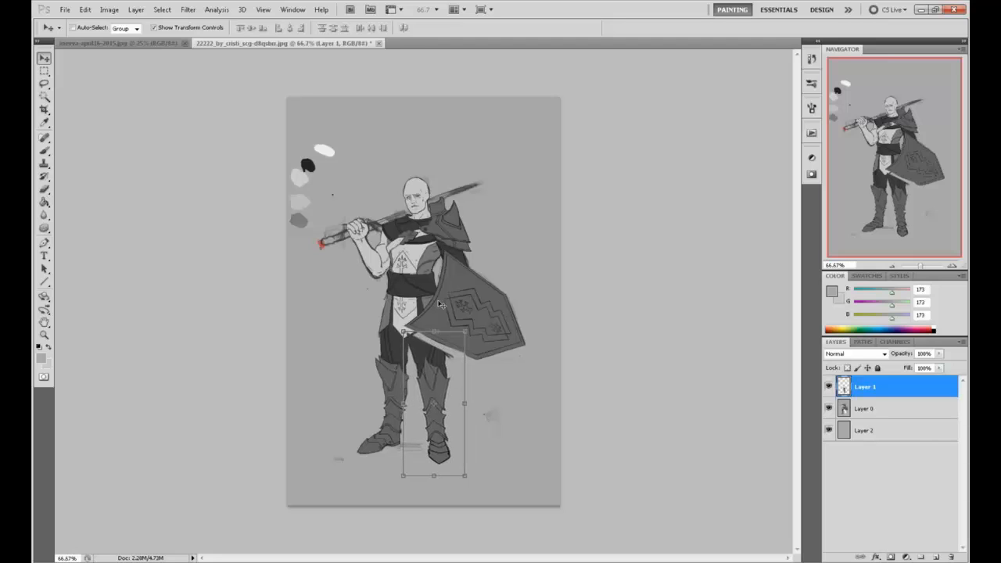
pyautogui.press('Right')
pyautogui.press('Right')
pyautogui.hotkey('ctrl', 'shift', 'h')
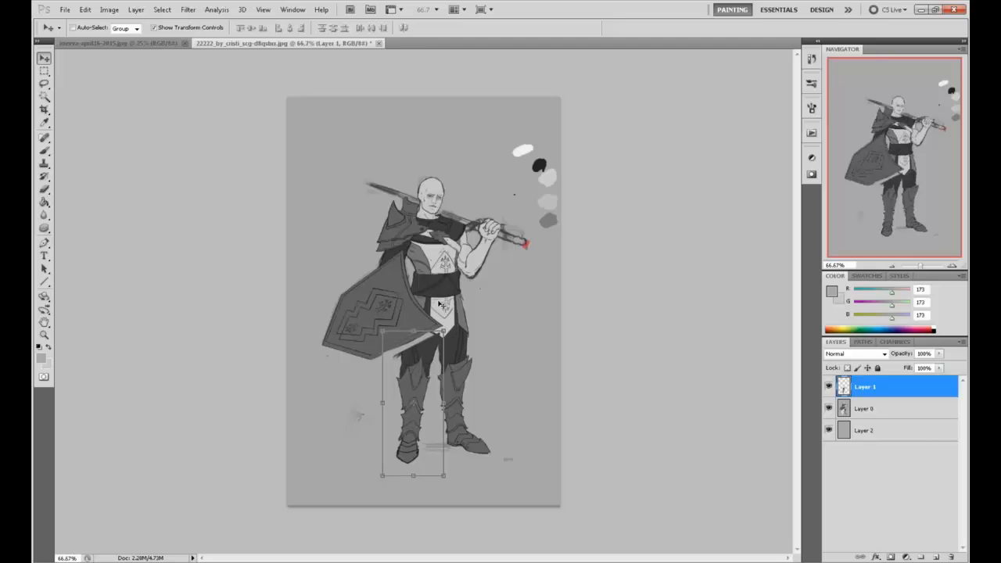
pyautogui.hotkey('ctrl', 'shift', 'h')
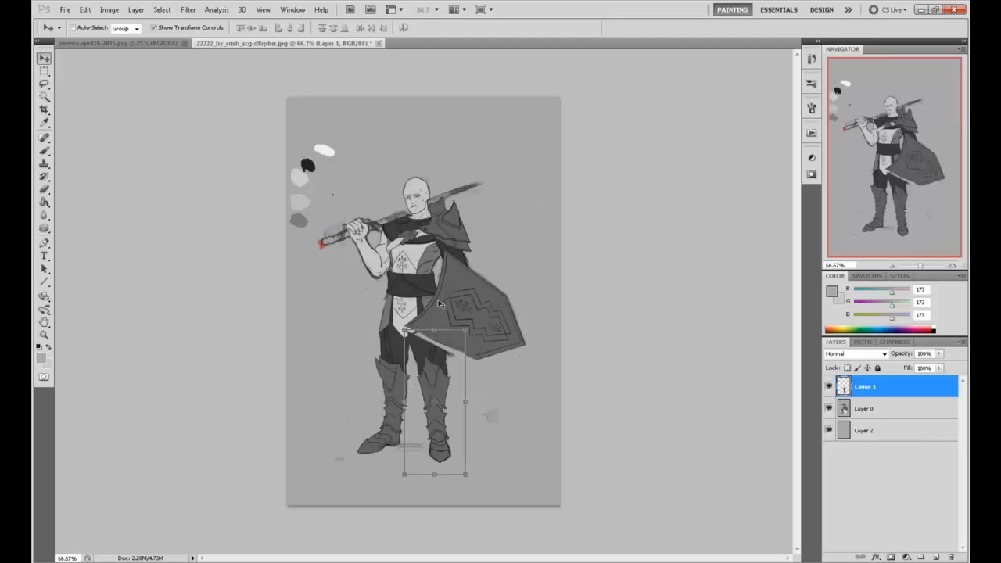
# Clean up the seam under the shield on Layer 0, painting the thigh in dark gray (60) and the surroundings in background gray (173)
pyautogui.press('b')
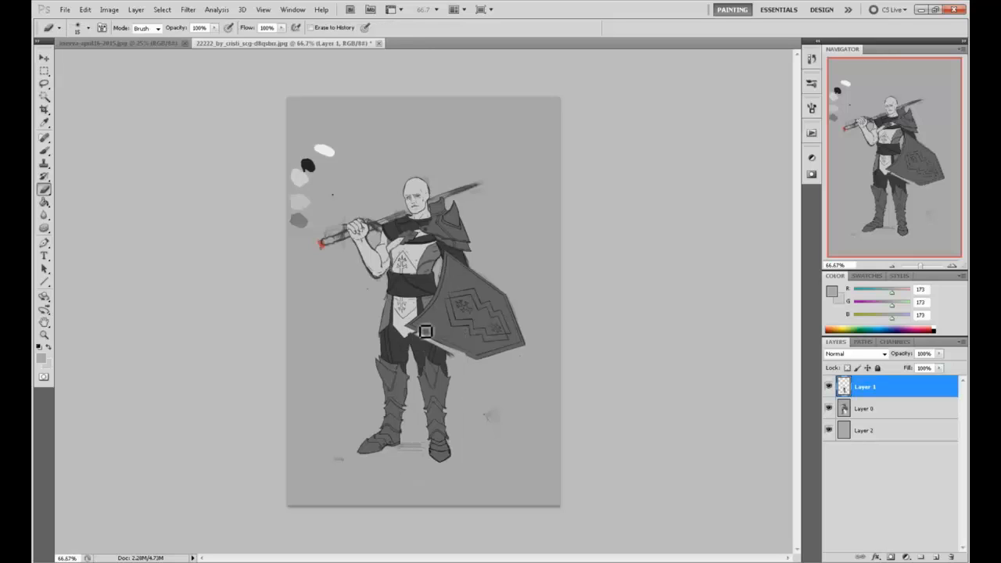
pyautogui.click(885, 415)
pyautogui.press('b')
pyautogui.keyDown('alt'); pyautogui.click(422, 342); pyautogui.keyUp('alt')
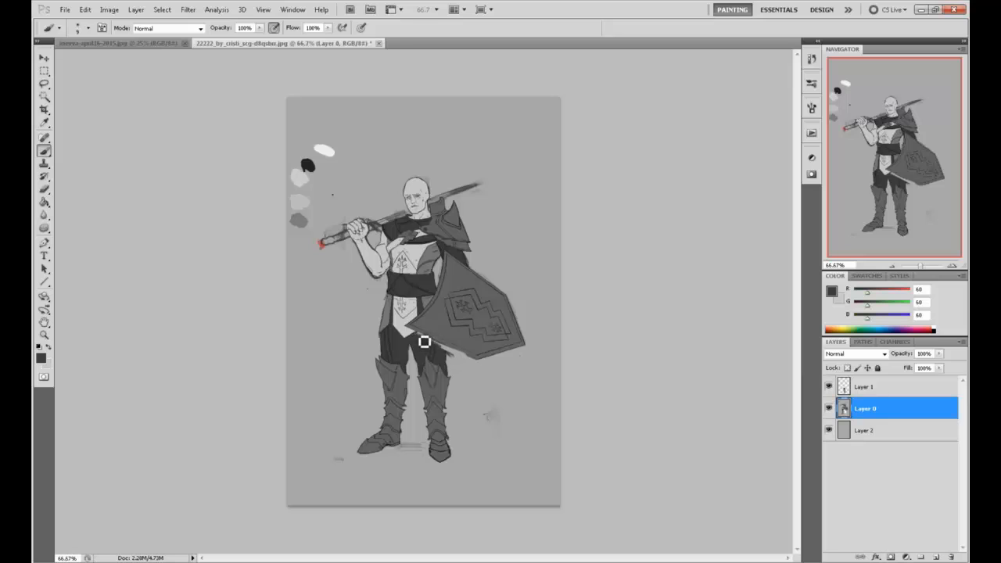
pyautogui.moveTo(424, 342); pyautogui.dragTo(446, 352)
pyautogui.keyDown('alt'); pyautogui.click(420, 340); pyautogui.keyUp('alt')
pyautogui.keyDown('alt'); pyautogui.click(458, 359); pyautogui.keyUp('alt')
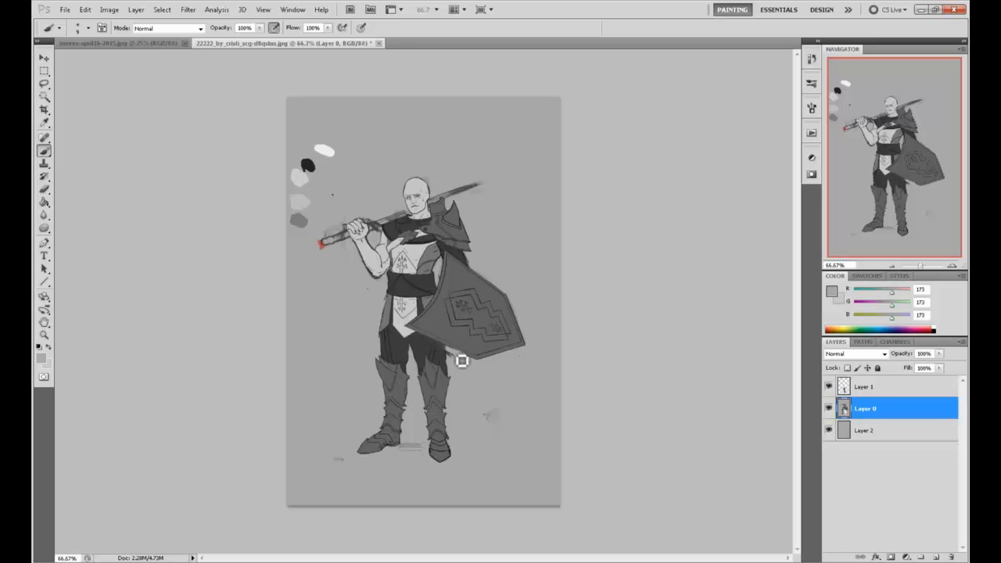
# Erase the leftover edges around the moved leg on Layer 1 and merge it down into Layer 0
pyautogui.click(875, 386)
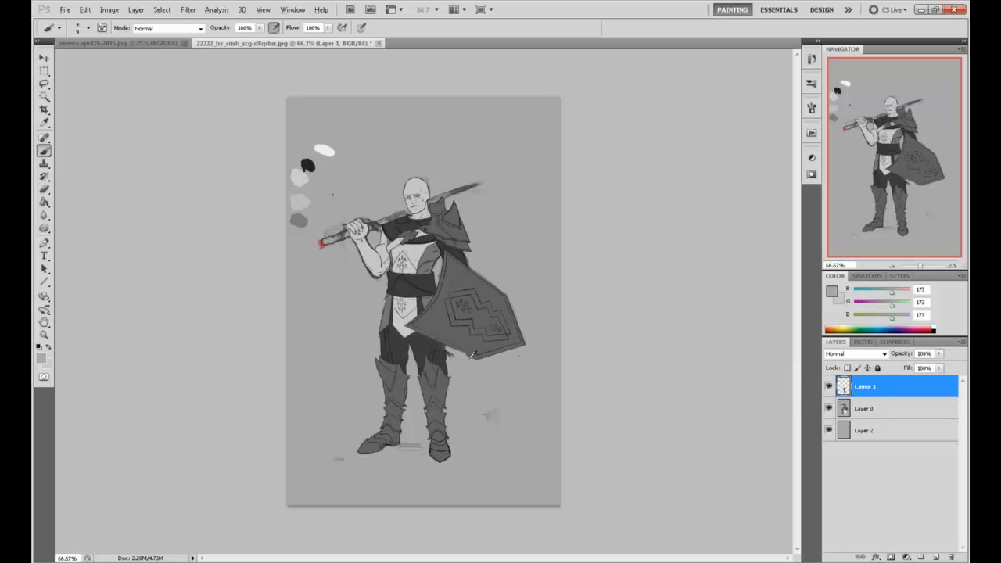
pyautogui.press('e')
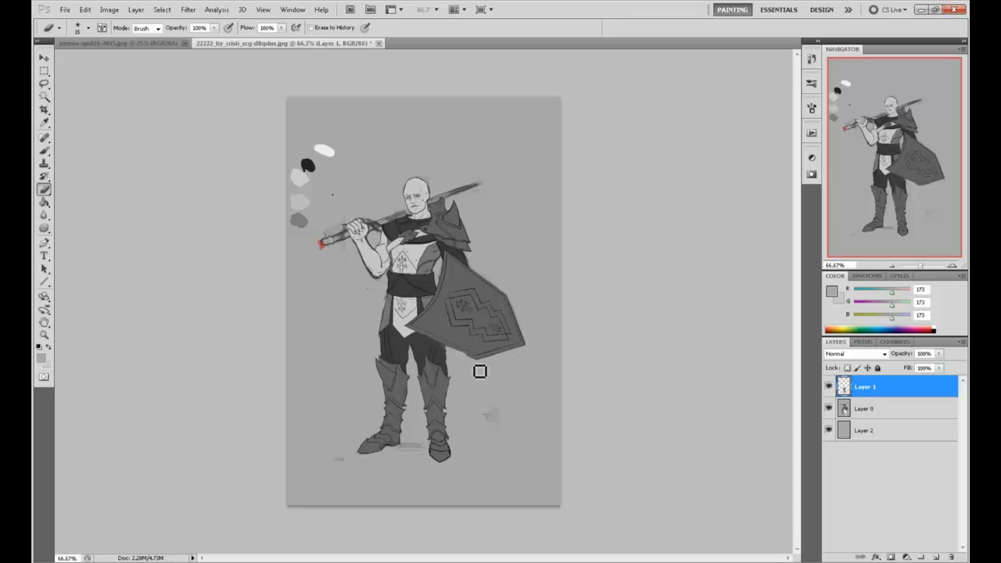
pyautogui.rightClick(862, 388)
pyautogui.click(885, 361)
# Touch up the shield's lower edge and the thigh with sampled grays, and flip the canvas back horizontally
pyautogui.press('b')
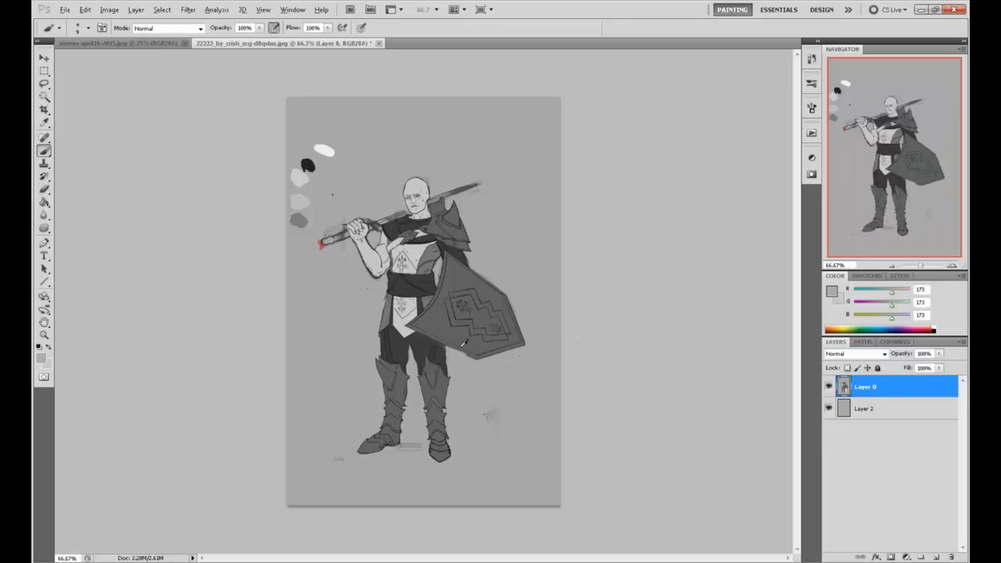
pyautogui.keyDown('alt'); pyautogui.click(464, 343); pyautogui.keyUp('alt')
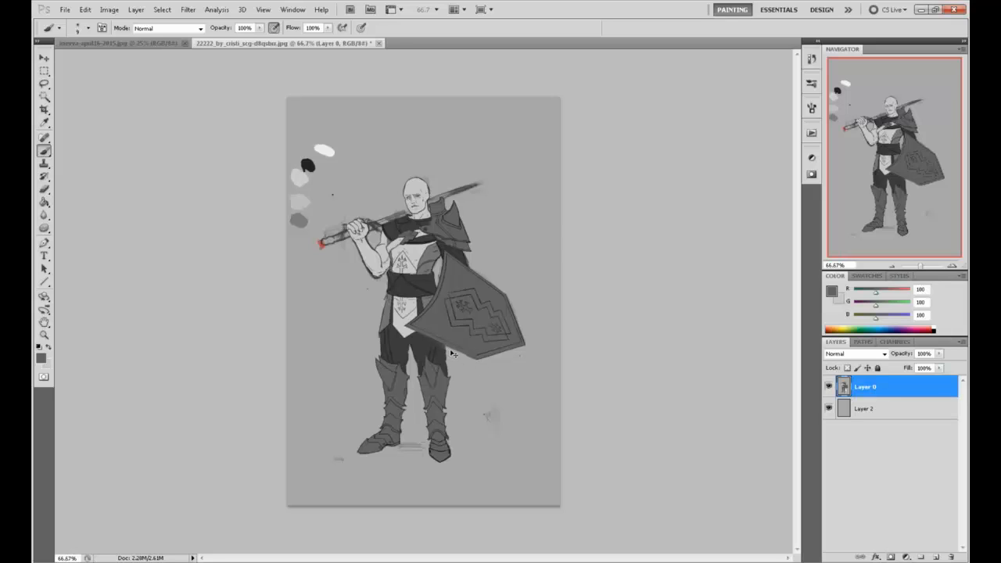
pyautogui.hotkey('ctrl', 'shift', 'h')
pyautogui.keyDown('alt'); pyautogui.click(414, 350); pyautogui.keyUp('alt')
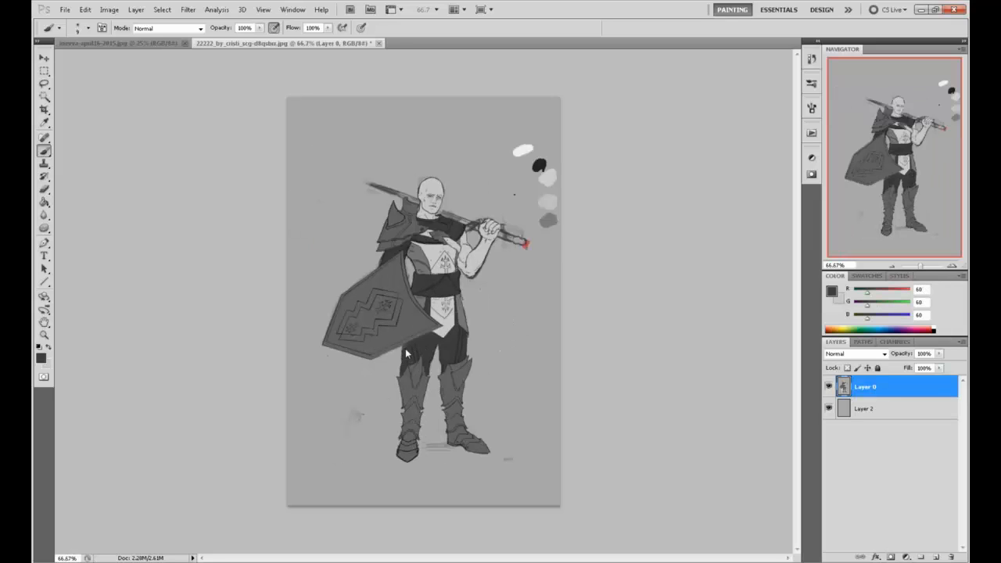
pyautogui.keyDown('alt'); pyautogui.click(423, 339); pyautogui.keyUp('alt')
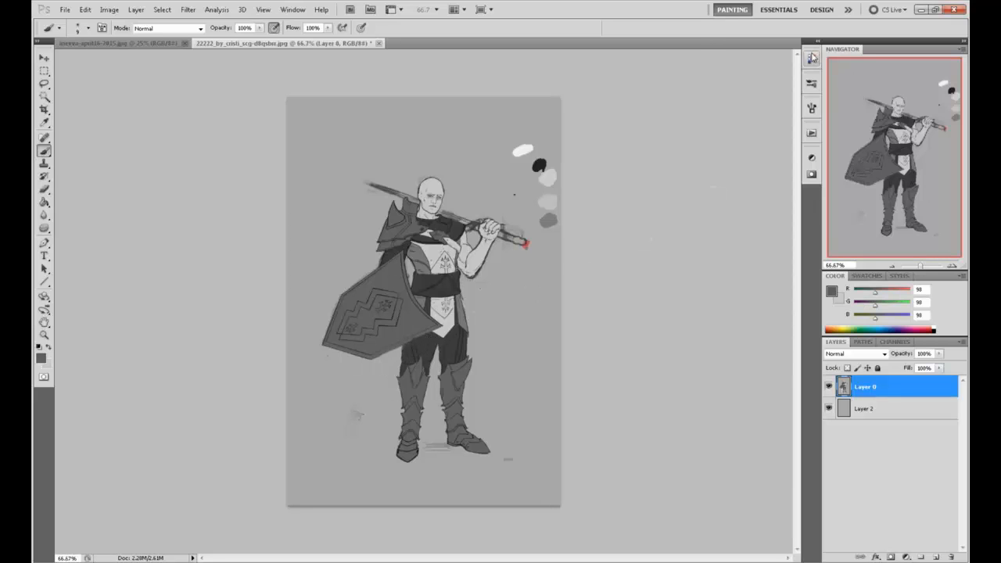
# Compare the original artwork with the latest brush edit by stepping through the document history
pyautogui.click(812, 57)
pyautogui.moveTo(795, 301)
pyautogui.mouseDown()
pyautogui.moveTo(795, 70)
pyautogui.moveTo(822, 319)
pyautogui.mouseUp()
pyautogui.click(763, 76)
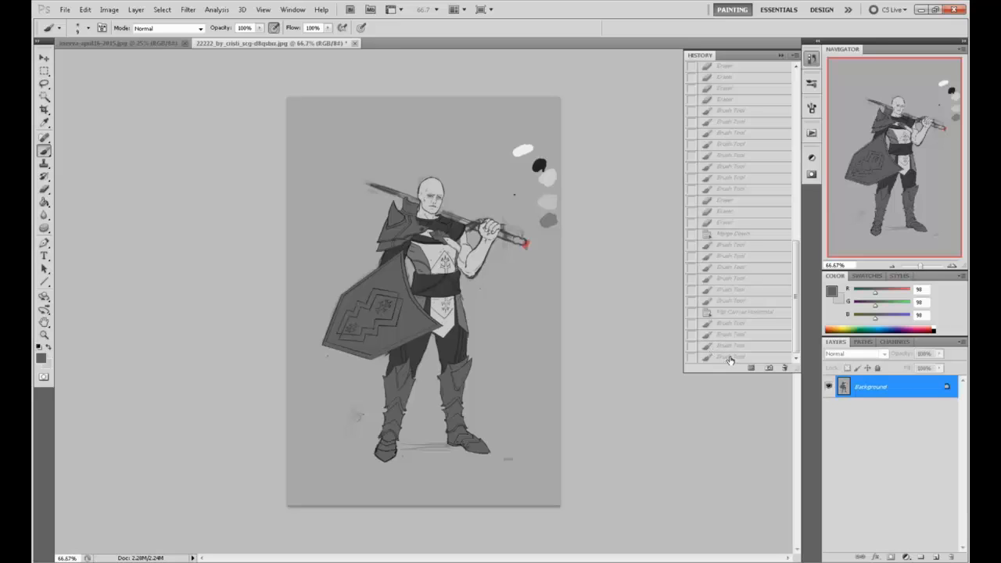
pyautogui.click(729, 357)
pyautogui.moveTo(797, 327); pyautogui.dragTo(798, 144)
pyautogui.moveTo(796, 138); pyautogui.dragTo(798, 344)
pyautogui.click(722, 359)
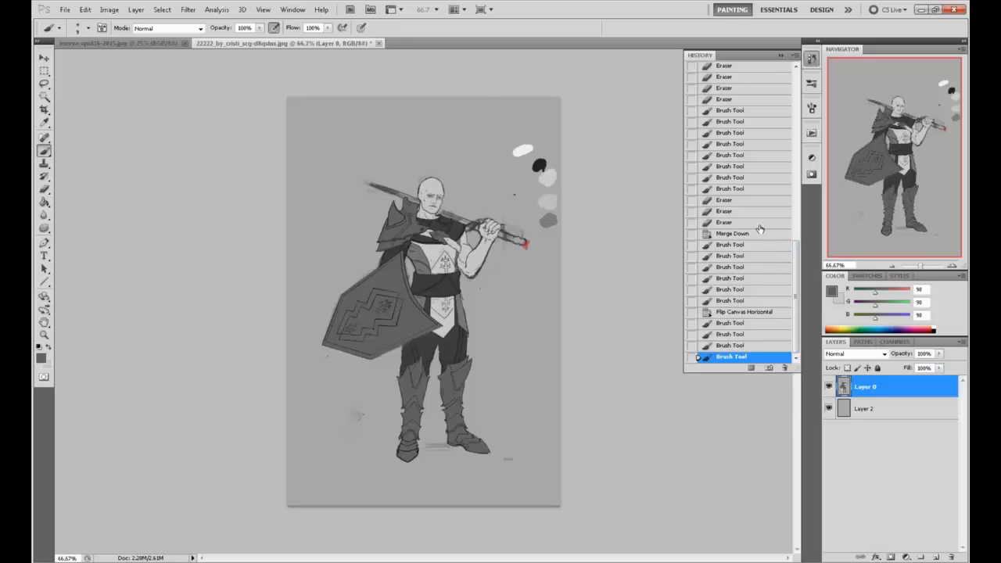
# Merge the visible layers, copy the corrected figure, restore the original snapshot, and paste the correction in place above the Background
pyautogui.hotkey('ctrl', 'a')
pyautogui.rightClick(851, 384)
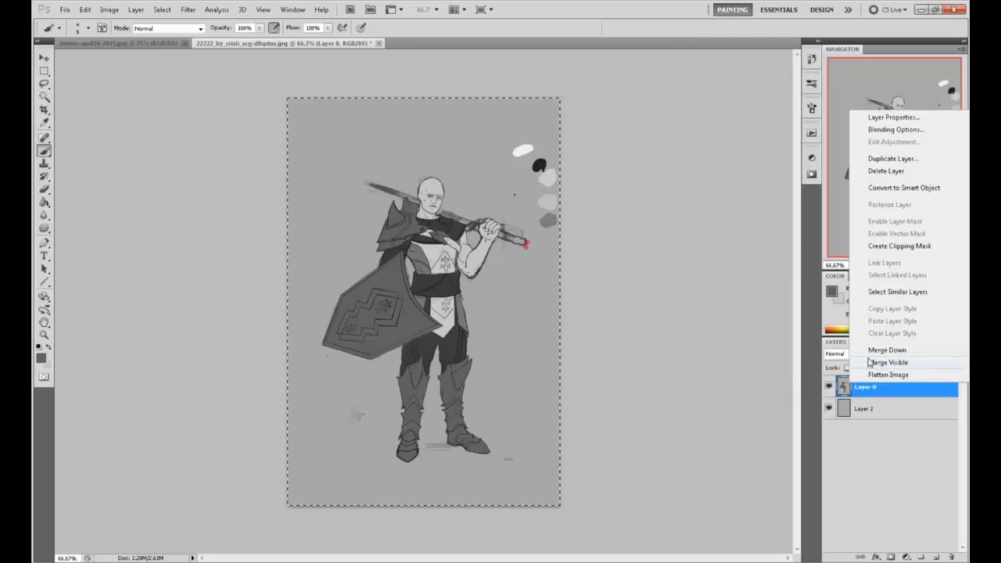
pyautogui.click(871, 362)
pyautogui.click(811, 62)
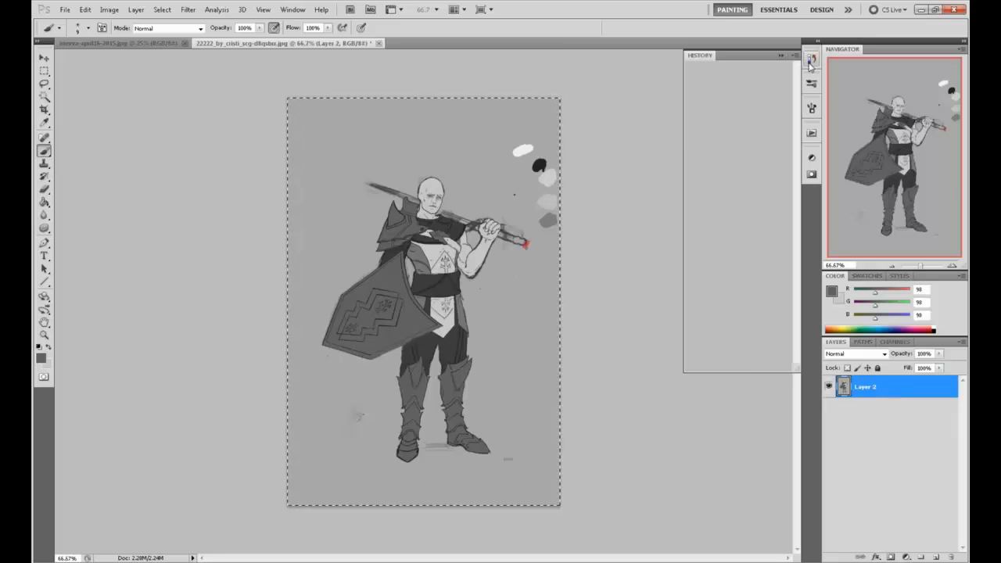
pyautogui.moveTo(797, 297); pyautogui.dragTo(799, 117)
pyautogui.click(756, 71)
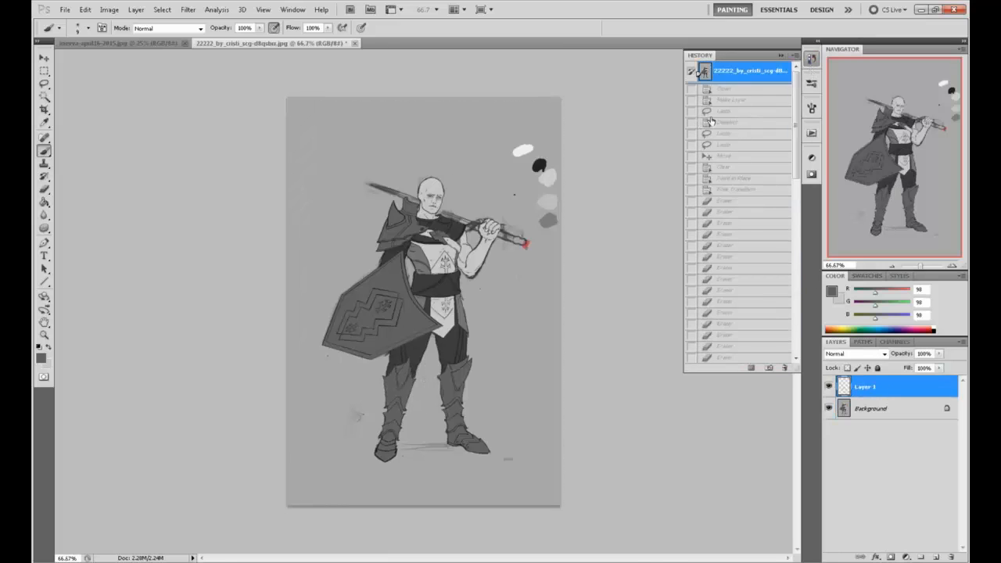
pyautogui.hotkey('ctrl', 'shift', 'v')
pyautogui.click(780, 55)
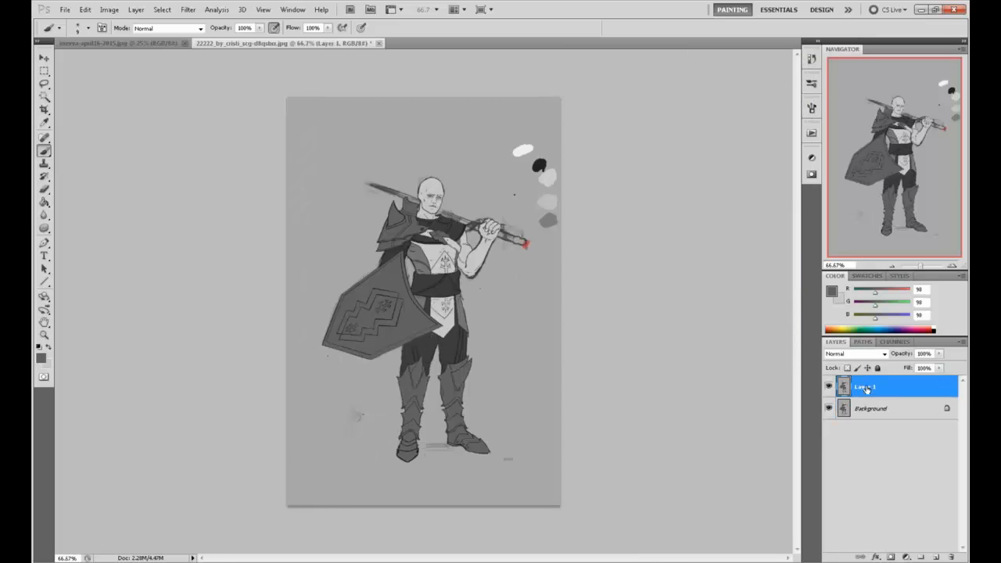
# Set the foreground colour to pure red (ff0000), hide Layer 1, and add a new empty layer above it
pyautogui.click(831, 291)
pyautogui.click(799, 231)
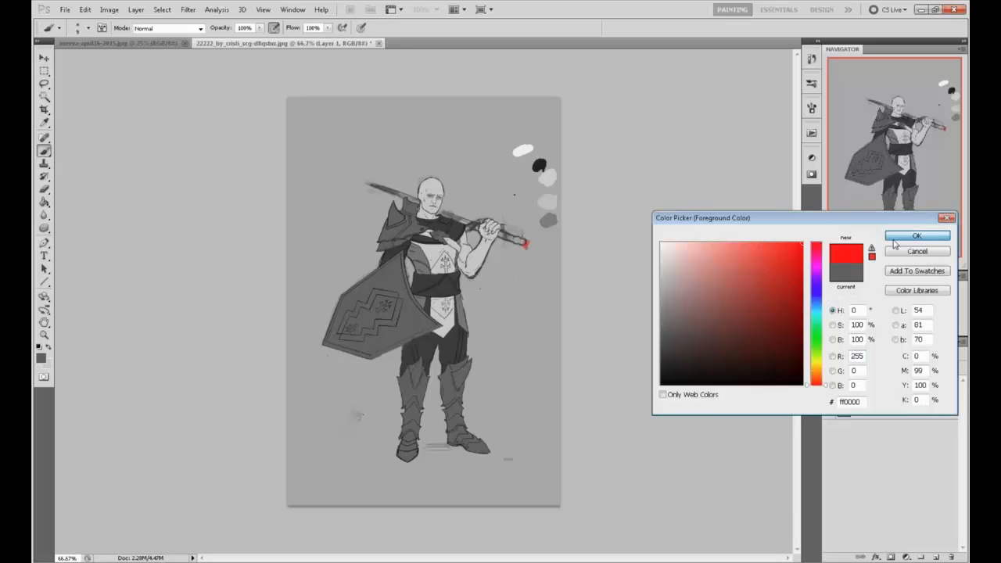
pyautogui.click(916, 235)
pyautogui.click(828, 387)
pyautogui.click(868, 408)
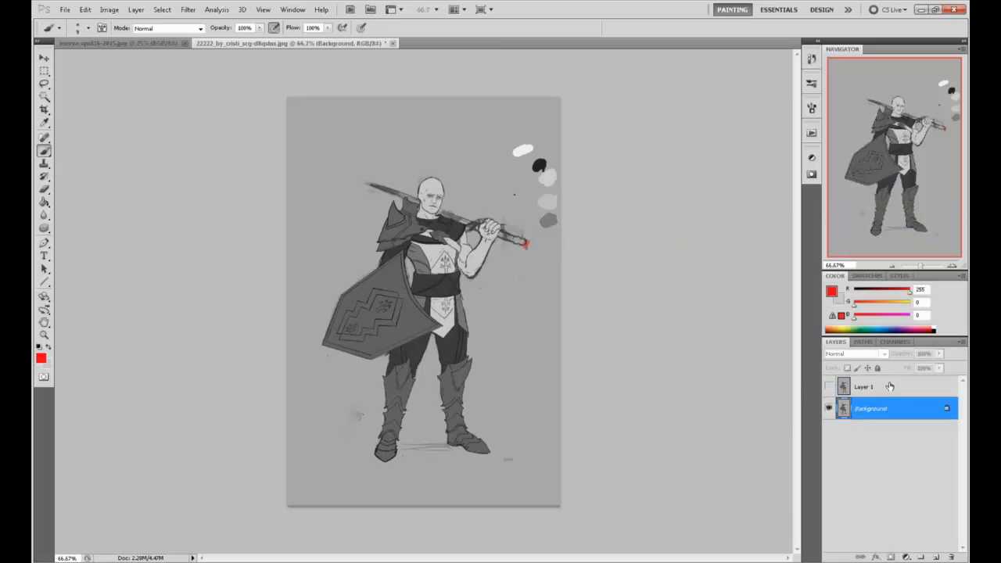
pyautogui.click(868, 386)
pyautogui.click(938, 557)
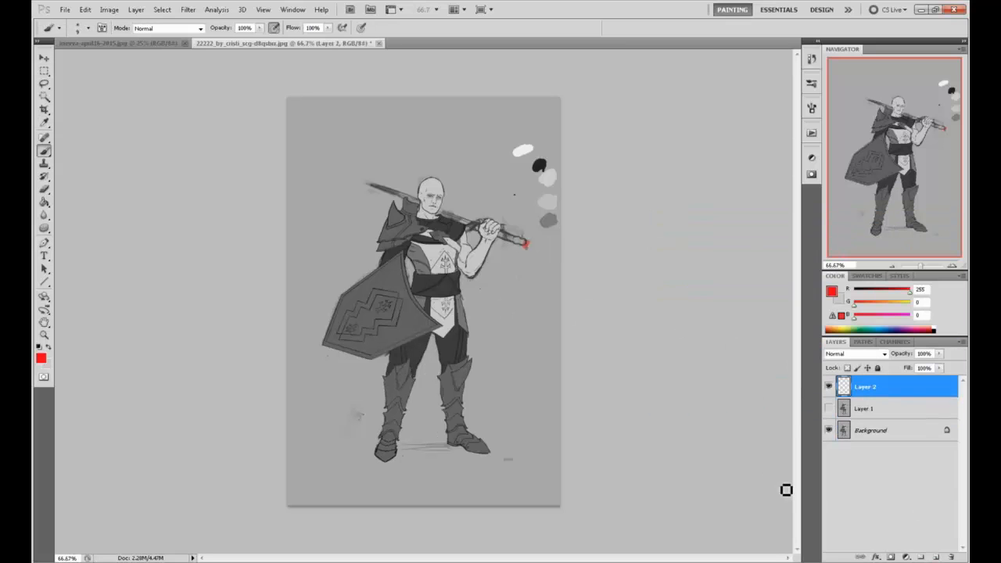
# Mark both hip joints in red on Layer 2 and join them with lines forming a pelvis wedge
pyautogui.click(403, 325)
pyautogui.moveTo(413, 321); pyautogui.dragTo(462, 322)
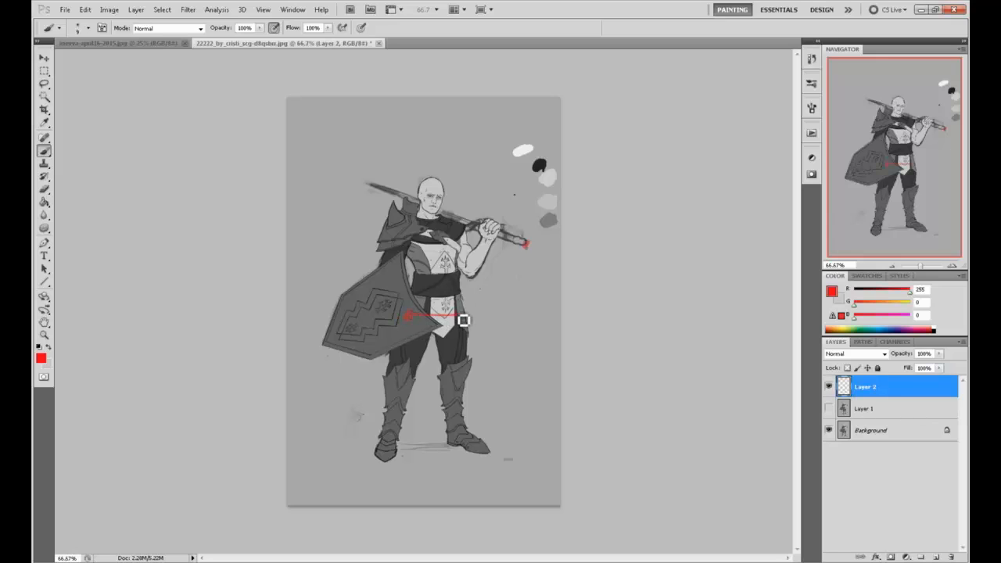
pyautogui.keyDown('shift'); pyautogui.click(437, 335); pyautogui.keyUp('shift')
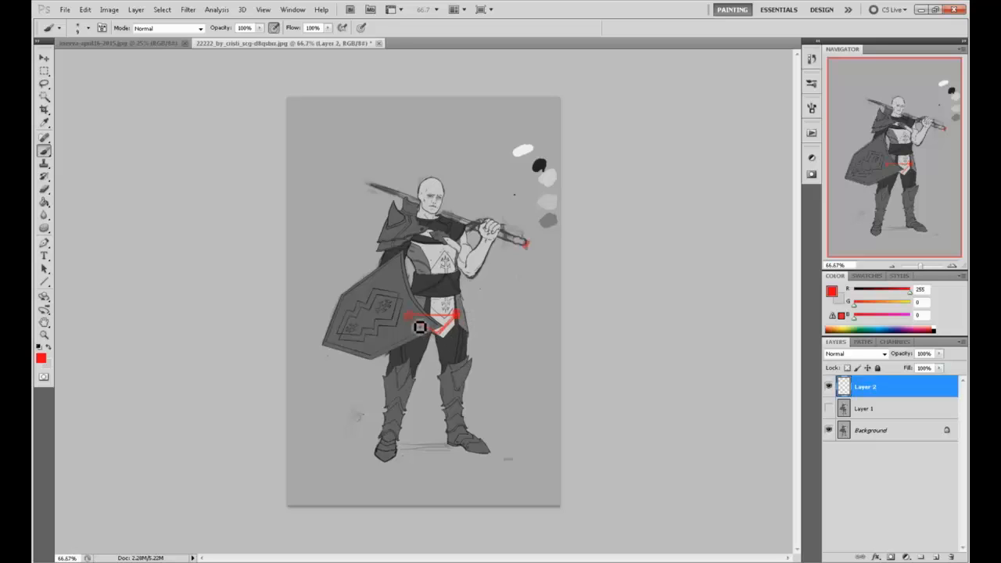
pyautogui.moveTo(413, 317)
pyautogui.mouseDown()
pyautogui.moveTo(432, 324)
pyautogui.moveTo(413, 323)
pyautogui.moveTo(441, 337)
pyautogui.moveTo(408, 317)
pyautogui.mouseUp()
# Sketch an enlarged red pelvis diagram with leg lines beside the figure
pyautogui.moveTo(504, 294)
pyautogui.mouseDown()
pyautogui.moveTo(515, 334)
pyautogui.moveTo(548, 295)
pyautogui.moveTo(445, 305)
pyautogui.moveTo(507, 328)
pyautogui.moveTo(466, 300)
pyautogui.moveTo(539, 284)
pyautogui.moveTo(549, 299)
pyautogui.moveTo(506, 343)
pyautogui.moveTo(485, 394)
pyautogui.mouseUp()
pyautogui.moveTo(449, 308); pyautogui.dragTo(440, 410)
pyautogui.moveTo(507, 325); pyautogui.dragTo(532, 374)
pyautogui.moveTo(542, 296); pyautogui.dragTo(555, 400)
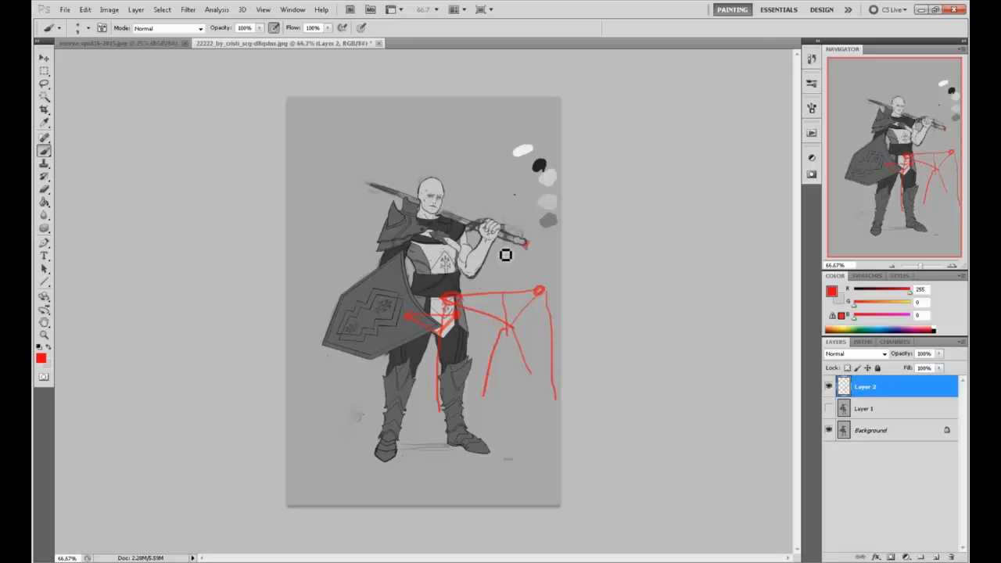
# Undo the red pelvis diagram and the hip lines back to the mark on the shield
pyautogui.hotkey('ctrl', 'alt', 'z')
pyautogui.hotkey('ctrl', 'alt', 'z')
pyautogui.hotkey('ctrl', 'alt', 'z')
pyautogui.hotkey('ctrl', 'alt', 'z')
pyautogui.hotkey('ctrl', 'alt', 'z')
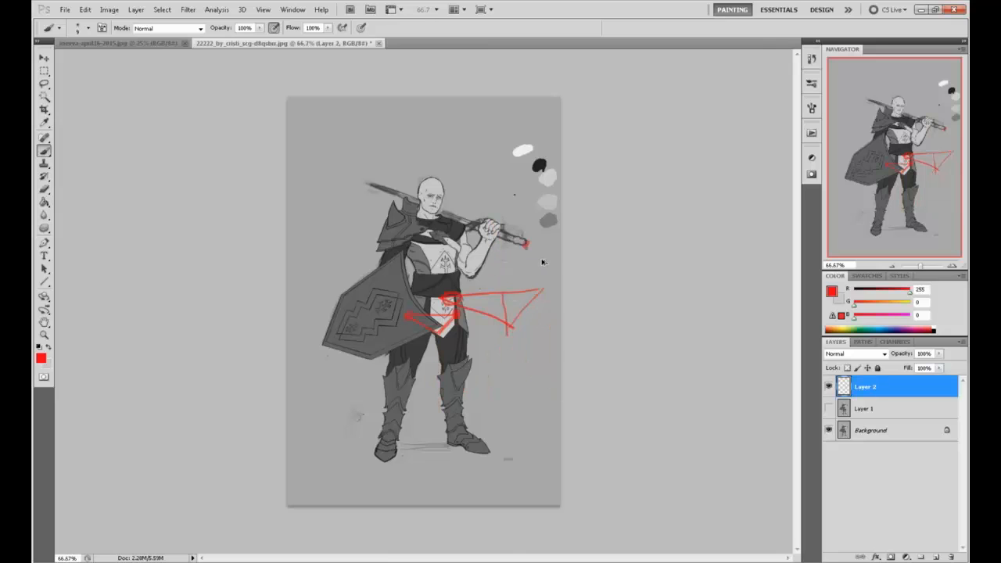
pyautogui.hotkey('ctrl', 'alt', 'z')
pyautogui.hotkey('ctrl', 'alt', 'z')
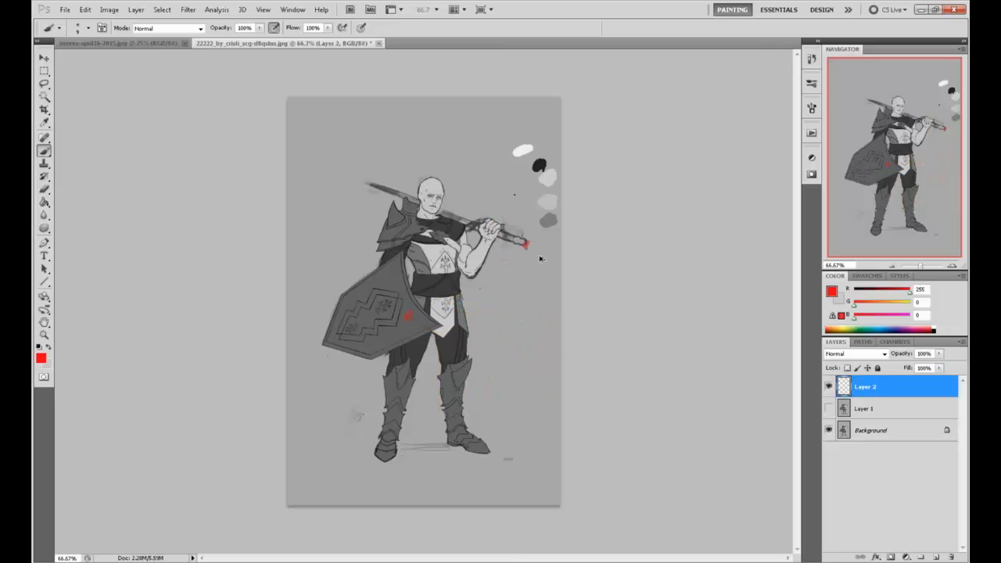
# Hide Layer 2 and toggle Layer 1 to compare the corrected stance with the original
pyautogui.click(829, 387)
pyautogui.click(829, 408)
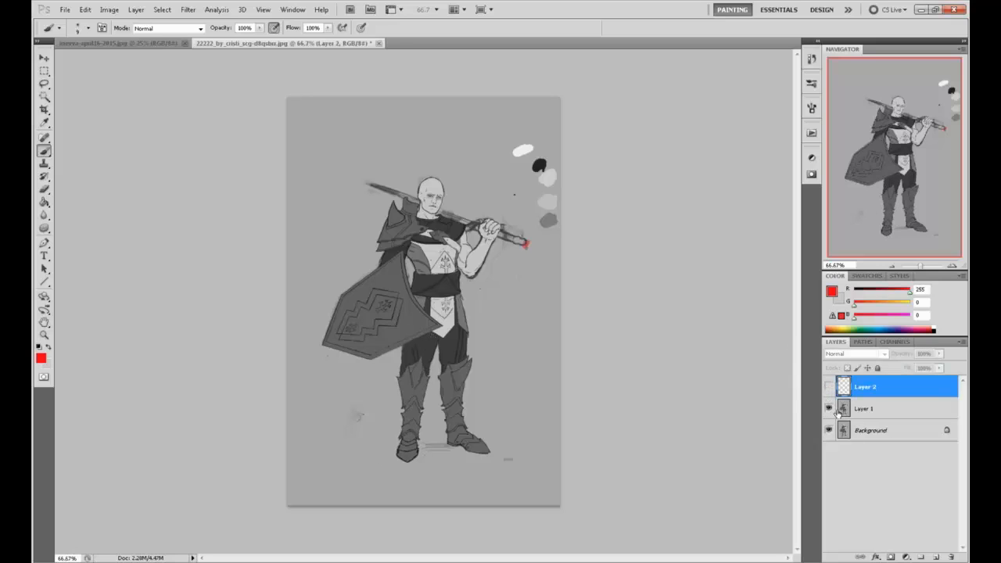
pyautogui.click(862, 416)
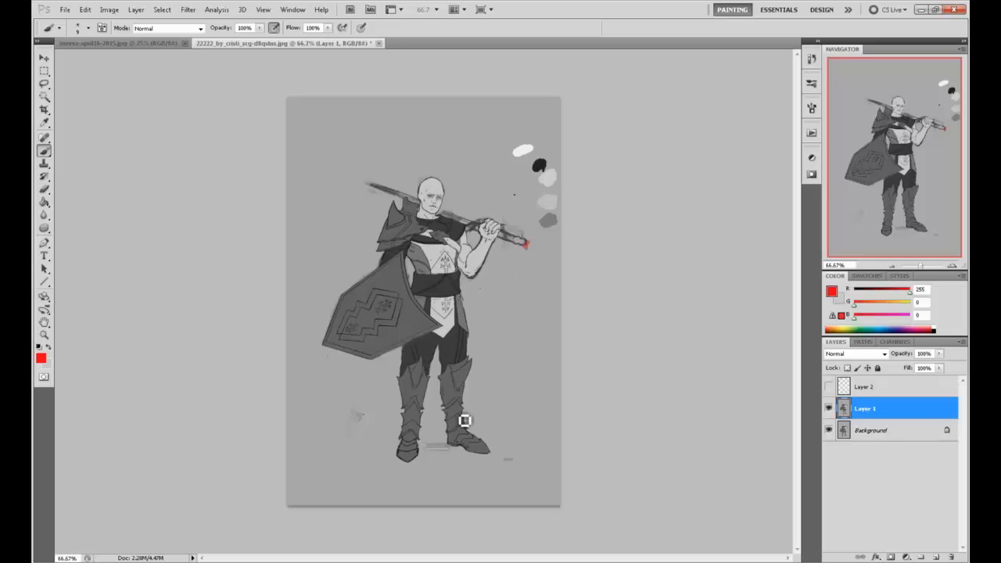
pyautogui.moveTo(831, 410); pyautogui.dragTo(830, 389)
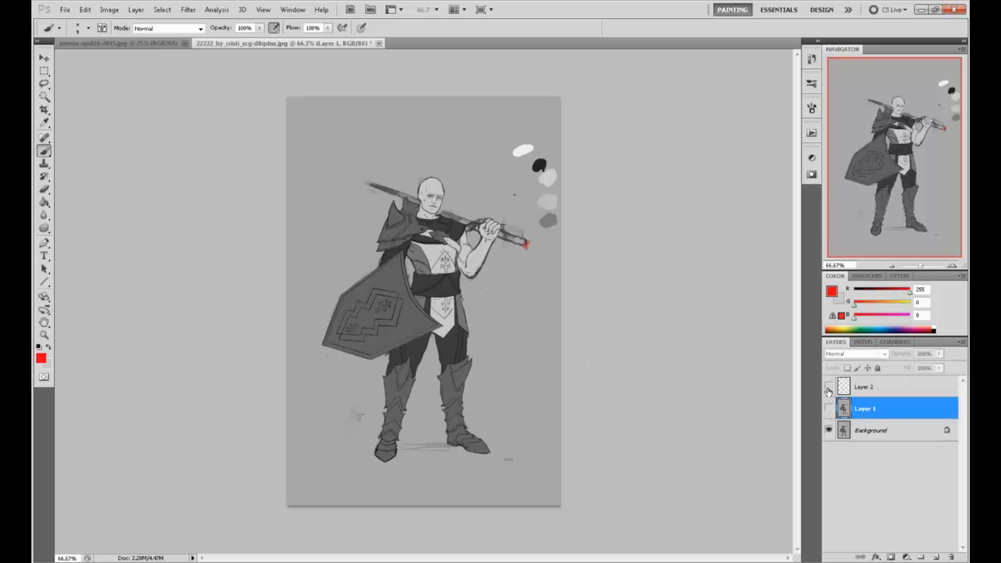
# Draw red direction lines along both legs and feet of the original figure on the Background
pyautogui.click(868, 432)
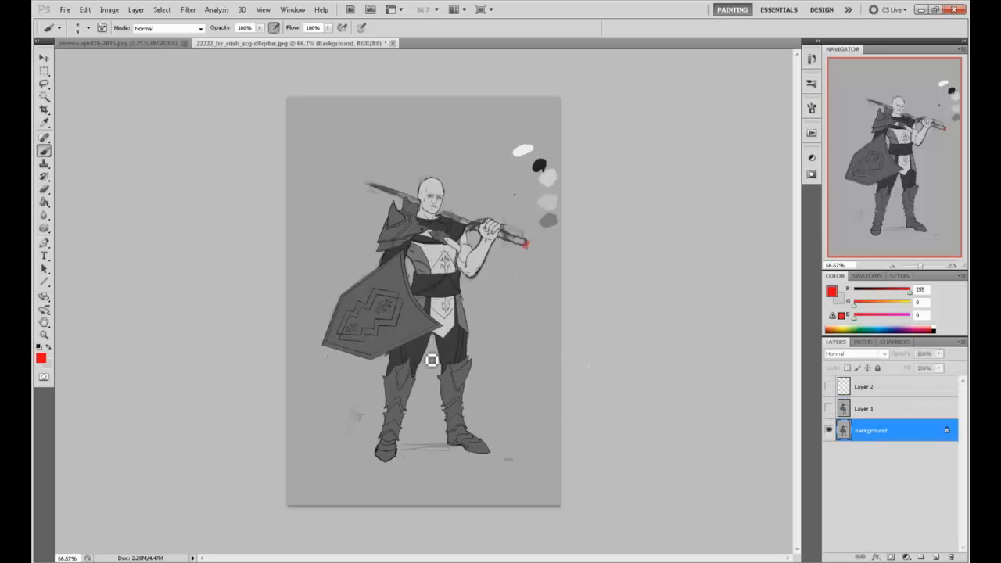
pyautogui.moveTo(424, 318); pyautogui.dragTo(399, 386)
pyautogui.keyDown('shift'); pyautogui.click(381, 428); pyautogui.keyUp('shift')
pyautogui.keyDown('shift'); pyautogui.click(339, 405); pyautogui.keyUp('shift')
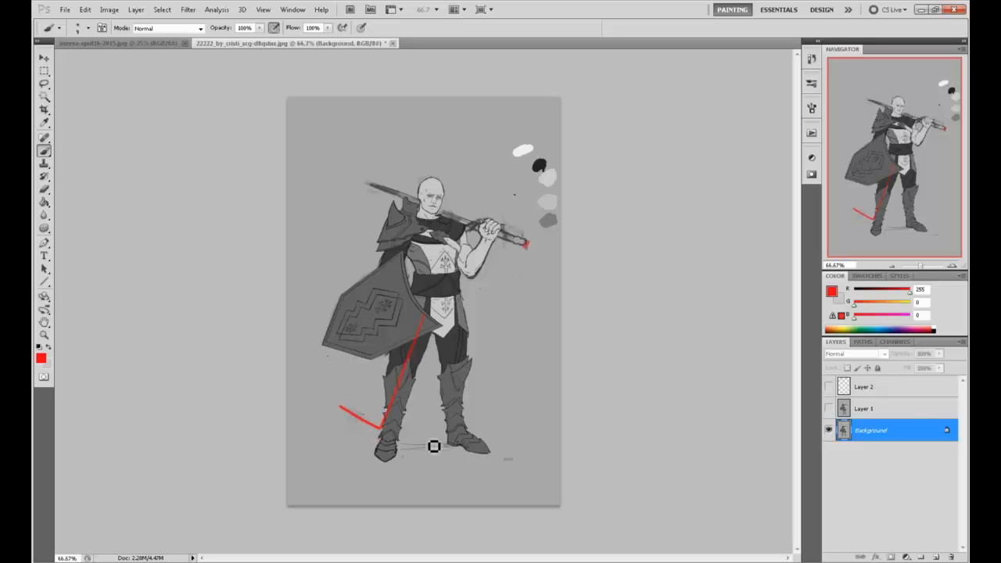
pyautogui.moveTo(448, 305)
pyautogui.mouseDown()
pyautogui.moveTo(456, 438)
pyautogui.moveTo(488, 455)
pyautogui.mouseUp()
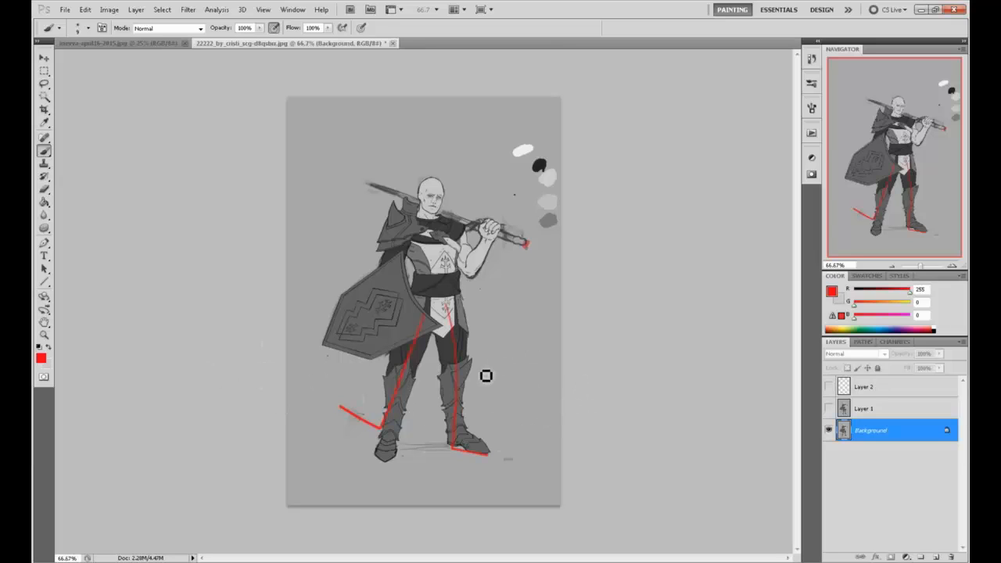
pyautogui.moveTo(486, 365); pyautogui.dragTo(519, 352)
pyautogui.moveTo(474, 362)
pyautogui.mouseDown()
pyautogui.moveTo(502, 352)
pyautogui.moveTo(498, 374)
pyautogui.mouseUp()
pyautogui.hotkey('alt', ']')
pyautogui.hotkey('alt', ']')
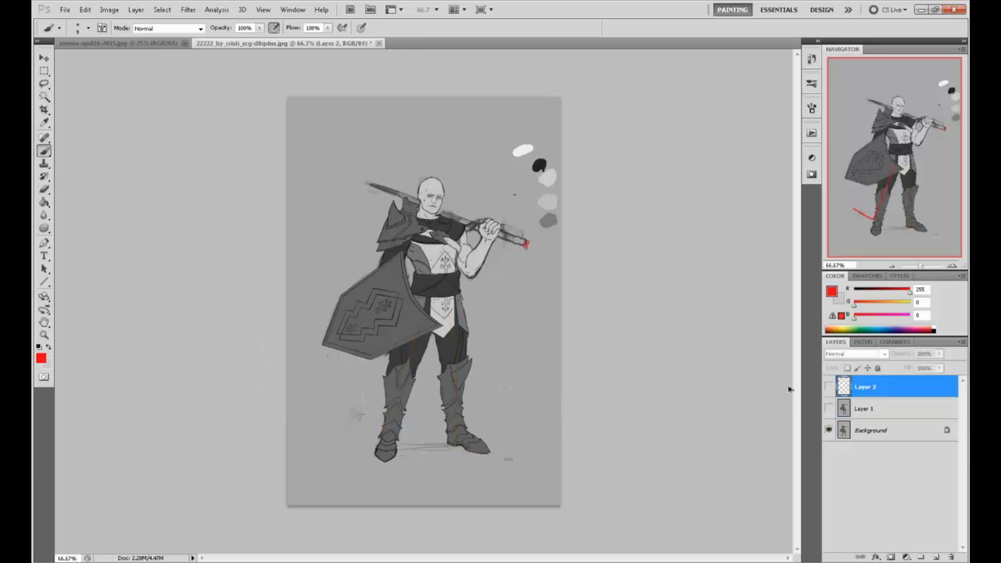
# Show Layer 1, lasso the leg opposite the shield, and try rotating it outward by -6.57°
pyautogui.click(829, 408)
pyautogui.click(862, 407)
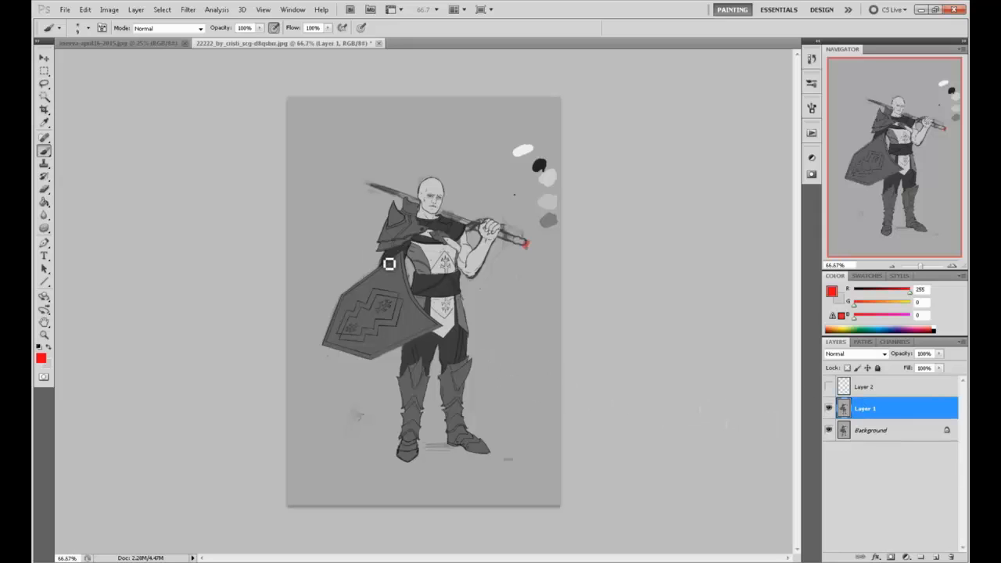
pyautogui.press('l')
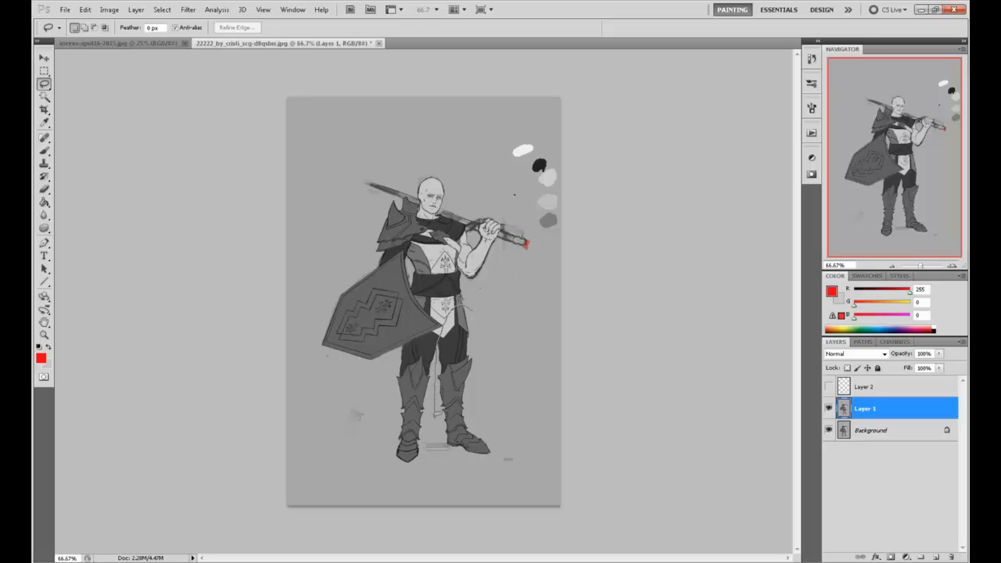
pyautogui.moveTo(467, 311); pyautogui.dragTo(501, 294)
pyautogui.press('v')
pyautogui.moveTo(456, 348); pyautogui.dragTo(466, 346)
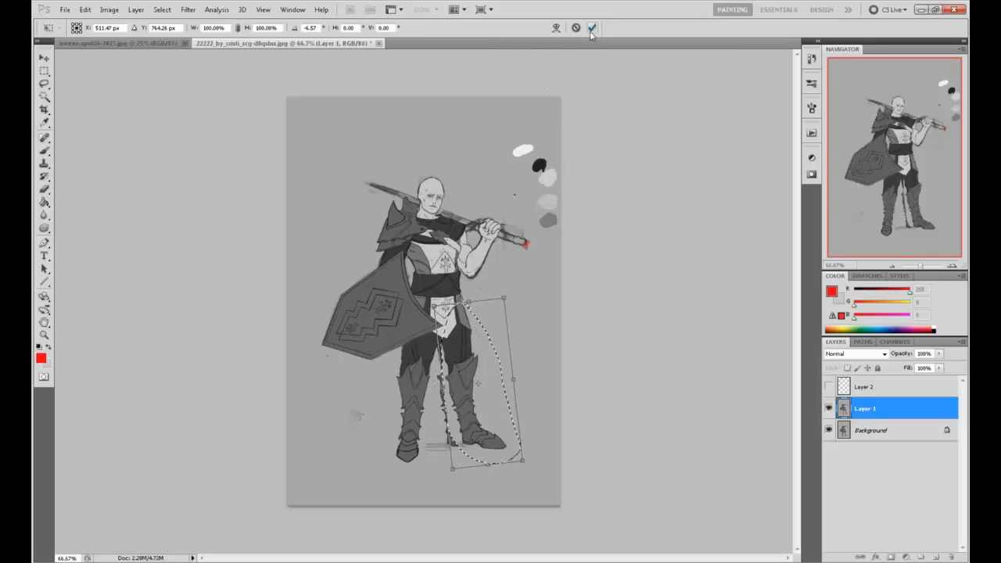
pyautogui.press('Return')
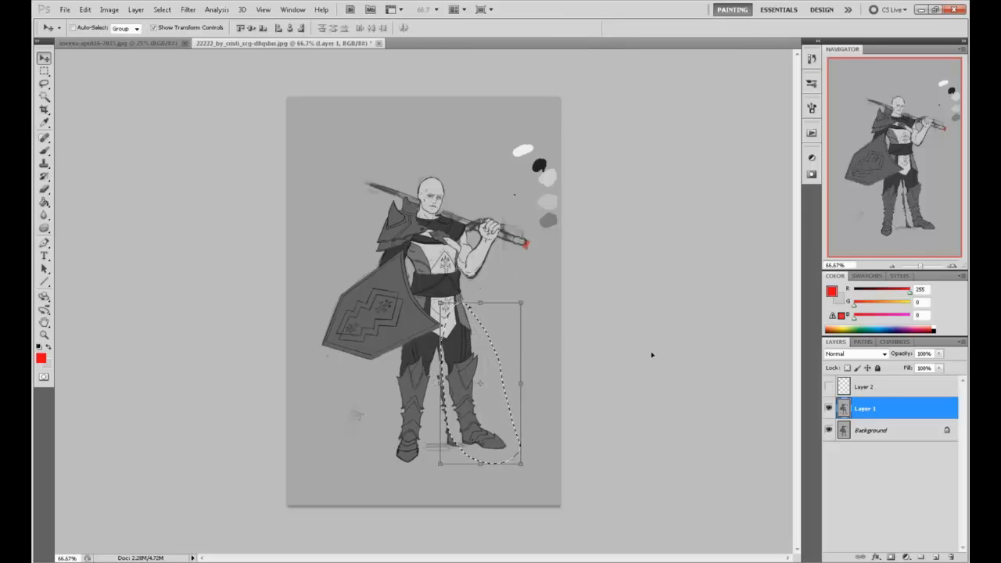
# Undo the leg rotation and clear the selection around the leg
pyautogui.hotkey('ctrl', 'z')
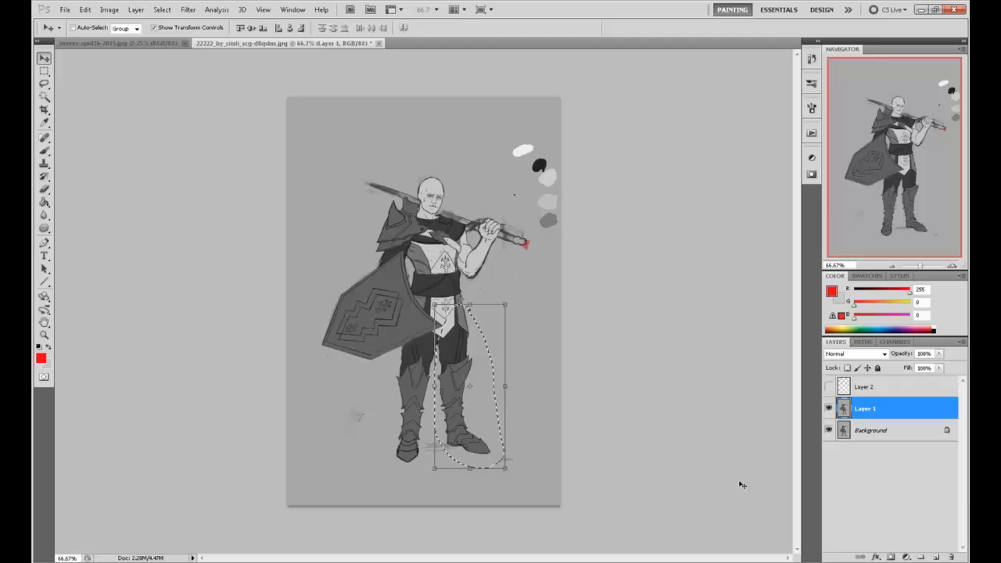
pyautogui.press('m')
pyautogui.rightClick(477, 324)
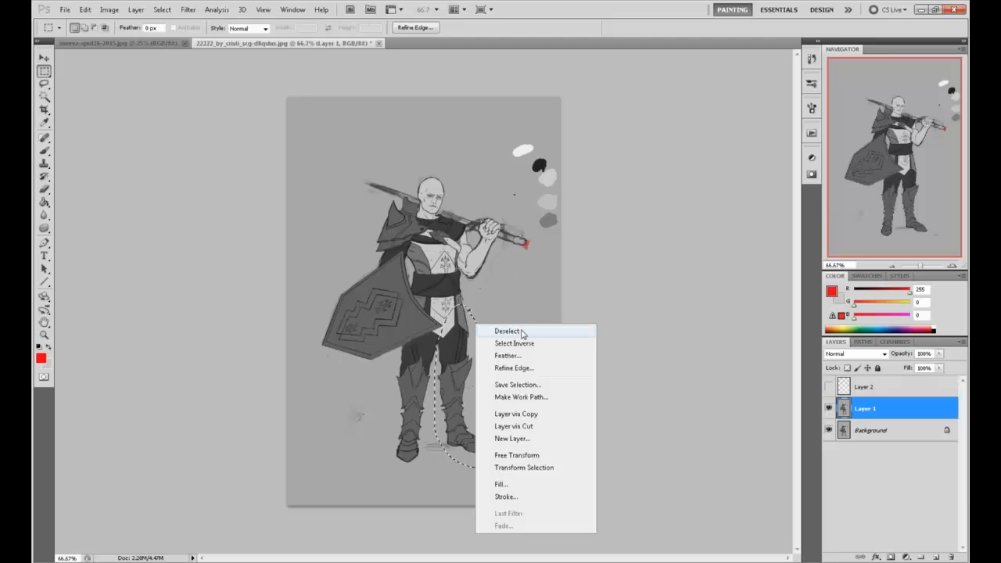
pyautogui.click(519, 332)
# Toggle Layer 1 off and on to check the repositioned leg against the original
pyautogui.click(828, 410)
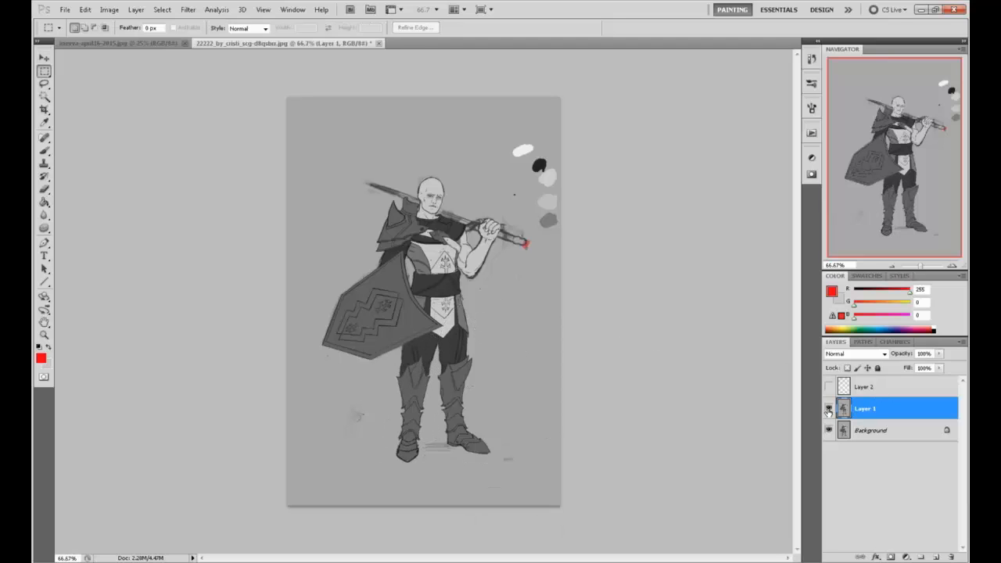
pyautogui.click(829, 411)
pyautogui.click(828, 411)
# Rotate the whole figure on Layer 1 slightly clockwise and apply the transformation
pyautogui.press('v')
pyautogui.moveTo(421, 88); pyautogui.dragTo(426, 88)
pyautogui.click(592, 27)
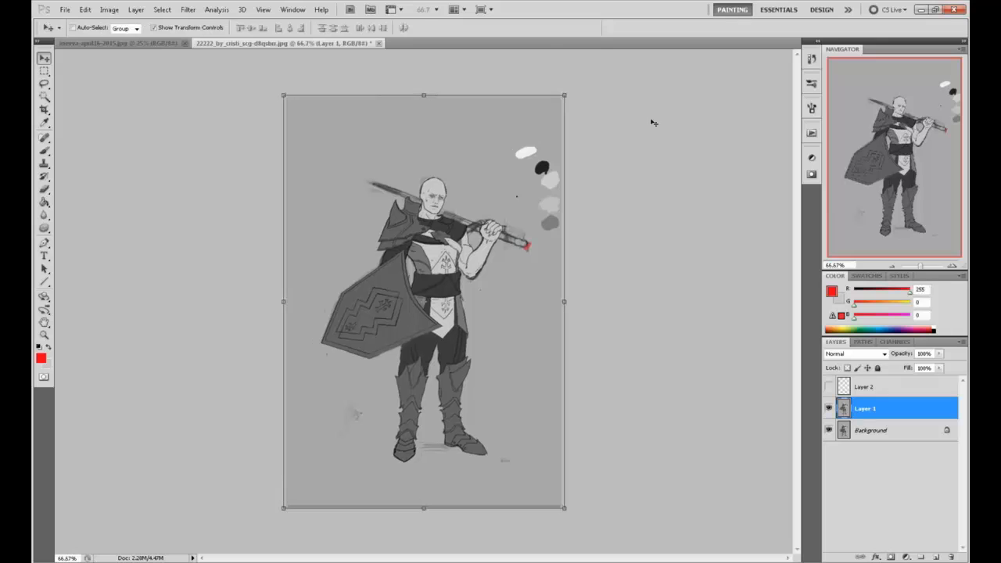
# Add a layer beneath Layer 1 filled with the sampled background gray (173), and merge Layer 1 down into it
pyautogui.click(875, 429)
pyautogui.click(937, 557)
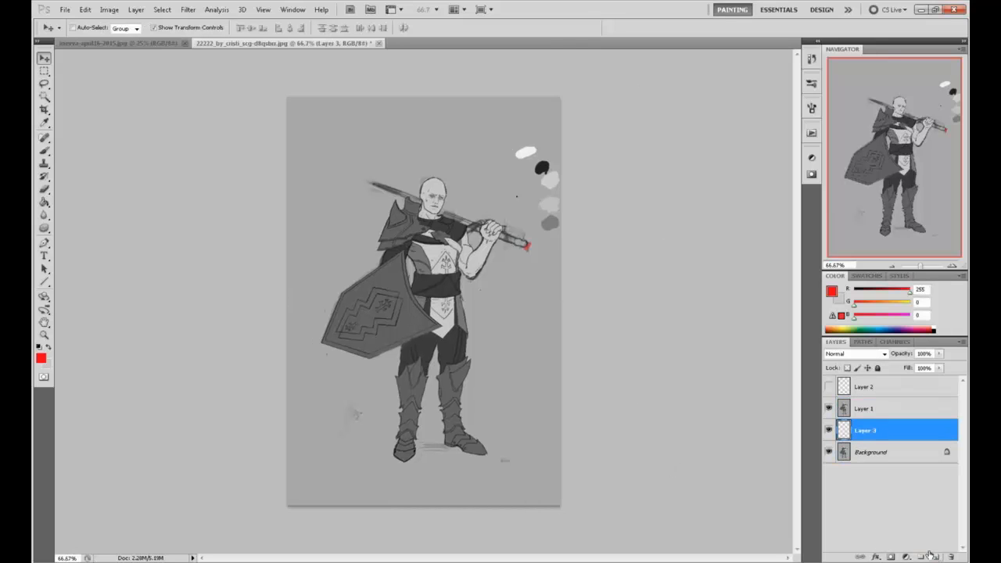
pyautogui.press('g')
pyautogui.keyDown('alt'); pyautogui.click(544, 337); pyautogui.keyUp('alt')
pyautogui.rightClick(859, 406)
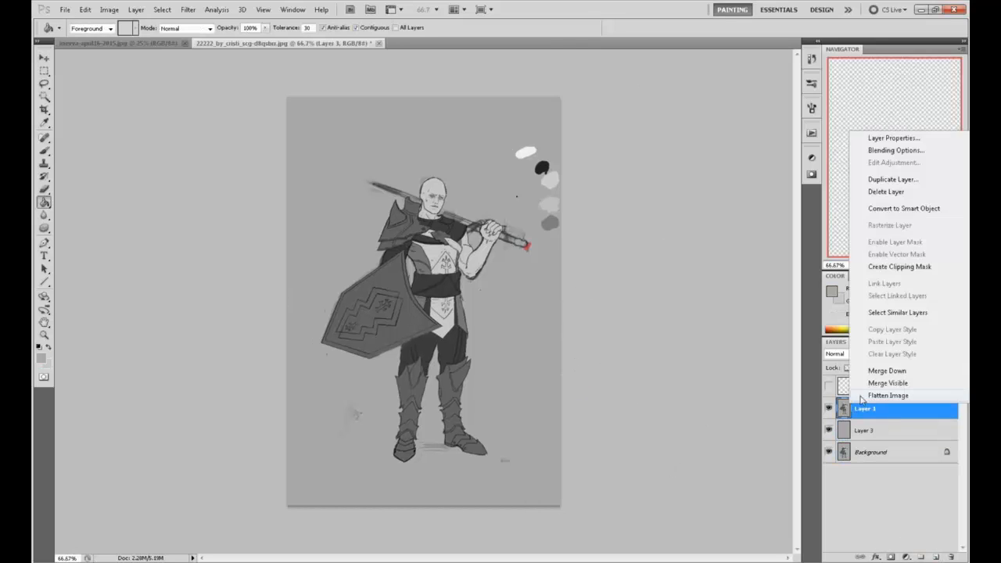
pyautogui.click(868, 372)
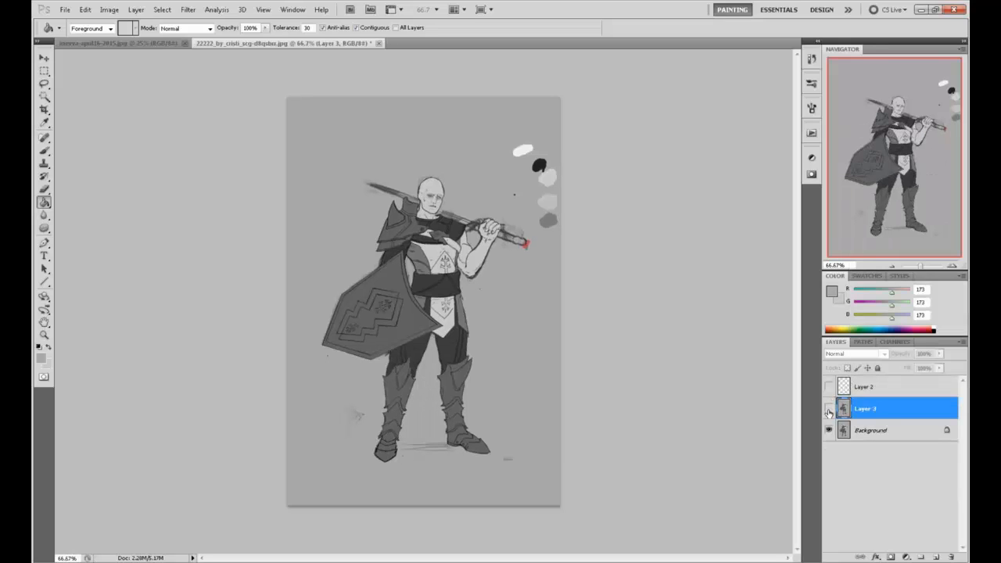
# Toggle Layer 3 repeatedly to compare the rotated, corrected figure with the original stance
pyautogui.click(829, 409)
pyautogui.click(829, 412)
pyautogui.click(830, 411)
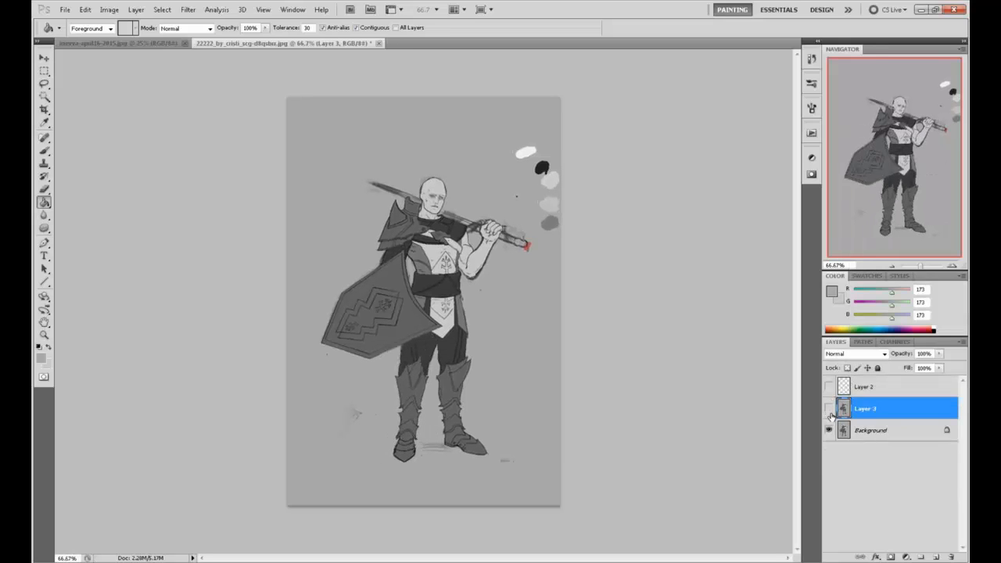
pyautogui.click(830, 412)
pyautogui.click(830, 411)
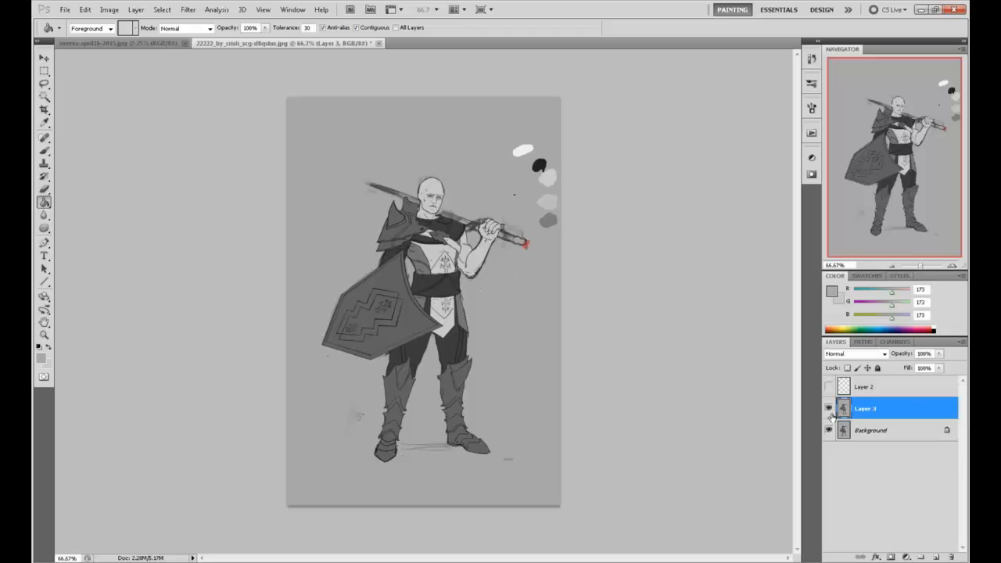
pyautogui.click(829, 411)
pyautogui.click(829, 411)
pyautogui.click(830, 411)
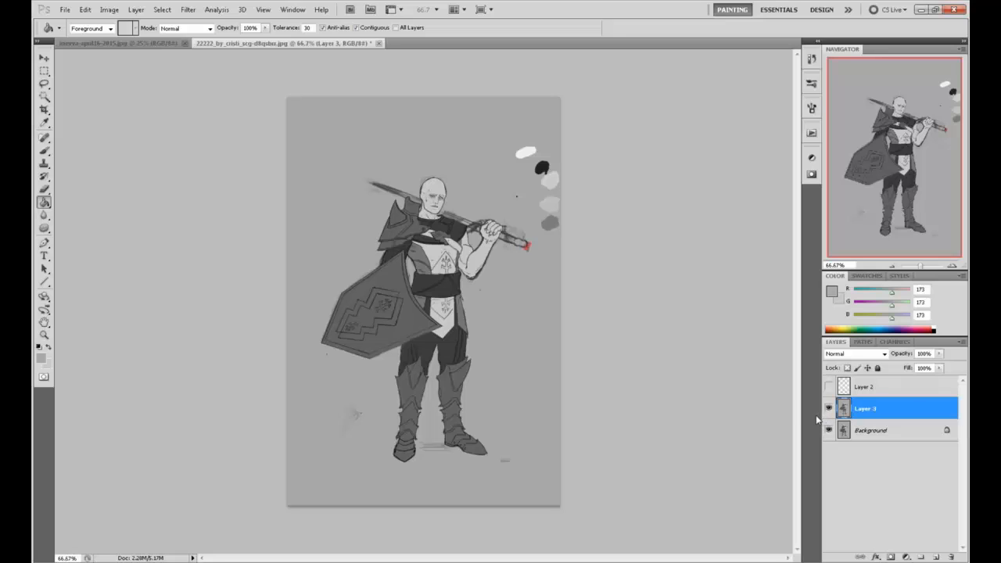
# Paint over the topmost white palette swatch on Layer 3 with the sampled background gray
pyautogui.press('b')
pyautogui.keyDown('alt'); pyautogui.click(522, 142); pyautogui.keyUp('alt')
pyautogui.moveTo(523, 151)
pyautogui.mouseDown()
pyautogui.moveTo(540, 157)
pyautogui.moveTo(530, 165)
pyautogui.moveTo(541, 148)
pyautogui.moveTo(532, 151)
pyautogui.mouseUp()
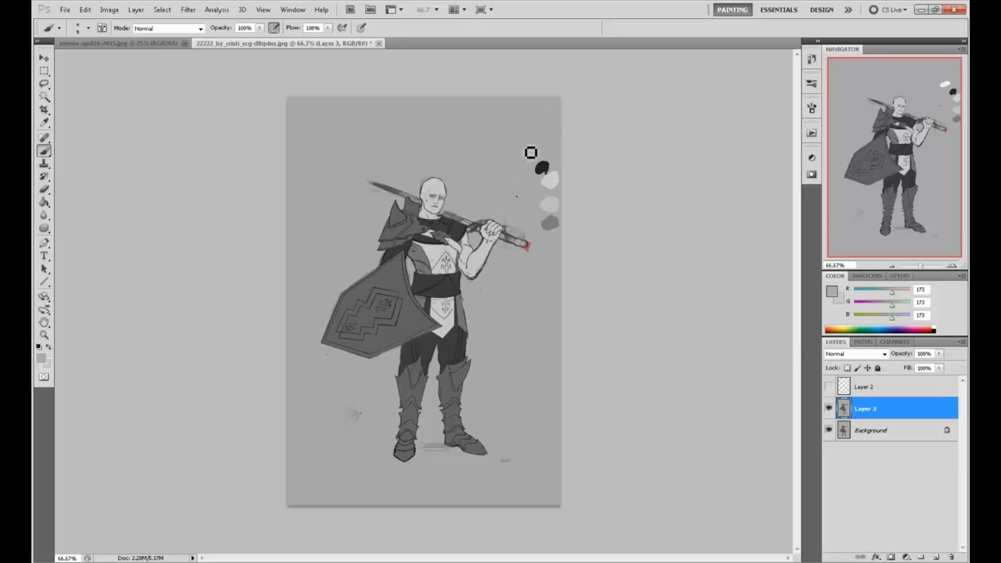
# Mix a light gray (218) from the sampled light swatch and paint it as a soft swatch above the black one
pyautogui.keyDown('alt'); pyautogui.click(552, 180); pyautogui.keyUp('alt')
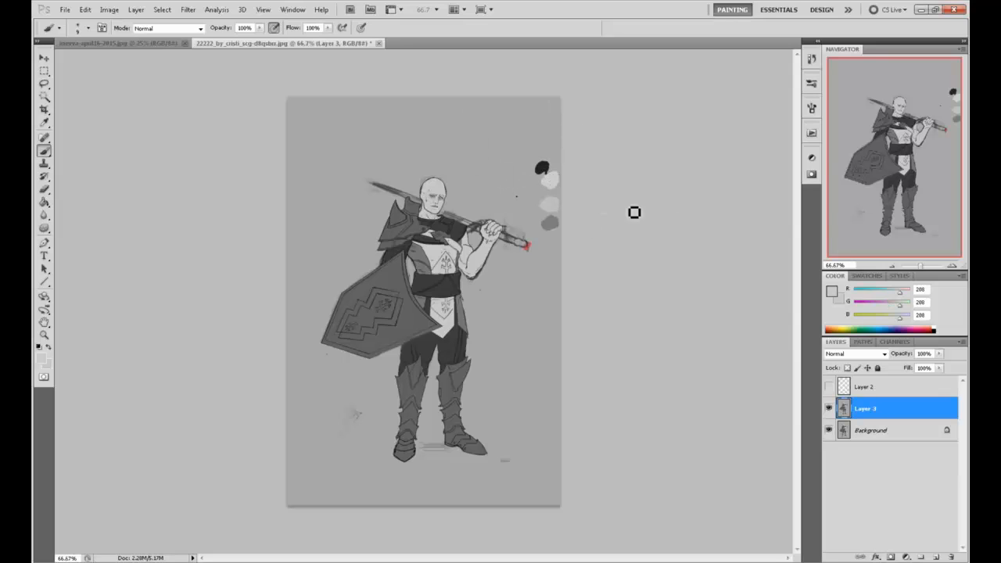
pyautogui.click(835, 294)
pyautogui.click(661, 263)
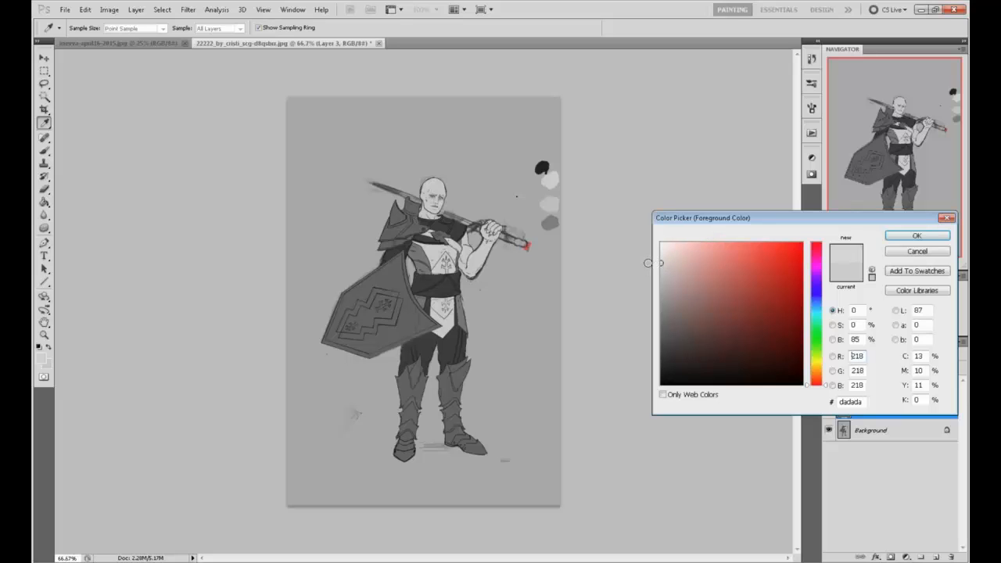
pyautogui.click(914, 237)
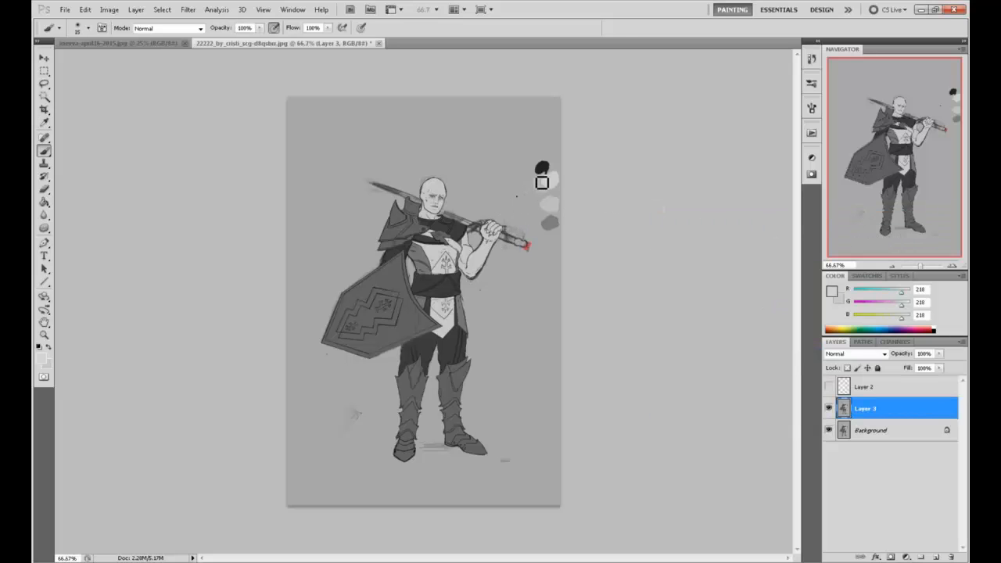
pyautogui.moveTo(536, 155)
pyautogui.mouseDown()
pyautogui.moveTo(526, 154)
pyautogui.moveTo(534, 151)
pyautogui.mouseUp()
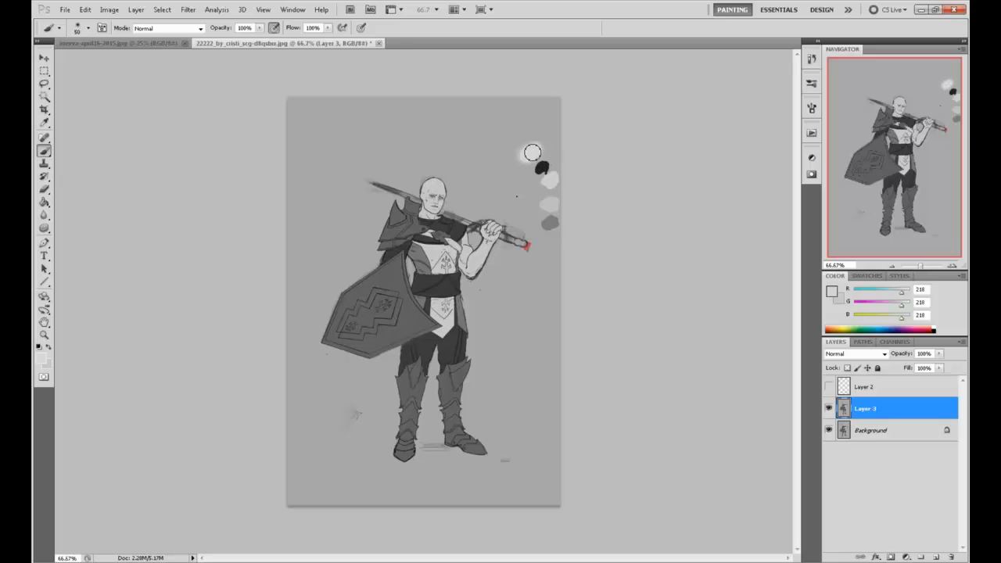
# Try a pure white (255) swatch above the light gray one, and undo it
pyautogui.click(832, 291)
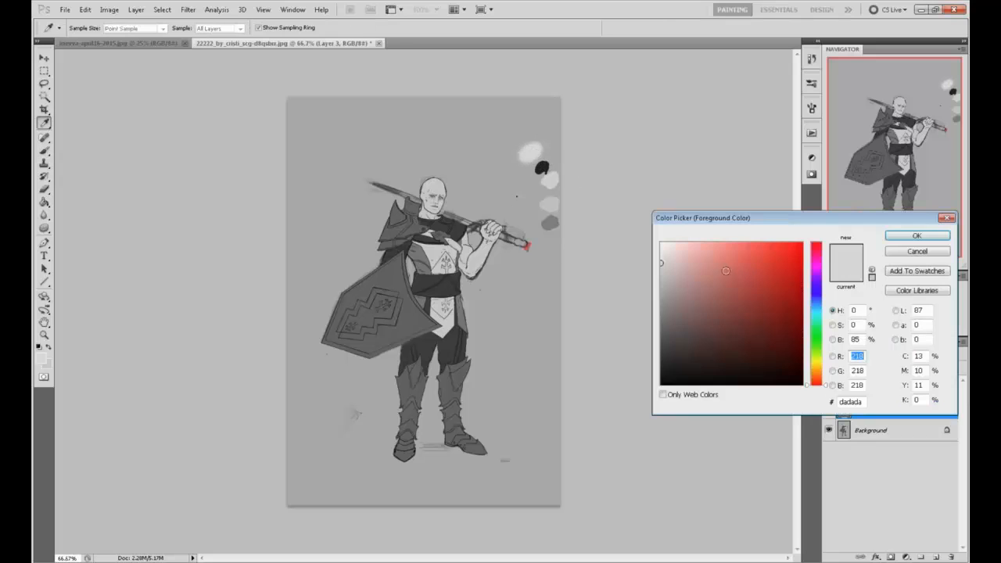
pyautogui.click(665, 242)
pyautogui.click(913, 237)
pyautogui.moveTo(524, 138)
pyautogui.mouseDown()
pyautogui.moveTo(507, 145)
pyautogui.moveTo(528, 129)
pyautogui.mouseUp()
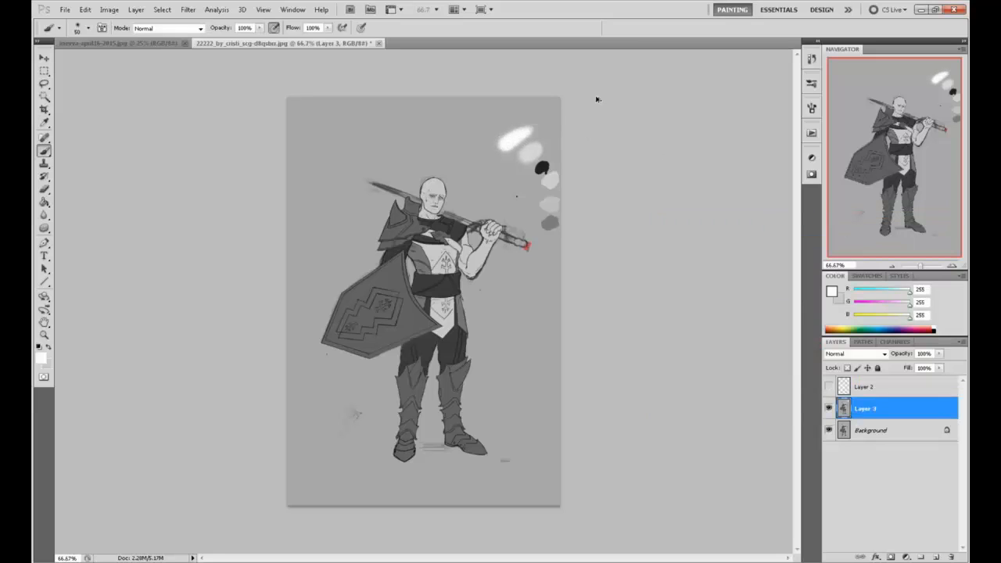
pyautogui.hotkey('ctrl', 'alt', 'z')
pyautogui.hotkey('ctrl', 'alt', 'z')
pyautogui.hotkey('ctrl', 'alt', 'z')
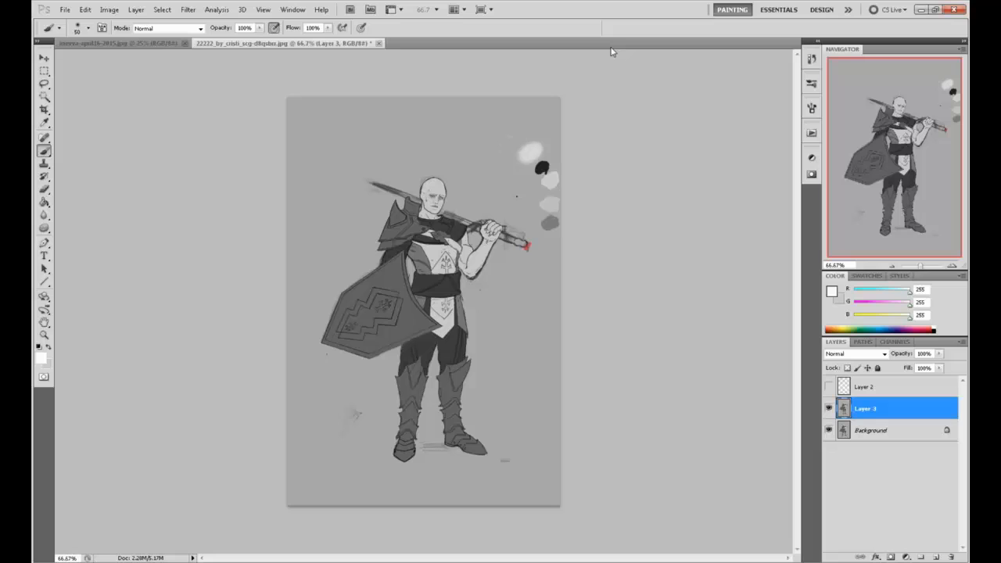
# Sample the dark gray (60) of the warrior's shoulder cloth, then try the Darken blend mode on Layer 3 and restore Normal
pyautogui.keyDown('alt'); pyautogui.click(515, 194); pyautogui.keyUp('alt')
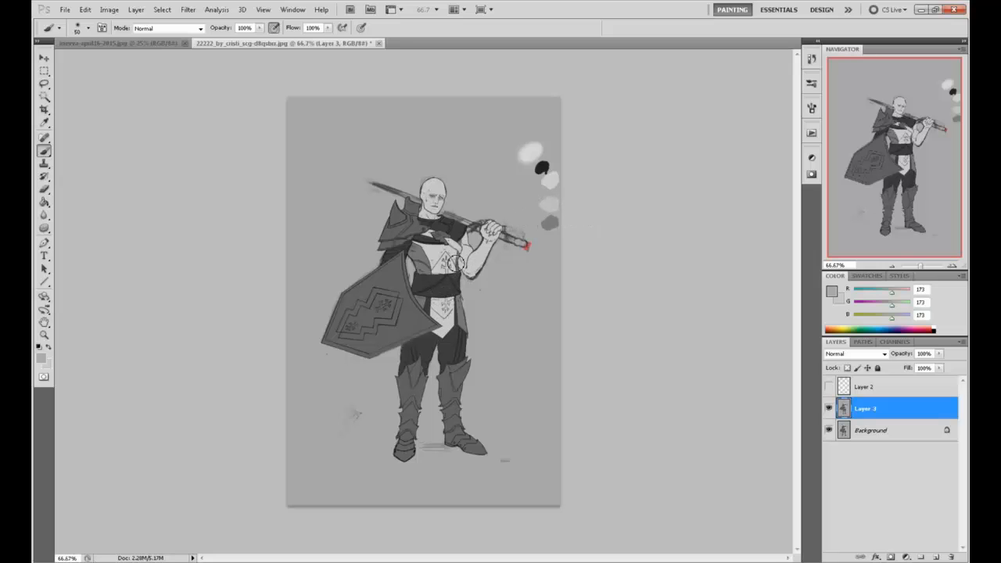
pyautogui.keyDown('alt'); pyautogui.click(460, 225); pyautogui.keyUp('alt')
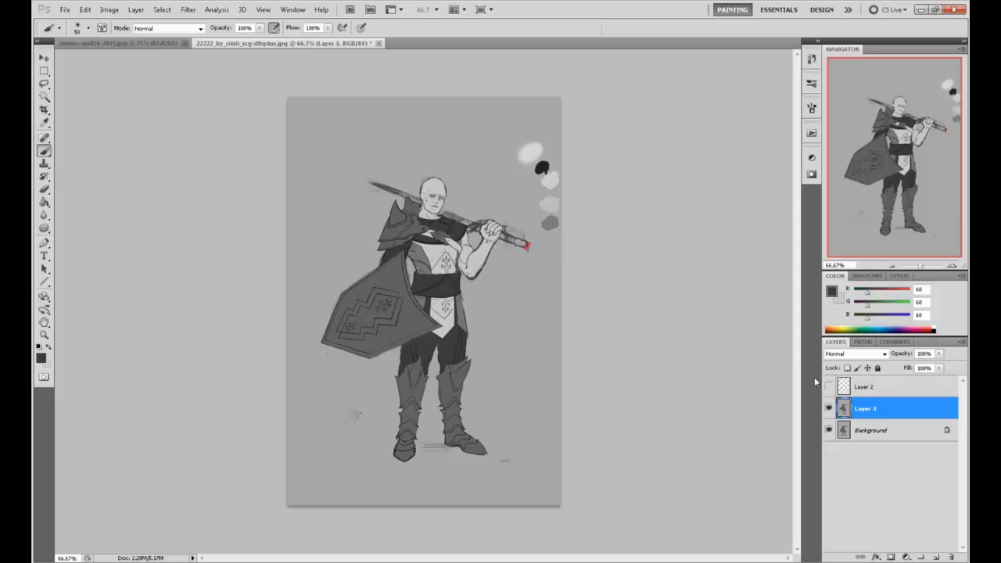
pyautogui.click(860, 354)
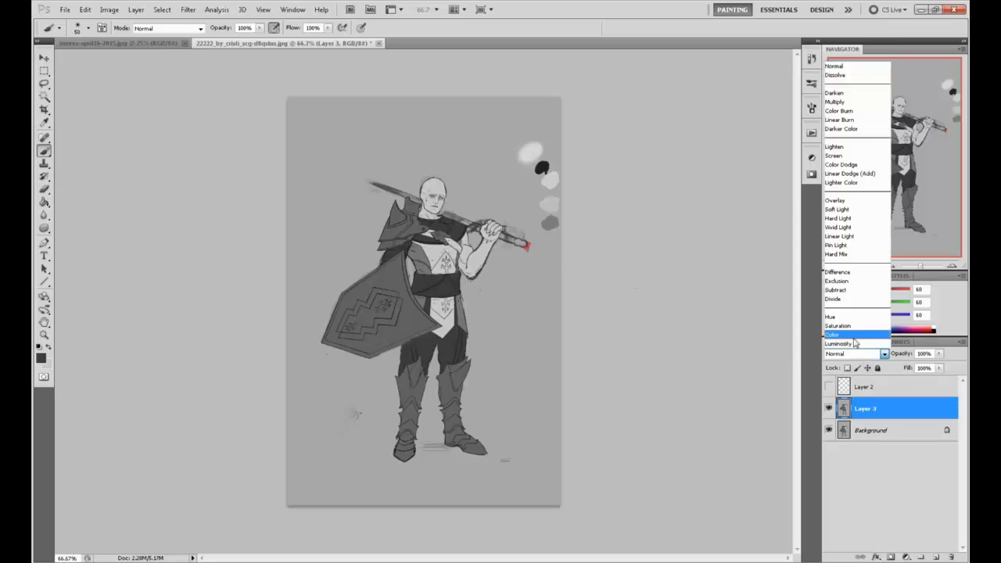
pyautogui.click(850, 93)
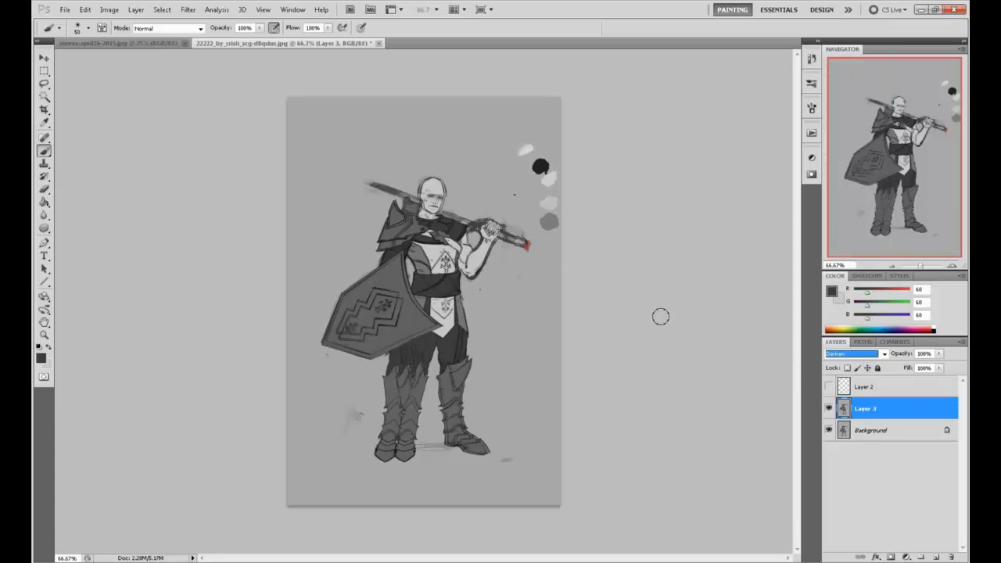
pyautogui.click(870, 356)
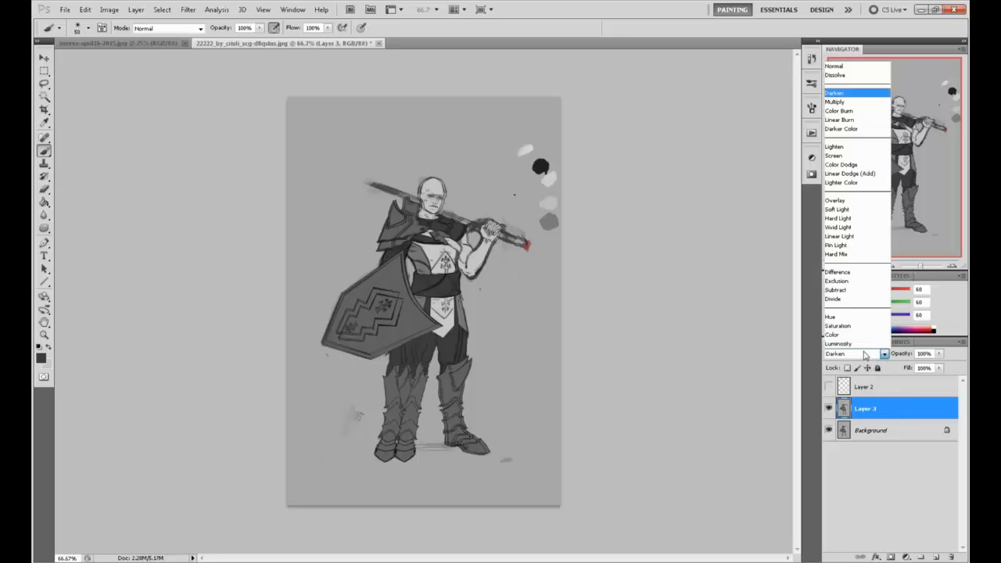
pyautogui.click(865, 68)
# Add a layer above Layer 3 in Darken mode and paint the warrior's light chest panel and tabard dark gray
pyautogui.click(936, 557)
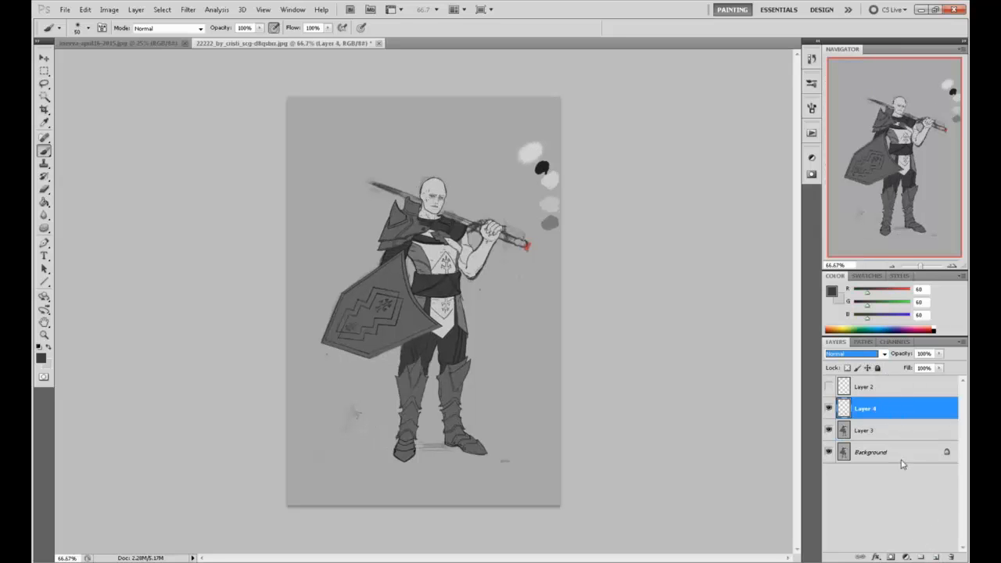
pyautogui.click(855, 355)
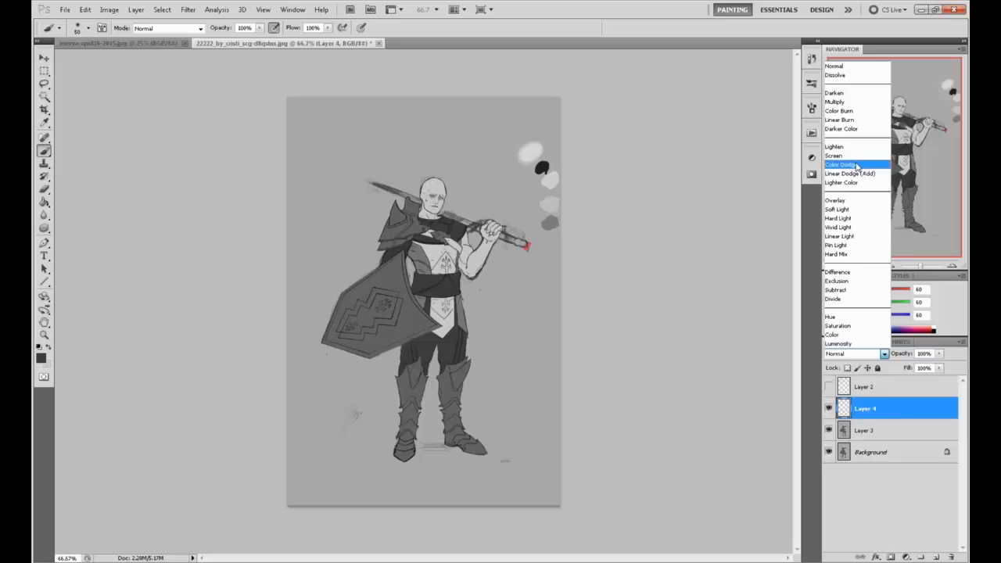
pyautogui.click(857, 94)
pyautogui.moveTo(415, 244)
pyautogui.mouseDown()
pyautogui.moveTo(440, 282)
pyautogui.moveTo(430, 254)
pyautogui.moveTo(450, 273)
pyautogui.moveTo(451, 258)
pyautogui.moveTo(429, 242)
pyautogui.moveTo(426, 285)
pyautogui.moveTo(443, 307)
pyautogui.moveTo(439, 288)
pyautogui.moveTo(451, 339)
pyautogui.mouseUp()
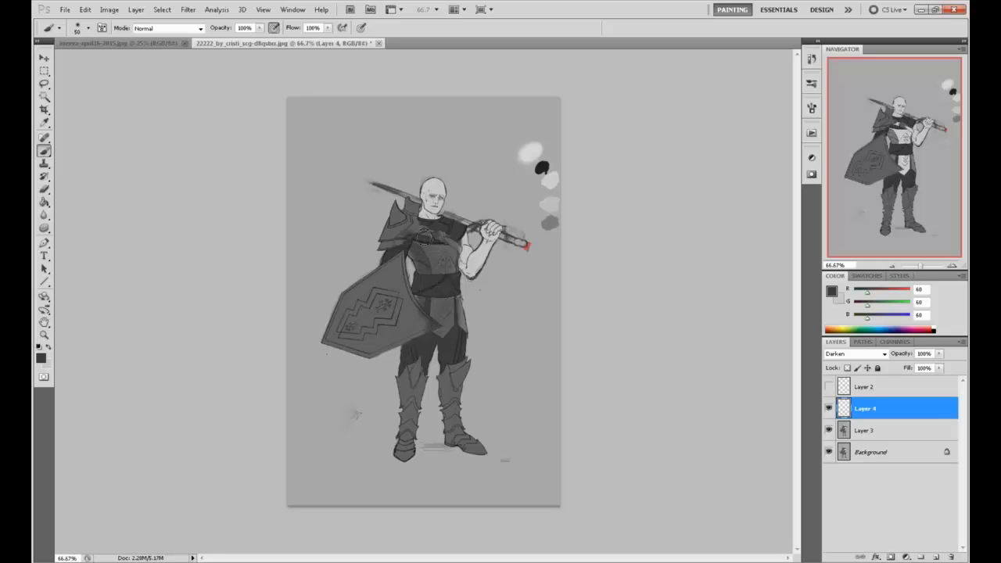
# Lower the brush opacity to 30% and darken the warrior's face and raised arm on Layer 4
pyautogui.click(260, 29)
pyautogui.click(429, 205)
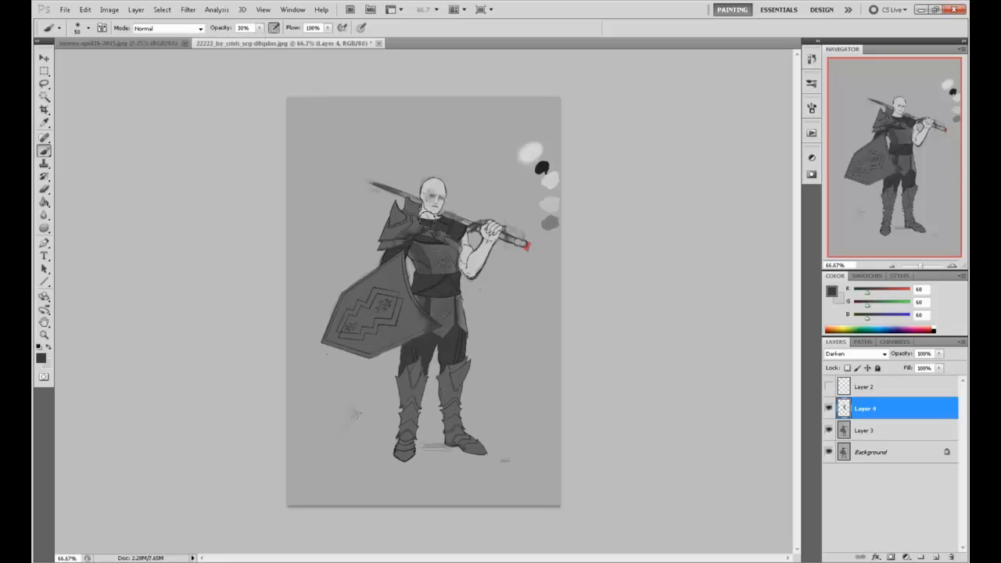
pyautogui.moveTo(426, 192)
pyautogui.mouseDown()
pyautogui.moveTo(430, 219)
pyautogui.moveTo(438, 183)
pyautogui.moveTo(443, 197)
pyautogui.moveTo(430, 207)
pyautogui.moveTo(435, 187)
pyautogui.mouseUp()
pyautogui.moveTo(470, 237)
pyautogui.mouseDown()
pyautogui.moveTo(466, 269)
pyautogui.moveTo(492, 229)
pyautogui.moveTo(479, 268)
pyautogui.moveTo(463, 250)
pyautogui.moveTo(469, 266)
pyautogui.moveTo(480, 260)
pyautogui.moveTo(490, 223)
pyautogui.moveTo(464, 249)
pyautogui.mouseUp()
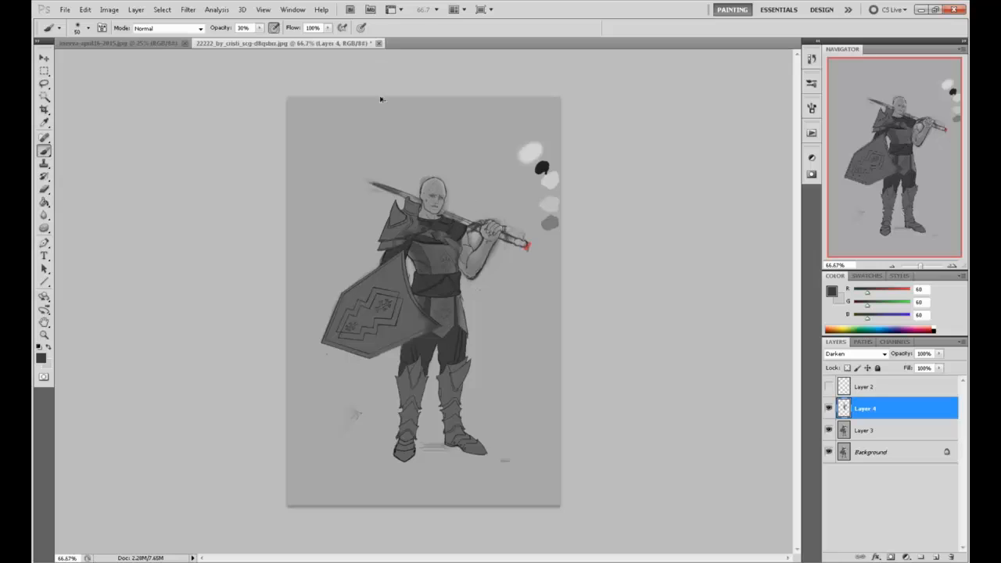
# Erase the excess shading along the shield on Layer 4, and sample the tabard's gray (95) for the brush
pyautogui.press('e')
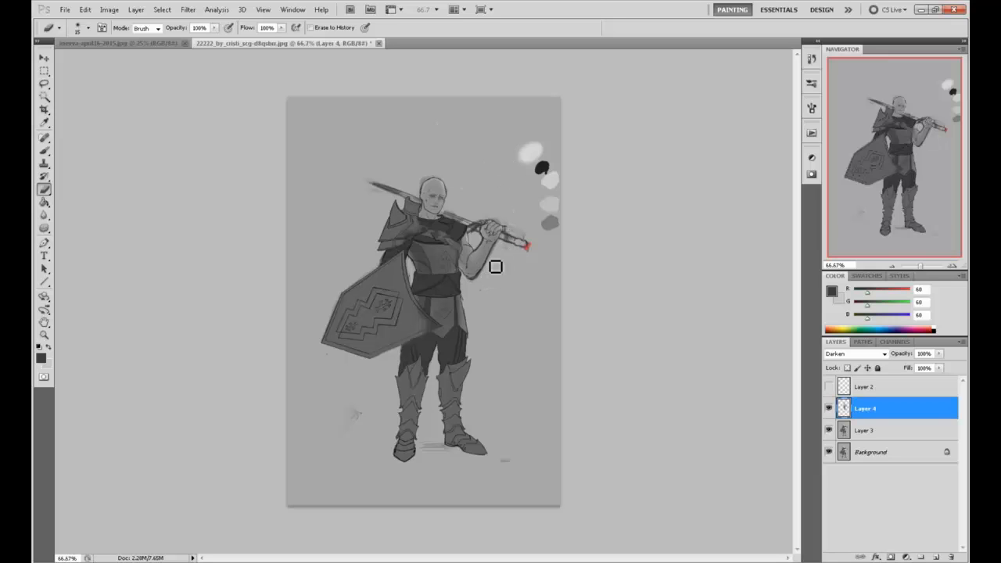
pyautogui.moveTo(430, 338)
pyautogui.mouseDown()
pyautogui.moveTo(415, 305)
pyautogui.moveTo(443, 331)
pyautogui.moveTo(429, 334)
pyautogui.moveTo(445, 332)
pyautogui.moveTo(420, 318)
pyautogui.moveTo(435, 330)
pyautogui.moveTo(390, 358)
pyautogui.mouseUp()
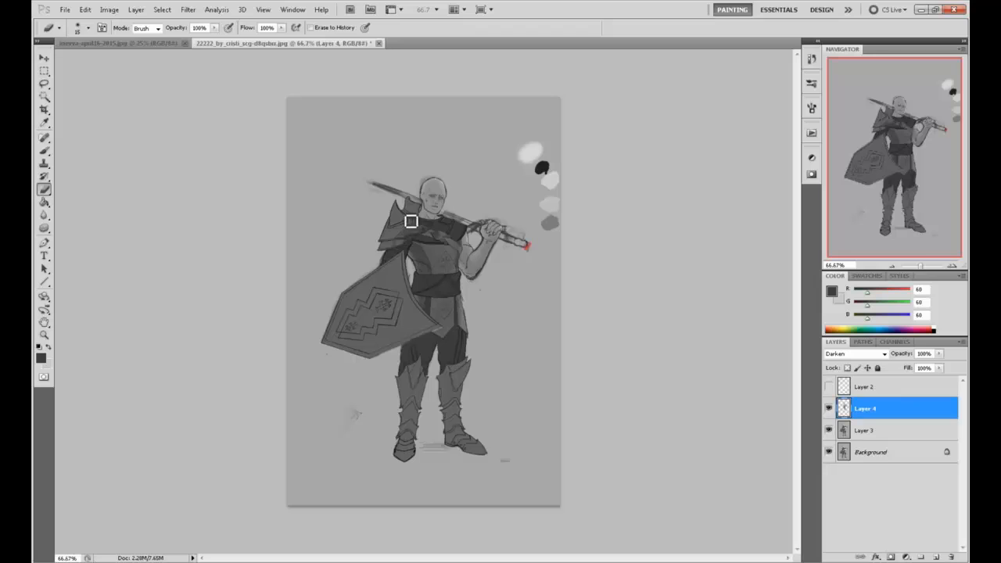
pyautogui.press('b')
pyautogui.keyDown('alt'); pyautogui.click(446, 332); pyautogui.keyUp('alt')
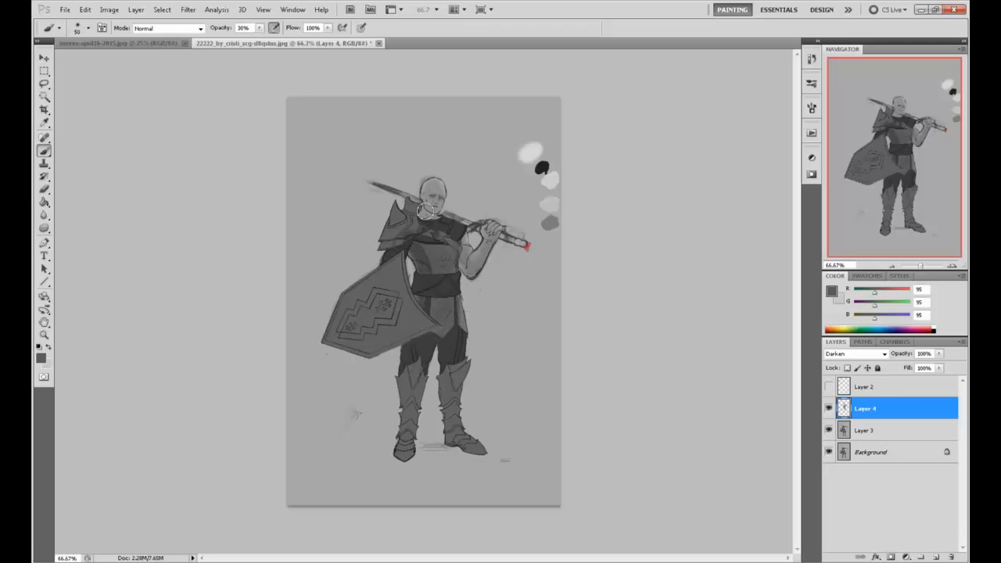
# Set Layer 4's fill to 81% and its blend mode to Normal, merge it into Layer 3, and sample the light gray swatch (218)
pyautogui.click(939, 367)
pyautogui.moveTo(923, 382); pyautogui.dragTo(930, 384)
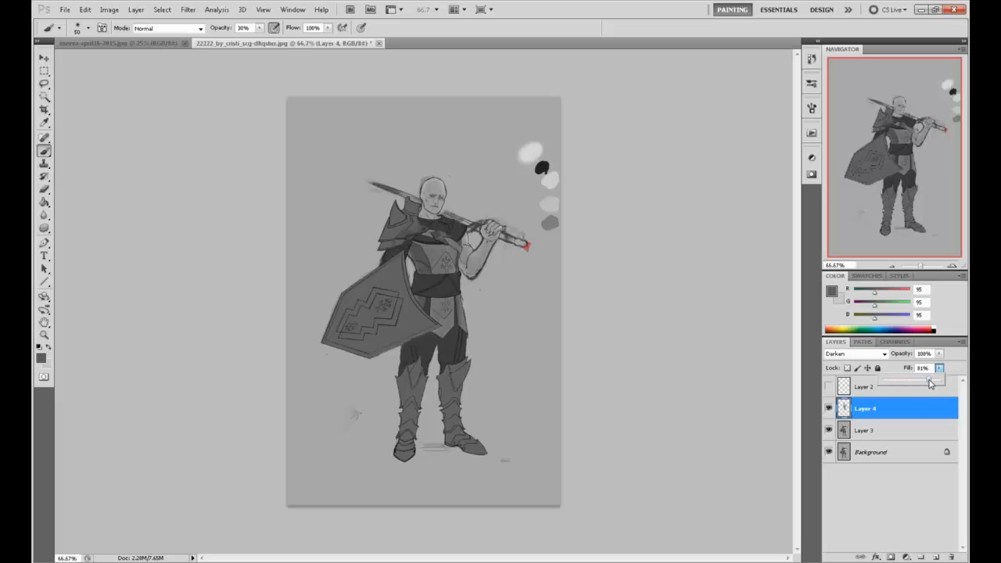
pyautogui.rightClick(897, 412)
pyautogui.click(887, 379)
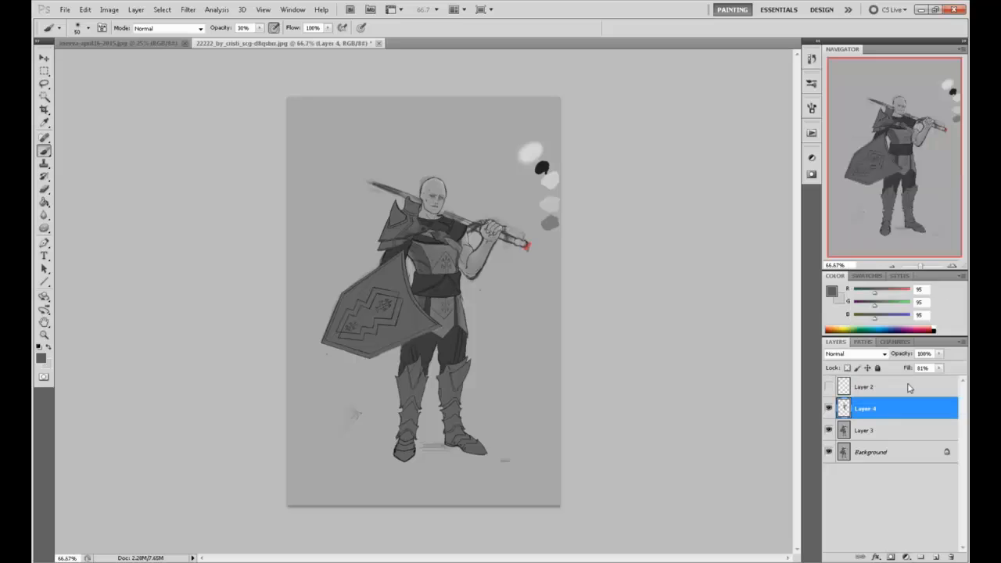
pyautogui.keyDown('alt'); pyautogui.click(534, 151); pyautogui.keyUp('alt')
pyautogui.keyDown('alt'); pyautogui.click(534, 151); pyautogui.keyUp('alt')
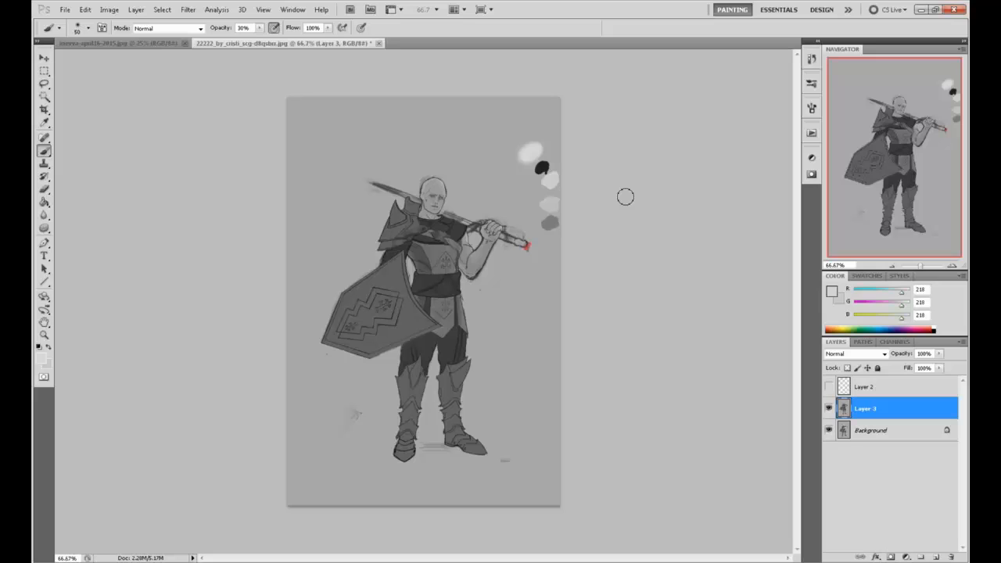
# Cancel closing the warrior image and flatten it, discarding the hidden layers
pyautogui.click(379, 43)
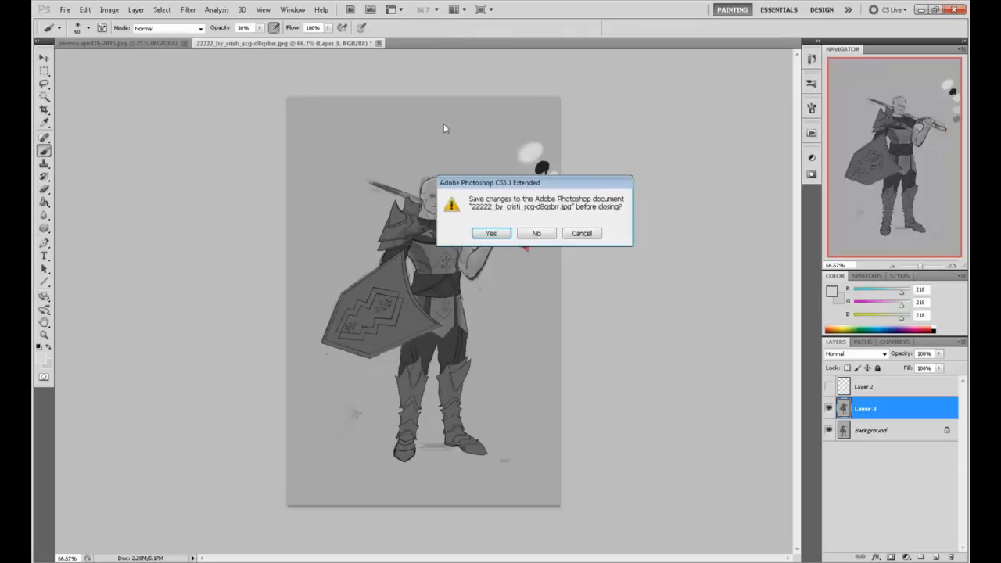
pyautogui.click(579, 236)
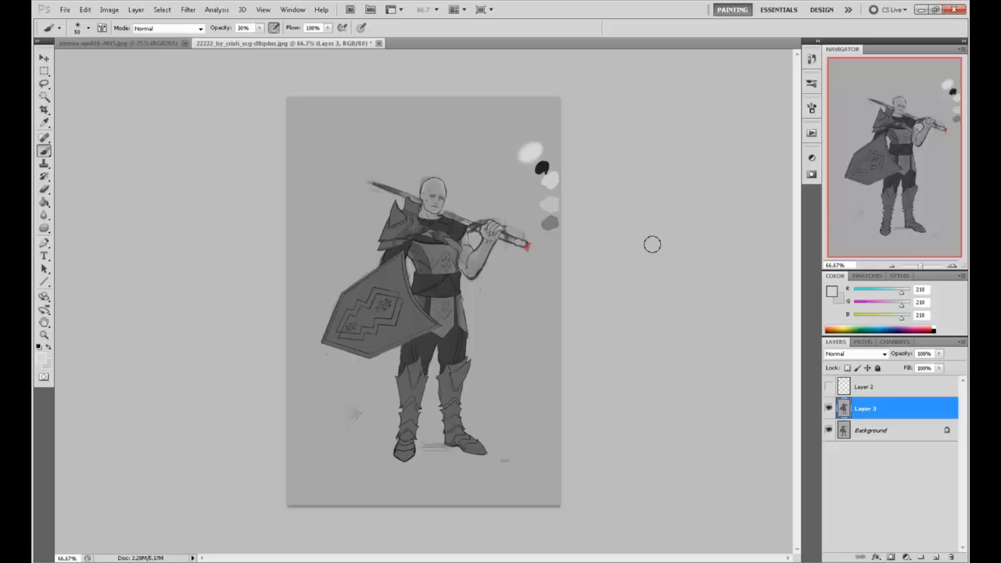
pyautogui.rightClick(903, 410)
pyautogui.click(907, 396)
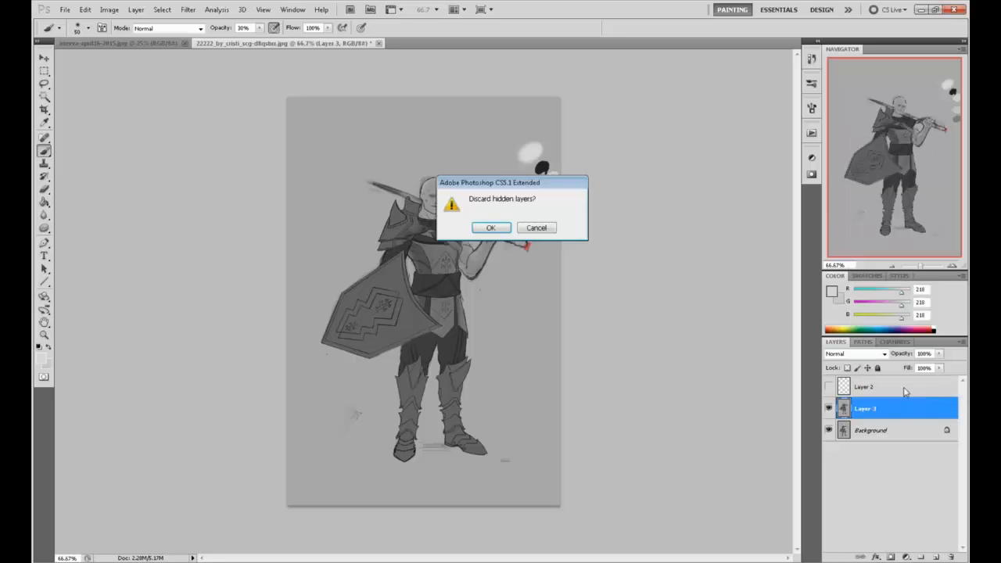
pyautogui.click(491, 228)
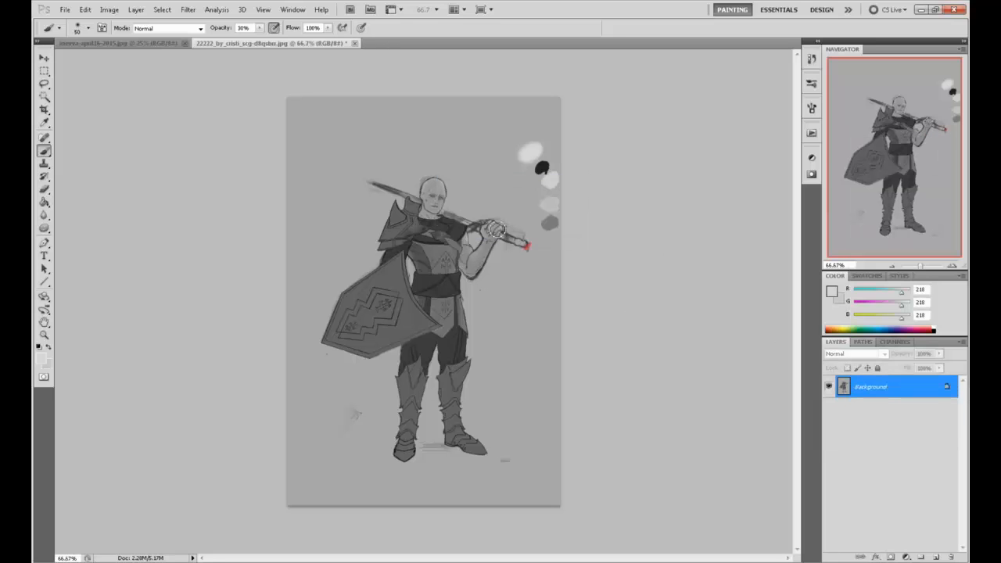
# Close the flattened warrior image, saving its changes as JPEG
pyautogui.click(355, 44)
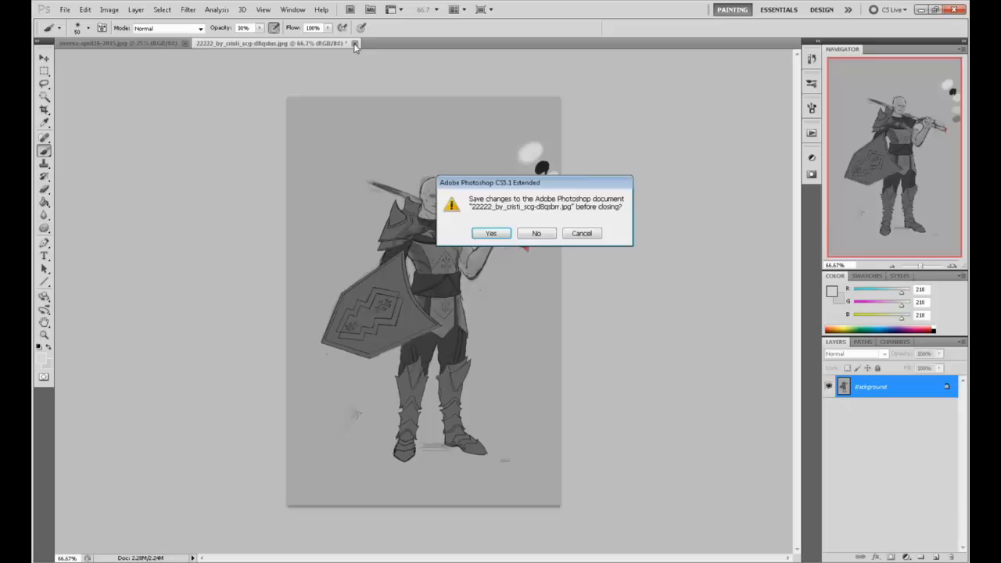
pyautogui.click(504, 238)
pyautogui.click(578, 160)
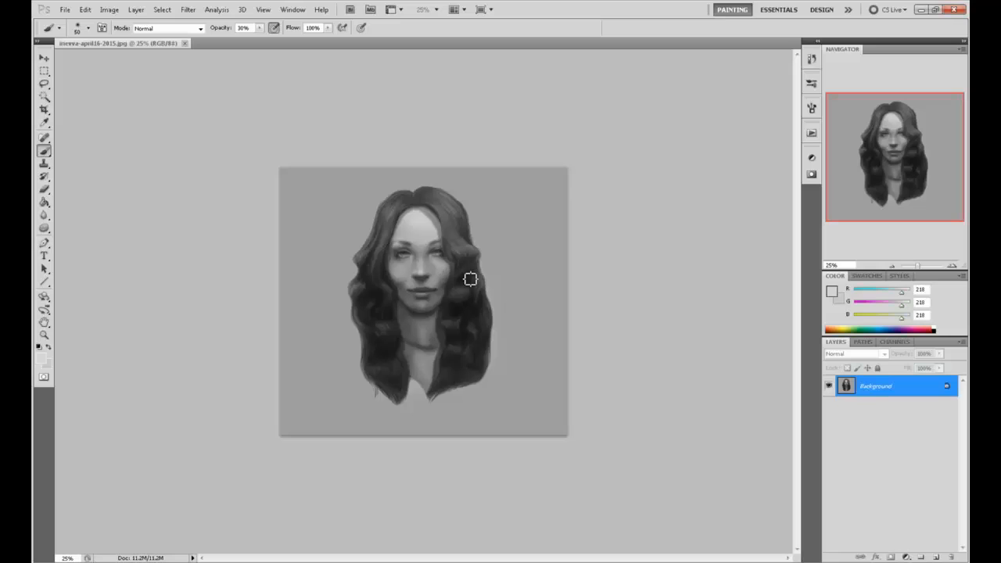
# Sample the dark hair tone (25), set the brush opacity to 68%, and darken the portrait's hair beside the jaw and neck
pyautogui.keyDown('alt'); pyautogui.click(395, 311); pyautogui.keyUp('alt')
pyautogui.moveTo(401, 306); pyautogui.dragTo(395, 327)
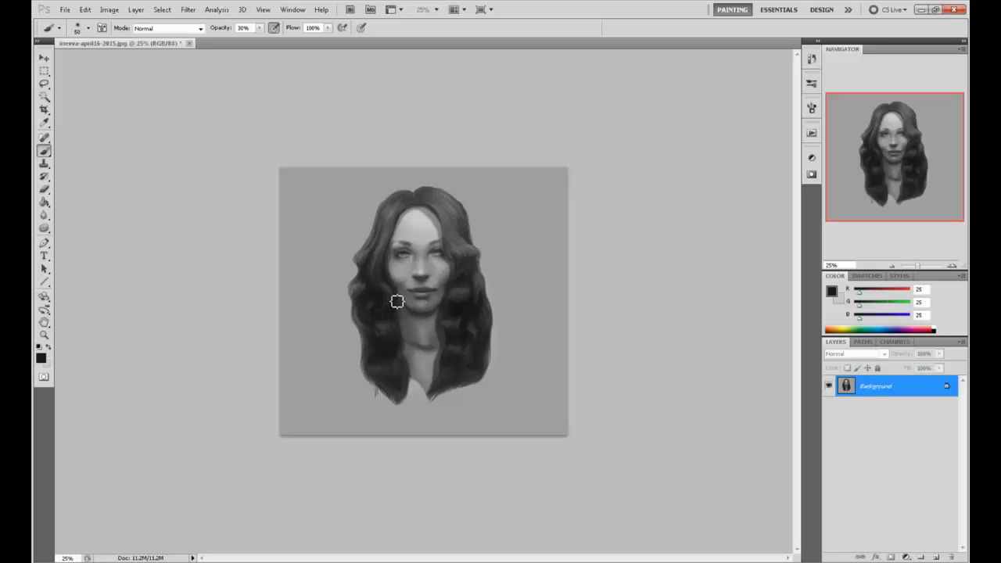
pyautogui.moveTo(258, 29)
pyautogui.mouseDown()
pyautogui.moveTo(265, 40)
pyautogui.moveTo(283, 41)
pyautogui.mouseUp()
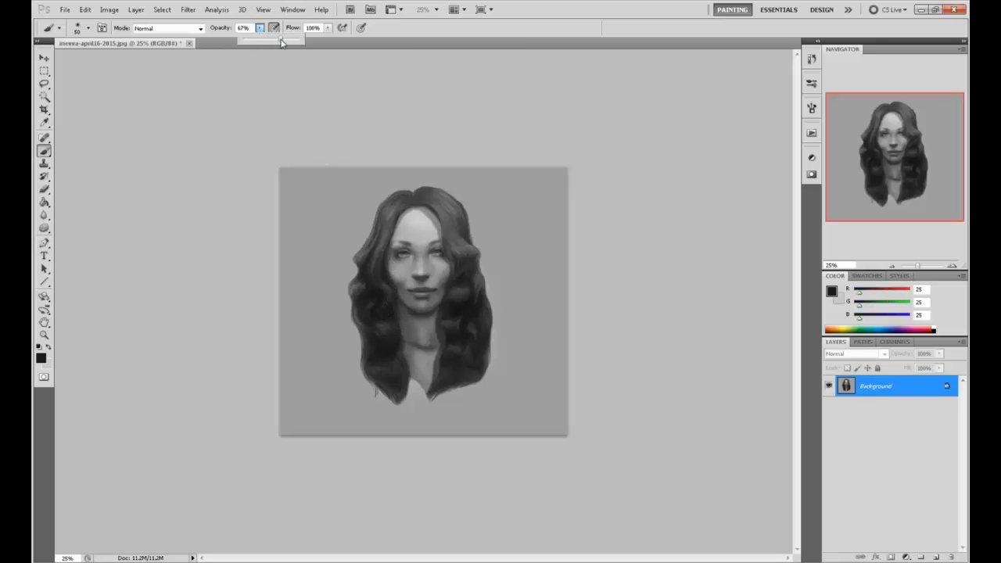
pyautogui.click(401, 320)
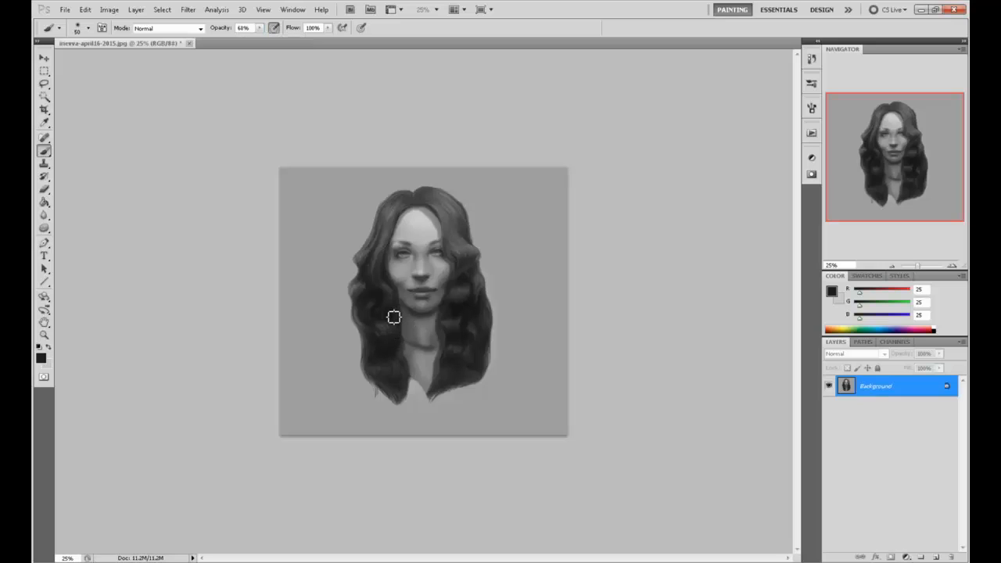
pyautogui.moveTo(394, 318)
pyautogui.mouseDown()
pyautogui.moveTo(397, 342)
pyautogui.moveTo(402, 306)
pyautogui.mouseUp()
# Examine the reference photo in Windows Photo Viewer beside the portrait painting, and close the viewer
pyautogui.moveTo(797, 112); pyautogui.dragTo(719, 122)
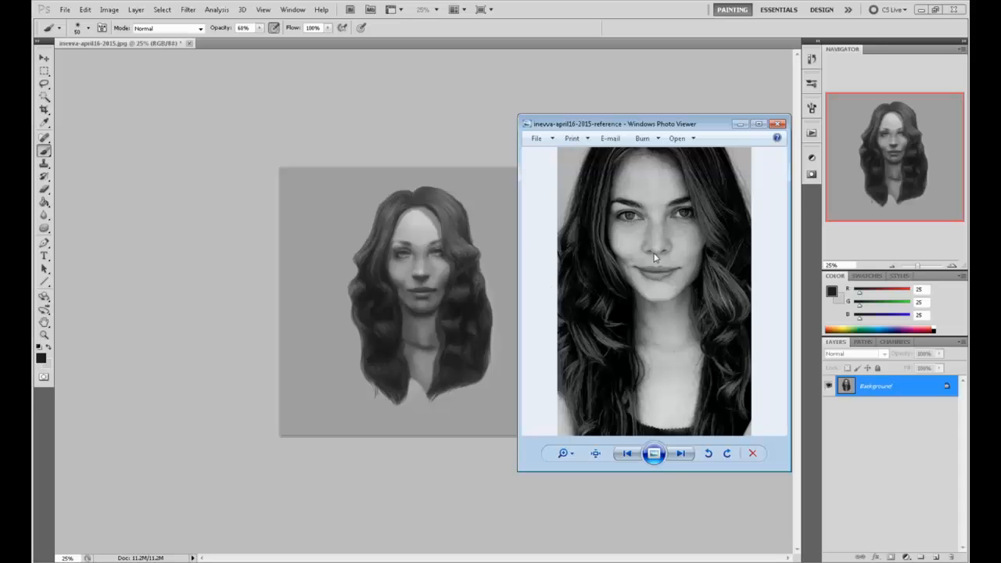
pyautogui.click(778, 124)
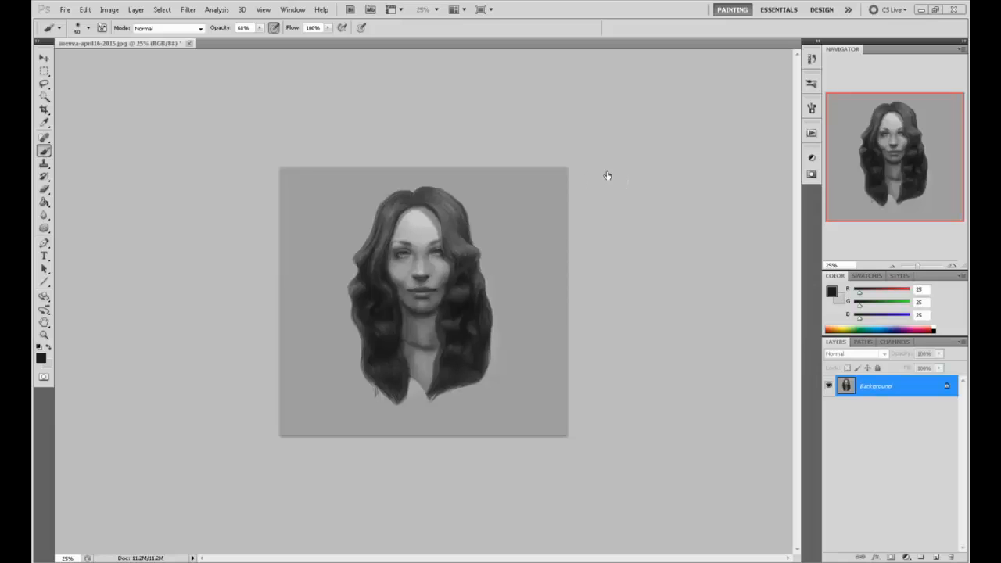
pyautogui.hotkey('ctrl', 'alt', 's')
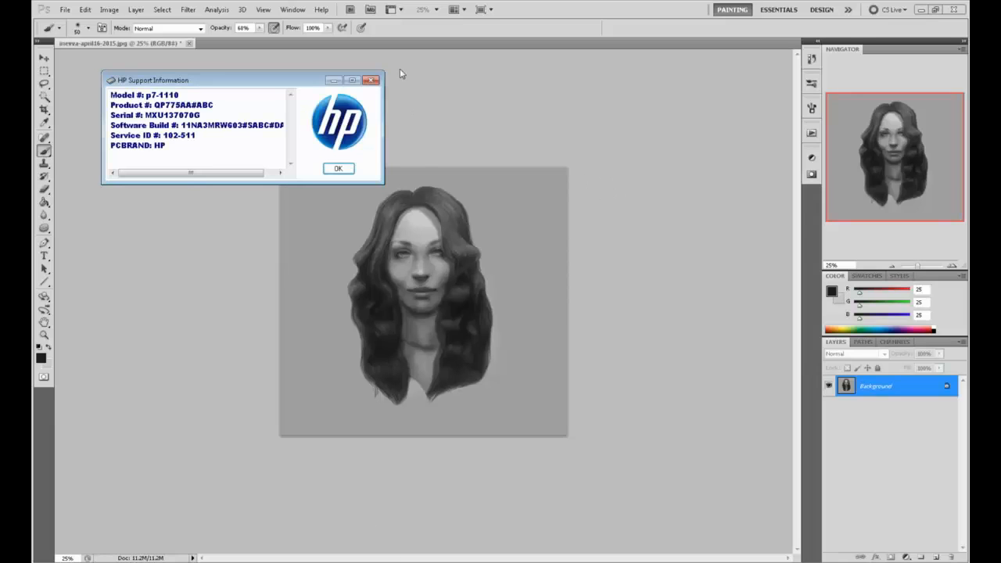
pyautogui.click(371, 80)
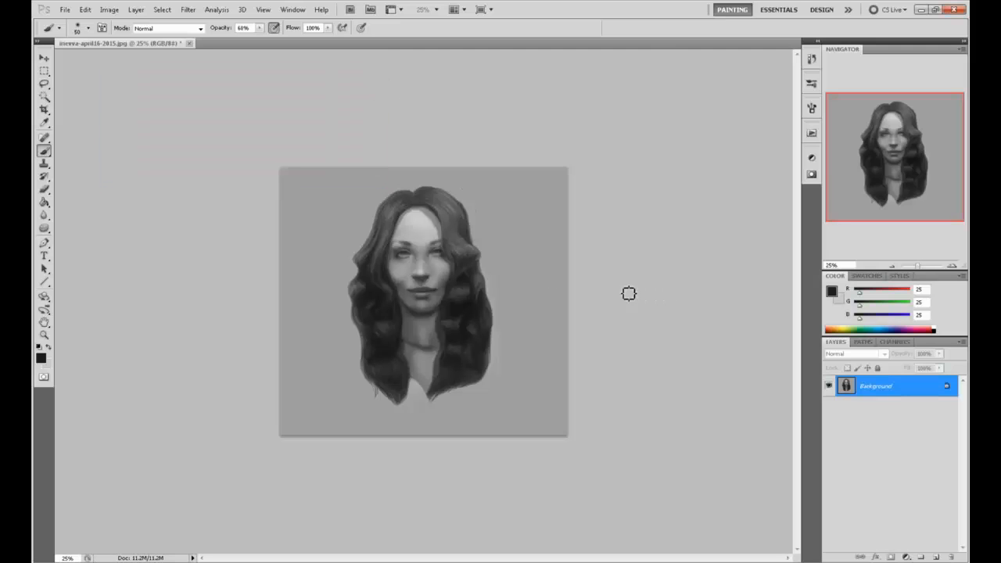
# Sample greys from the cheeks and jaw (161, 128, 101) and blend the lower face's shading with a size 600 brush
pyautogui.hotkey('ctrl', '+')
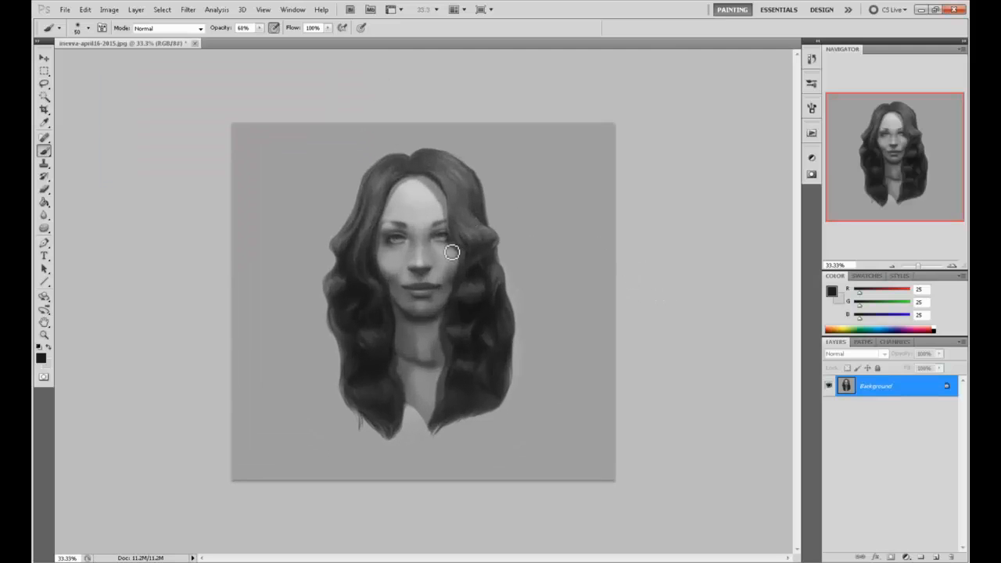
pyautogui.press('.')
pyautogui.keyDown('alt'); pyautogui.click(400, 263); pyautogui.keyUp('alt')
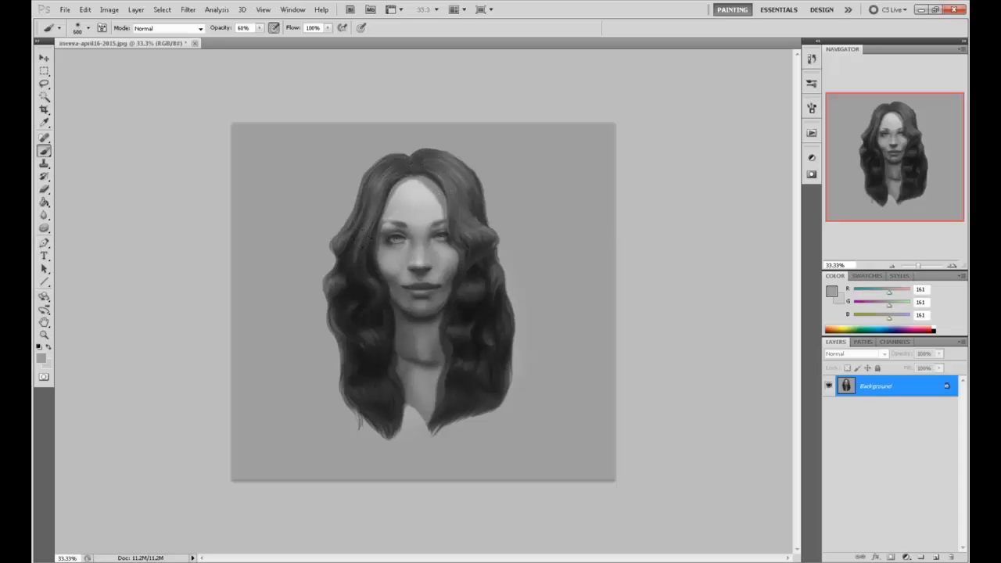
pyautogui.keyDown('alt'); pyautogui.click(435, 265); pyautogui.keyUp('alt')
pyautogui.keyDown('alt'); pyautogui.click(399, 264); pyautogui.keyUp('alt')
pyautogui.keyDown('alt'); pyautogui.click(397, 278); pyautogui.keyUp('alt')
pyautogui.keyDown('alt'); pyautogui.click(396, 264); pyautogui.keyUp('alt')
pyautogui.keyDown('alt'); pyautogui.click(403, 284); pyautogui.keyUp('alt')
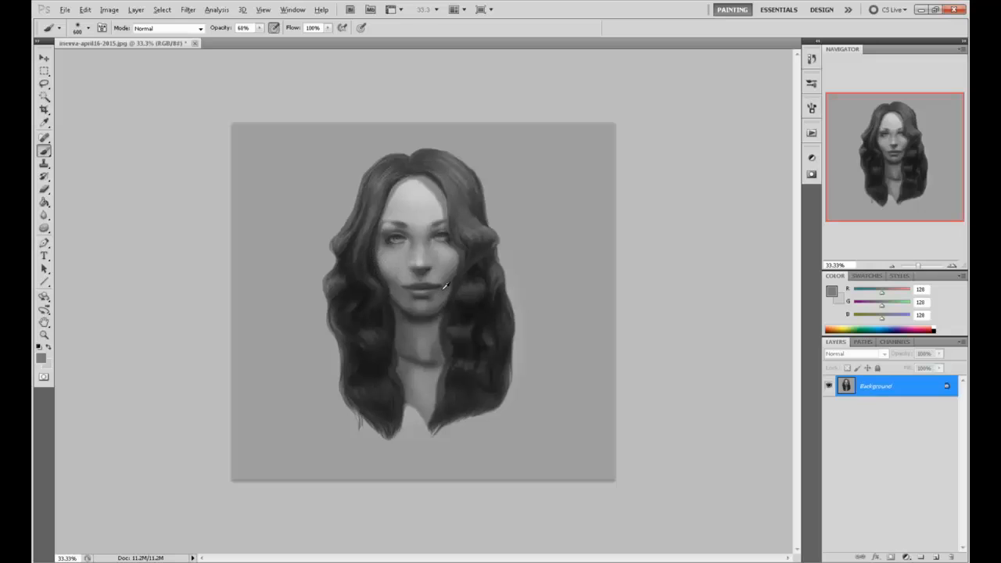
pyautogui.keyDown('alt'); pyautogui.click(442, 289); pyautogui.keyUp('alt')
pyautogui.keyDown('alt'); pyautogui.click(430, 298); pyautogui.keyUp('alt')
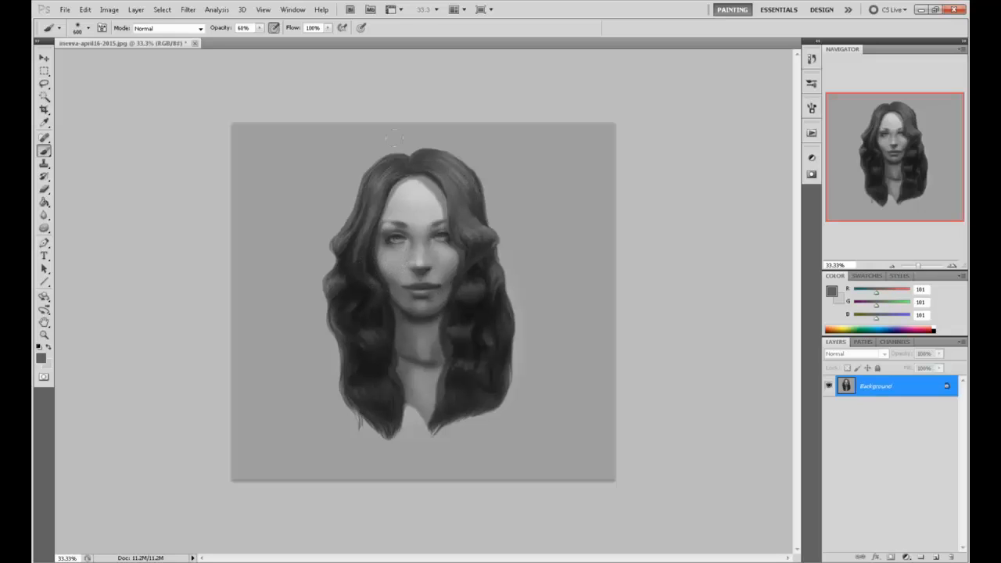
# Sample the dark hair tone (31) and darken the inner edges of the hair on both sides of the neck with a size 250 brush
pyautogui.keyDown('alt'); pyautogui.click(322, 245); pyautogui.keyUp('alt')
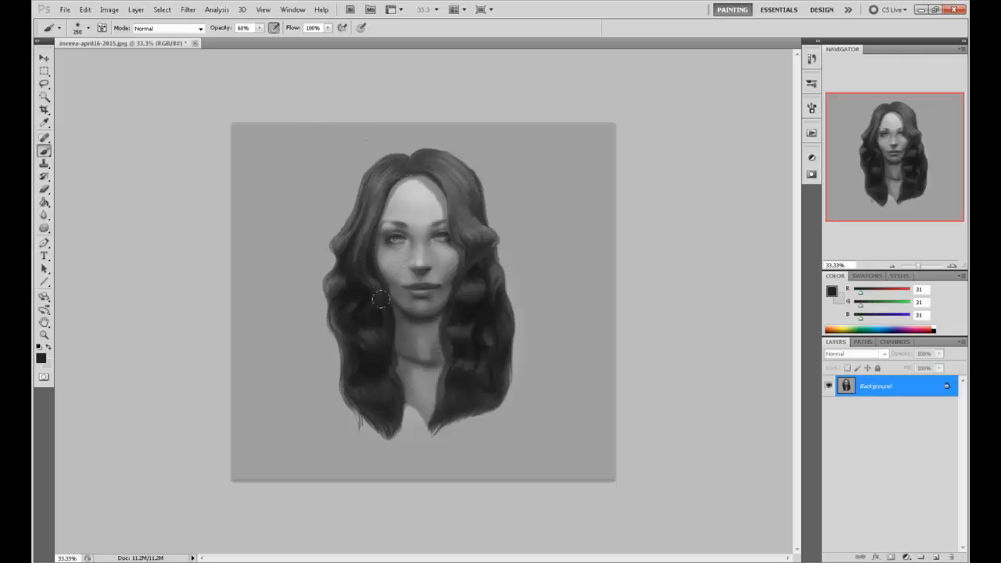
pyautogui.press('.')
pyautogui.moveTo(386, 301)
pyautogui.mouseDown()
pyautogui.moveTo(390, 340)
pyautogui.moveTo(406, 356)
pyautogui.mouseUp()
pyautogui.moveTo(450, 324); pyautogui.dragTo(437, 344)
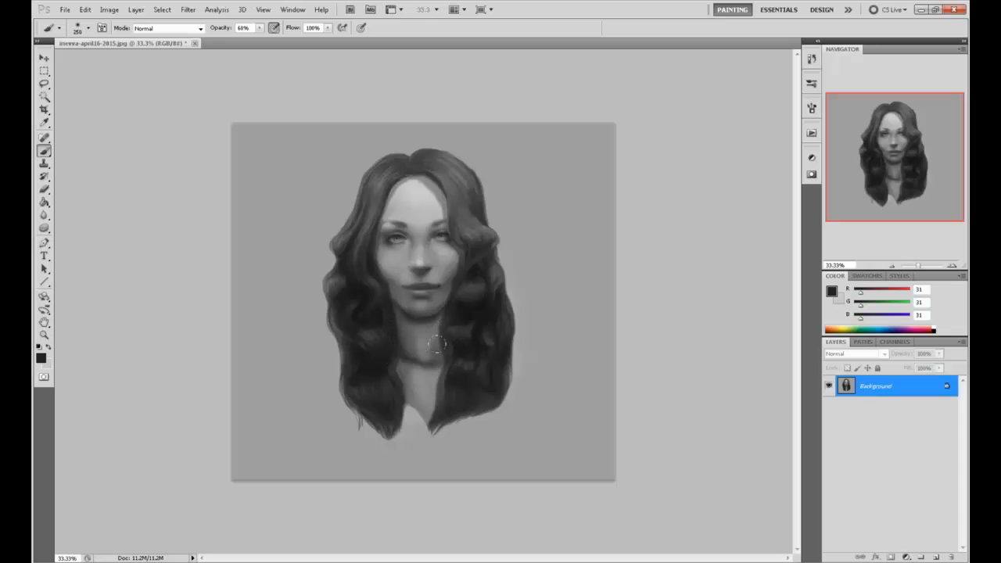
# Try to soften the hair's outer edges on both sides with the sampled background grey (163)
pyautogui.keyDown('alt'); pyautogui.click(416, 140); pyautogui.keyUp('alt')
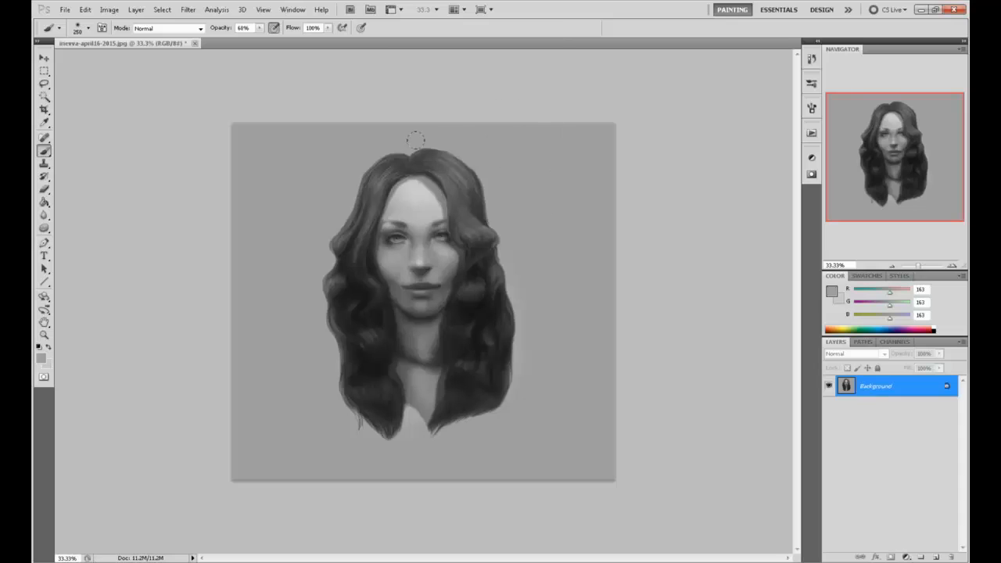
pyautogui.moveTo(427, 139)
pyautogui.mouseDown()
pyautogui.moveTo(481, 179)
pyautogui.moveTo(477, 187)
pyautogui.moveTo(466, 144)
pyautogui.moveTo(520, 245)
pyautogui.moveTo(491, 225)
pyautogui.moveTo(527, 344)
pyautogui.mouseUp()
pyautogui.moveTo(527, 296); pyautogui.dragTo(523, 400)
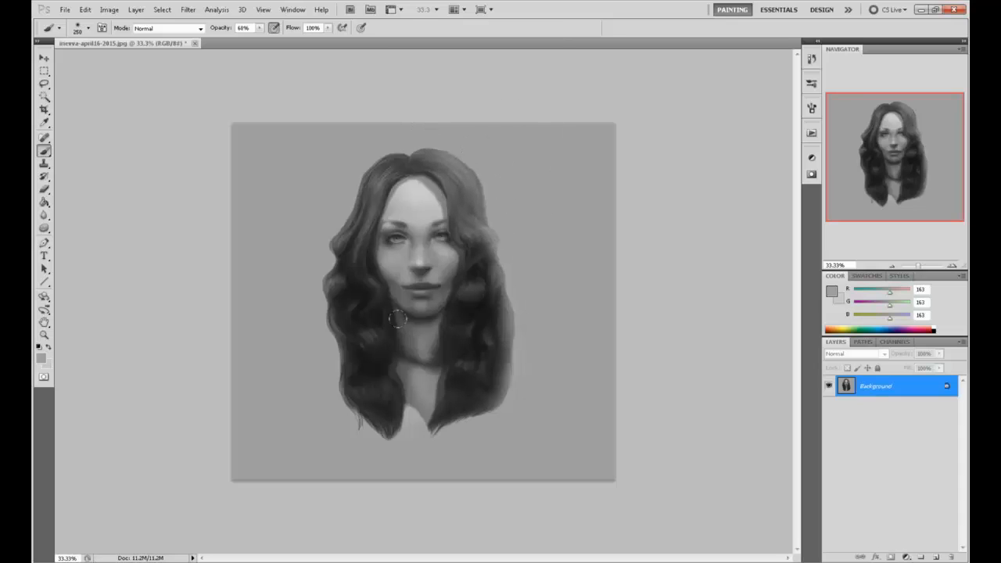
pyautogui.moveTo(386, 138)
pyautogui.mouseDown()
pyautogui.moveTo(341, 174)
pyautogui.moveTo(364, 140)
pyautogui.moveTo(334, 204)
pyautogui.moveTo(289, 258)
pyautogui.moveTo(307, 236)
pyautogui.moveTo(282, 294)
pyautogui.moveTo(318, 317)
pyautogui.moveTo(333, 377)
pyautogui.mouseUp()
pyautogui.hotkey('ctrl', 'alt', 'z')
pyautogui.hotkey('ctrl', 'alt', 'z')
pyautogui.hotkey('ctrl', 'alt', 'z')
pyautogui.hotkey('ctrl', 'alt', 'z')
pyautogui.hotkey('ctrl', 'alt', 'z')
pyautogui.hotkey('ctrl', 'alt', 'z')
pyautogui.hotkey('ctrl', 'alt', 'z')
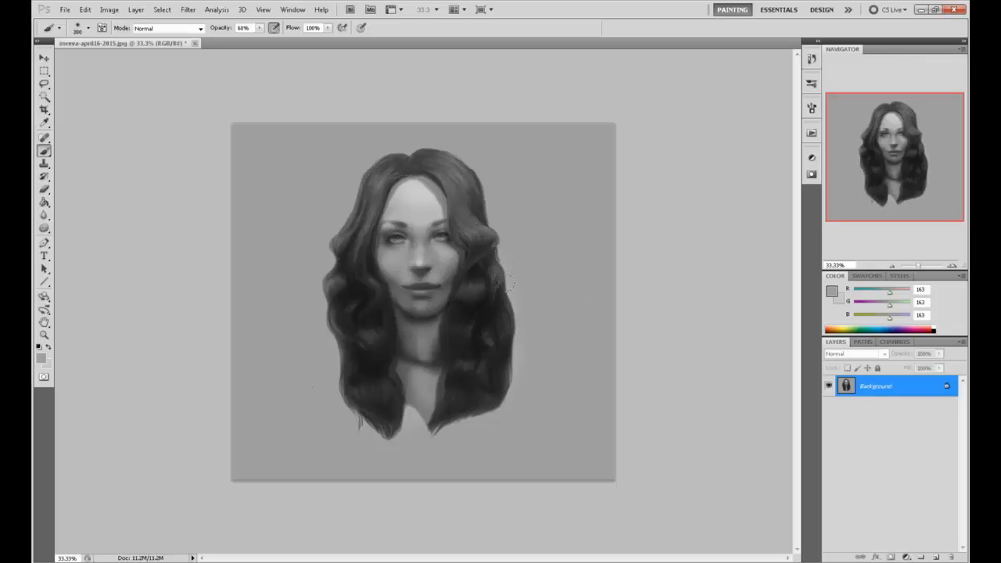
# Enlarge the brush to 900, set its opacity to 21%, and glaze the background grey (163) over the long hair on both sides
pyautogui.press(']')
pyautogui.press(']')
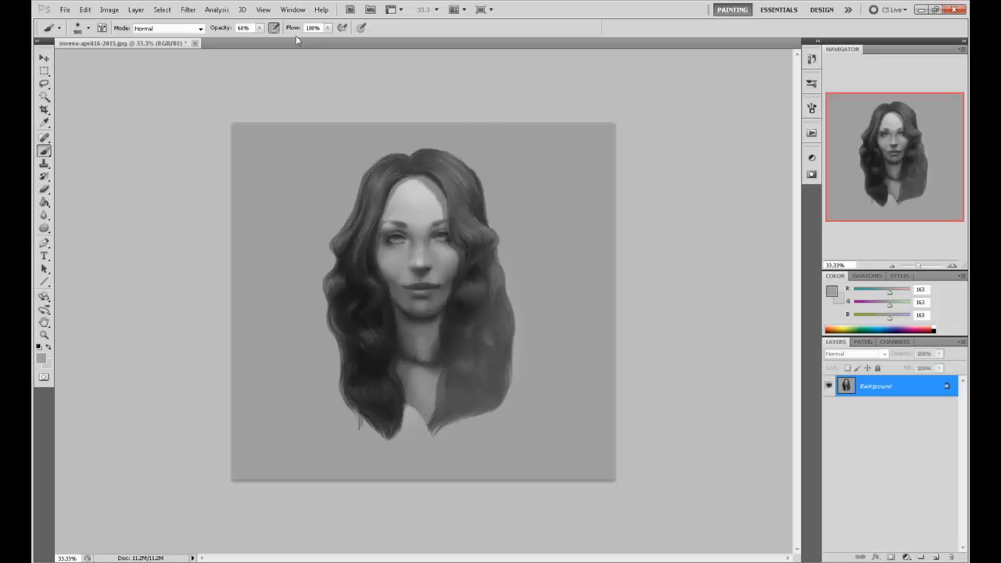
pyautogui.hotkey('ctrl', 'z')
pyautogui.moveTo(259, 27); pyautogui.dragTo(233, 44)
pyautogui.moveTo(491, 301); pyautogui.dragTo(486, 372)
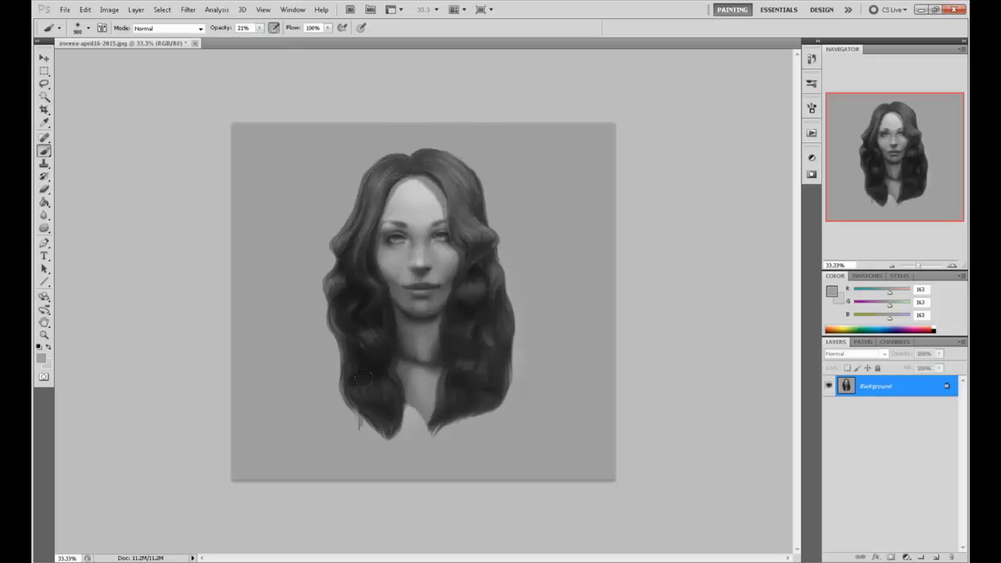
pyautogui.moveTo(486, 262); pyautogui.dragTo(485, 325)
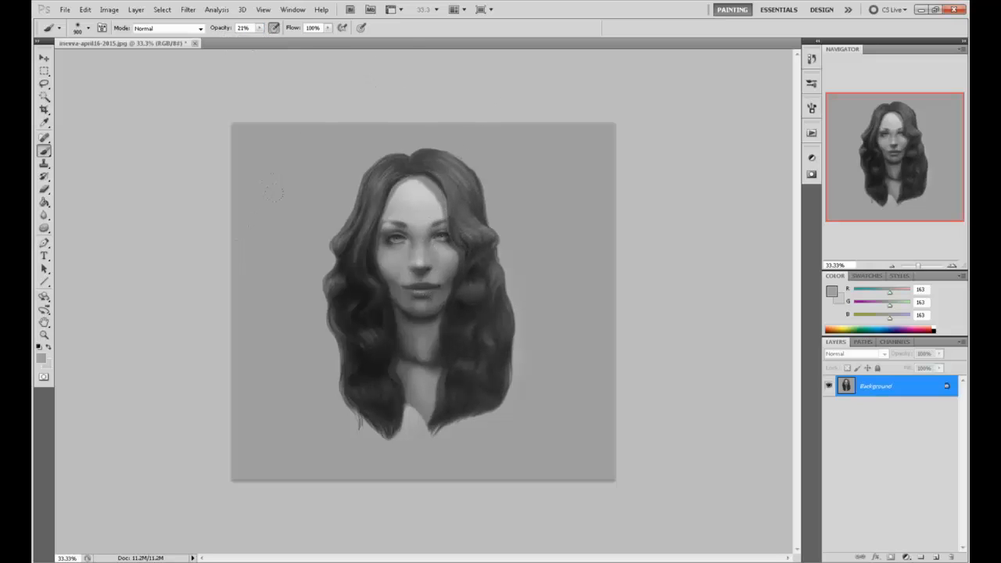
pyautogui.moveTo(348, 255); pyautogui.dragTo(349, 383)
pyautogui.moveTo(351, 291); pyautogui.dragTo(361, 375)
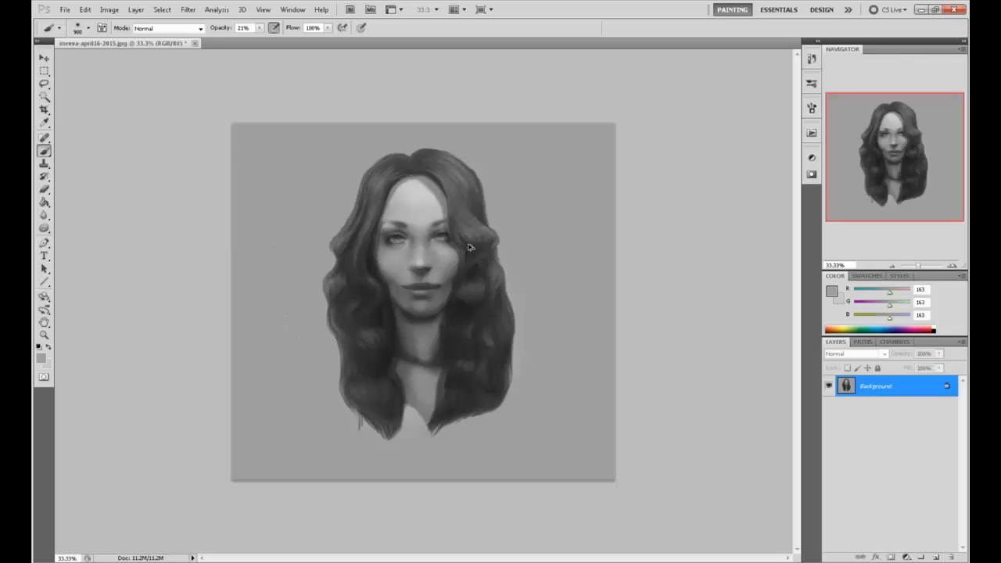
# Deepen the dark areas of the hair with the Burn tool, using the Shadows range, 9% exposure and a size 600 brush
pyautogui.moveTo(44, 228); pyautogui.dragTo(72, 226)
pyautogui.click(166, 29)
pyautogui.click(161, 36)
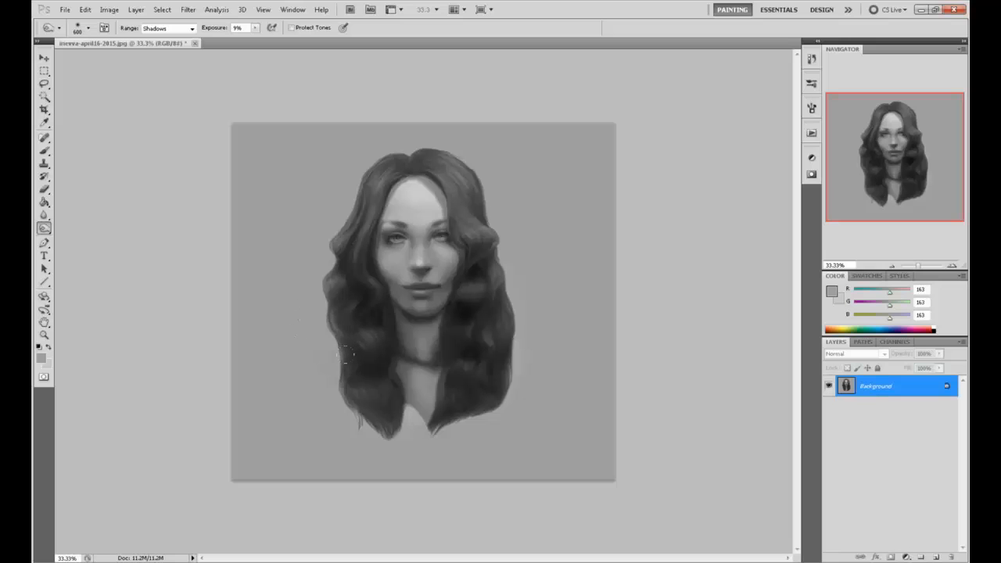
pyautogui.press('b')
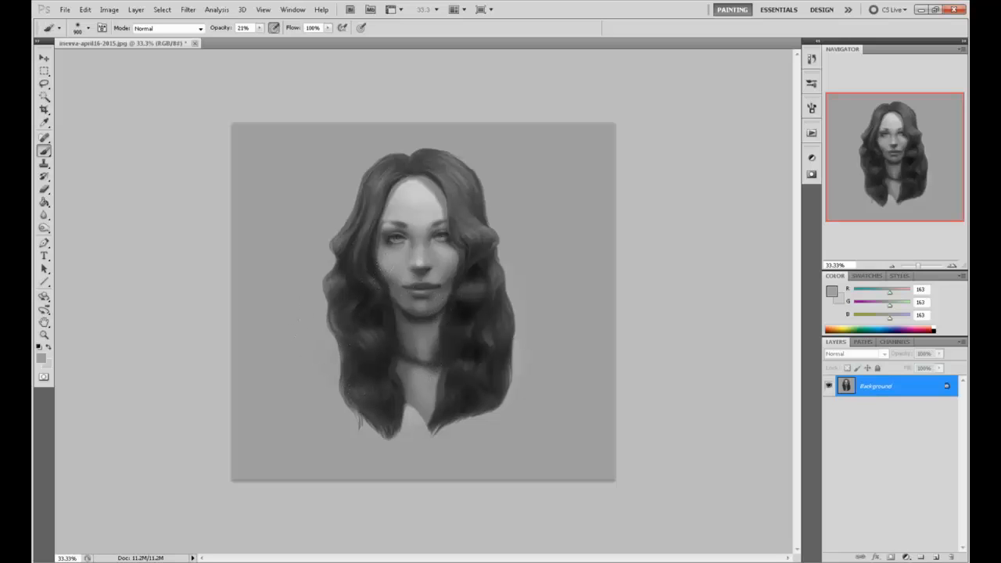
pyautogui.click(187, 9)
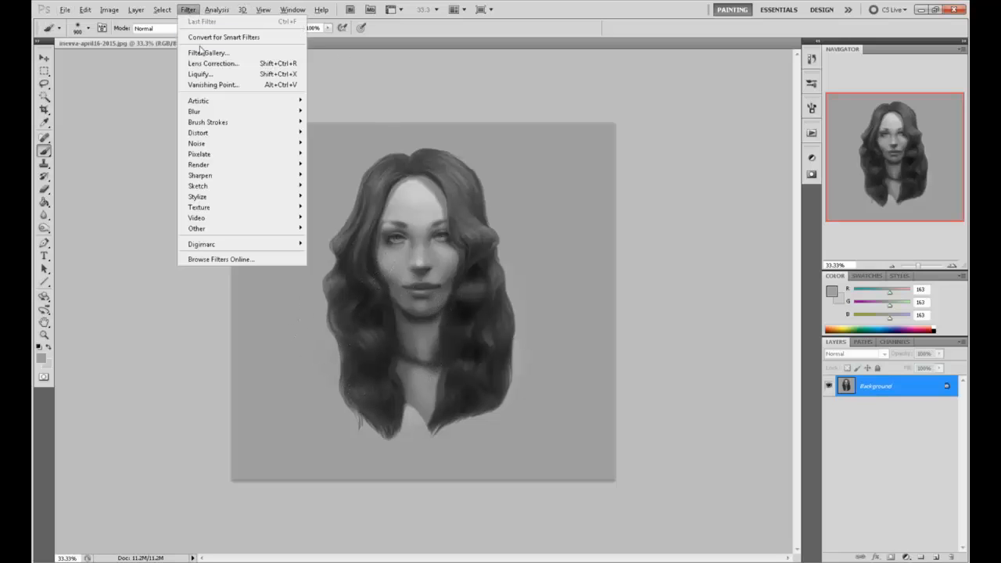
pyautogui.click(485, 332)
# Sample the dark hair tone (31), set the brush to size 150 and 70% opacity, and paint a dark shadow under the jaw and chin
pyautogui.press('2')
pyautogui.press('1')
pyautogui.keyDown('alt'); pyautogui.click(453, 303); pyautogui.keyUp('alt')
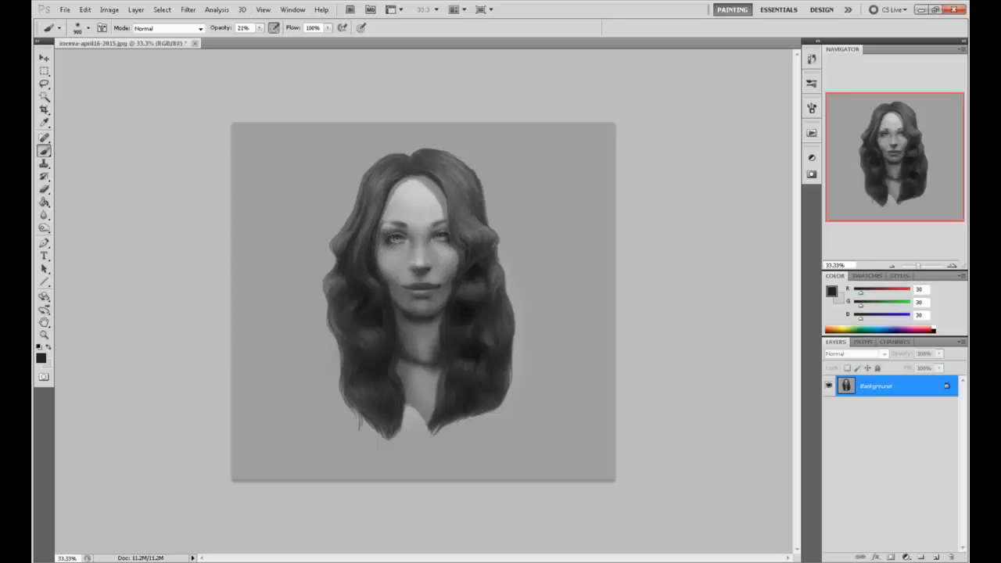
pyautogui.press('[')
pyautogui.press('[')
pyautogui.keyDown('alt'); pyautogui.click(384, 304); pyautogui.keyUp('alt')
pyautogui.click(259, 27)
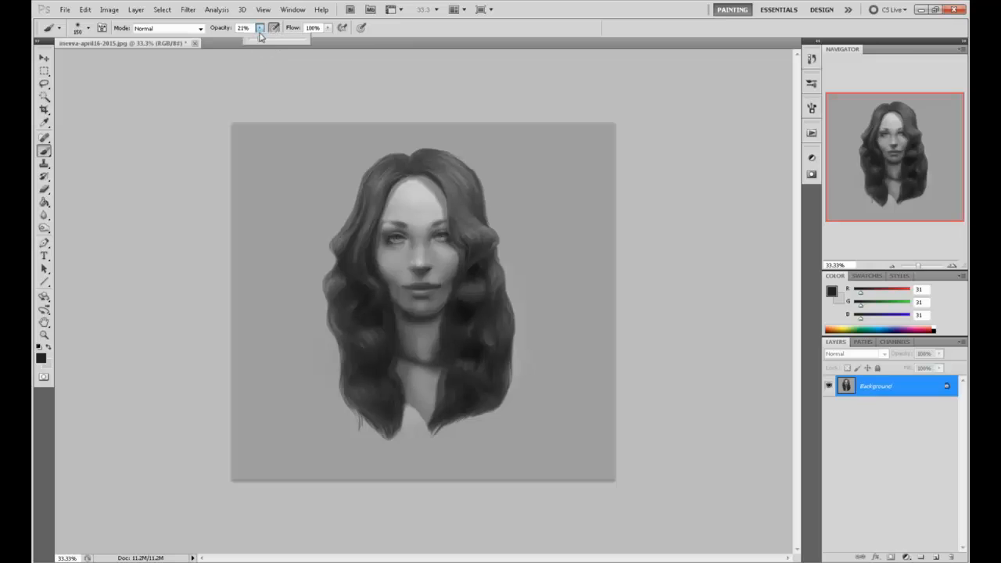
pyautogui.moveTo(260, 39); pyautogui.dragTo(289, 39)
pyautogui.click(380, 306)
pyautogui.moveTo(380, 306)
pyautogui.mouseDown()
pyautogui.moveTo(417, 328)
pyautogui.moveTo(447, 313)
pyautogui.moveTo(420, 326)
pyautogui.mouseUp()
# Sample greys from the neck and its shadow (111, 79, 56, 76, 101) and blend out the dark band across the neck
pyautogui.keyDown('alt'); pyautogui.click(417, 341); pyautogui.keyUp('alt')
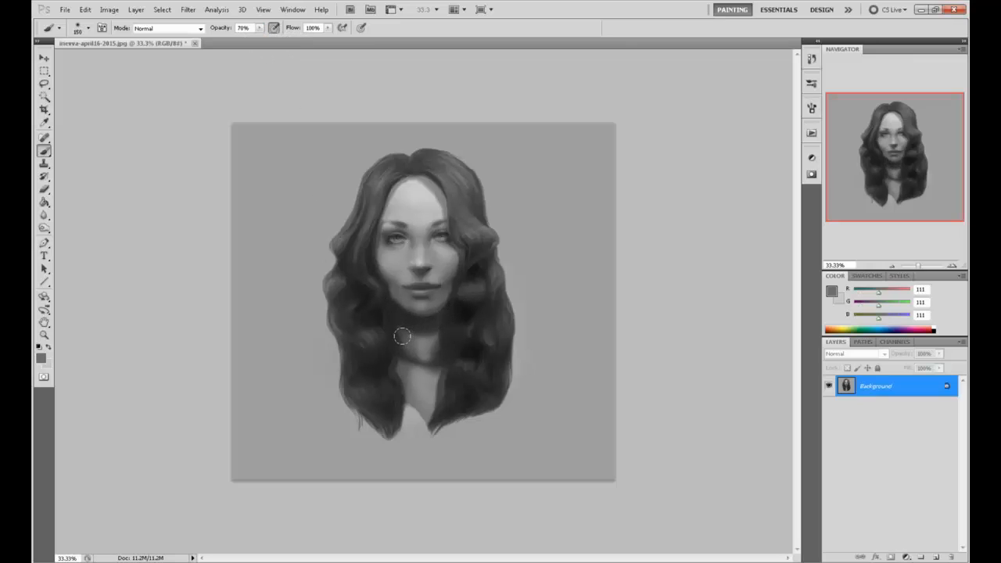
pyautogui.keyDown('alt'); pyautogui.click(398, 324); pyautogui.keyUp('alt')
pyautogui.keyDown('alt'); pyautogui.click(407, 354); pyautogui.keyUp('alt')
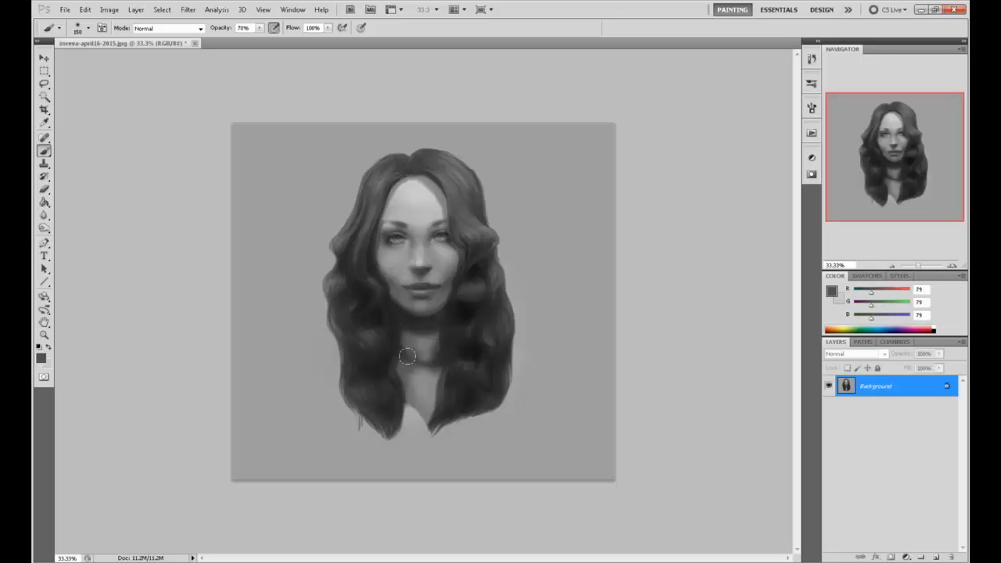
pyautogui.keyDown('alt'); pyautogui.click(407, 350); pyautogui.keyUp('alt')
pyautogui.keyDown('alt'); pyautogui.click(430, 347); pyautogui.keyUp('alt')
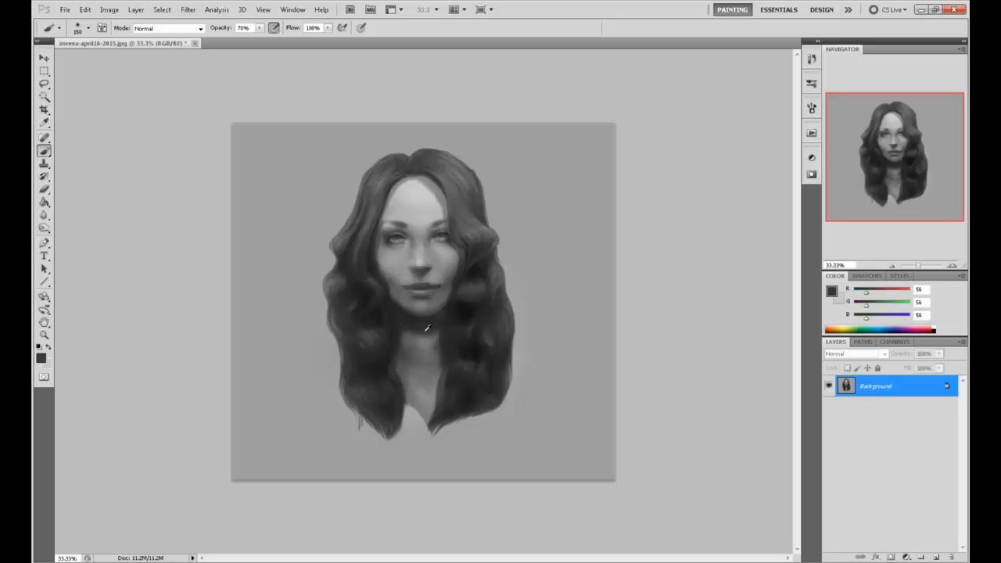
pyautogui.keyDown('alt'); pyautogui.click(430, 330); pyautogui.keyUp('alt')
pyautogui.keyDown('alt'); pyautogui.click(430, 327); pyautogui.keyUp('alt')
pyautogui.keyDown('alt'); pyautogui.click(432, 332); pyautogui.keyUp('alt')
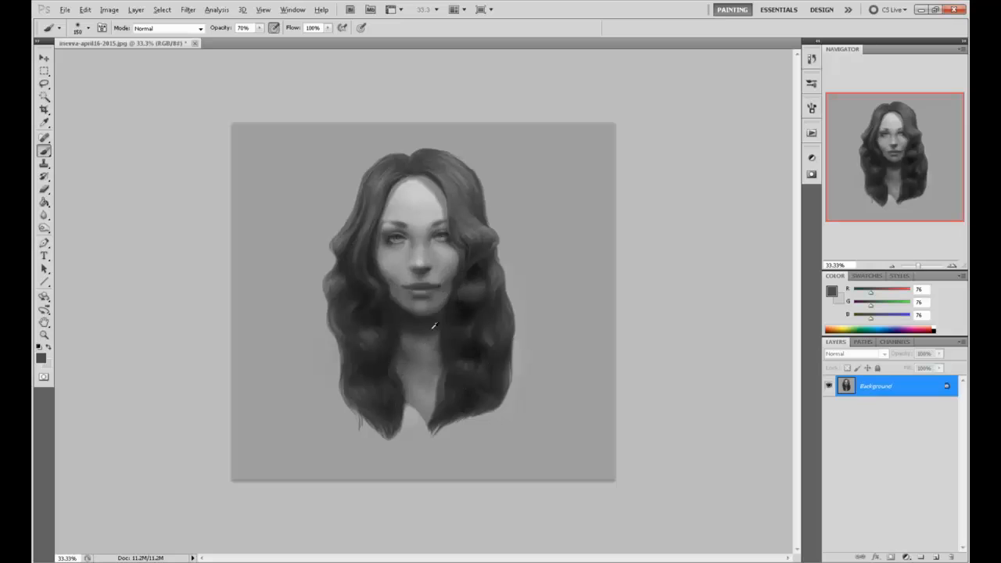
pyautogui.keyDown('alt'); pyautogui.click(430, 332); pyautogui.keyUp('alt')
pyautogui.keyDown('alt'); pyautogui.click(403, 329); pyautogui.keyUp('alt')
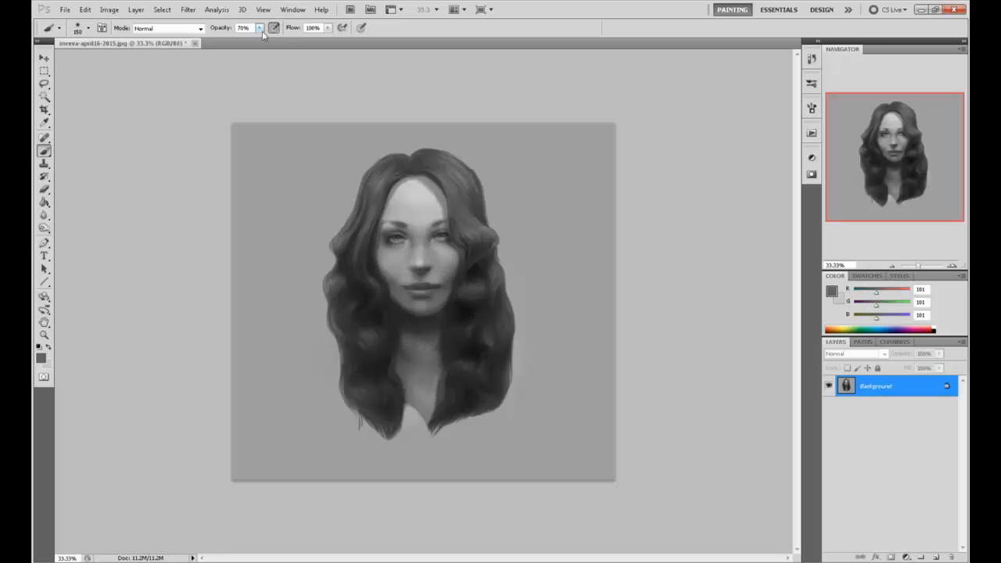
# Set the brush to size 500 and 85% opacity, and darken the jaw edge and upper neck with sampled dark tones (54, 38)
pyautogui.press('8')
pyautogui.press('5')
pyautogui.keyDown('alt'); pyautogui.click(395, 306); pyautogui.keyUp('alt')
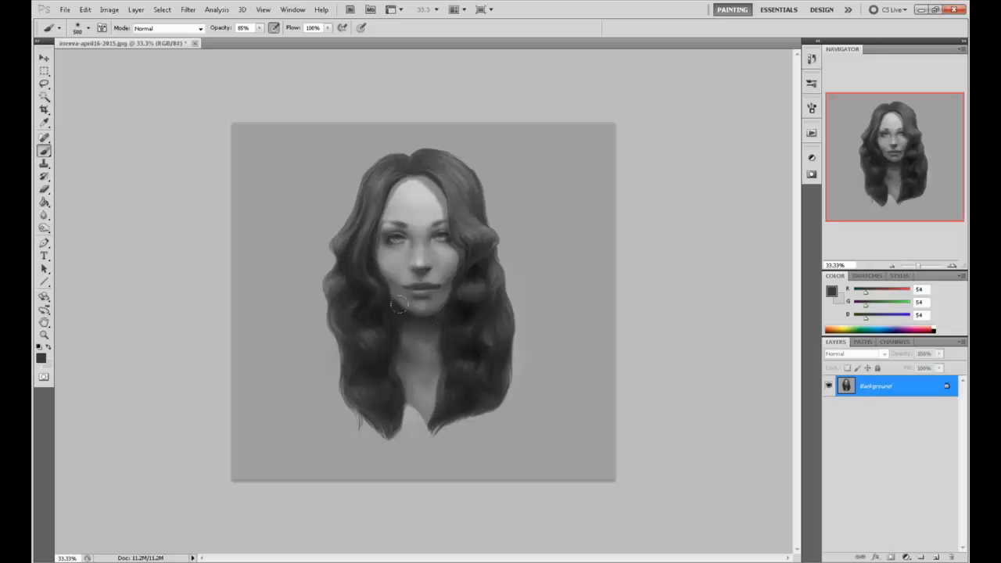
pyautogui.keyDown('alt'); pyautogui.click(399, 310); pyautogui.keyUp('alt')
pyautogui.keyDown('alt'); pyautogui.click(357, 332); pyautogui.keyUp('alt')
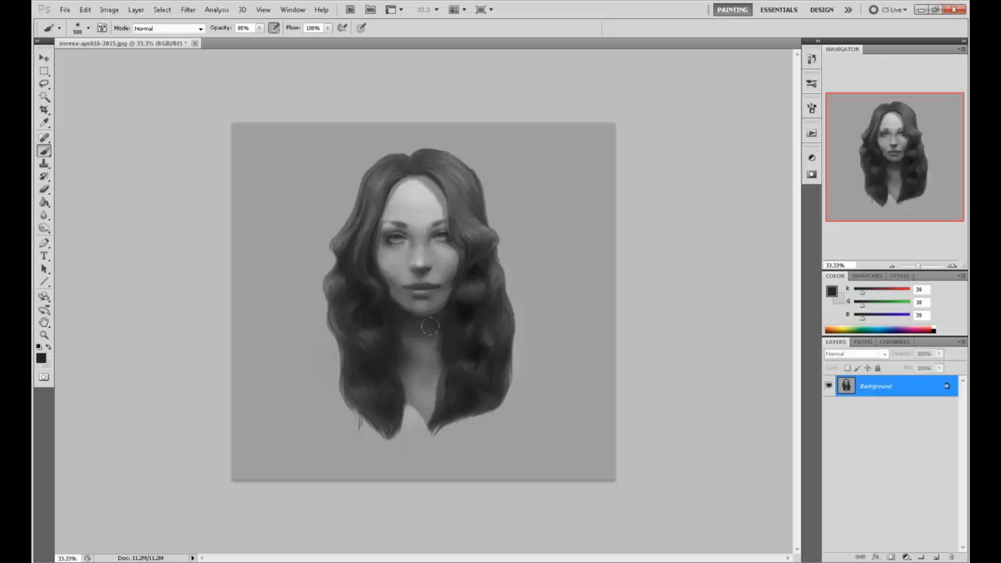
# Darken the light chest area between the locks of hair and blend its lower edge with tones sampled from the chest and face
pyautogui.moveTo(434, 373)
pyautogui.mouseDown()
pyautogui.moveTo(436, 405)
pyautogui.moveTo(411, 424)
pyautogui.moveTo(418, 429)
pyautogui.mouseUp()
pyautogui.keyDown('alt'); pyautogui.click(421, 376); pyautogui.keyUp('alt')
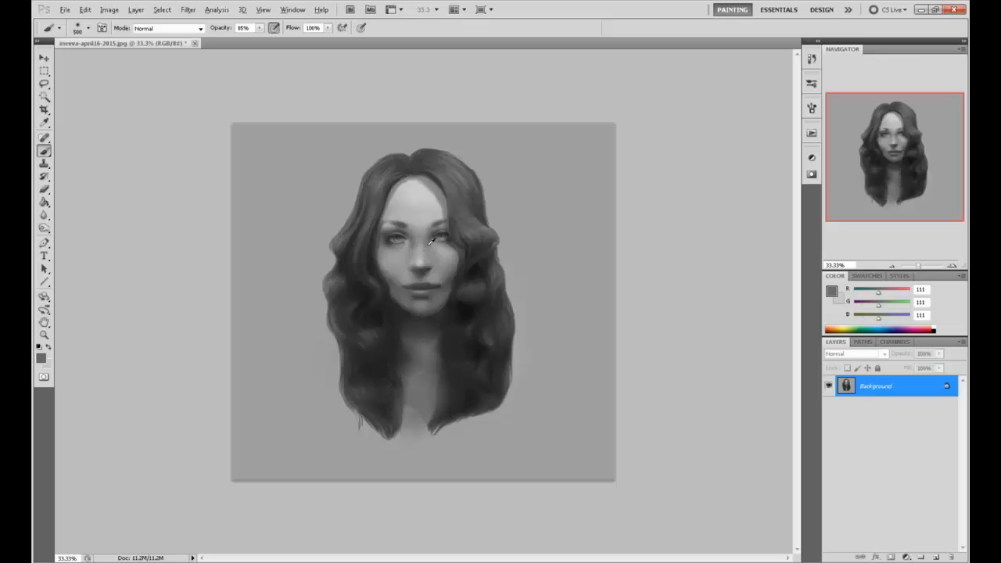
pyautogui.keyDown('alt'); pyautogui.click(430, 241); pyautogui.keyUp('alt')
pyautogui.moveTo(403, 395); pyautogui.dragTo(420, 416)
# Try to soften the hairline around the forehead with the sampled hair grey (62)
pyautogui.keyDown('alt'); pyautogui.click(378, 218); pyautogui.keyUp('alt')
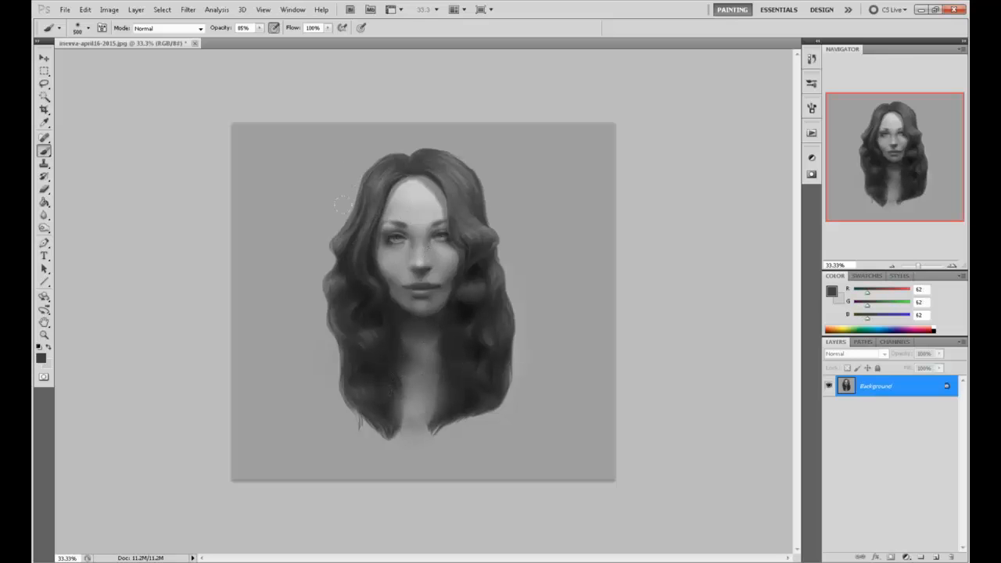
pyautogui.moveTo(390, 228); pyautogui.dragTo(397, 178)
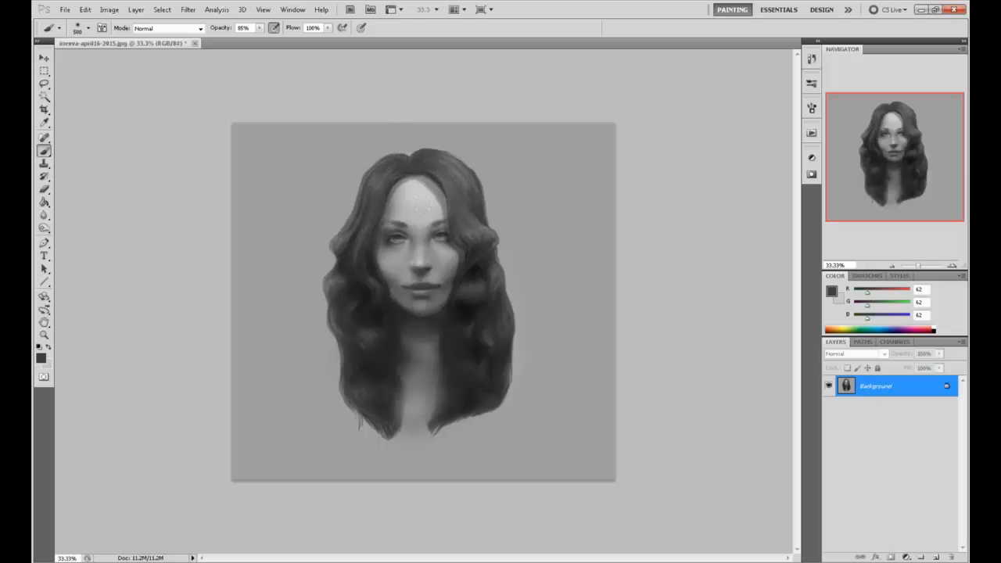
pyautogui.hotkey('ctrl', 'alt', 'z')
pyautogui.hotkey('ctrl', 'alt', 'z')
pyautogui.hotkey('ctrl', 'alt', 'z')
pyautogui.hotkey('ctrl', 'alt', 'z')
# Sample the darkest hair tone, set the brush opacity to 40%, and darken the hair from the crown down the side of the forehead
pyautogui.keyDown('alt'); pyautogui.click(382, 312); pyautogui.keyUp('alt')
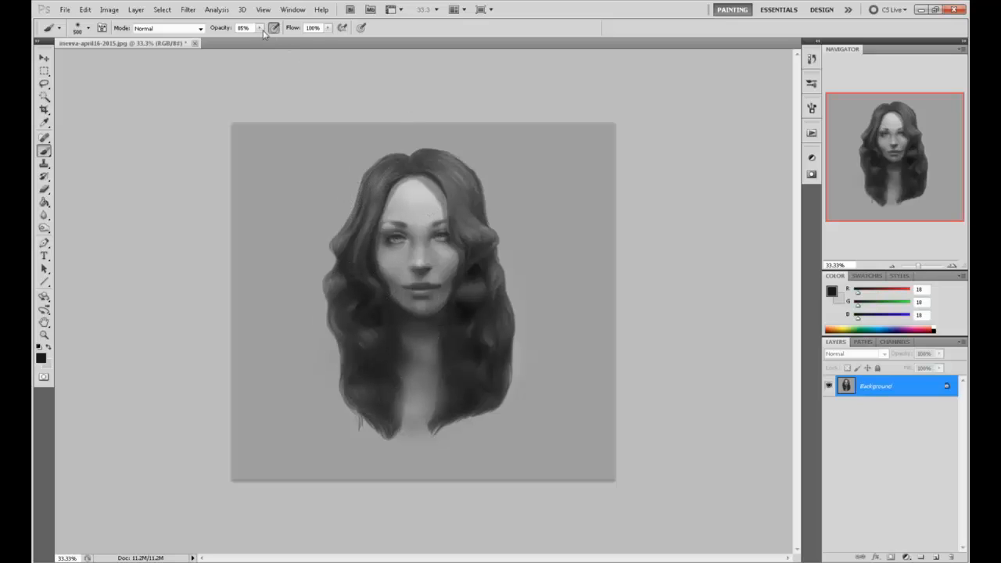
pyautogui.moveTo(260, 28); pyautogui.dragTo(237, 40)
pyautogui.moveTo(434, 156); pyautogui.dragTo(461, 222)
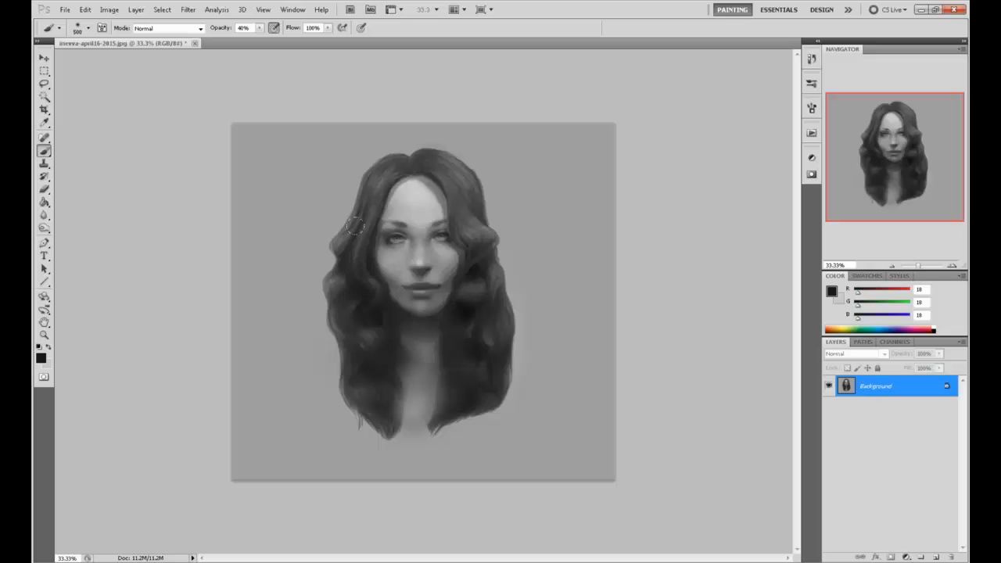
# Reduce the brush size to 200 and refine the forehead, eyebrow, eye socket and cheek shading with sampled skin and hair greys (200, 66, 29, 173, 41)
pyautogui.keyDown('alt'); pyautogui.click(419, 186); pyautogui.keyUp('alt')
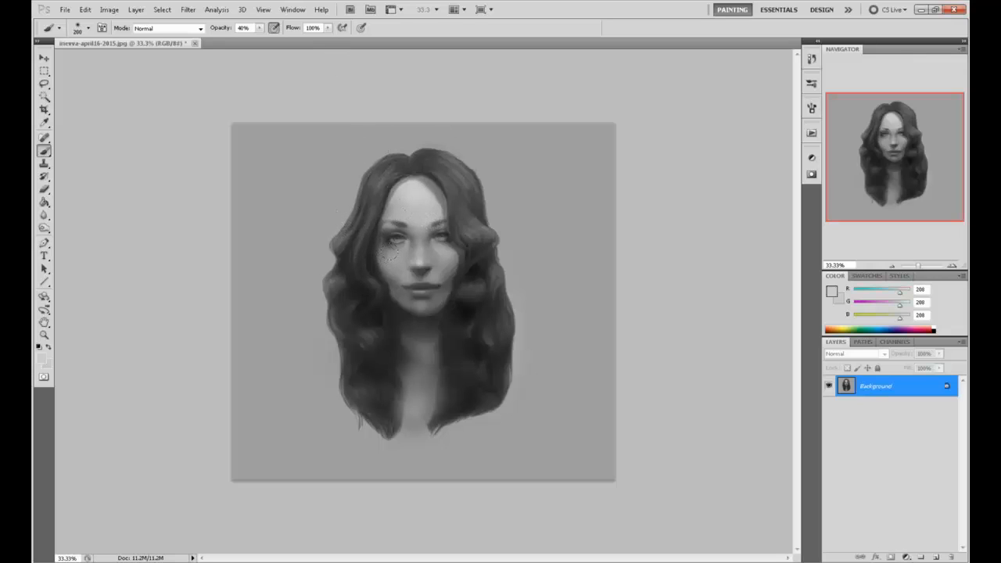
pyautogui.keyDown('alt'); pyautogui.click(404, 228); pyautogui.keyUp('alt')
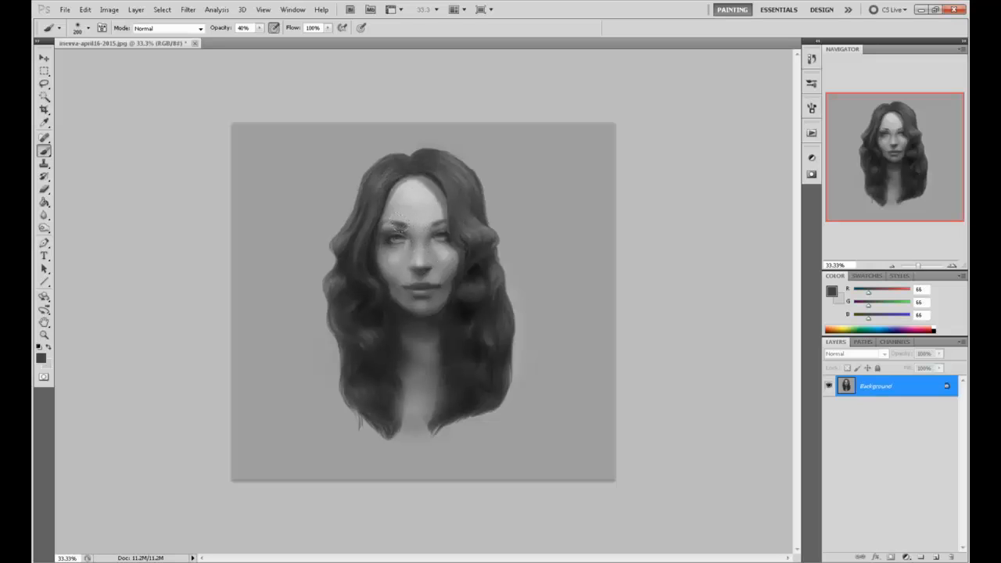
pyautogui.keyDown('alt'); pyautogui.click(452, 316); pyautogui.keyUp('alt')
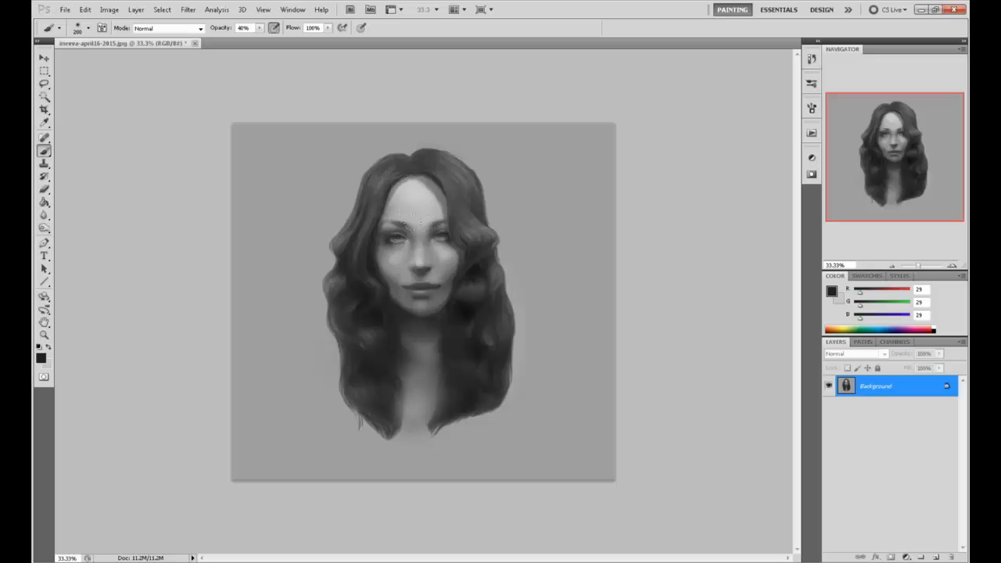
pyautogui.keyDown('alt'); pyautogui.click(423, 266); pyautogui.keyUp('alt')
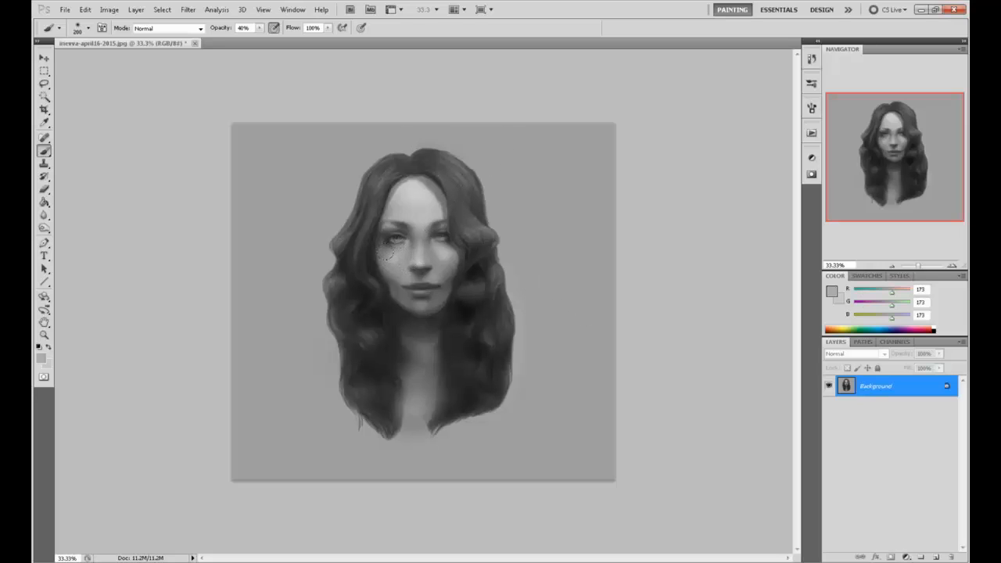
pyautogui.keyDown('alt'); pyautogui.click(364, 251); pyautogui.keyUp('alt')
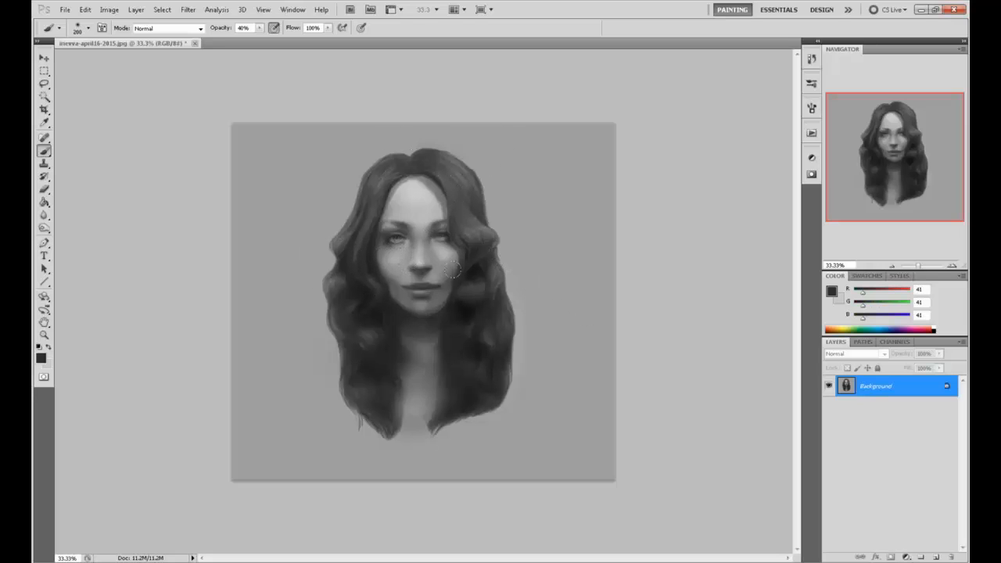
# Open the Liquify filter, set the brush size to 271, reshape both cheek and jaw edges against the hair, and apply it
pyautogui.click(188, 9)
pyautogui.click(202, 75)
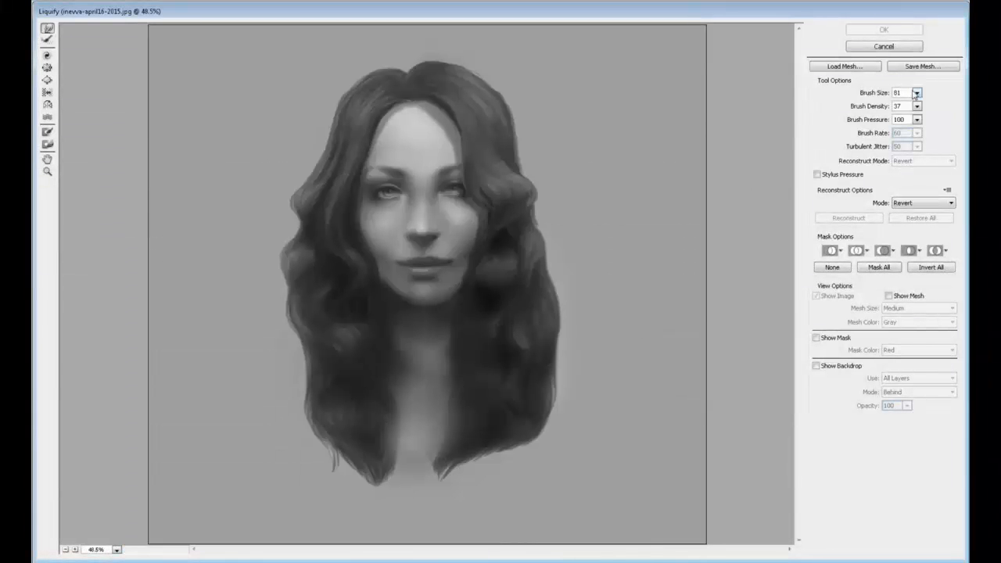
pyautogui.click(914, 94)
pyautogui.moveTo(866, 108); pyautogui.dragTo(871, 108)
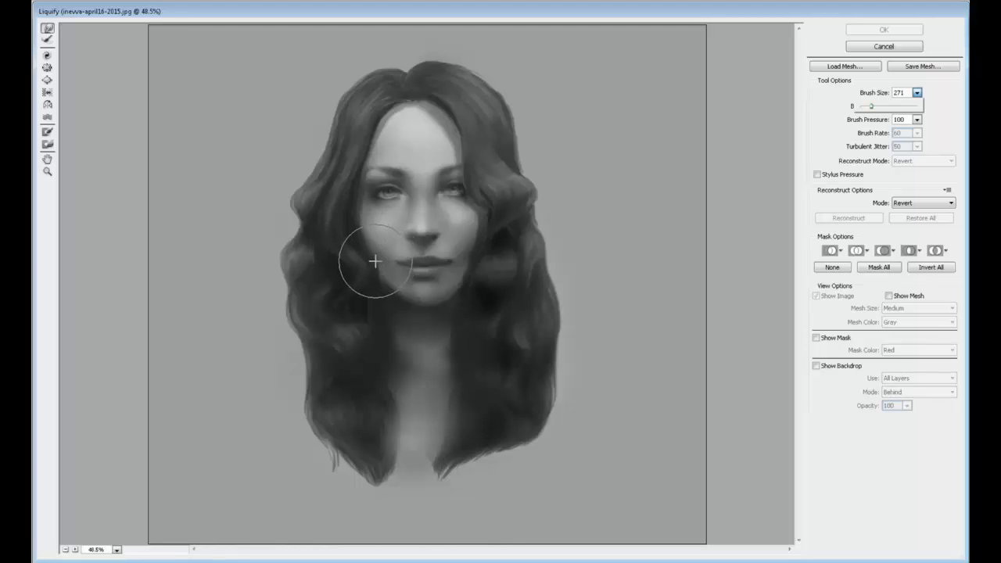
pyautogui.moveTo(375, 262)
pyautogui.mouseDown()
pyautogui.moveTo(350, 220)
pyautogui.moveTo(373, 279)
pyautogui.moveTo(351, 218)
pyautogui.moveTo(371, 291)
pyautogui.moveTo(348, 213)
pyautogui.mouseUp()
pyautogui.moveTo(458, 268)
pyautogui.mouseDown()
pyautogui.moveTo(480, 273)
pyautogui.moveTo(485, 220)
pyautogui.moveTo(487, 235)
pyautogui.mouseUp()
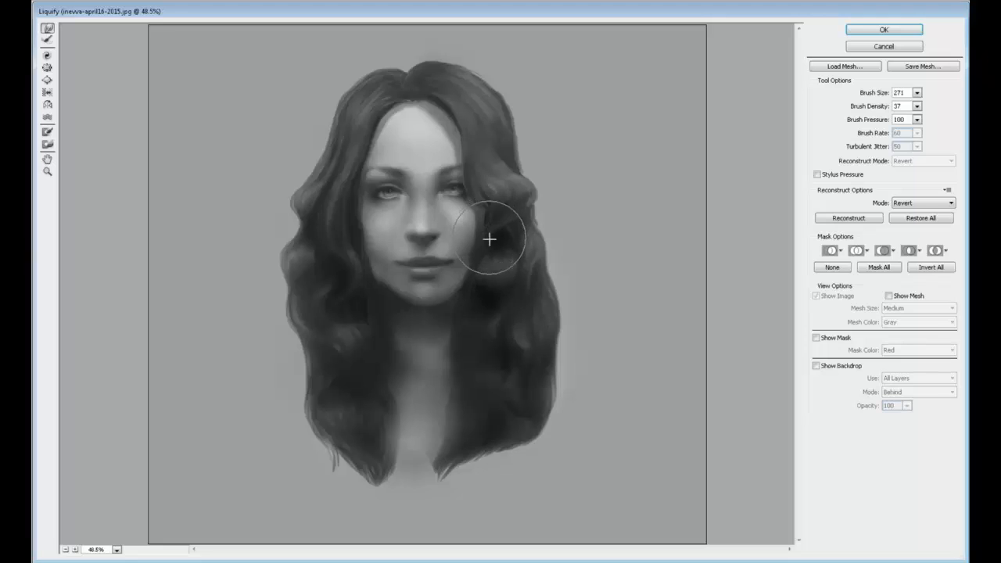
pyautogui.press('Return')
pyautogui.hotkey('ctrl', '-')
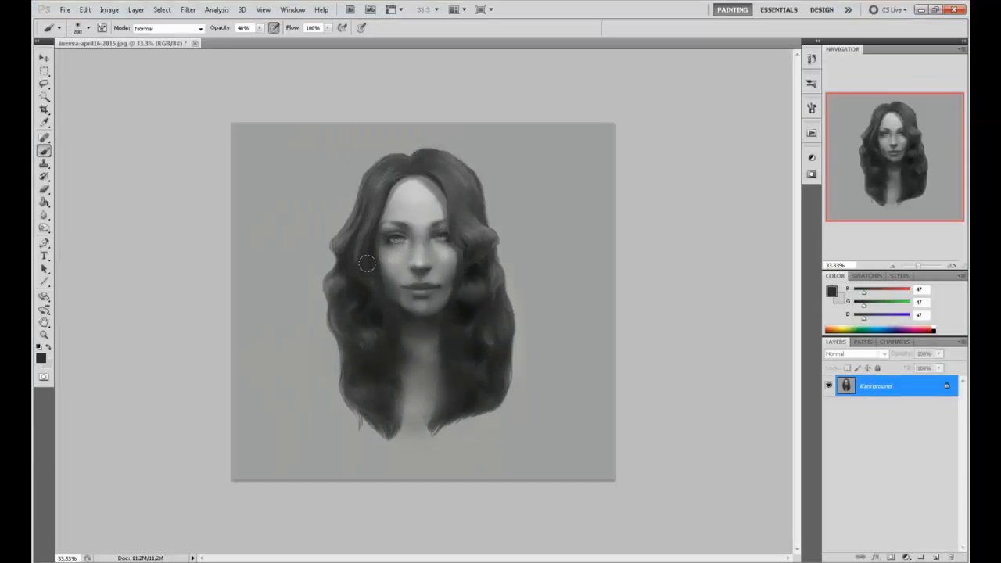
# Blend the cheek and jaw edges beside the hair with sampled dark and mid greys (22, 55, 141, 104)
pyautogui.keyDown('alt'); pyautogui.click(381, 310); pyautogui.keyUp('alt')
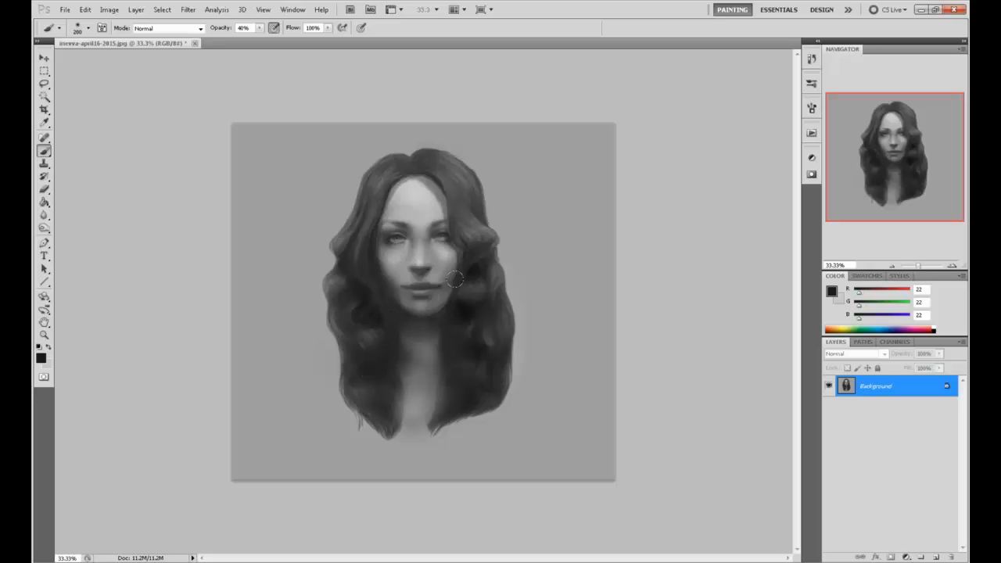
pyautogui.keyDown('alt'); pyautogui.click(380, 279); pyautogui.keyUp('alt')
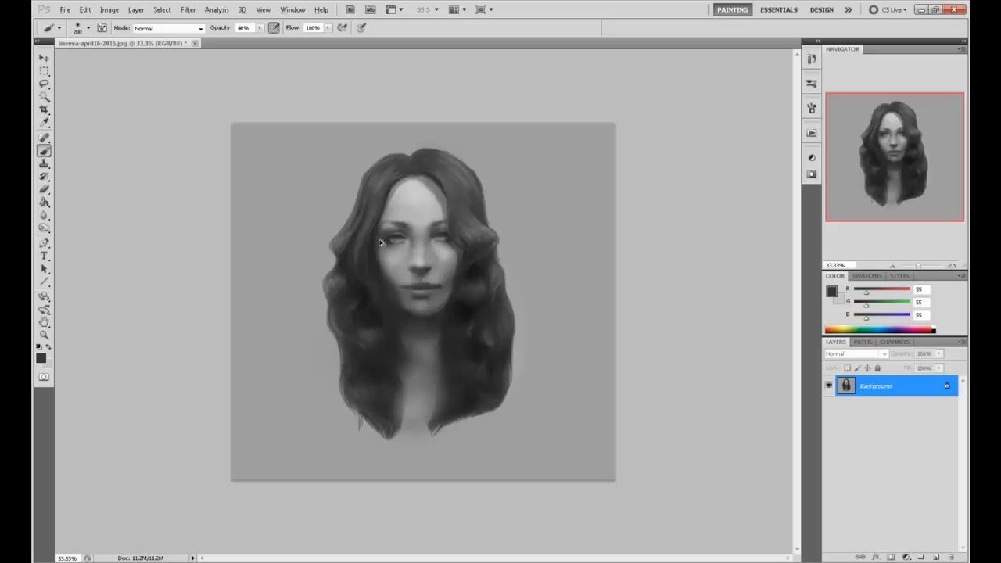
pyautogui.keyDown('alt'); pyautogui.click(401, 269); pyautogui.keyUp('alt')
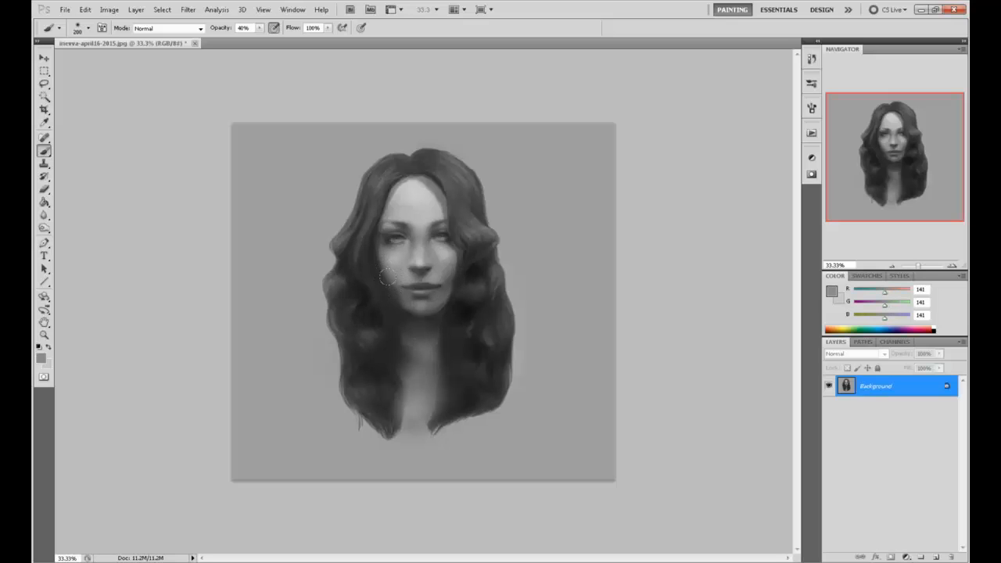
pyautogui.moveTo(388, 277); pyautogui.dragTo(395, 296)
pyautogui.keyDown('alt'); pyautogui.click(382, 279); pyautogui.keyUp('alt')
pyautogui.keyDown('alt'); pyautogui.click(402, 293); pyautogui.keyUp('alt')
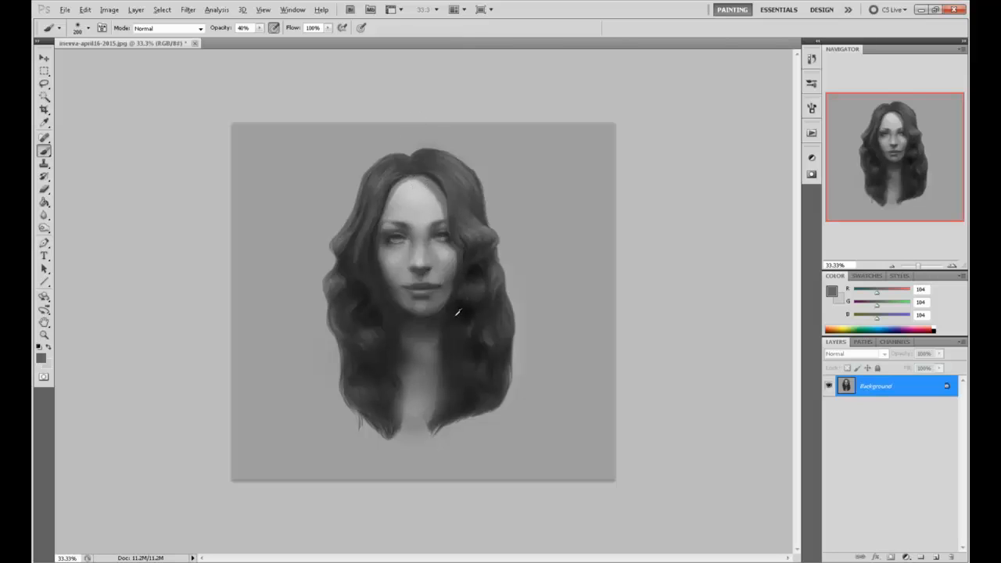
# Sample the near-black hair tone (19), reduce the brush size to 70, and darken the corner of the mouth
pyautogui.keyDown('alt'); pyautogui.click(475, 267); pyautogui.keyUp('alt')
pyautogui.press('[')
pyautogui.press('[')
pyautogui.press('[')
pyautogui.press('[')
pyautogui.press('[')
pyautogui.press('[')
pyautogui.press('[')
pyautogui.press('[')
pyautogui.press('[')
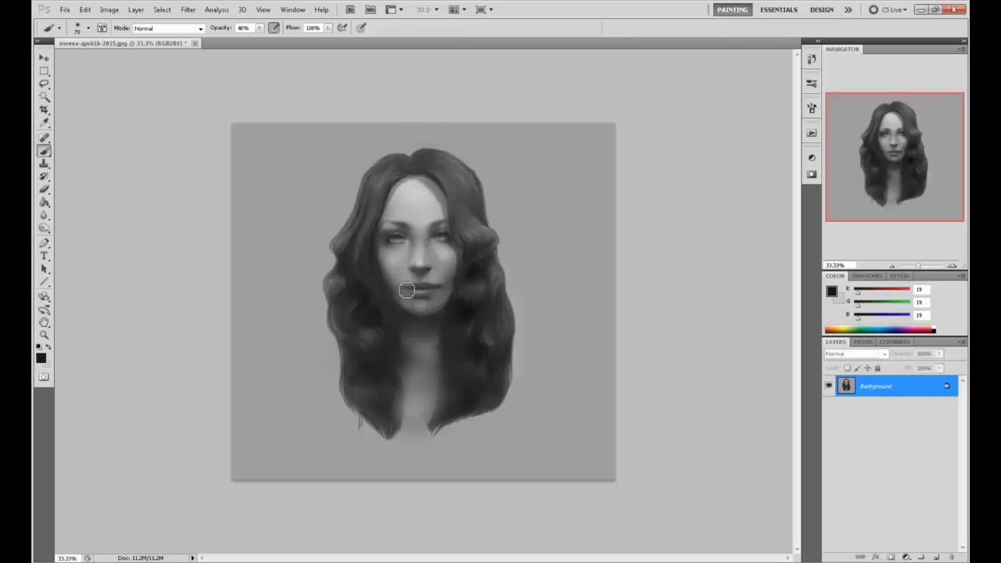
pyautogui.click(408, 291)
pyautogui.moveTo(408, 292); pyautogui.dragTo(413, 291)
# Reopen the Liquify filter and set its brush size to 721
pyautogui.click(188, 9)
pyautogui.click(205, 63)
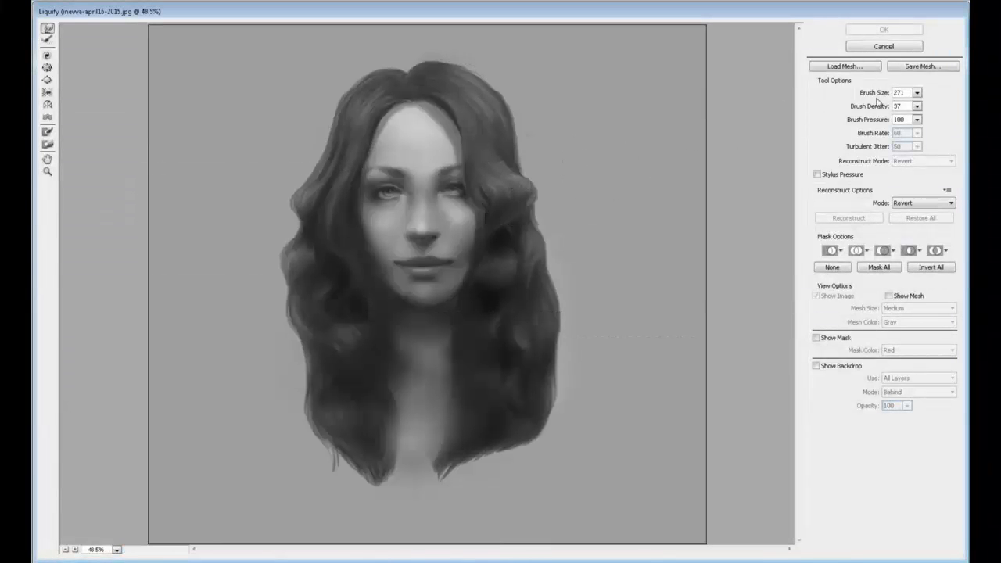
pyautogui.click(916, 92)
pyautogui.moveTo(875, 106); pyautogui.dragTo(888, 107)
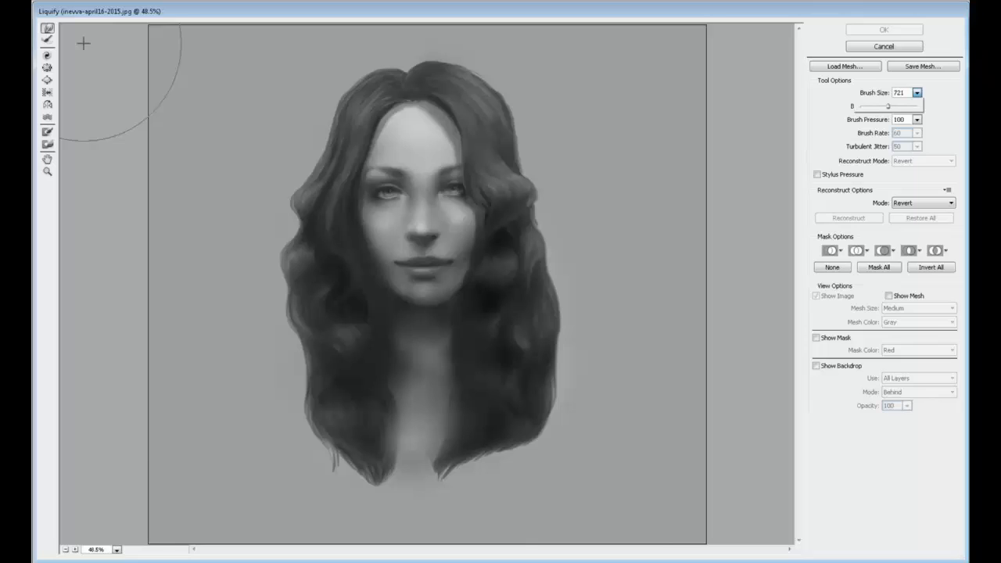
# Try to shrink the lower face around the mouth with the Pucker tool
pyautogui.click(47, 68)
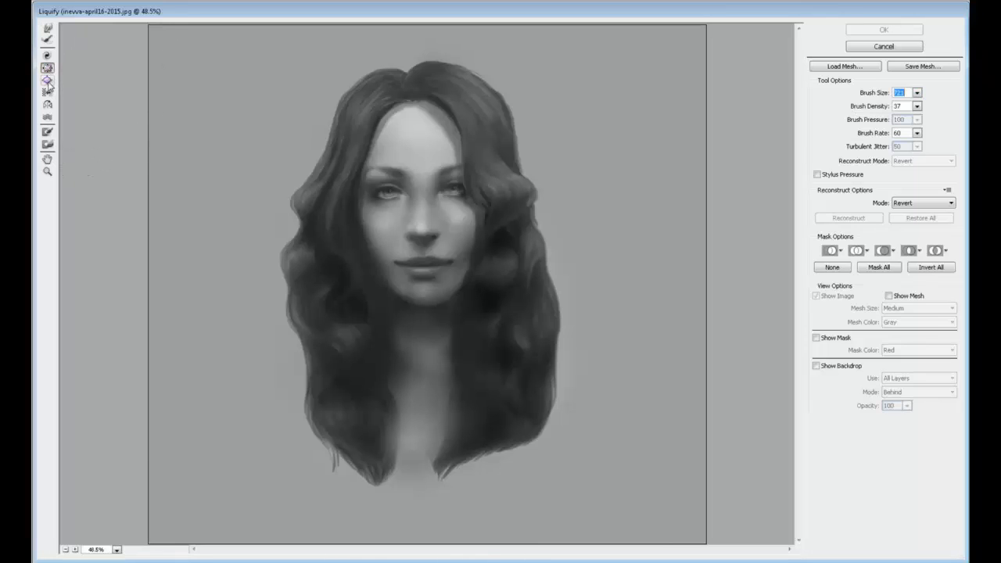
pyautogui.moveTo(438, 235); pyautogui.dragTo(449, 252)
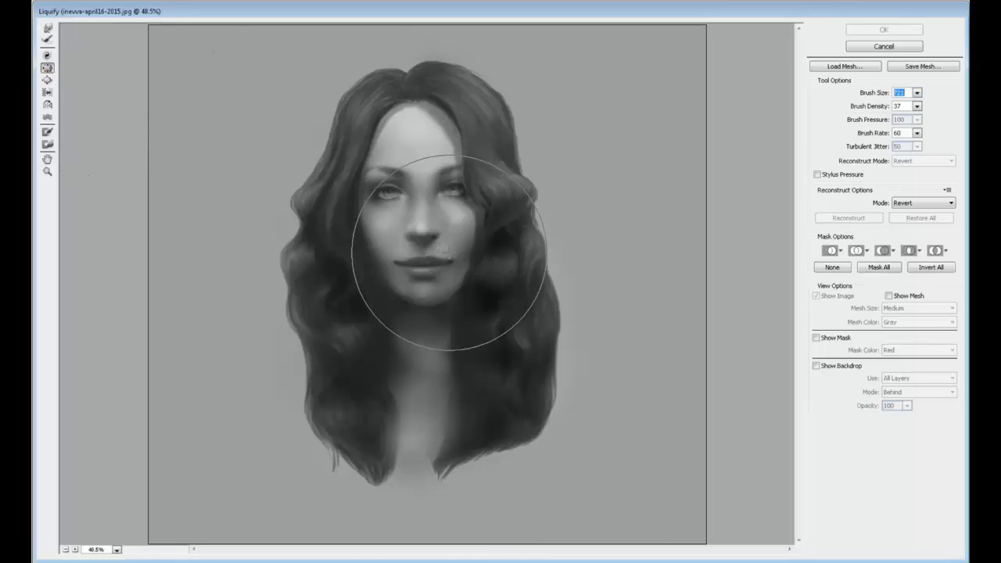
pyautogui.hotkey('ctrl', 'z')
# Narrow the mouth by pushing its corners inward with the Forward Warp tool at brush size 256, and apply the Liquify changes
pyautogui.click(47, 28)
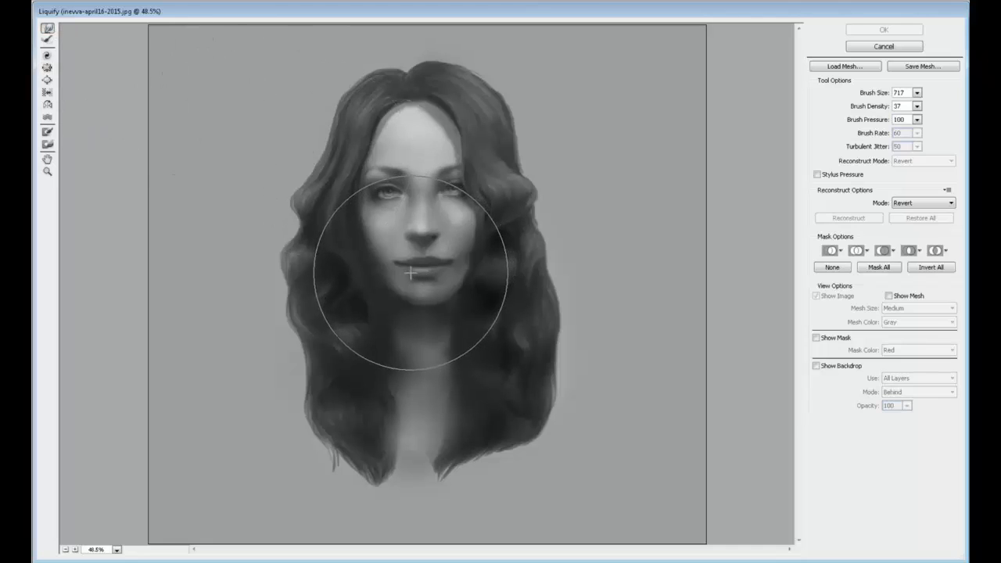
pyautogui.click(916, 93)
pyautogui.moveTo(878, 106); pyautogui.dragTo(871, 105)
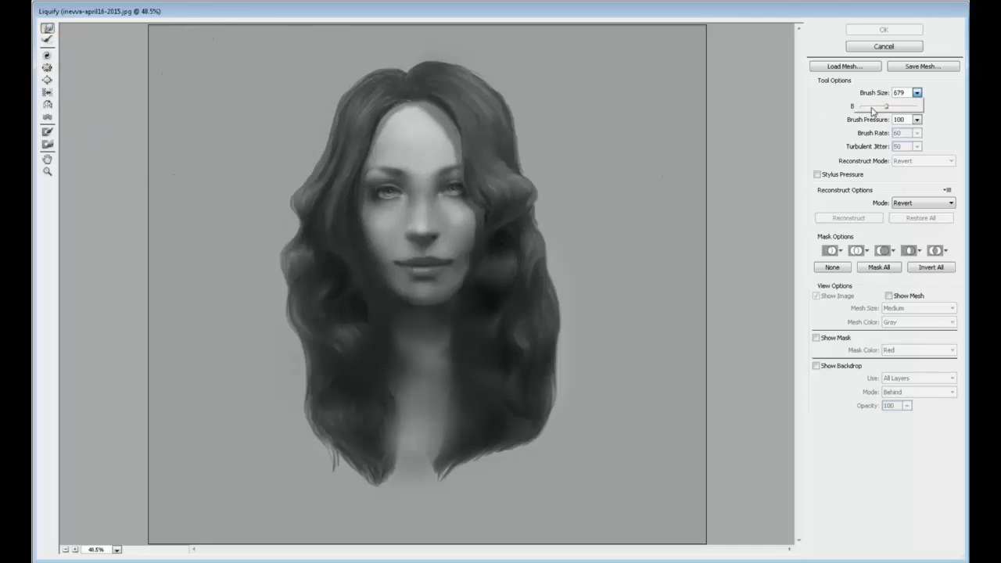
pyautogui.click(377, 262)
pyautogui.moveTo(380, 262); pyautogui.dragTo(458, 262)
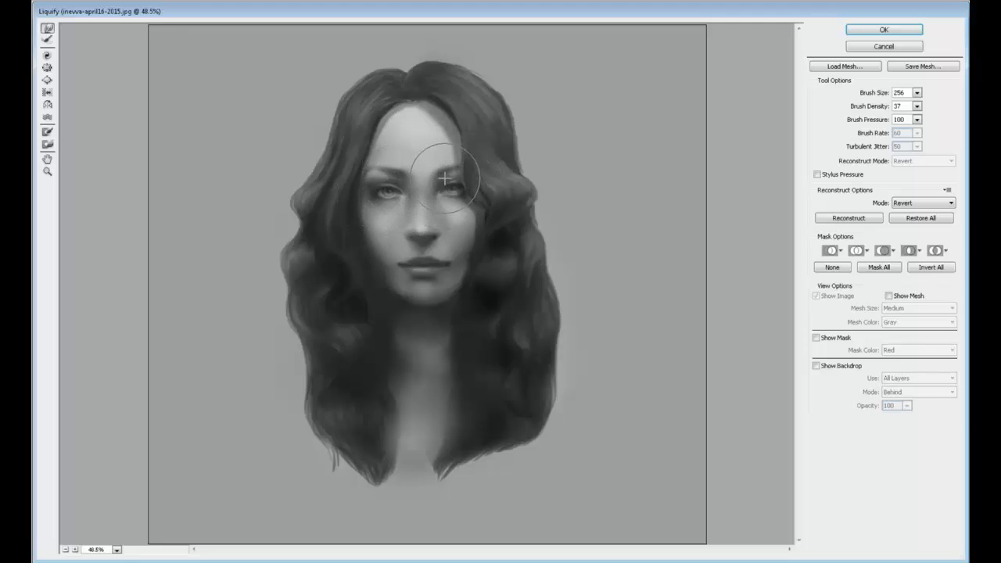
pyautogui.click(869, 31)
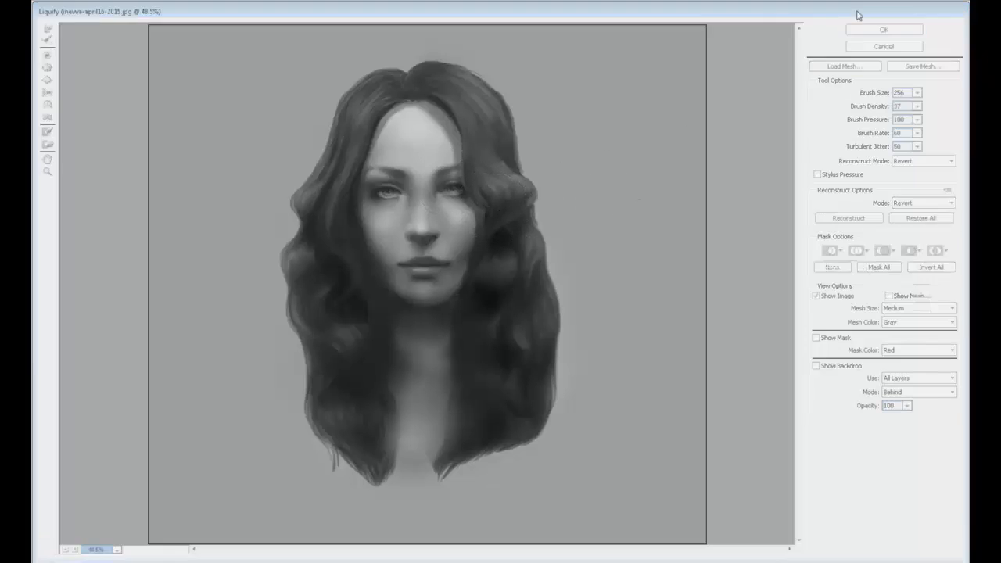
# Sample the lower lip grey (72), enlarge the brush to 175, and repaint the shading around the lips
pyautogui.press(']')
pyautogui.press(']')
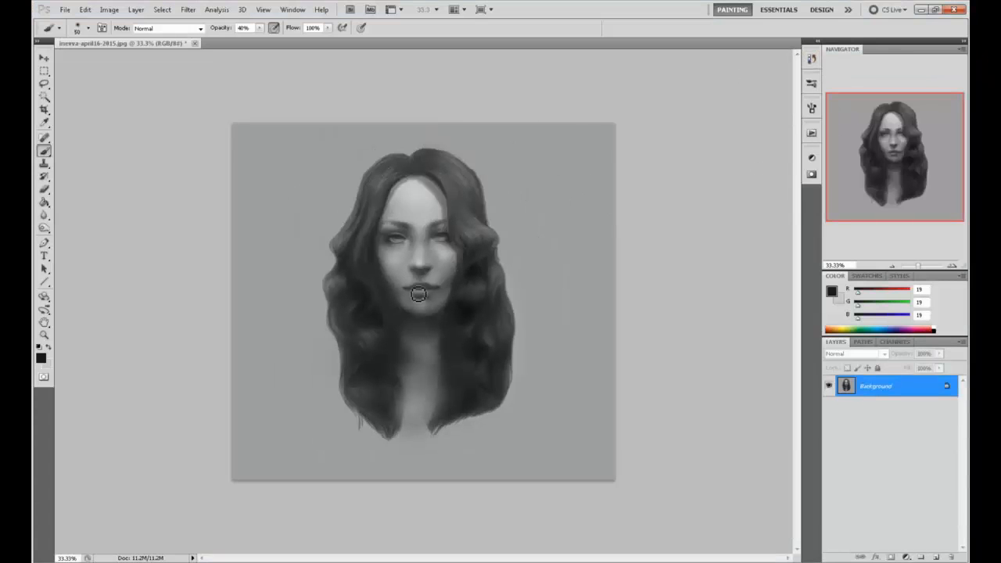
pyautogui.keyDown('alt'); pyautogui.click(425, 292); pyautogui.keyUp('alt')
pyautogui.press(']')
pyautogui.press(']')
pyautogui.press(']')
pyautogui.press(']')
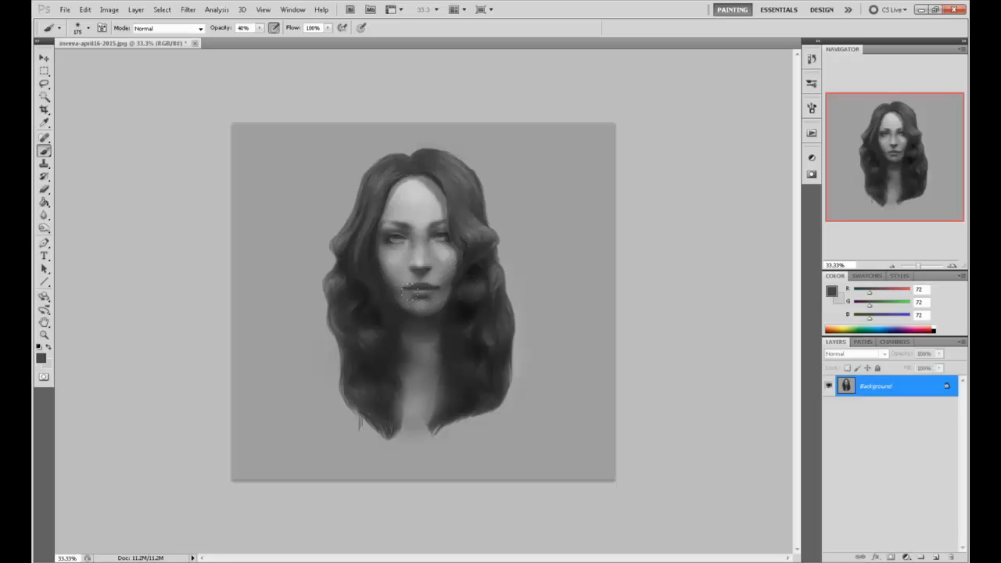
# Soften the chin, the skin beside the nose and the nose underside with sampled tones (134, 185, 59)
pyautogui.keyDown('alt'); pyautogui.click(390, 306); pyautogui.keyUp('alt')
pyautogui.keyDown('alt'); pyautogui.click(420, 303); pyautogui.keyUp('alt')
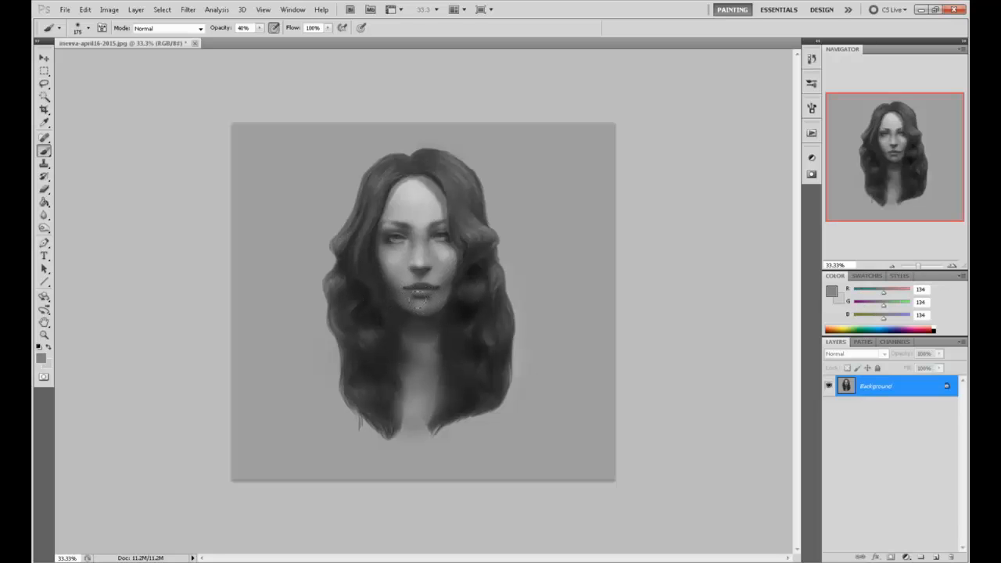
pyautogui.keyDown('alt'); pyautogui.click(423, 266); pyautogui.keyUp('alt')
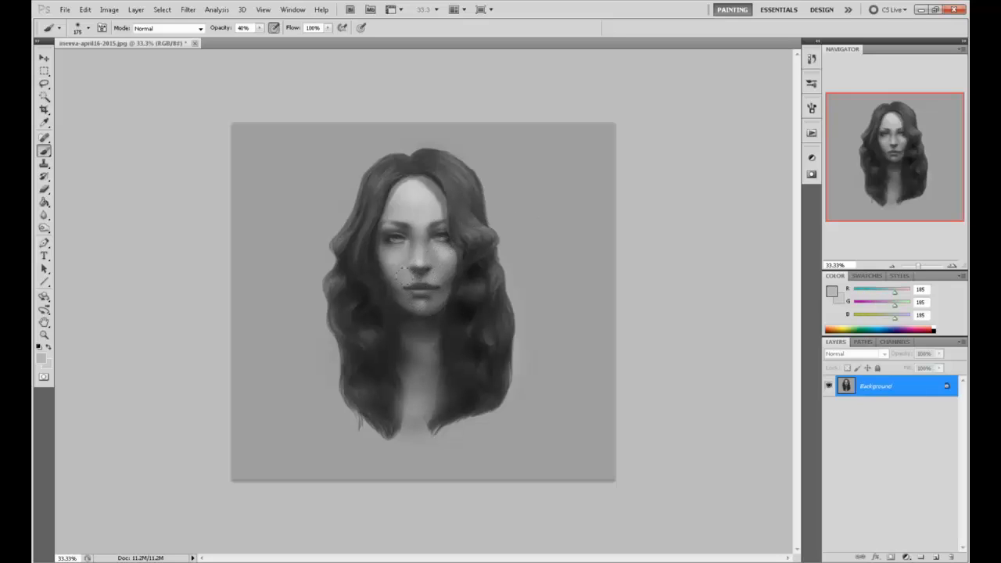
pyautogui.keyDown('alt'); pyautogui.click(425, 270); pyautogui.keyUp('alt')
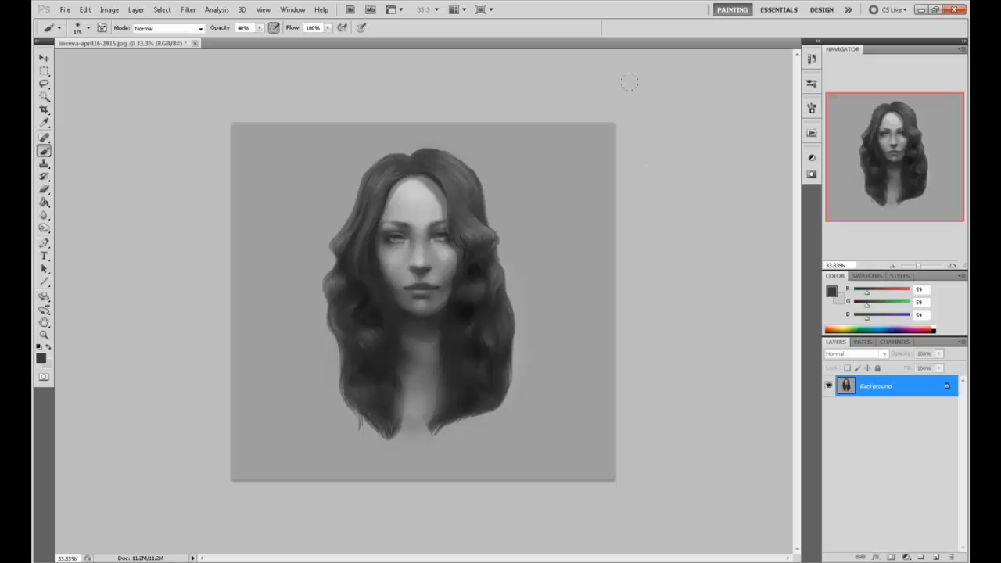
# Compare the repainted portrait with its original state in the History, and return to the latest brush stroke
pyautogui.click(811, 58)
pyautogui.moveTo(793, 335)
pyautogui.mouseDown()
pyautogui.moveTo(794, 84)
pyautogui.moveTo(821, 357)
pyautogui.mouseUp()
pyautogui.click(786, 72)
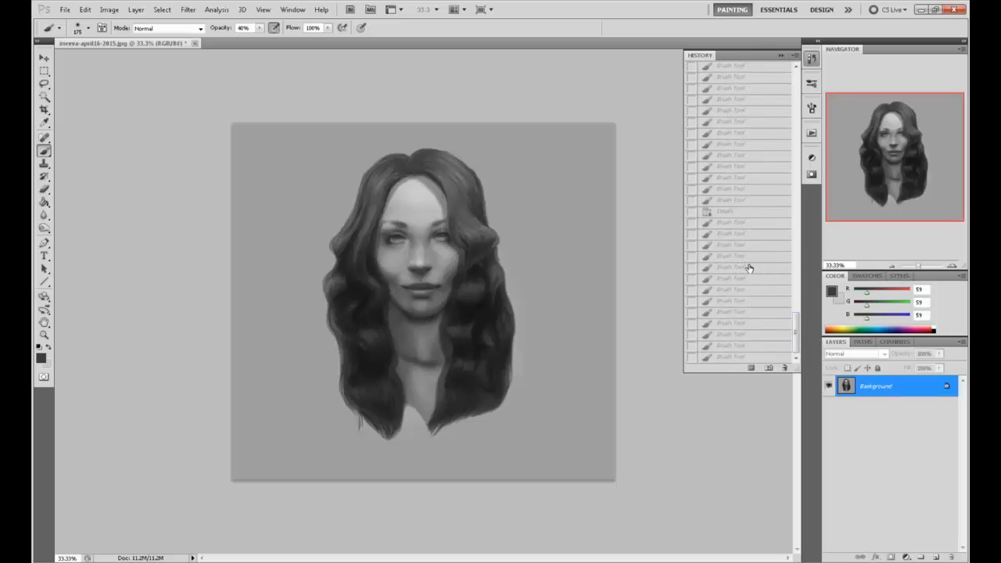
pyautogui.click(728, 357)
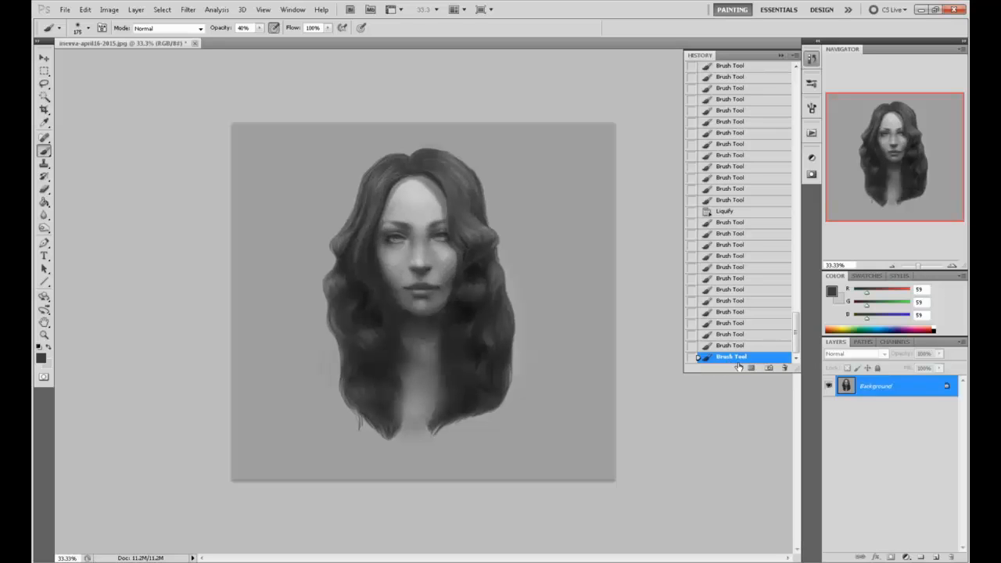
# Copy the whole repainted canvas, revert the document to its original snapshot, and paste the copy in place as a new layer
pyautogui.hotkey('ctrl', 'a')
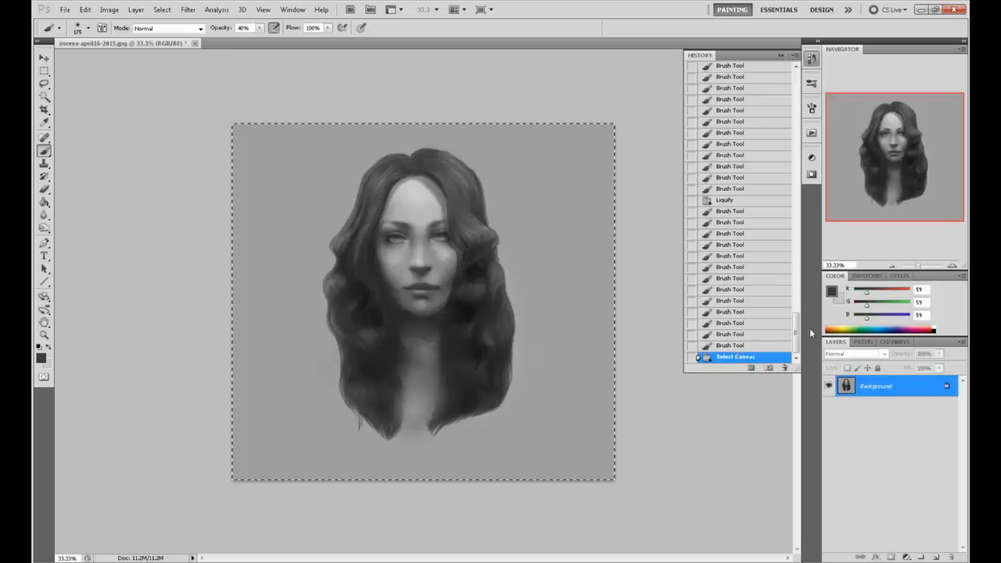
pyautogui.moveTo(795, 344); pyautogui.dragTo(821, 98)
pyautogui.click(707, 69)
pyautogui.hotkey('ctrl', 'shift', 'v')
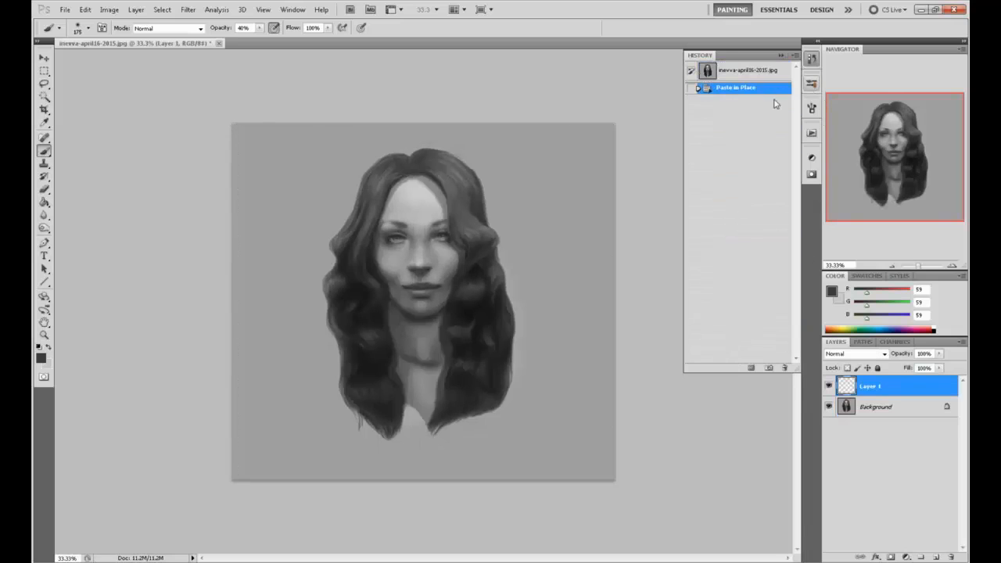
# Toggle the pasted layer's visibility repeatedly to compare the repainted portrait with the original beneath it
pyautogui.click(828, 387)
pyautogui.click(828, 387)
pyautogui.click(828, 387)
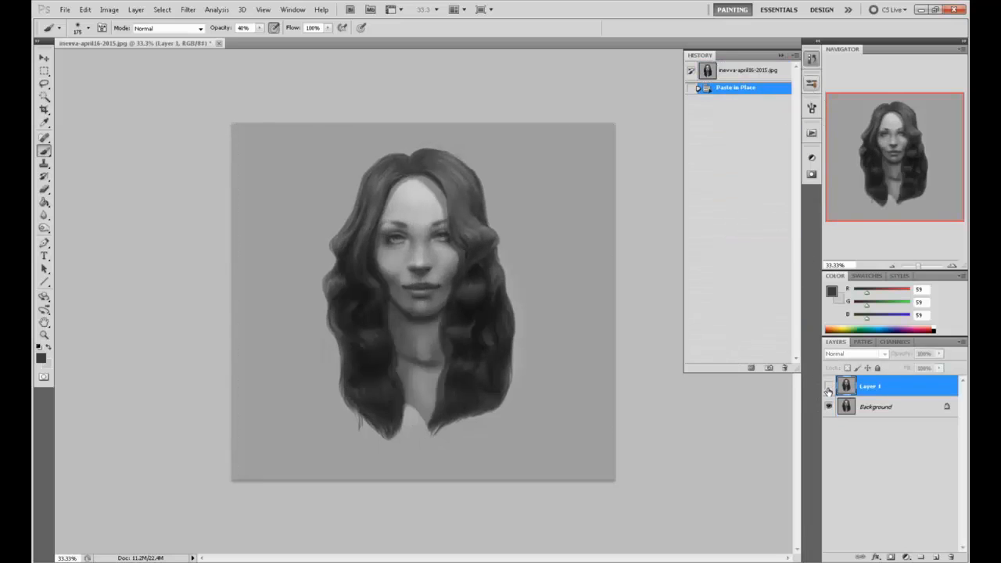
pyautogui.click(828, 388)
pyautogui.click(828, 391)
pyautogui.click(829, 387)
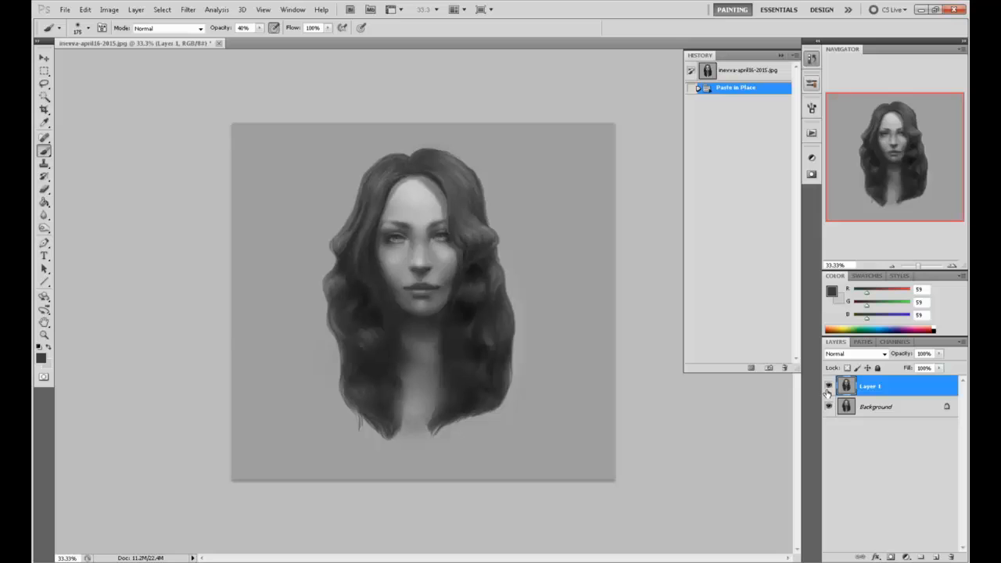
pyautogui.click(829, 387)
pyautogui.click(829, 387)
pyautogui.click(828, 388)
pyautogui.click(828, 387)
pyautogui.click(828, 388)
pyautogui.click(828, 388)
pyautogui.click(828, 388)
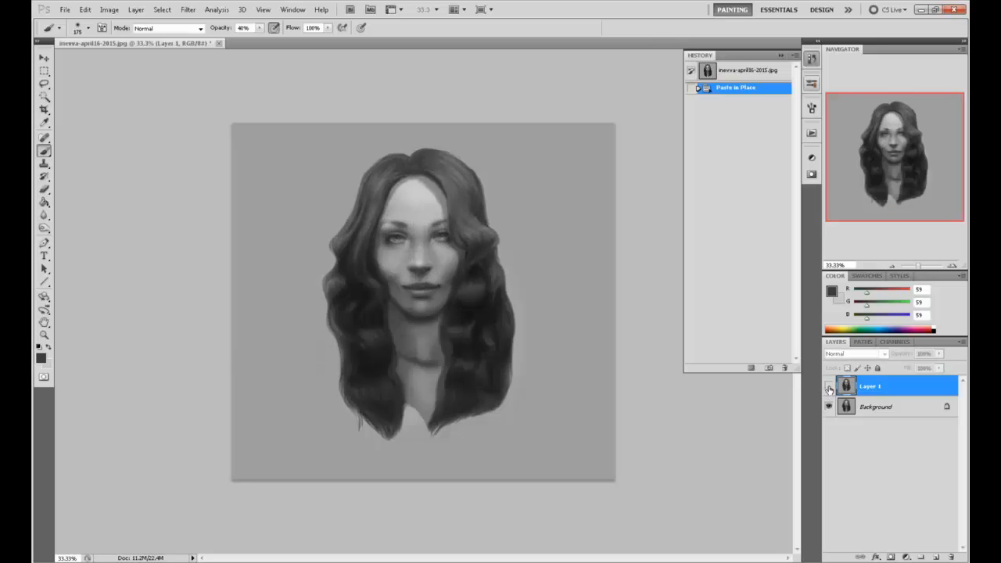
pyautogui.click(828, 388)
pyautogui.click(828, 388)
pyautogui.click(829, 388)
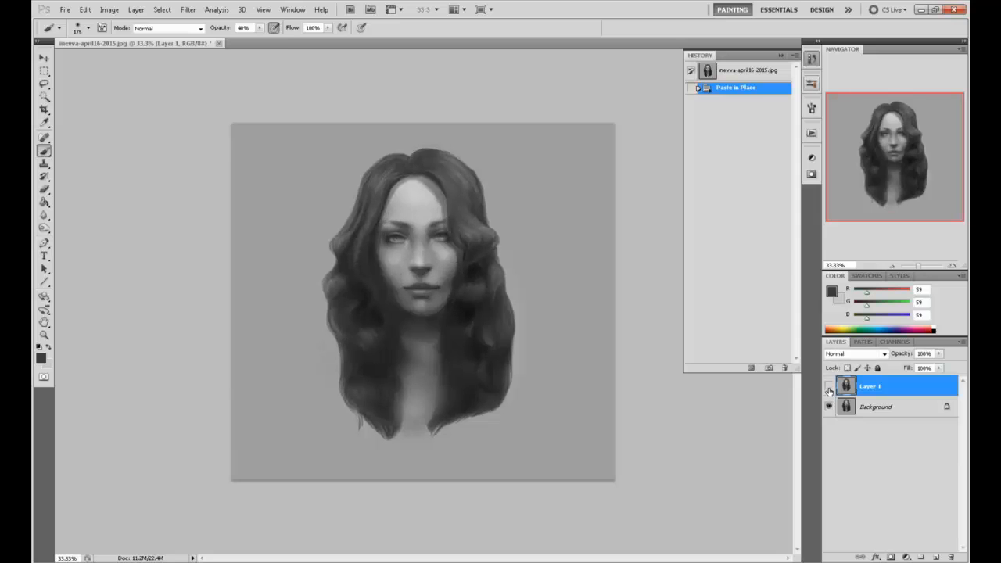
# Hide and show Layer 1 to compare the paintover with the original portrait, leaving it visible, and collapse the History
pyautogui.click(828, 388)
pyautogui.click(829, 388)
pyautogui.click(828, 388)
pyautogui.click(829, 388)
pyautogui.click(828, 388)
pyautogui.click(828, 388)
pyautogui.click(830, 388)
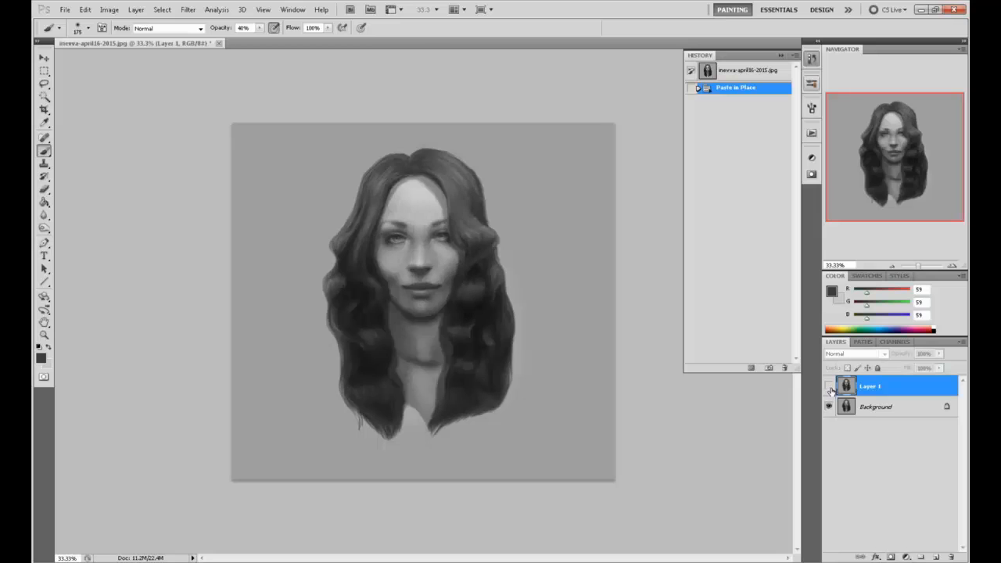
pyautogui.click(830, 386)
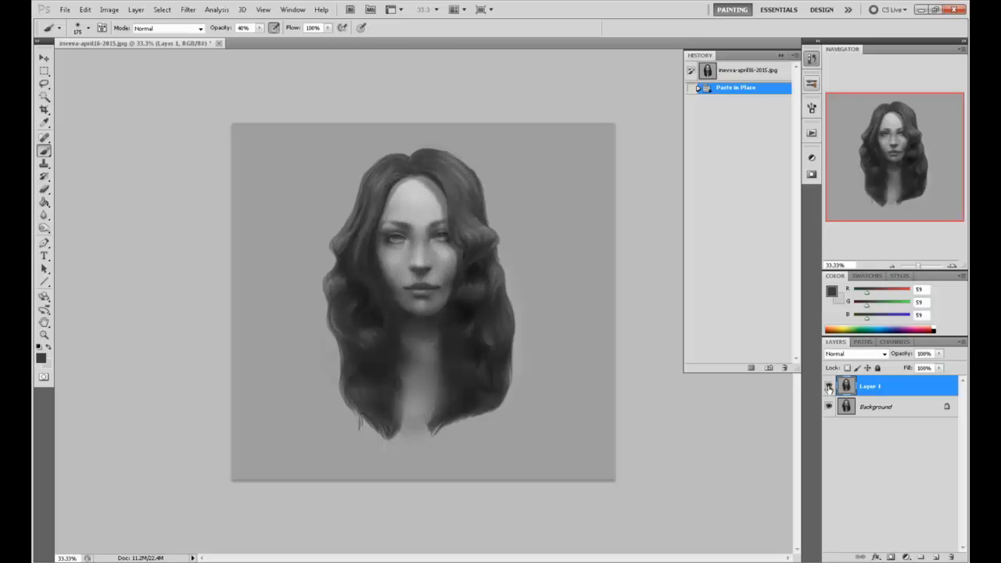
pyautogui.click(829, 387)
pyautogui.click(830, 388)
pyautogui.click(831, 388)
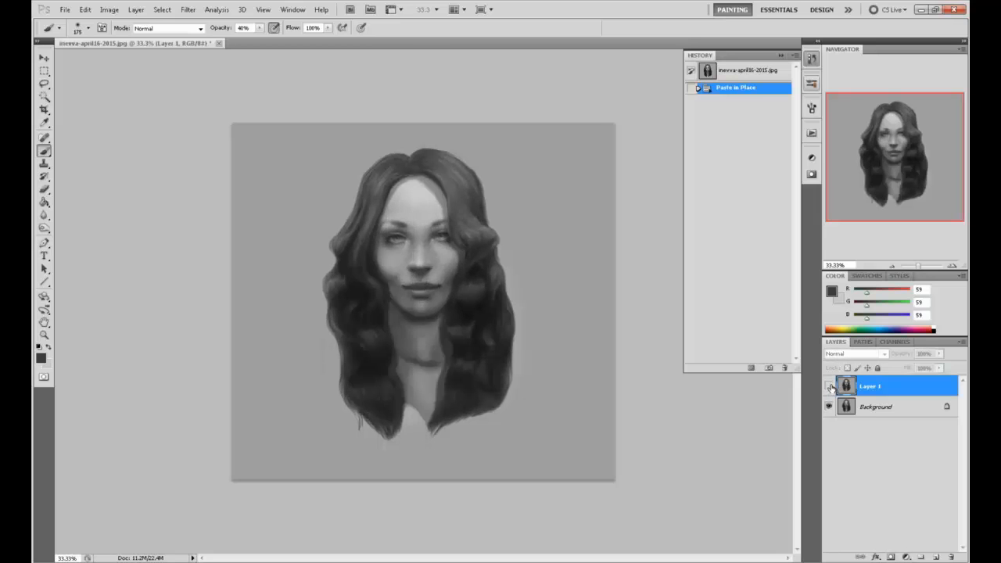
pyautogui.click(831, 388)
pyautogui.click(830, 388)
pyautogui.click(831, 388)
pyautogui.click(831, 388)
pyautogui.click(830, 389)
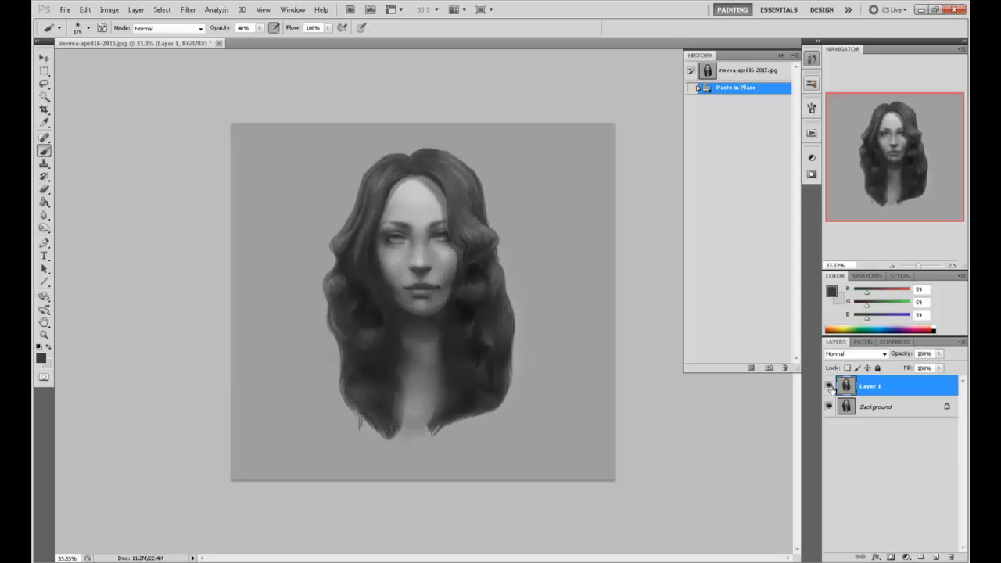
pyautogui.click(830, 388)
pyautogui.click(831, 388)
pyautogui.click(831, 388)
pyautogui.click(831, 388)
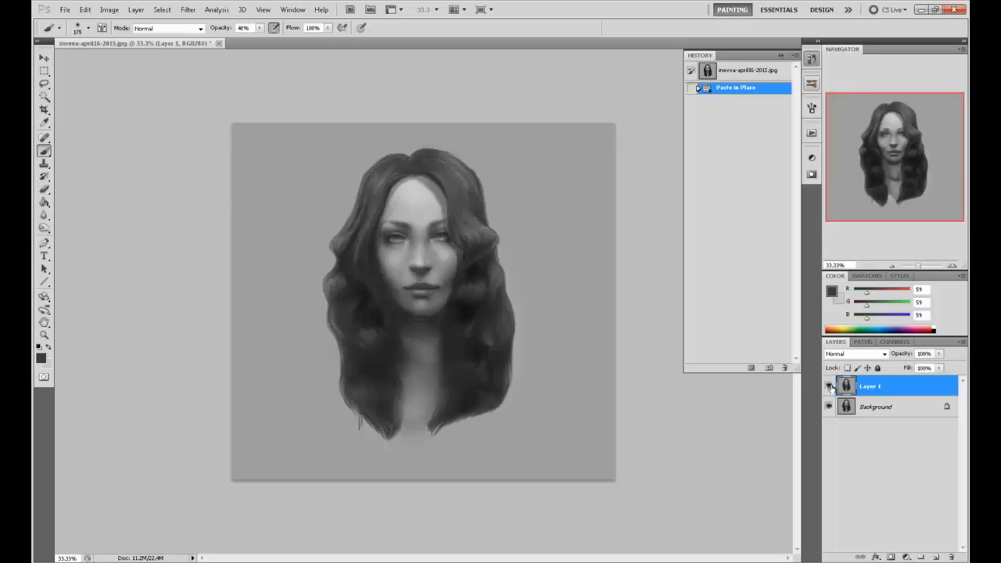
pyautogui.click(780, 55)
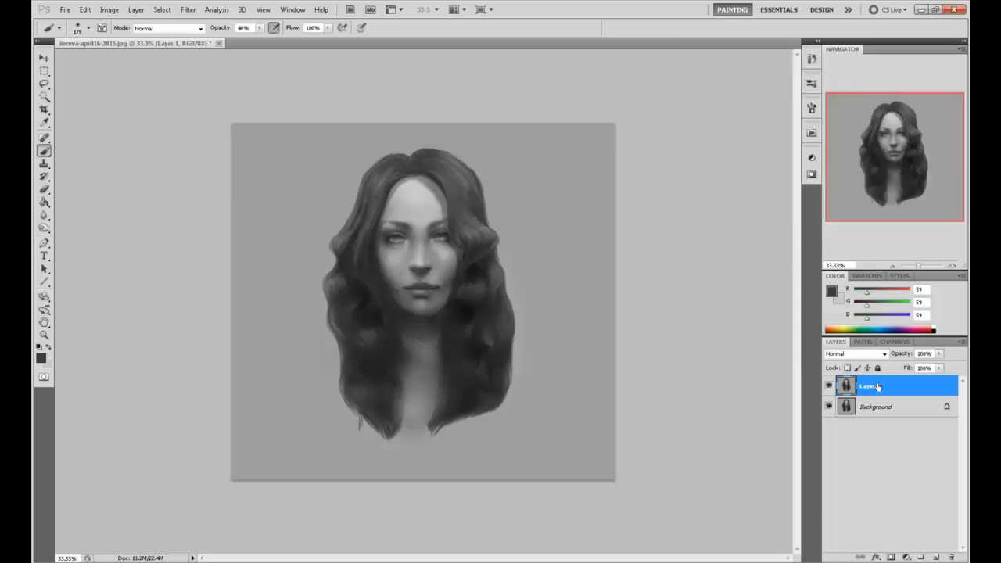